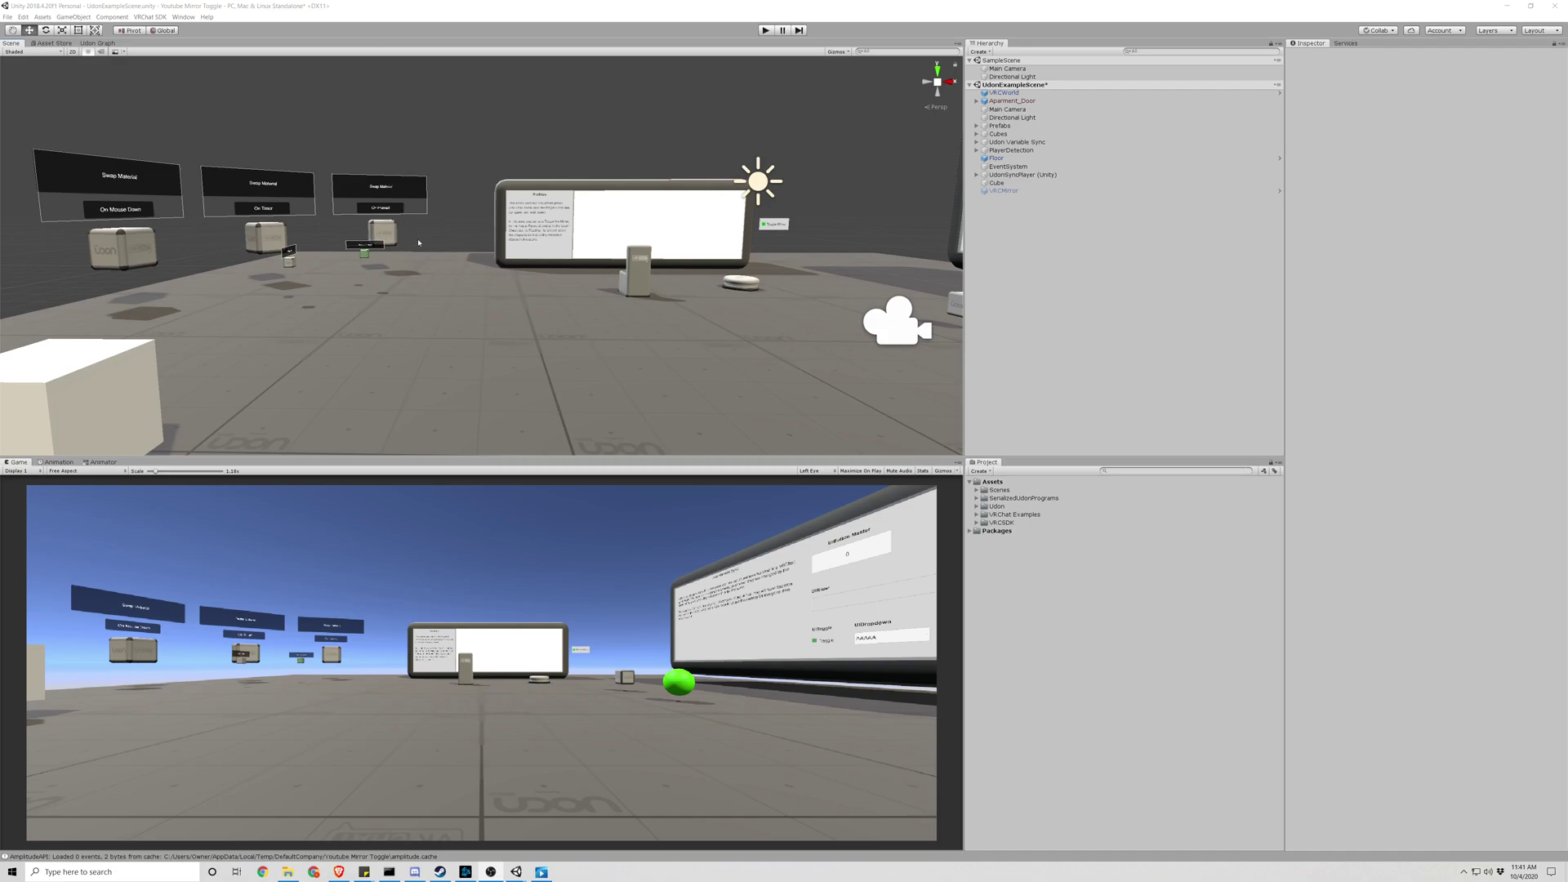
pyautogui.moveTo(421, 243); pyautogui.dragTo(298, 235, button='right')
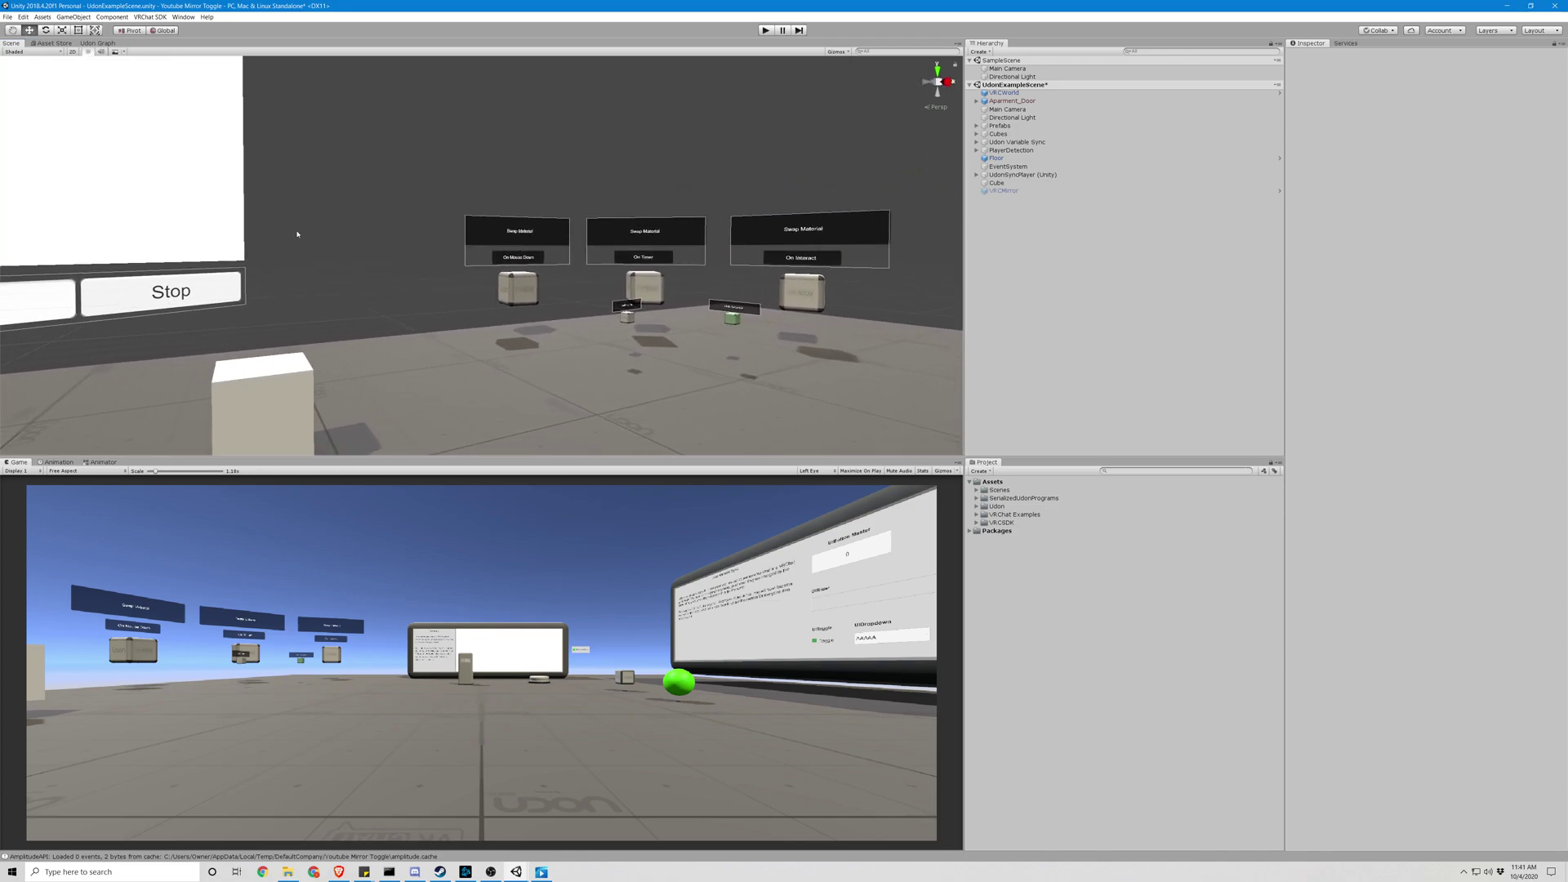
pyautogui.moveTo(414, 203); pyautogui.dragTo(551, 189, button='right')
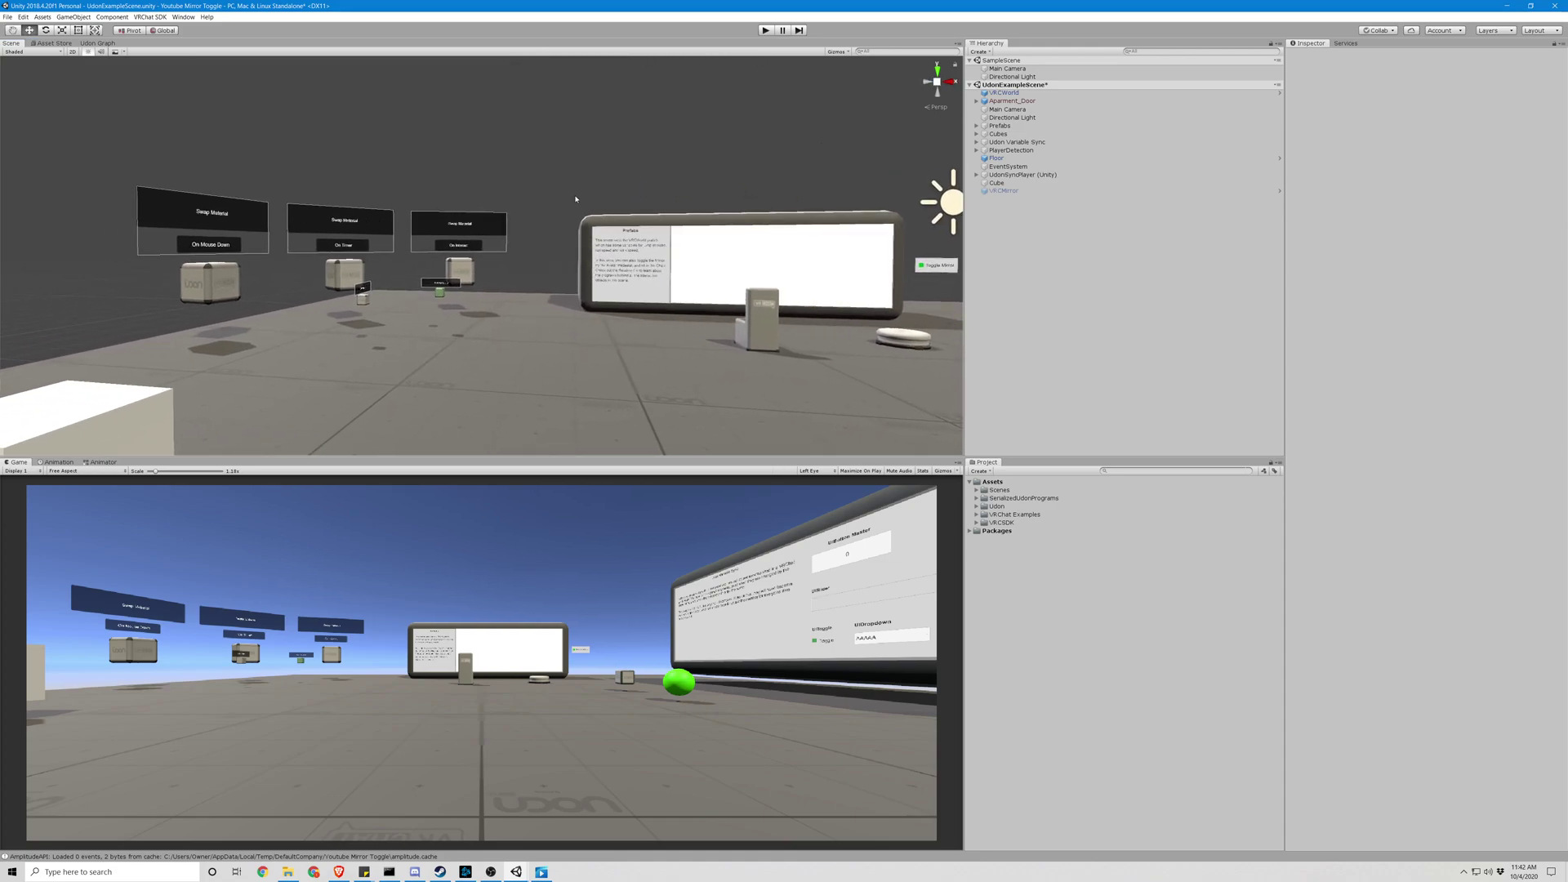
pyautogui.scroll(-3, 575, 199)
pyautogui.scroll(3, 576, 198)
pyautogui.moveTo(576, 198); pyautogui.dragTo(626, 222, button='right')
pyautogui.scroll(-3, 514, 216)
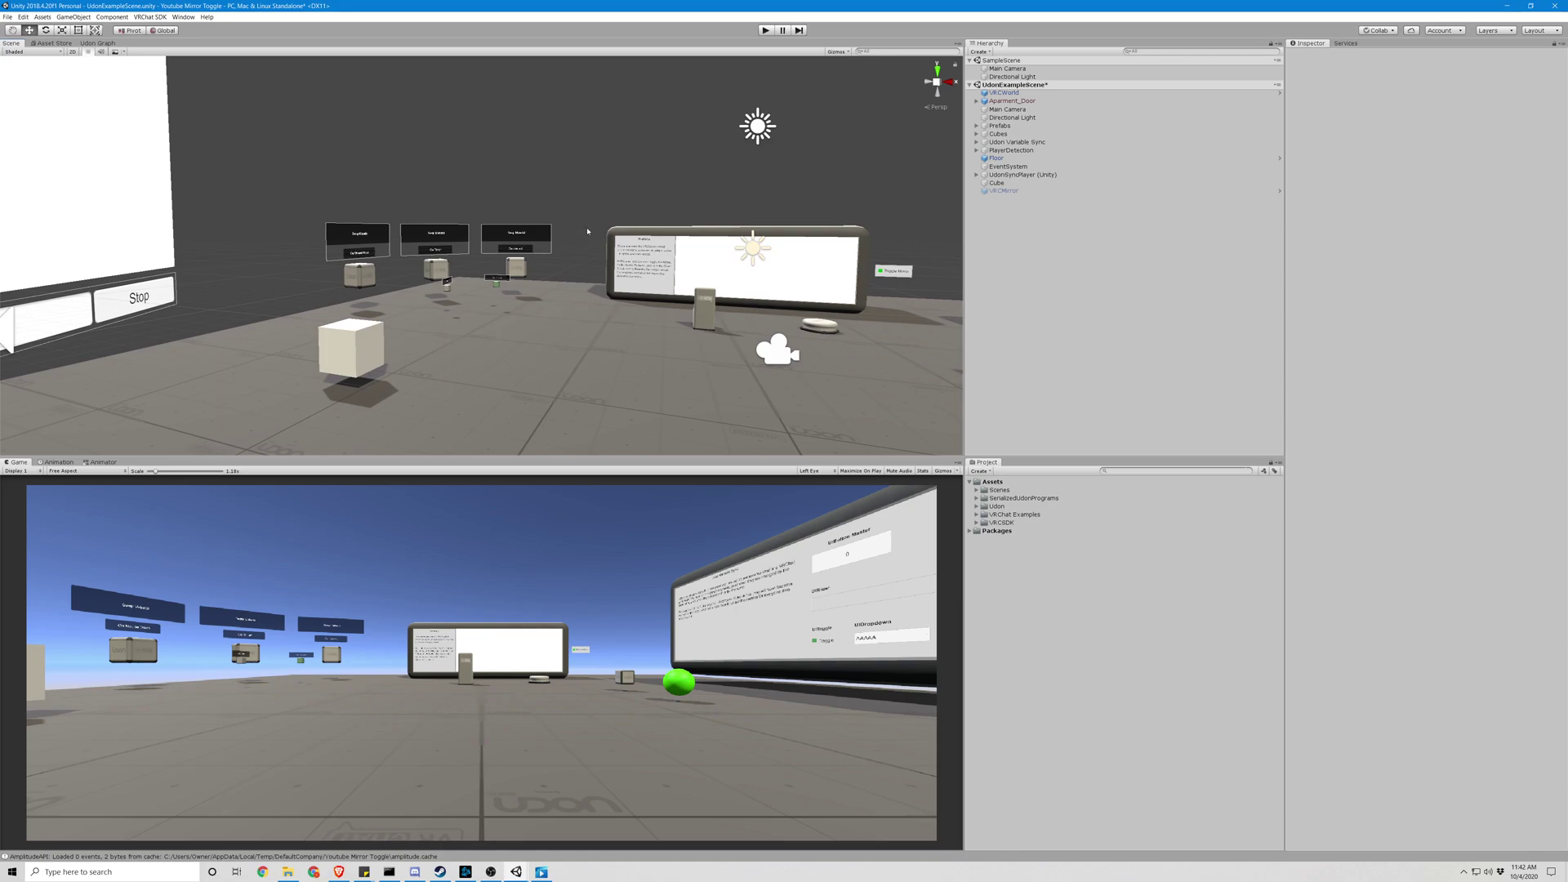
# - Add a 3D cube to the scene and move it onto the open floor near the existing white cube
pyautogui.rightClick(1037, 220)
pyautogui.moveTo(1085, 302)
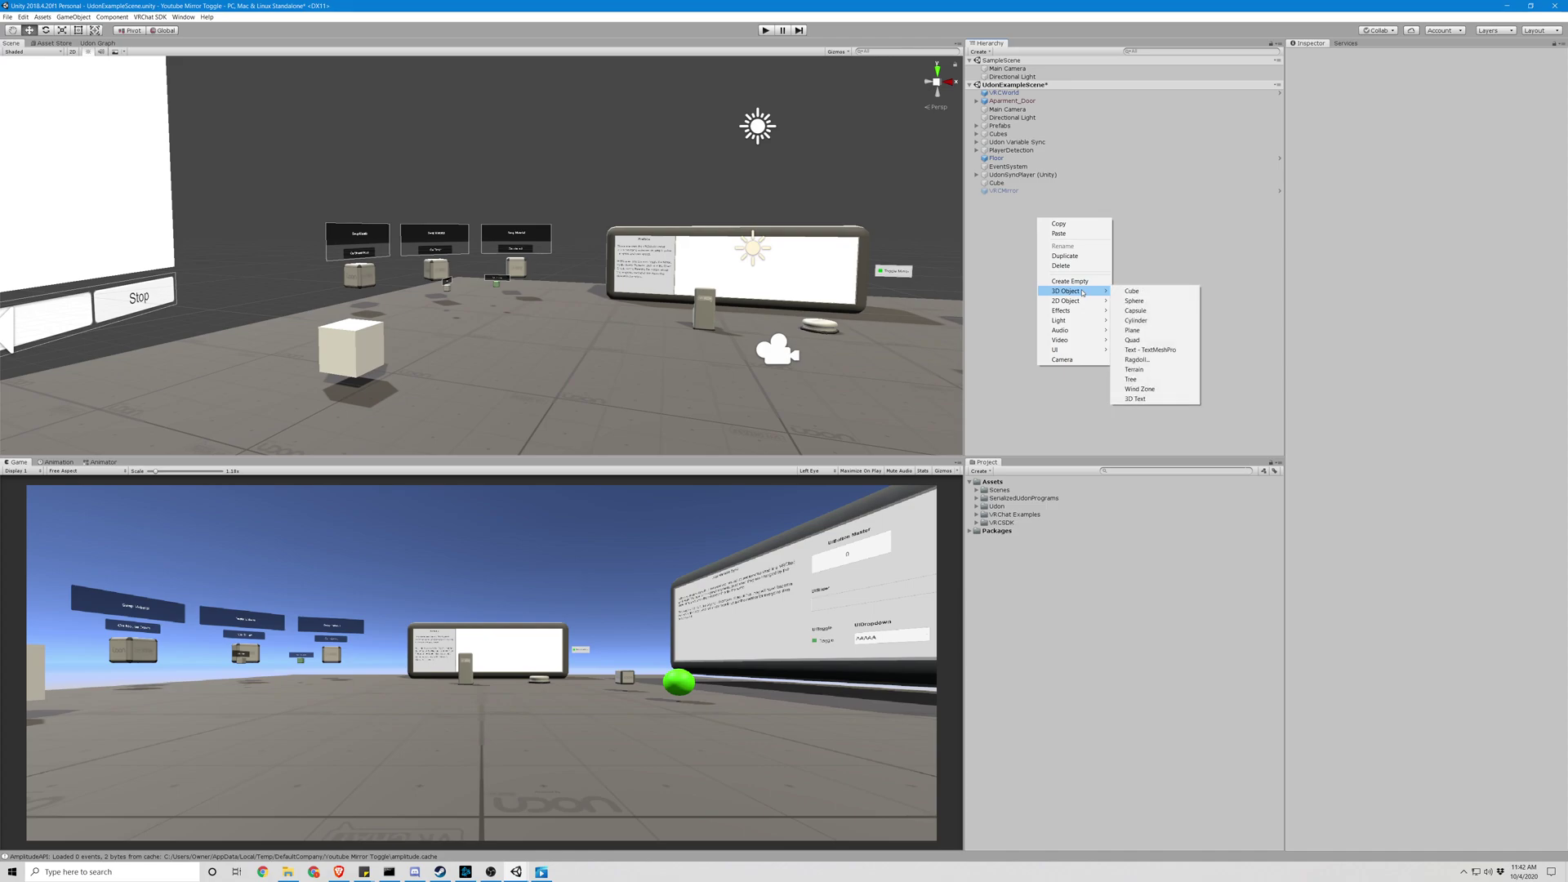
pyautogui.click(1131, 291)
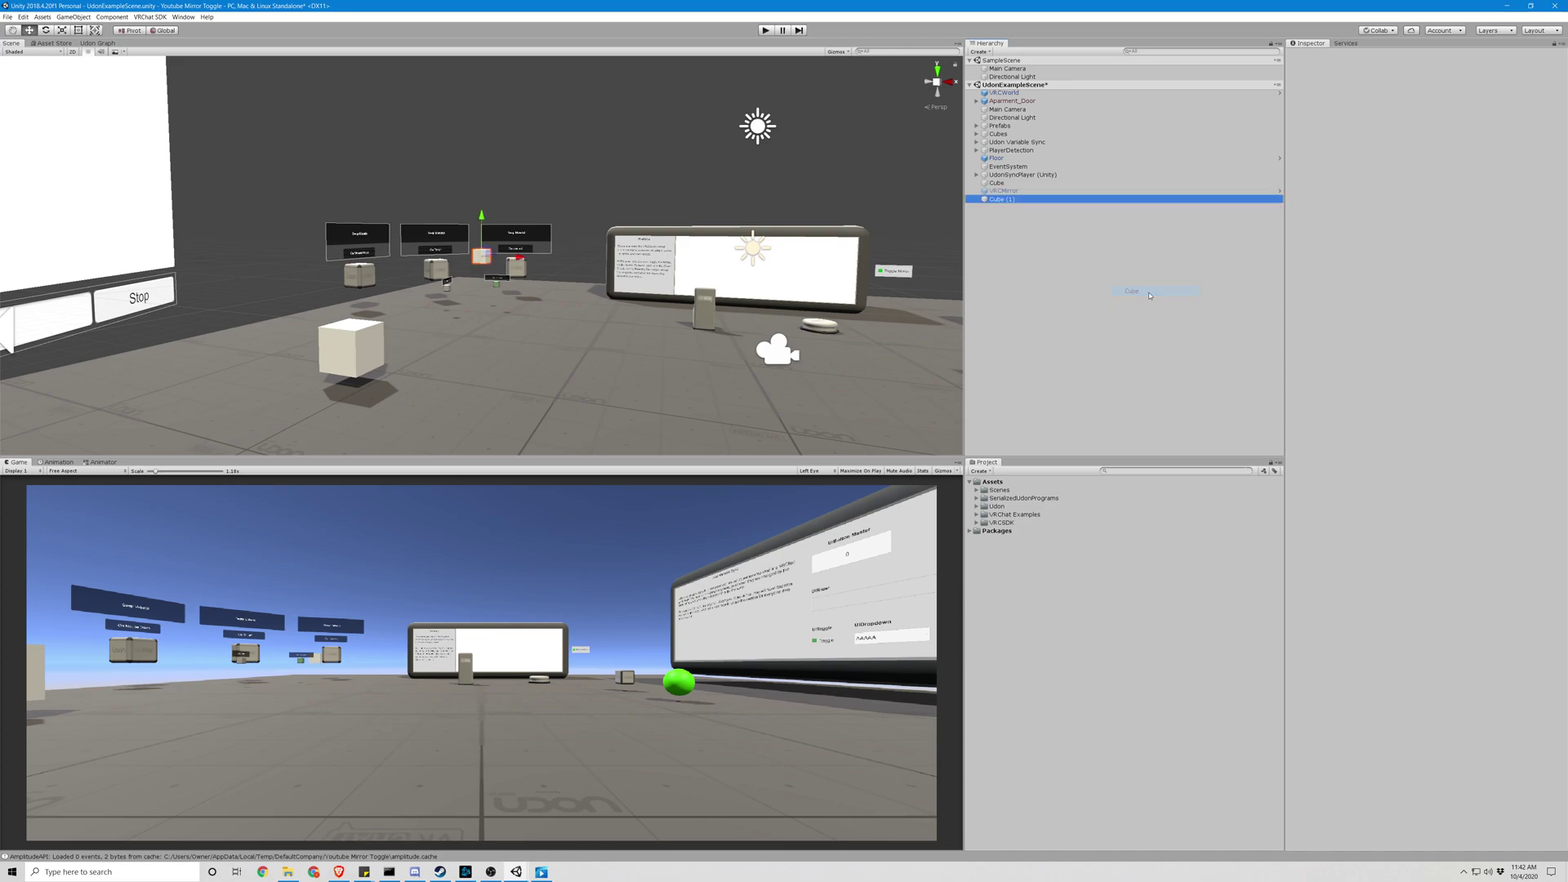
pyautogui.moveTo(747, 193); pyautogui.dragTo(224, 189, button='right')
pyautogui.press('w')
pyautogui.moveTo(445, 352); pyautogui.dragTo(588, 183)
pyautogui.moveTo(588, 183); pyautogui.dragTo(854, 212, button='right')
pyautogui.moveTo(611, 263); pyautogui.dragTo(147, 213)
pyautogui.moveTo(147, 213); pyautogui.dragTo(585, 145, button='right')
pyautogui.moveTo(490, 228); pyautogui.dragTo(691, 415)
pyautogui.moveTo(693, 415); pyautogui.dragTo(506, 269, button='right')
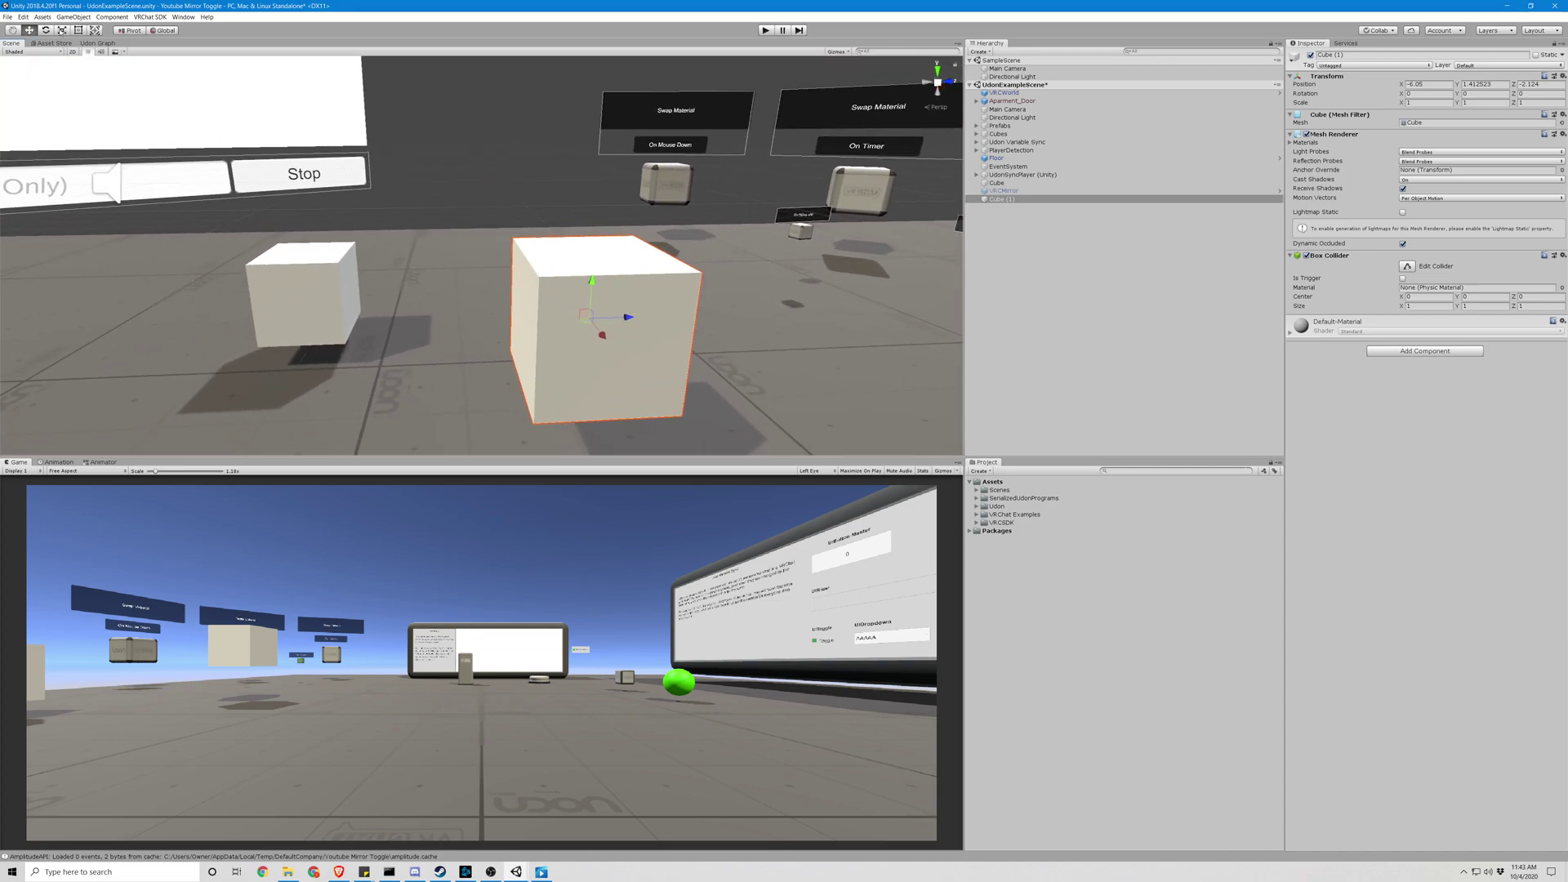
# - Scale the new cube into a door-shaped slab about 1 × 2.0 × 0.21 and lower it onto the floor
pyautogui.click(62, 31)
pyautogui.moveTo(628, 317); pyautogui.dragTo(612, 256)
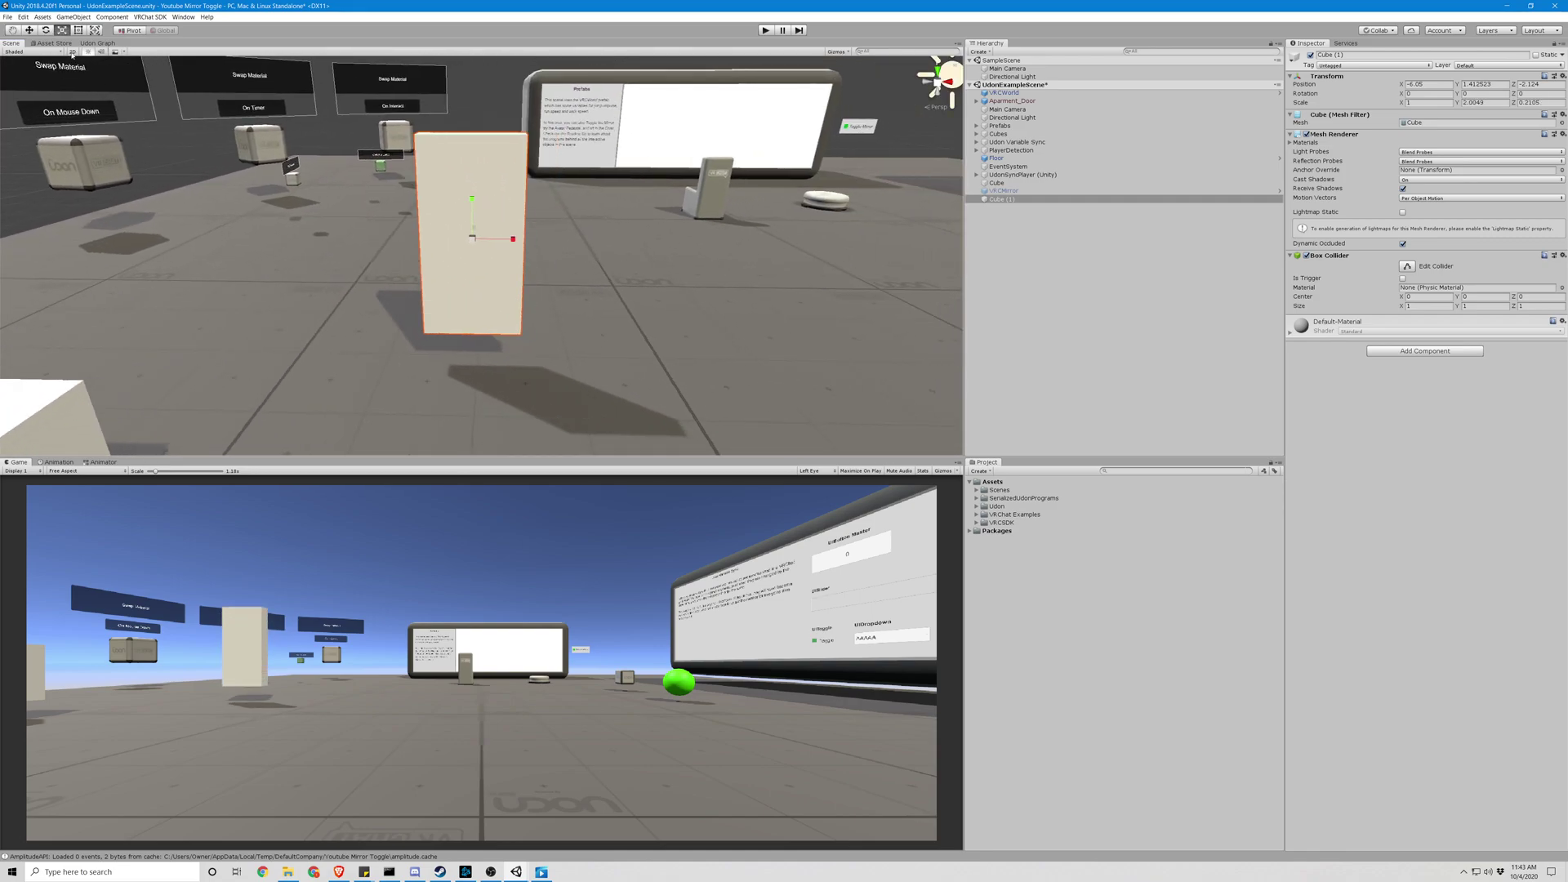
pyautogui.press('w')
pyautogui.moveTo(473, 240); pyautogui.dragTo(474, 264)
pyautogui.press('w')
pyautogui.moveTo(624, 285)
pyautogui.mouseDown(button='right')
pyautogui.moveTo(655, 319)
pyautogui.moveTo(635, 263)
pyautogui.moveTo(646, 290)
pyautogui.mouseUp(button='right')
pyautogui.press('s')
pyautogui.press('w')
pyautogui.press('d')
# - Add an Animator component to the door-shaped cube
pyautogui.click(1412, 351)
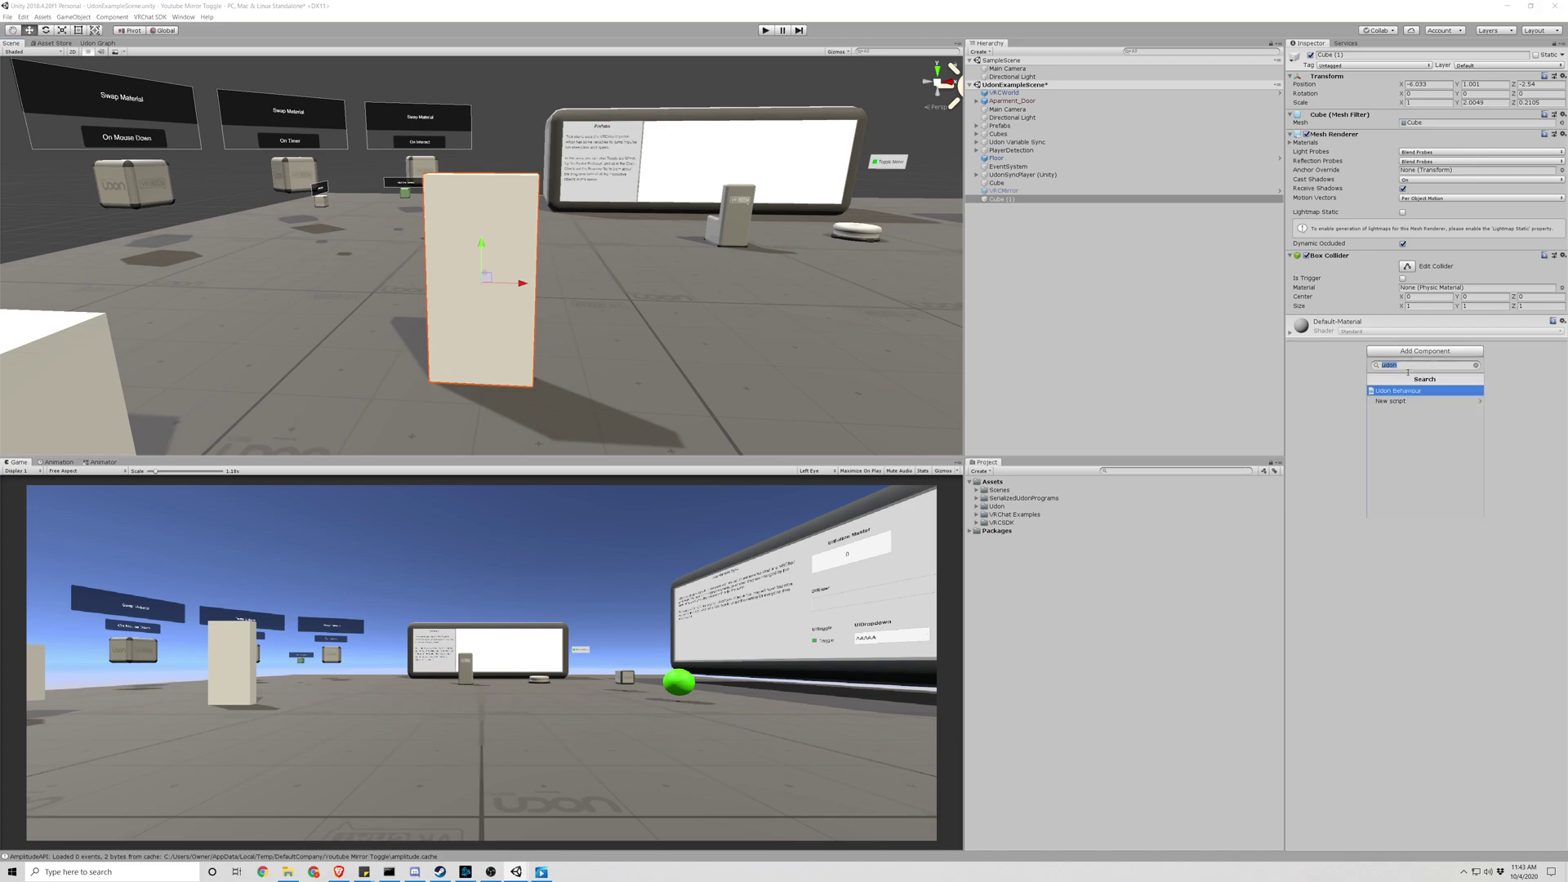
pyautogui.write('ani')
pyautogui.press('Down')
pyautogui.press('Return')
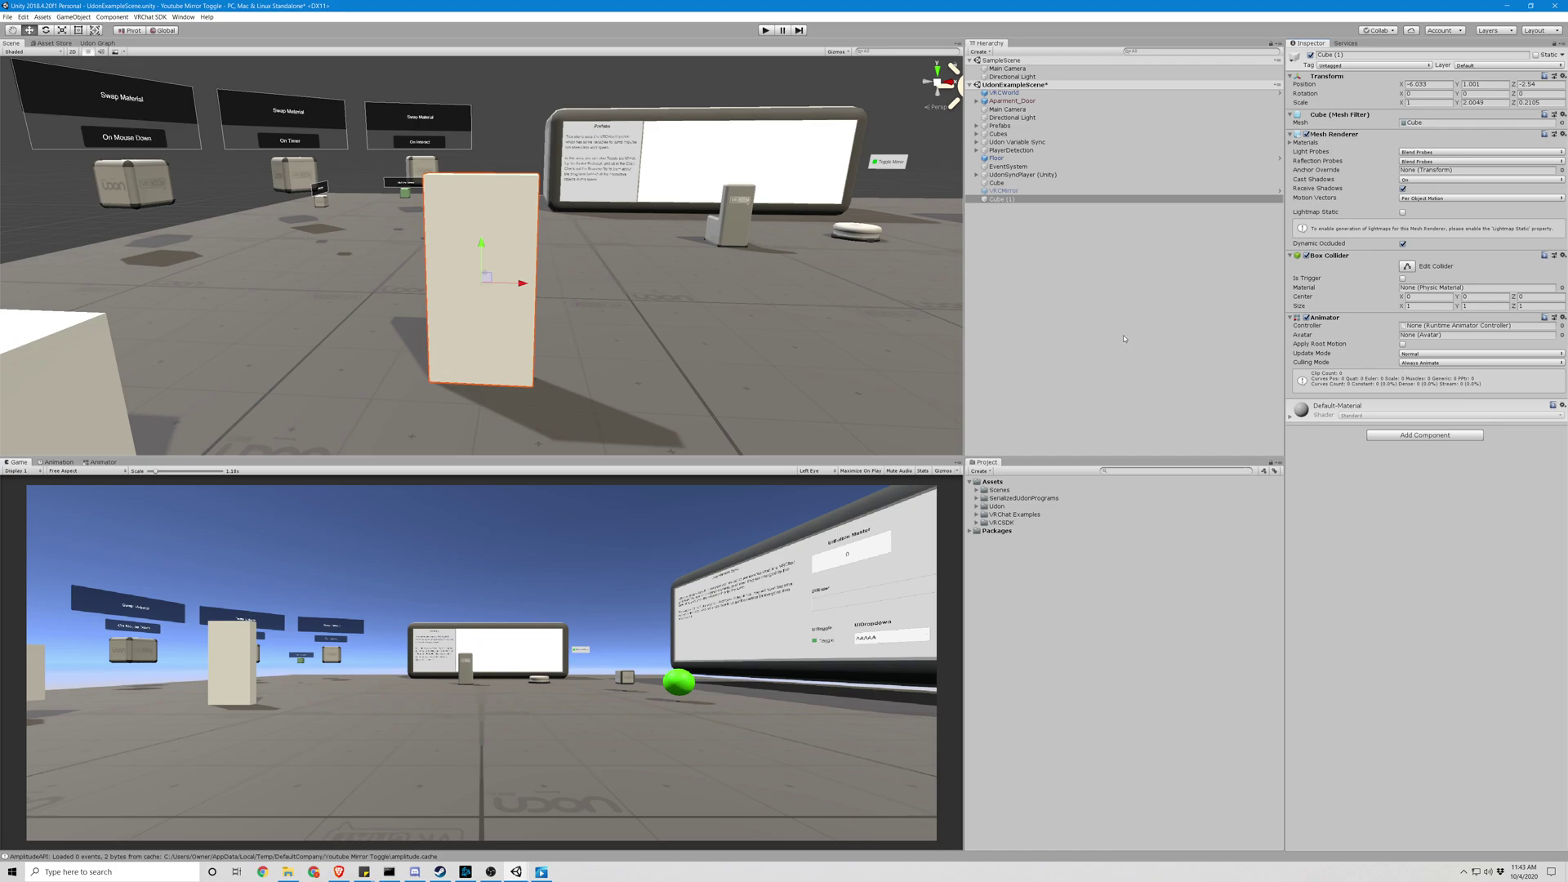
pyautogui.click(1438, 326)
# - Create a folder named Controllers in the project's Assets
pyautogui.click(993, 482)
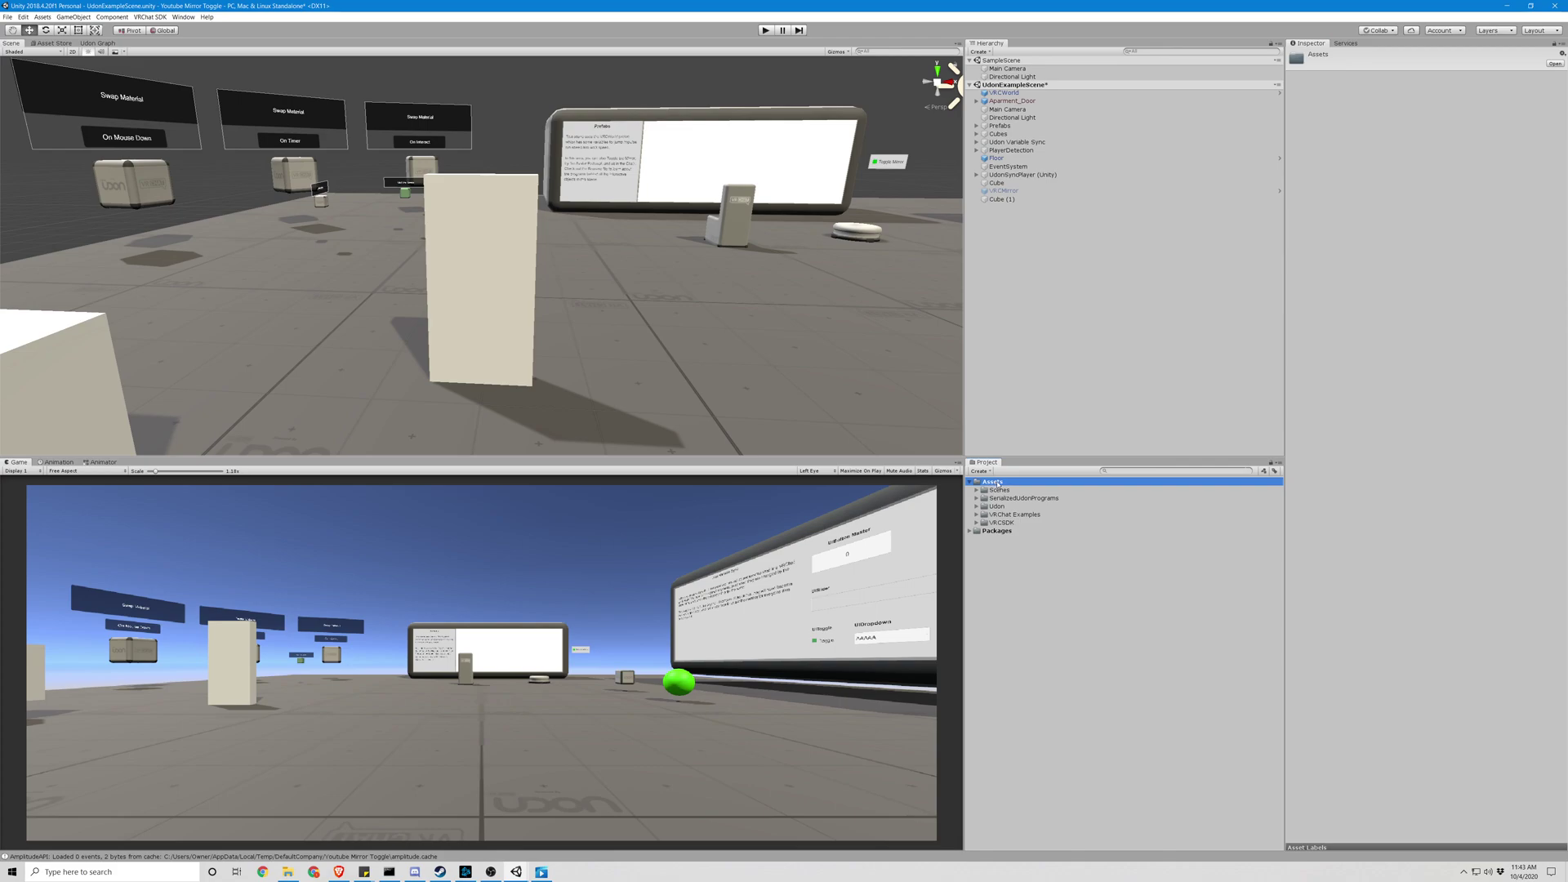
pyautogui.rightClick(997, 484)
pyautogui.moveTo(1086, 488)
pyautogui.click(1181, 499)
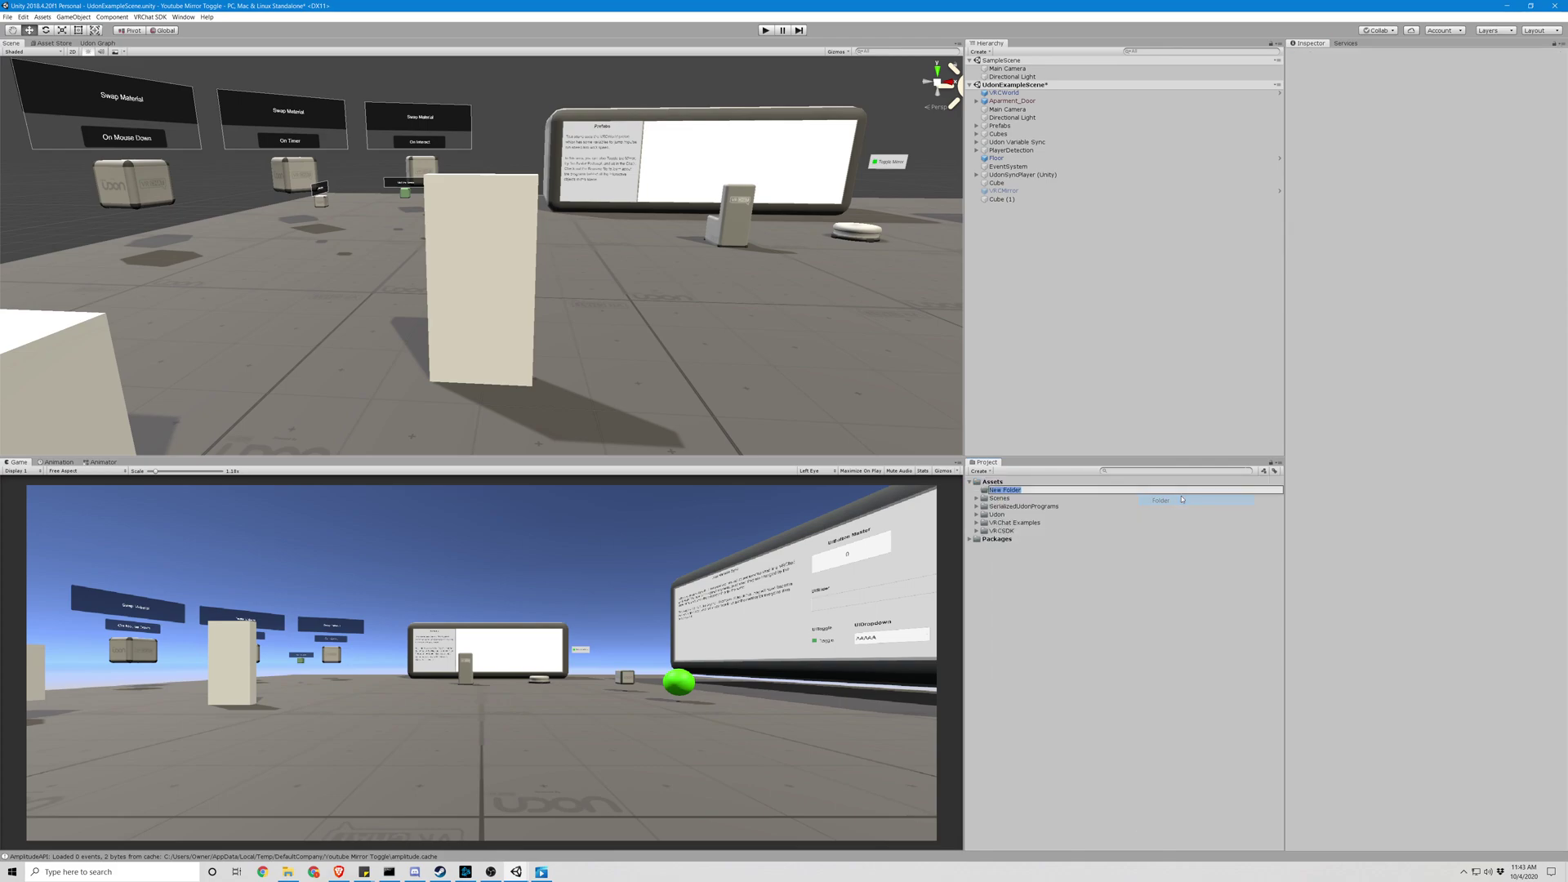
pyautogui.write('Controllers')
pyautogui.press('Return')
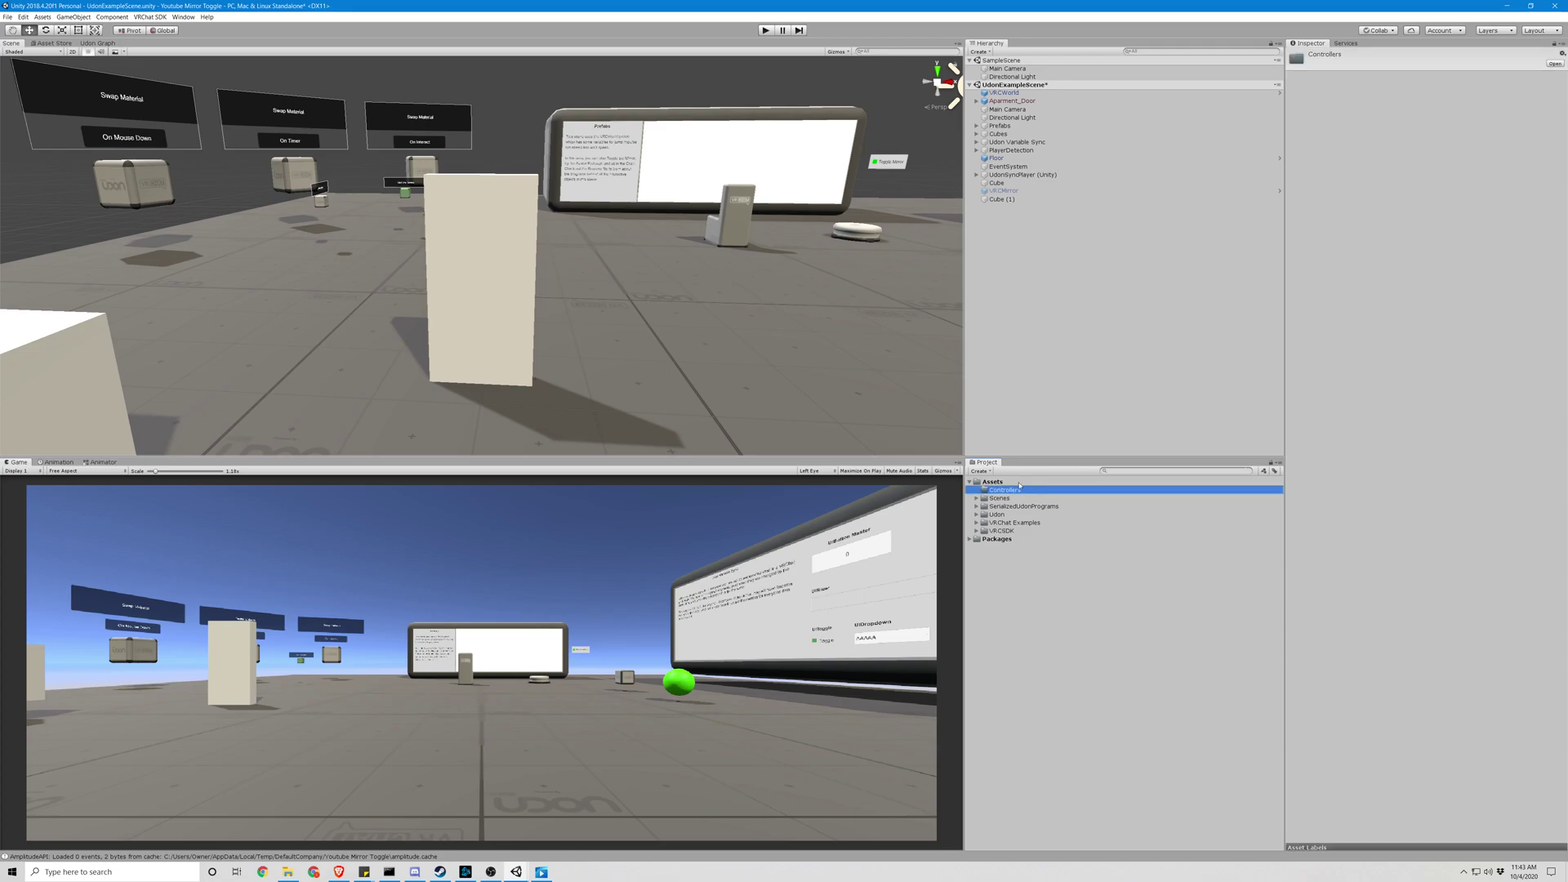
# - Create an Animator Controller named Door inside the Controllers folder
pyautogui.rightClick(1001, 494)
pyautogui.moveTo(1062, 497)
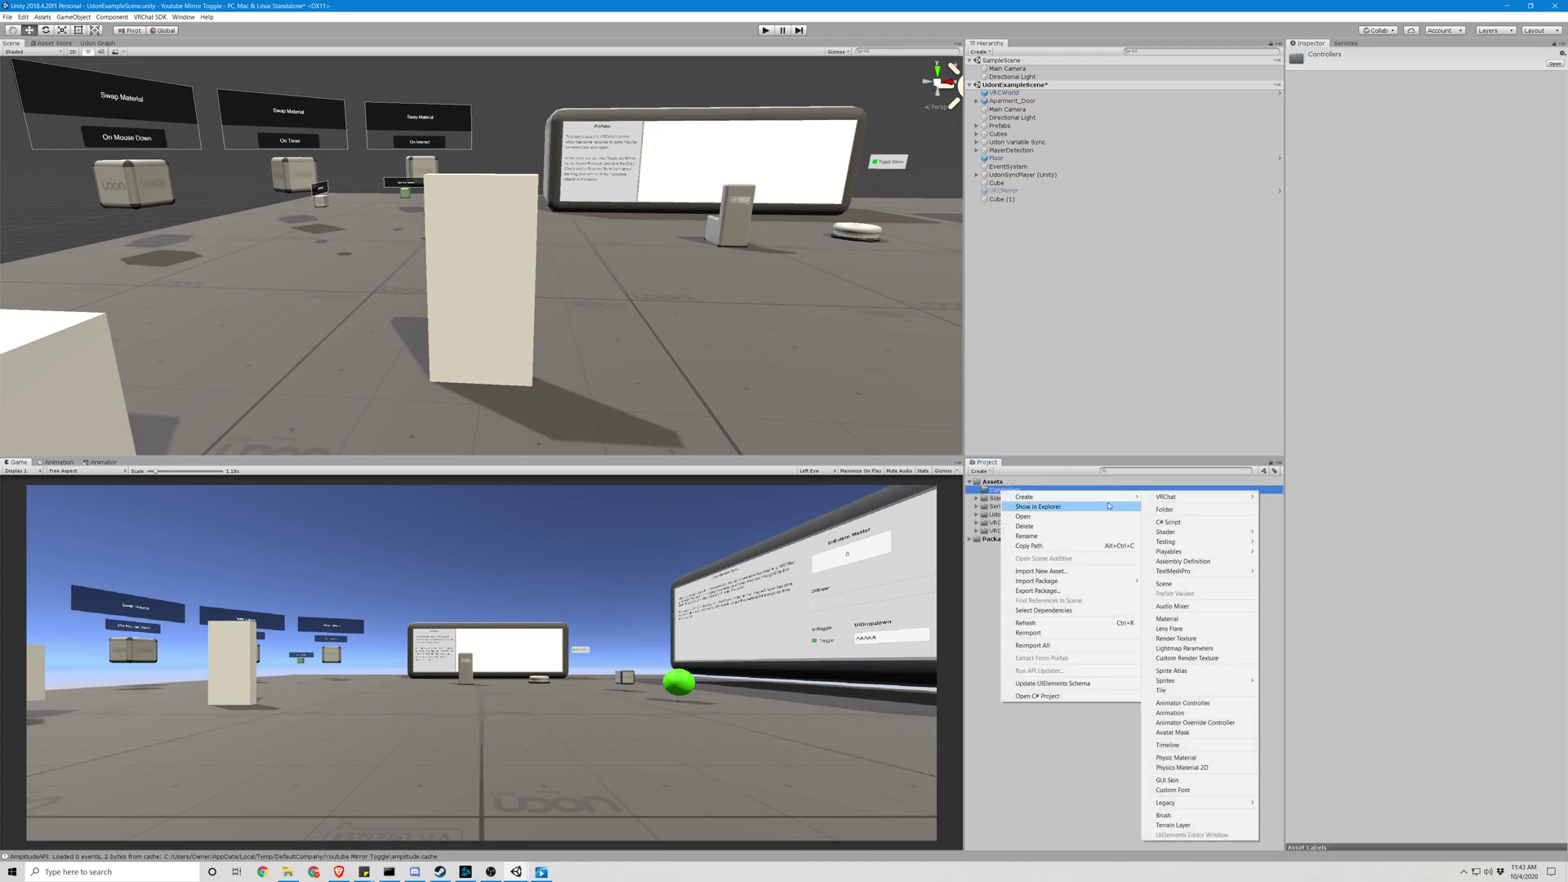
pyautogui.click(1182, 703)
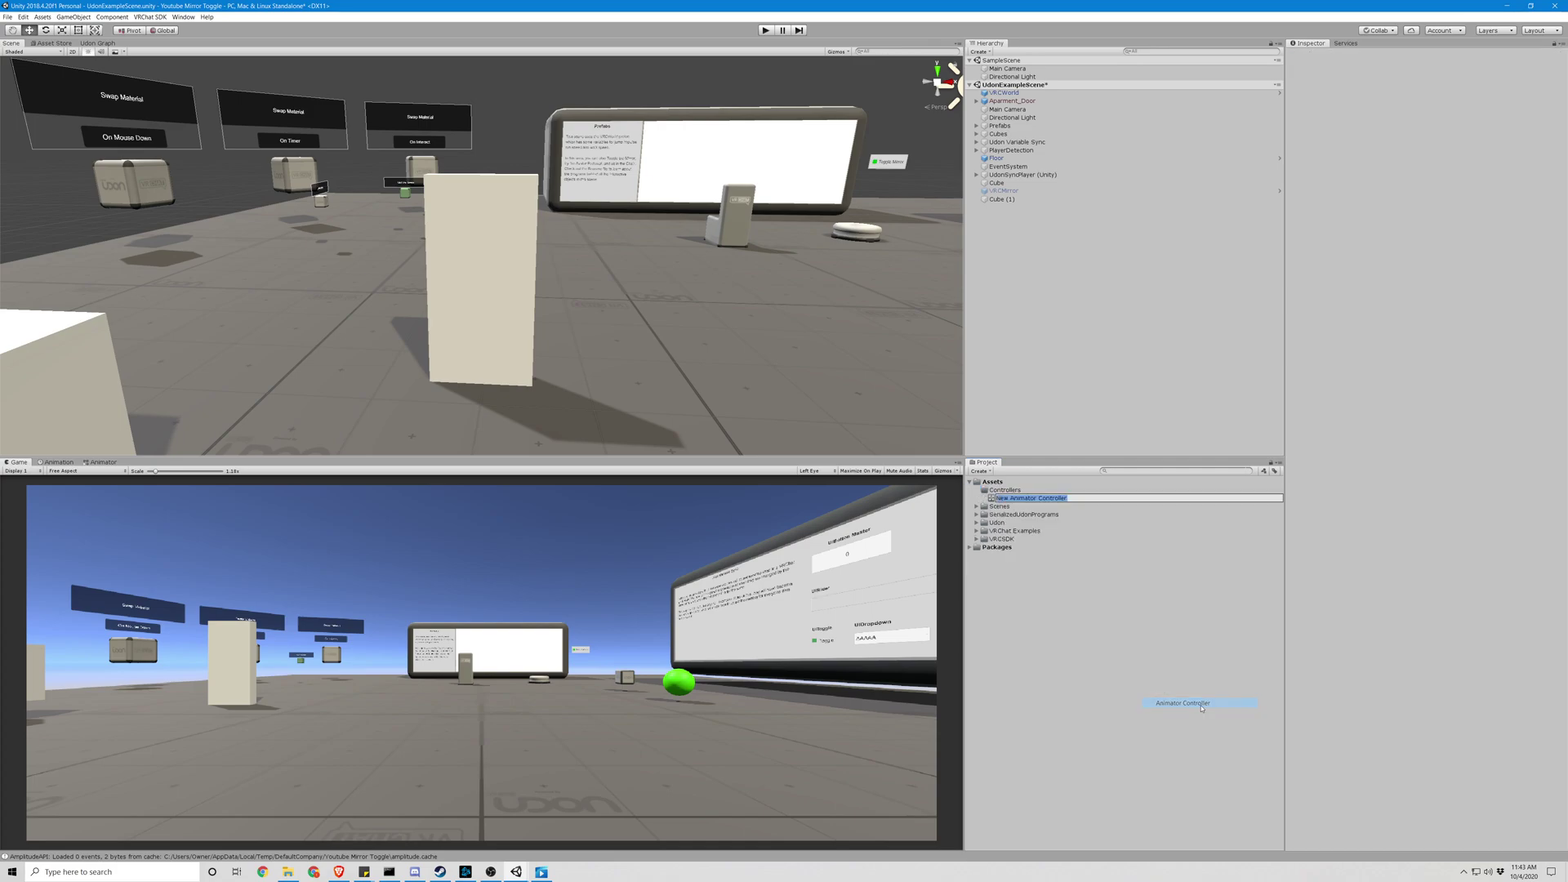
pyautogui.write('Door')
pyautogui.press('Return')
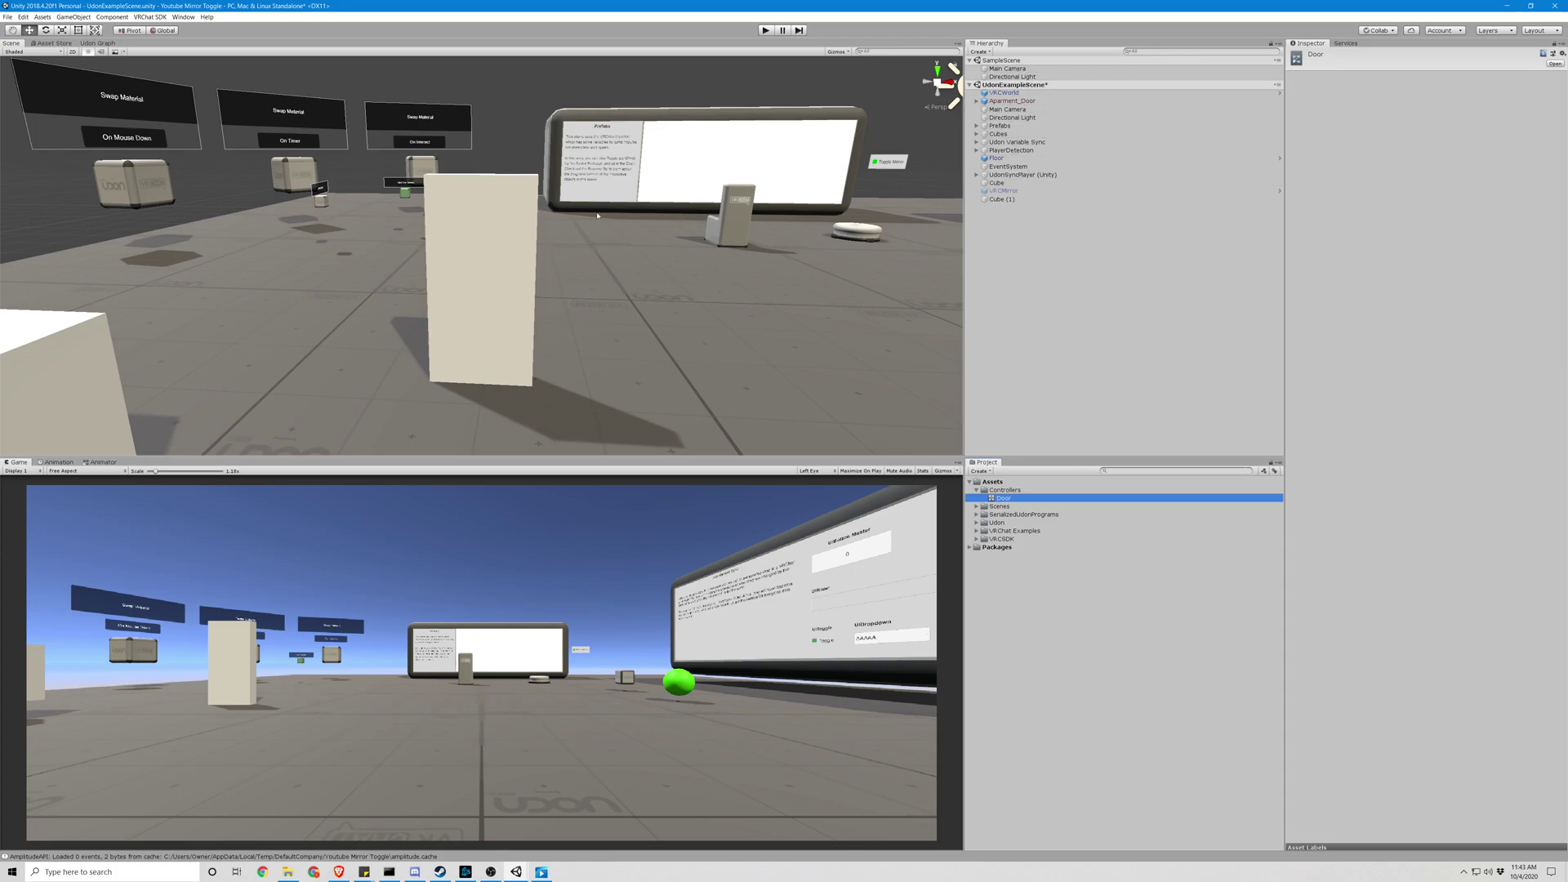
# - Assign the Door controller to the Animator of the door-shaped cube
pyautogui.click(484, 252)
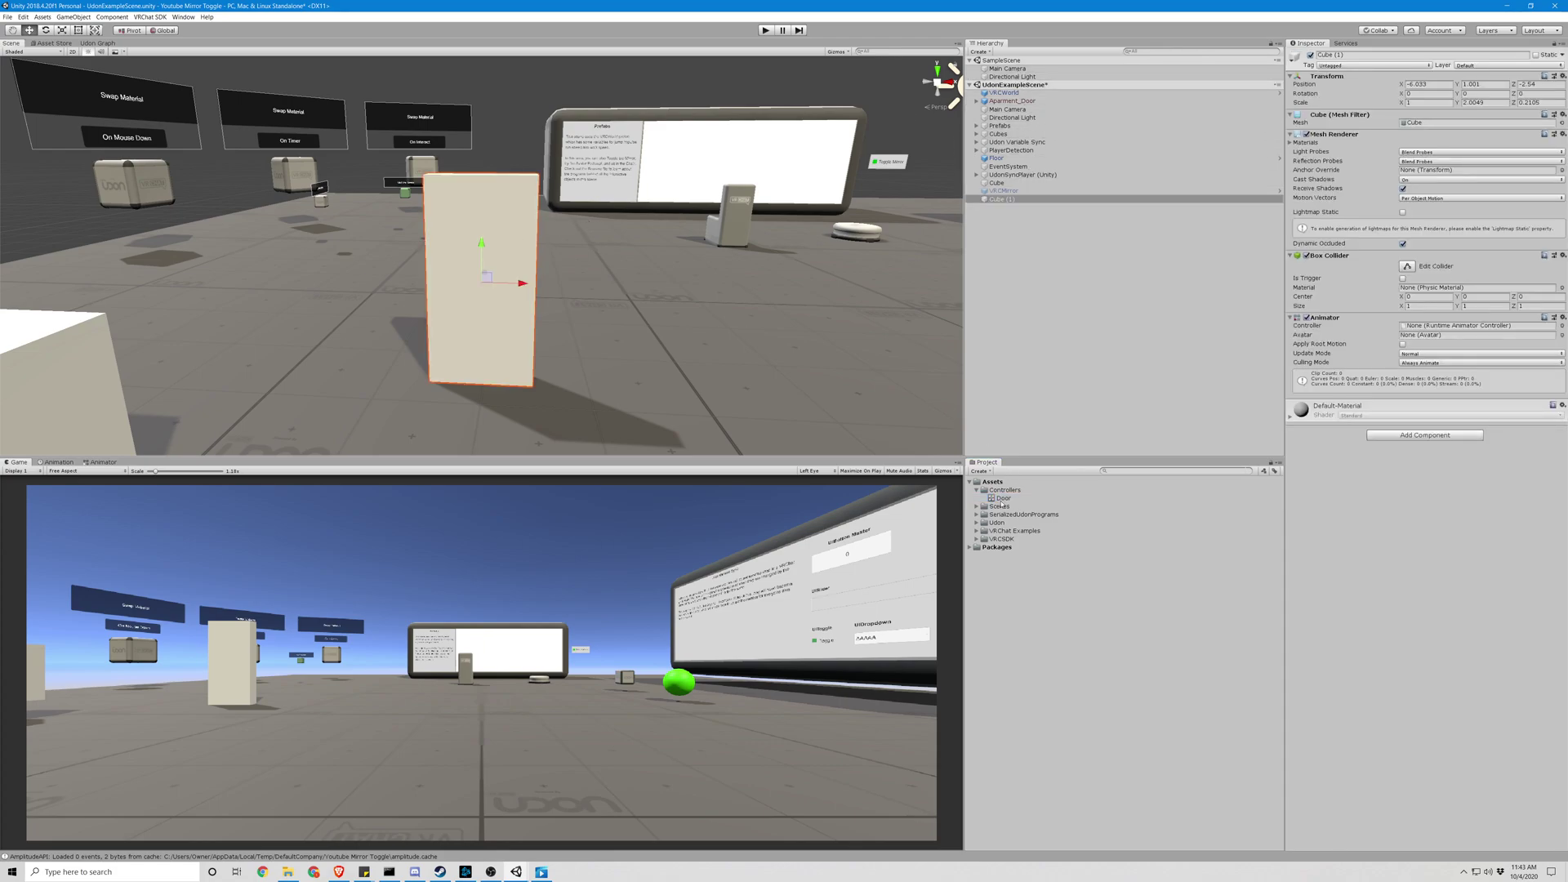
pyautogui.moveTo(1001, 502); pyautogui.dragTo(1431, 327)
pyautogui.scroll(-5, 735, 329)
pyautogui.scroll(5, 732, 328)
pyautogui.scroll(-4, 730, 327)
pyautogui.scroll(2, 728, 328)
pyautogui.scroll(2, 729, 328)
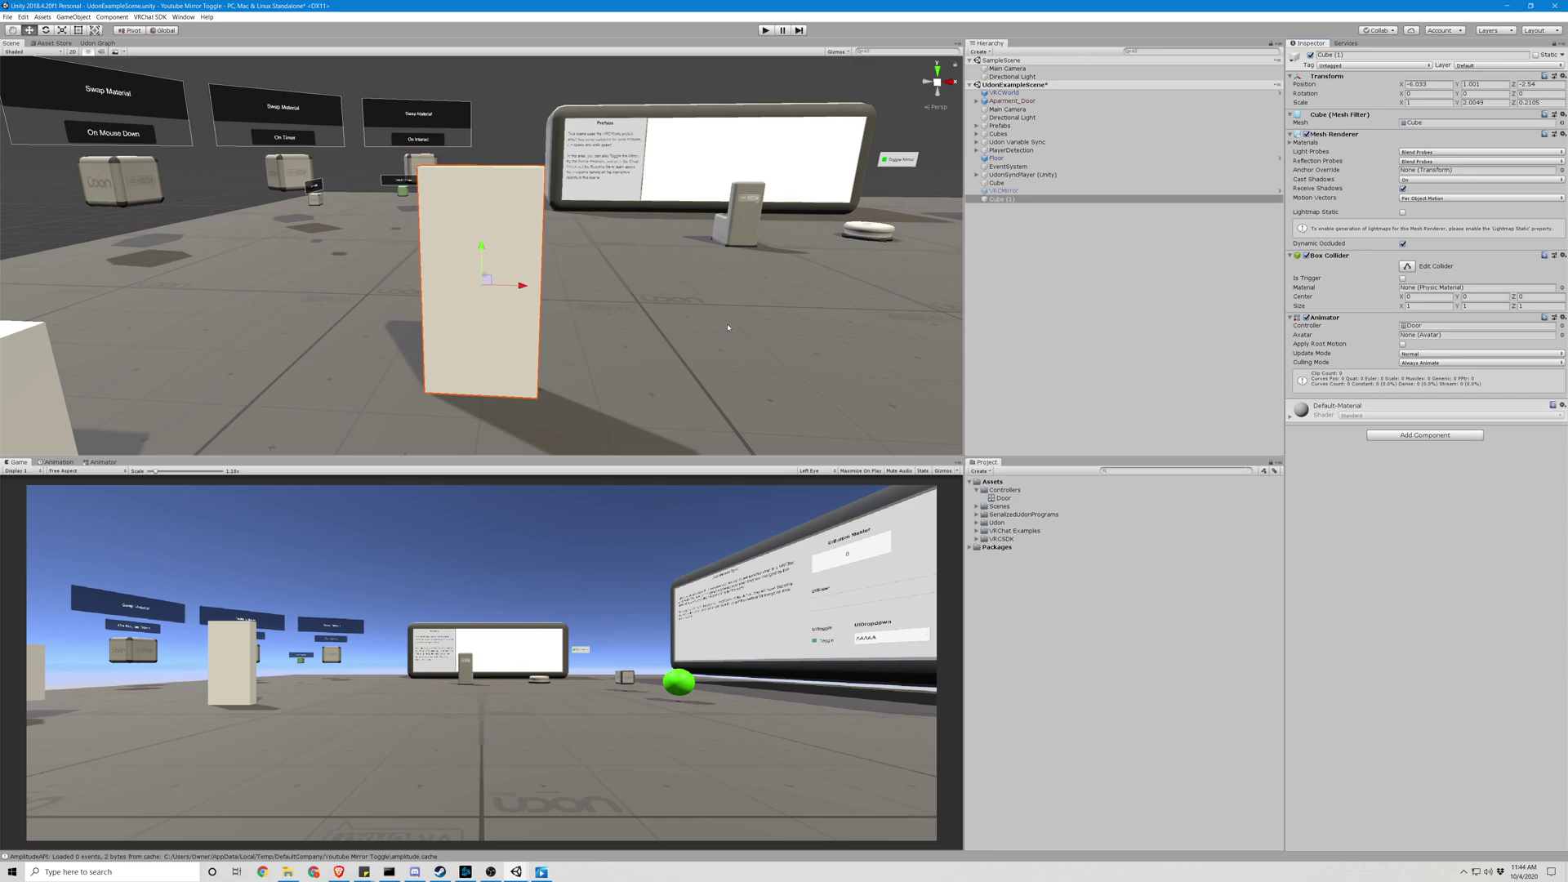
pyautogui.moveTo(728, 327)
pyautogui.mouseDown(button='middle')
pyautogui.moveTo(655, 305)
pyautogui.moveTo(742, 341)
pyautogui.moveTo(745, 315)
pyautogui.mouseUp(button='middle')
pyautogui.moveTo(744, 315); pyautogui.dragTo(730, 317, button='right')
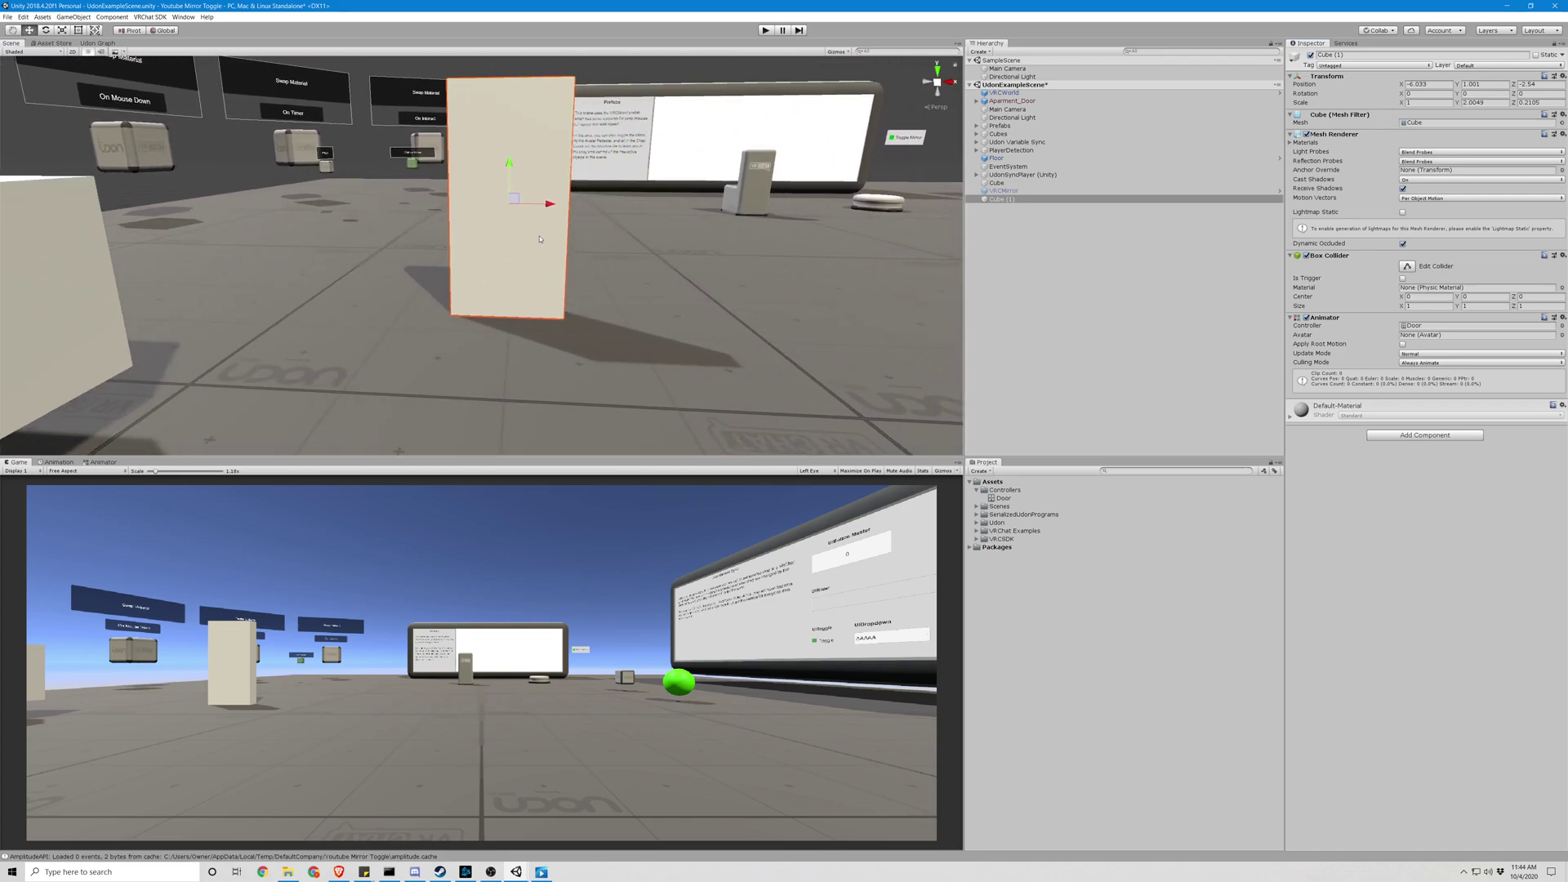
pyautogui.moveTo(681, 276); pyautogui.dragTo(704, 322, button='middle')
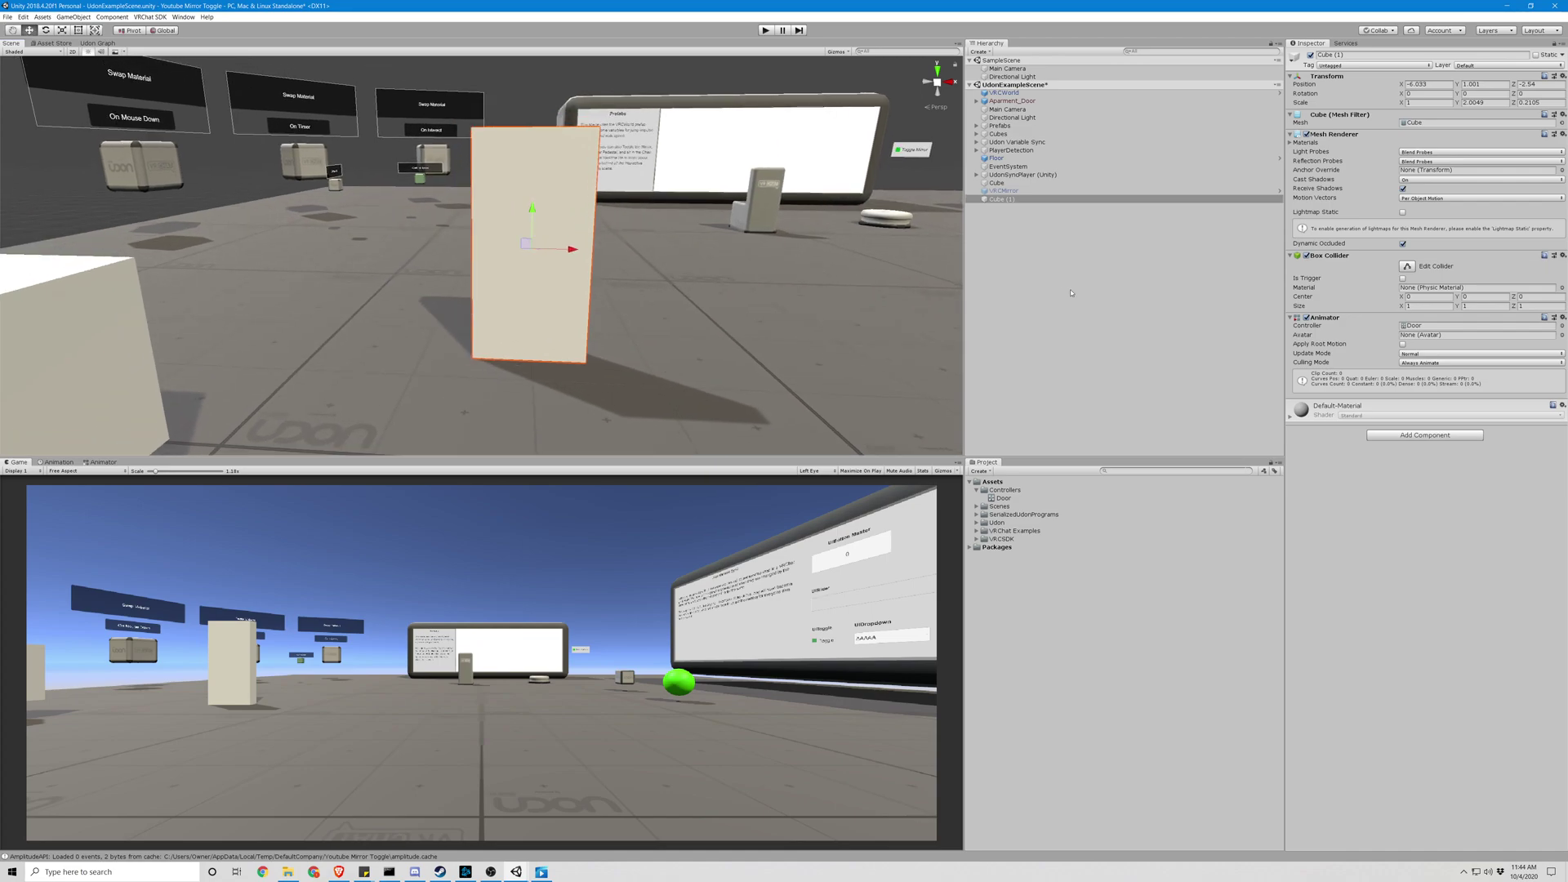
# - Add another 3D cube and place it just in front of the door-shaped cube, beside its right edge
pyautogui.rightClick(1032, 269)
pyautogui.moveTo(1062, 341)
pyautogui.click(1131, 341)
pyautogui.moveTo(492, 253); pyautogui.dragTo(451, 311)
pyautogui.moveTo(415, 391); pyautogui.dragTo(660, 365)
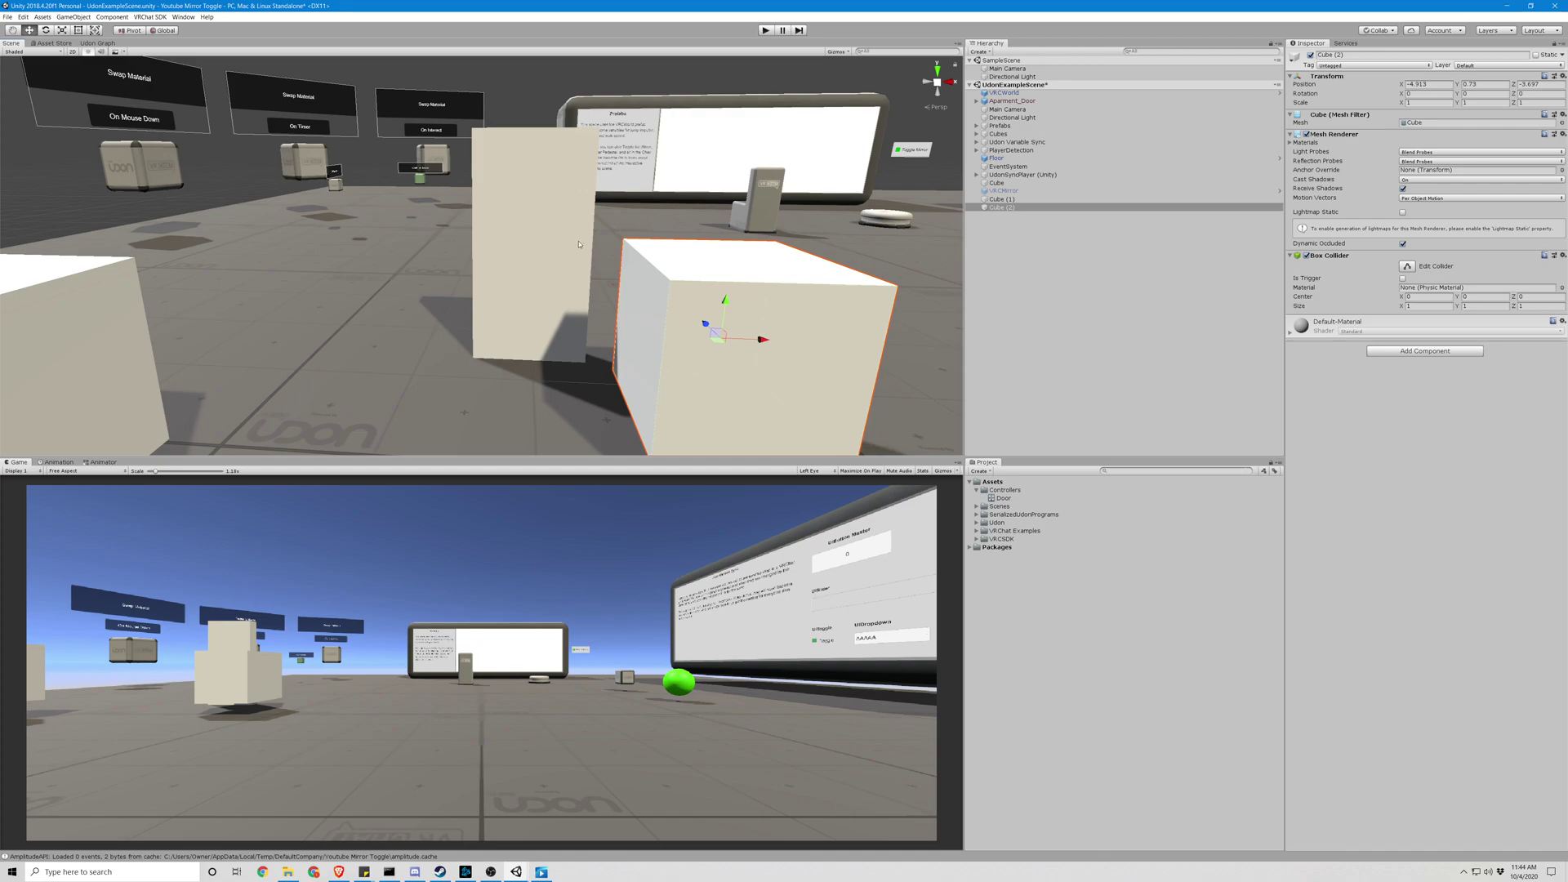
pyautogui.moveTo(676, 223)
pyautogui.mouseDown(button='right')
pyautogui.moveTo(775, 230)
pyautogui.moveTo(685, 218)
pyautogui.mouseUp(button='right')
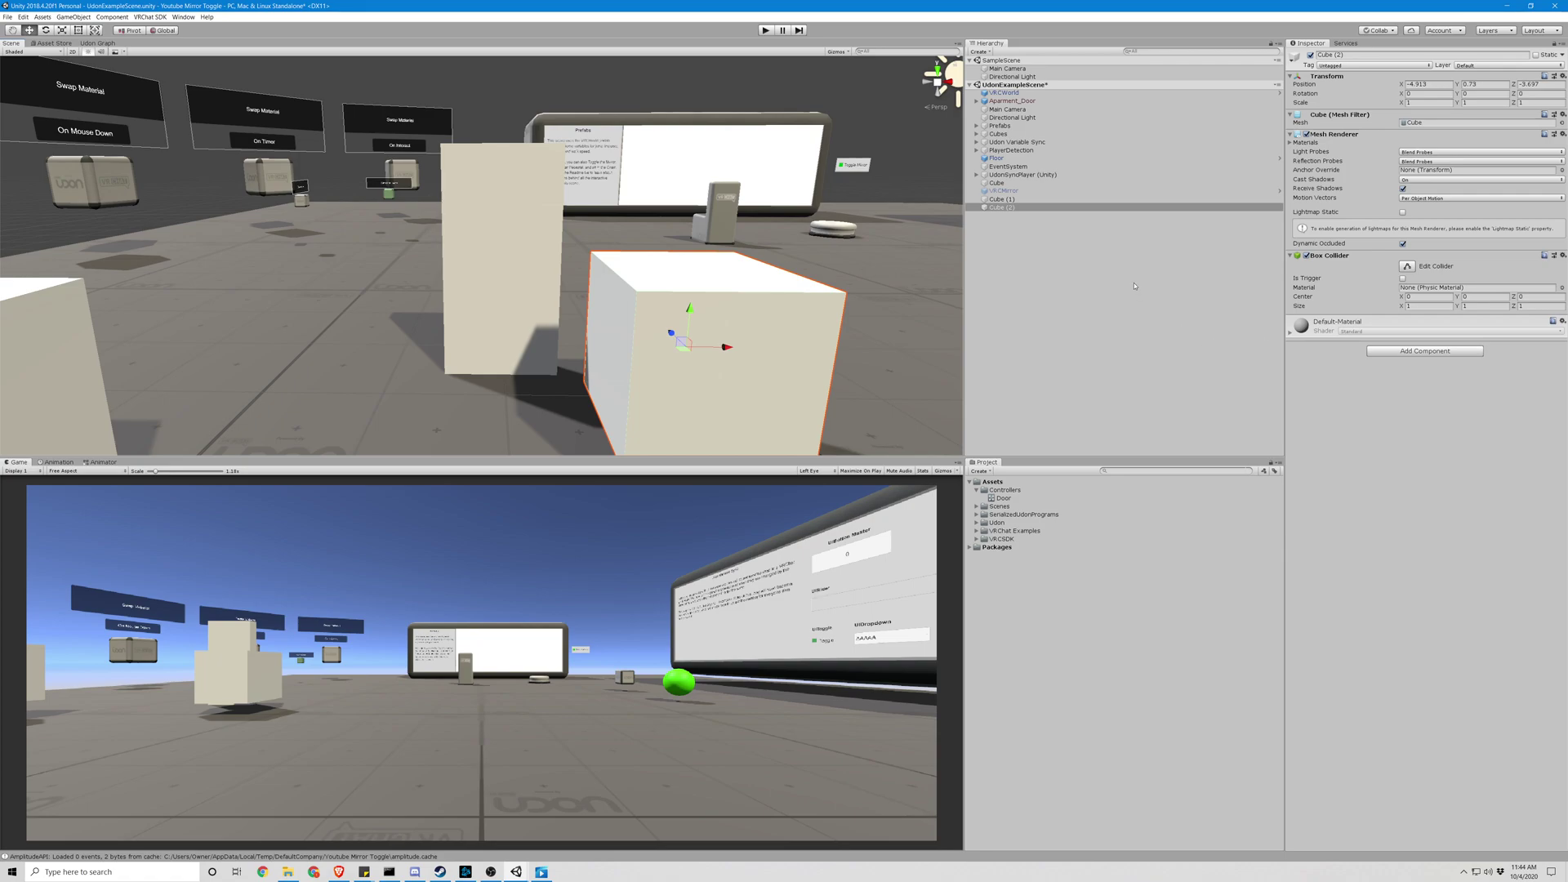
# - Add an Udon Behaviour with a new Udon Graph program to the second cube and open its graph
pyautogui.click(1404, 352)
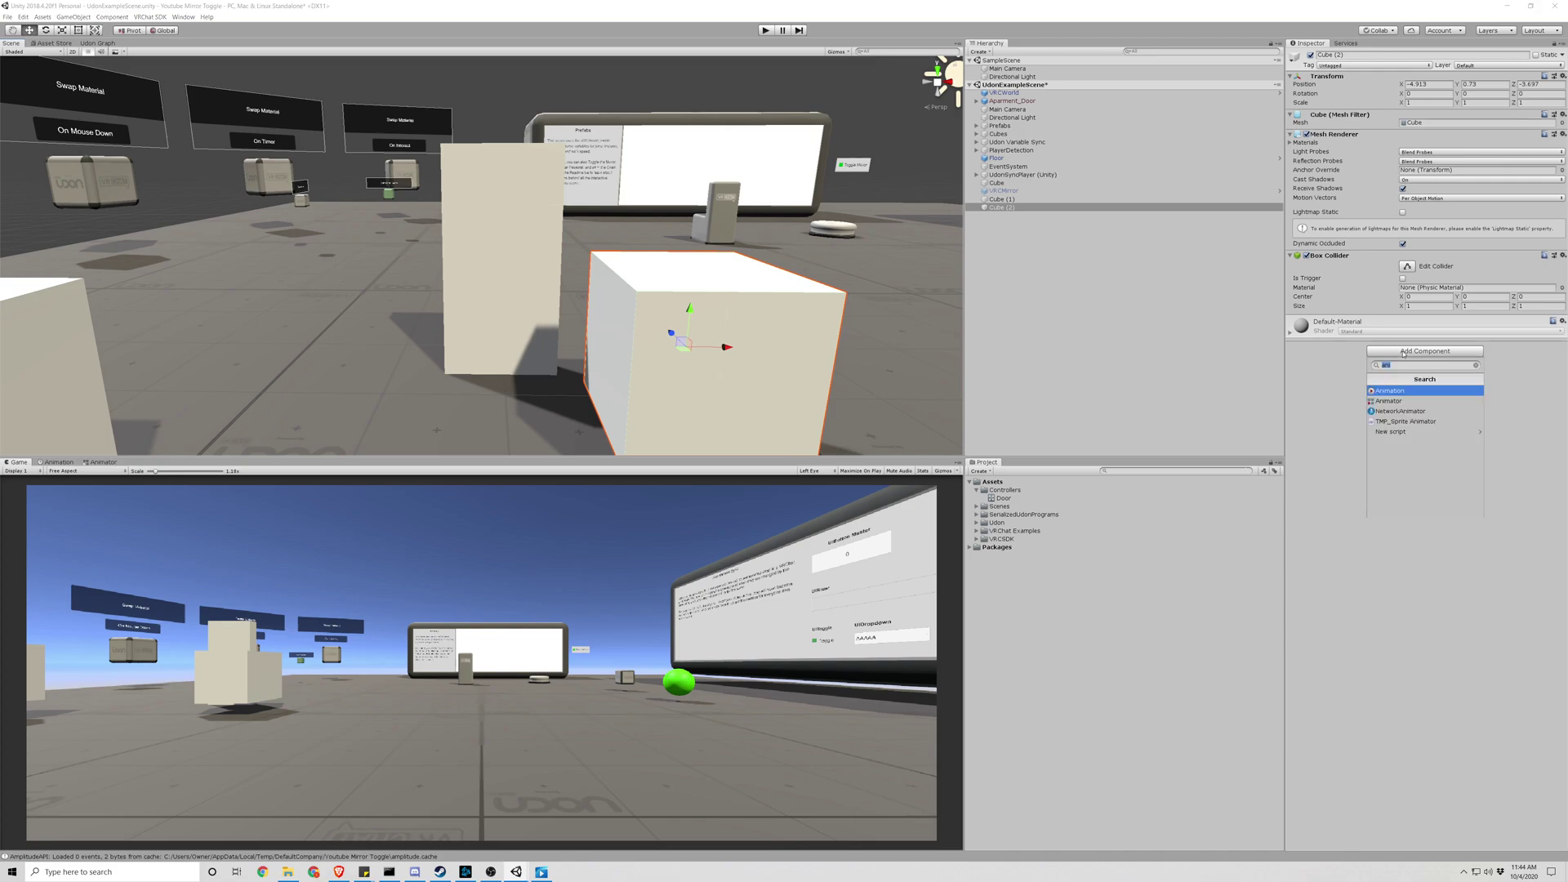
pyautogui.write('udon')
pyautogui.press('Return')
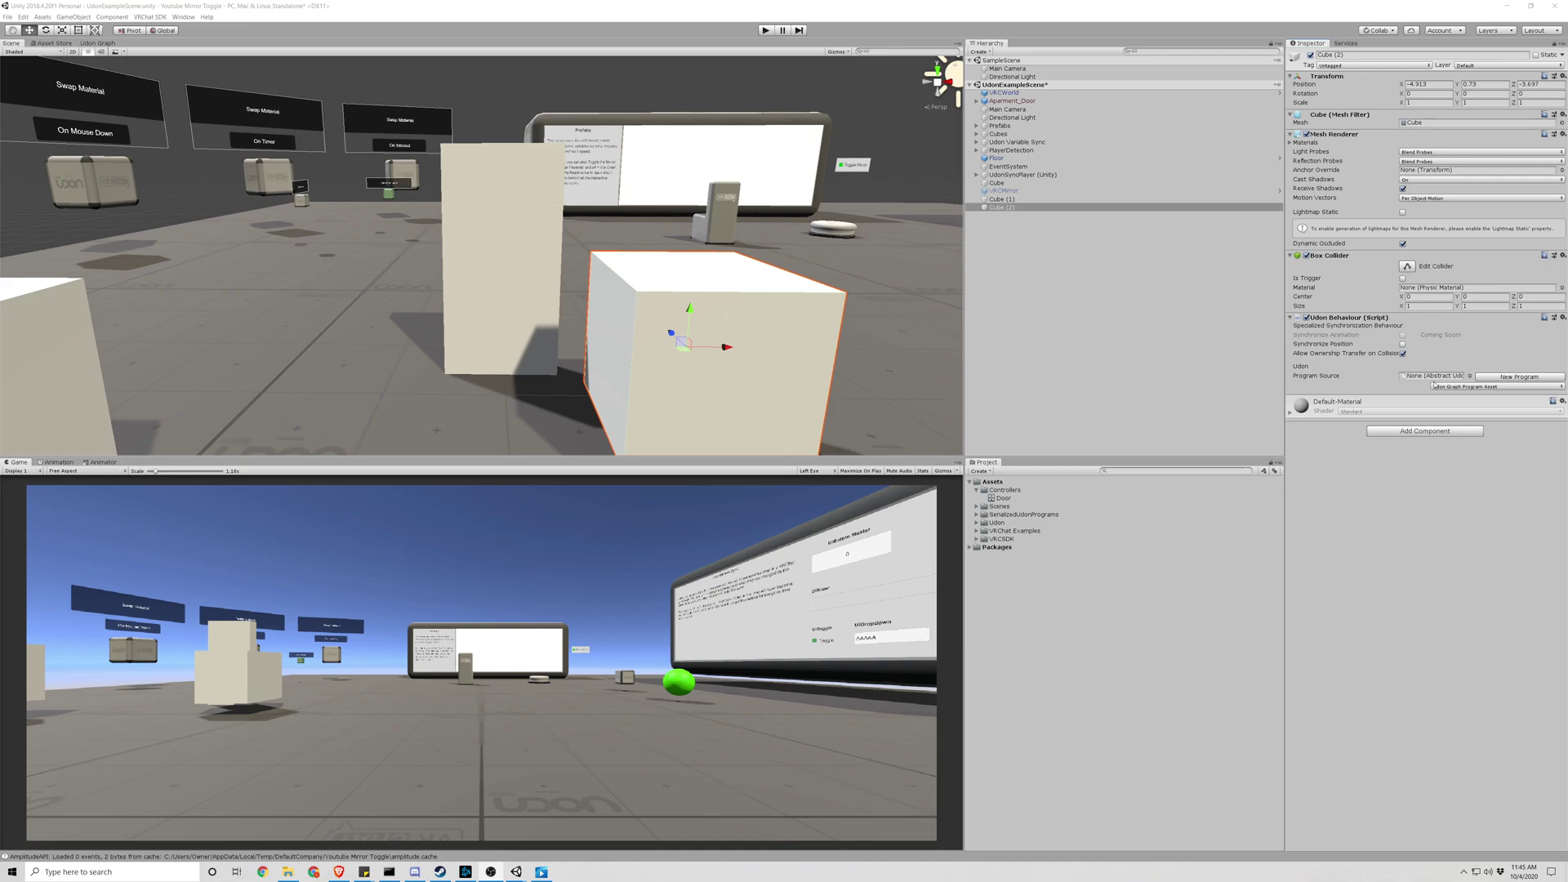
pyautogui.click(1505, 379)
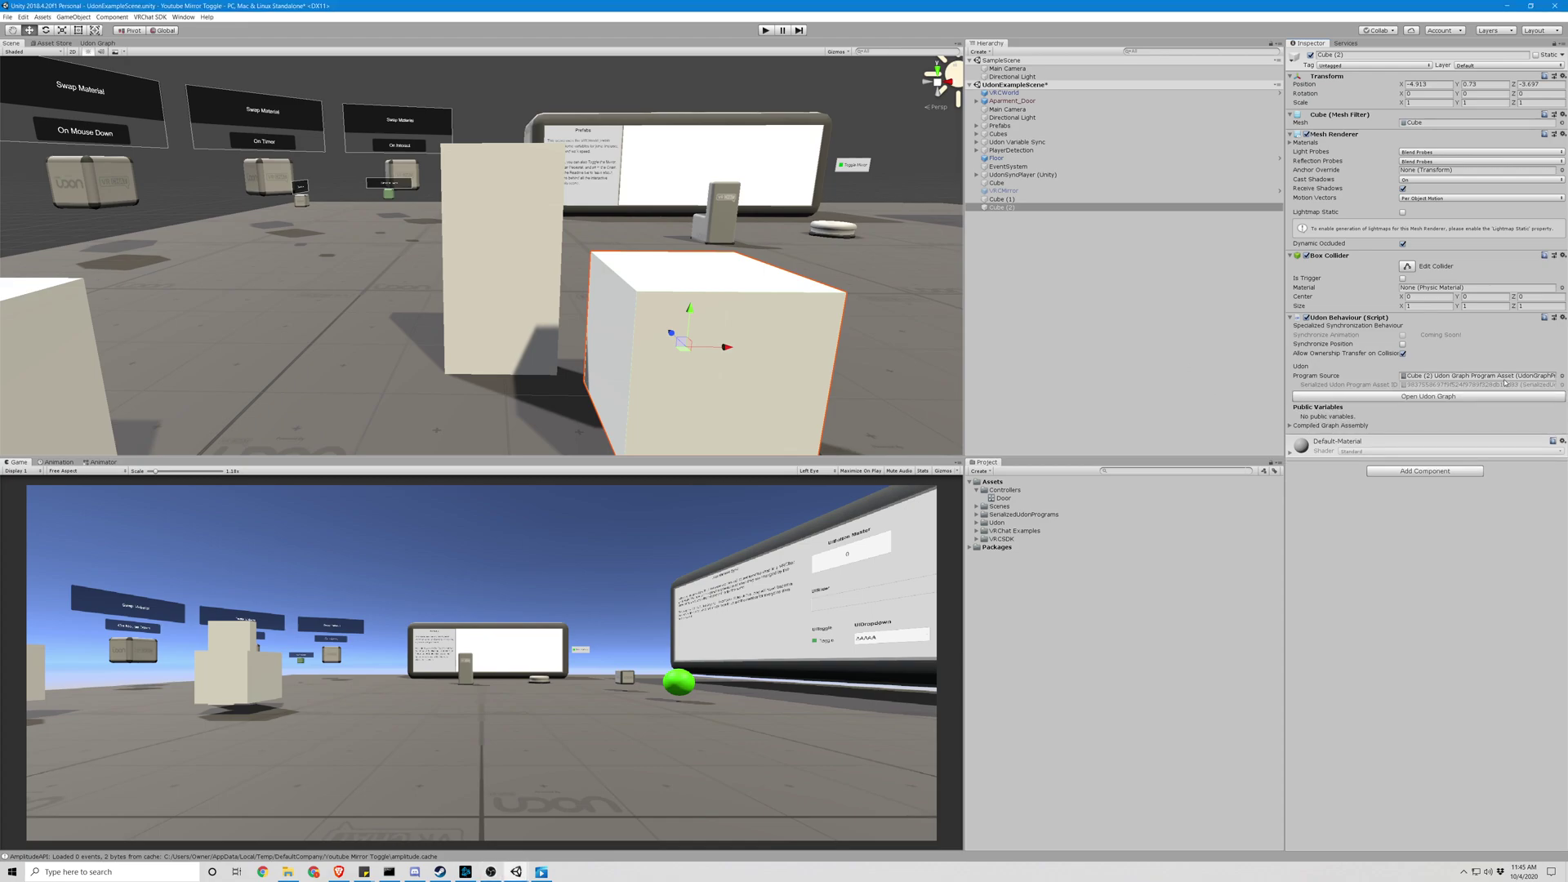
pyautogui.click(1431, 397)
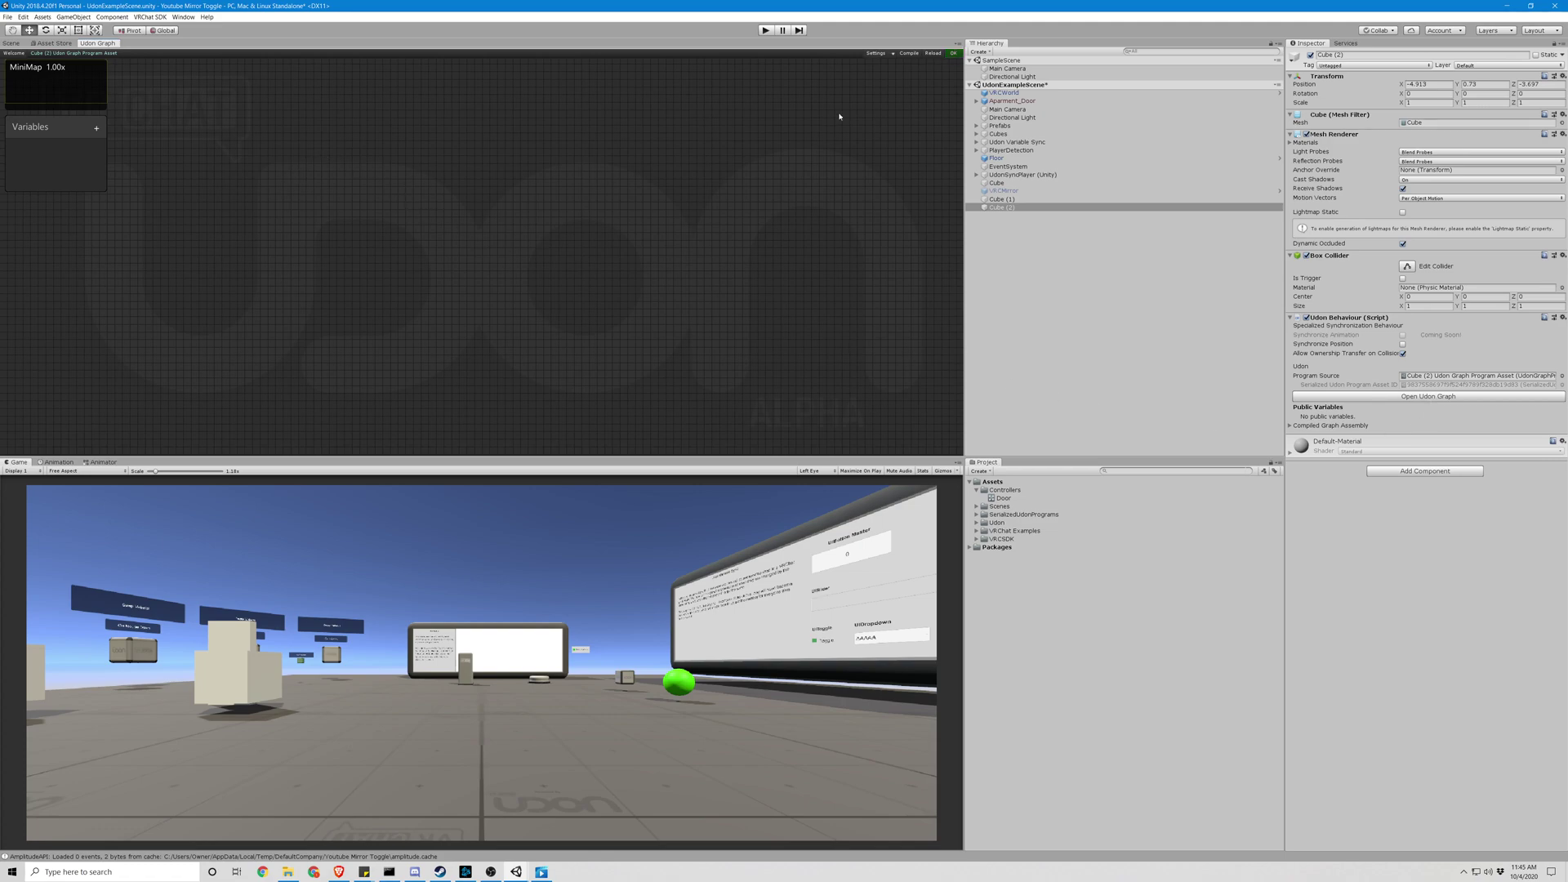
# - Rename the door-shaped cube as Door
pyautogui.click(1016, 199)
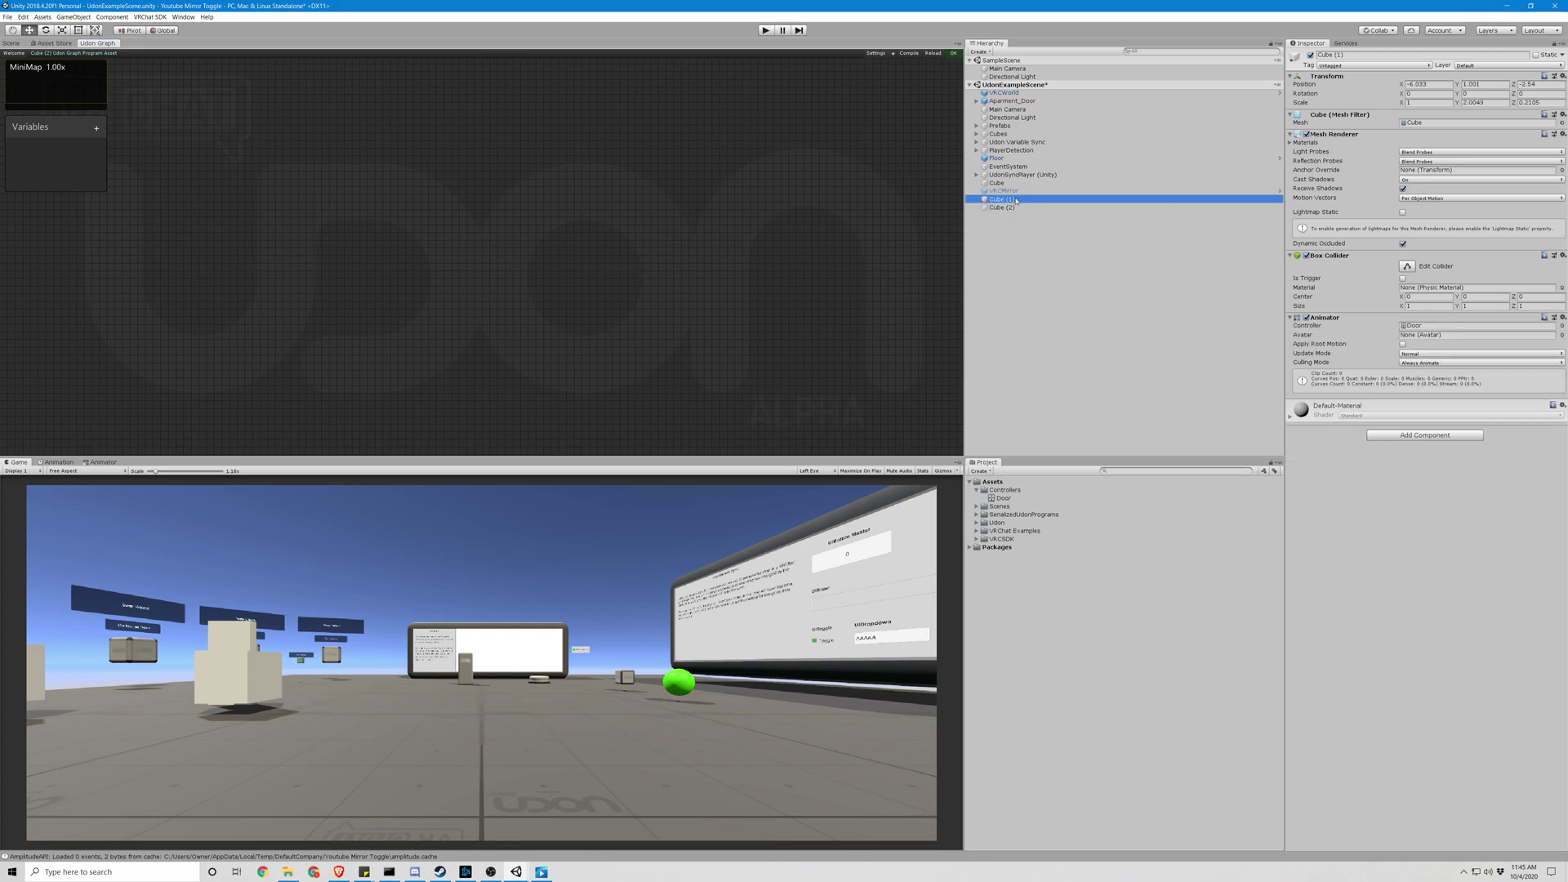
pyautogui.rightClick(1015, 203)
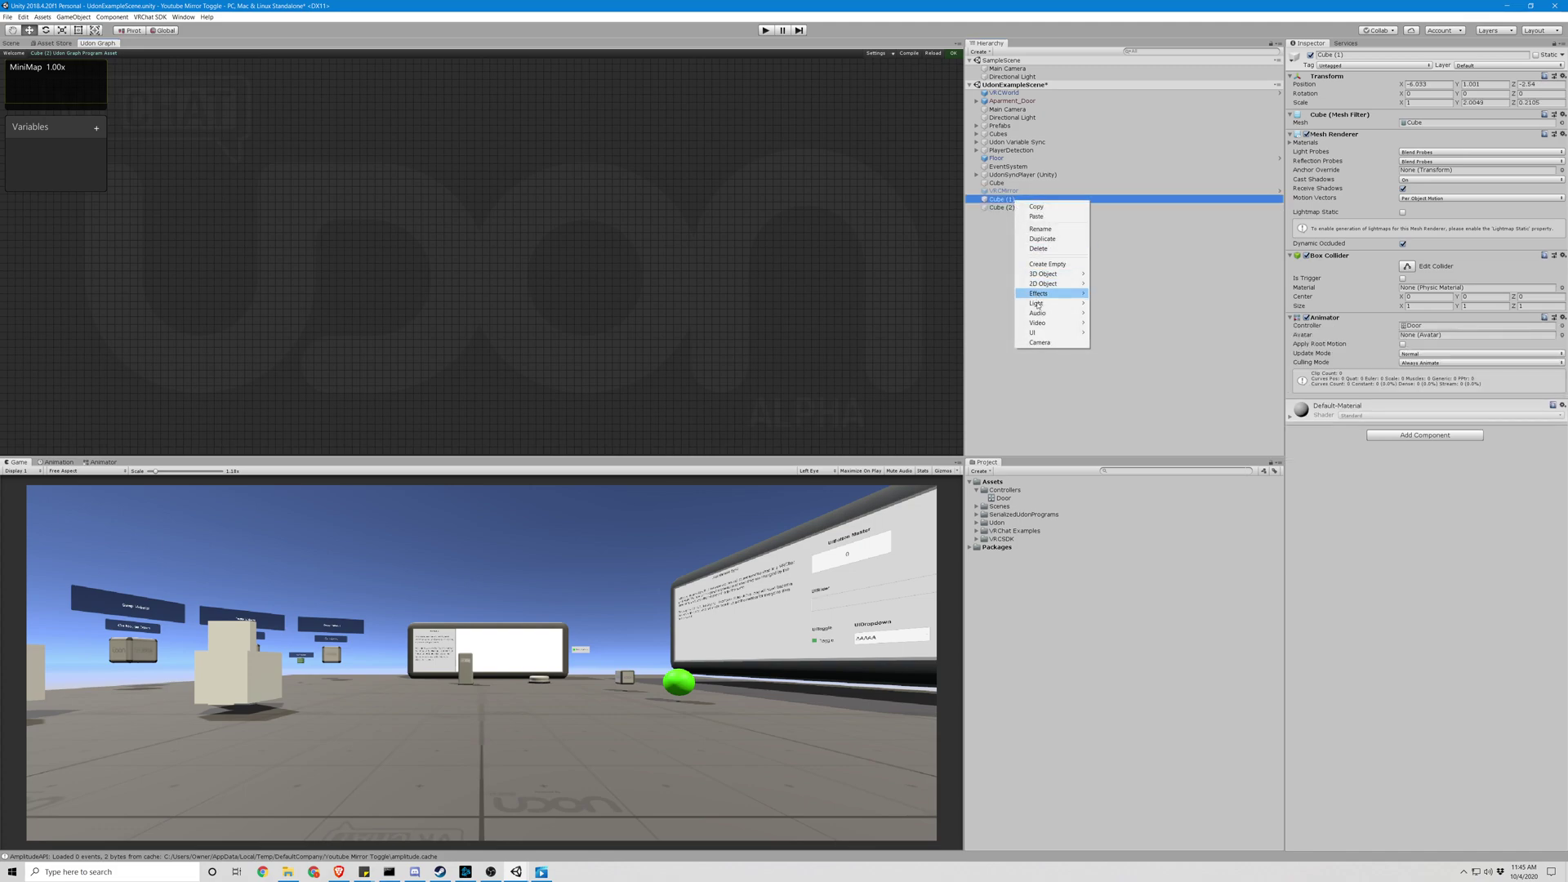
pyautogui.click(1057, 235)
pyautogui.write('C')
pyautogui.write('oor')
pyautogui.press('Return')
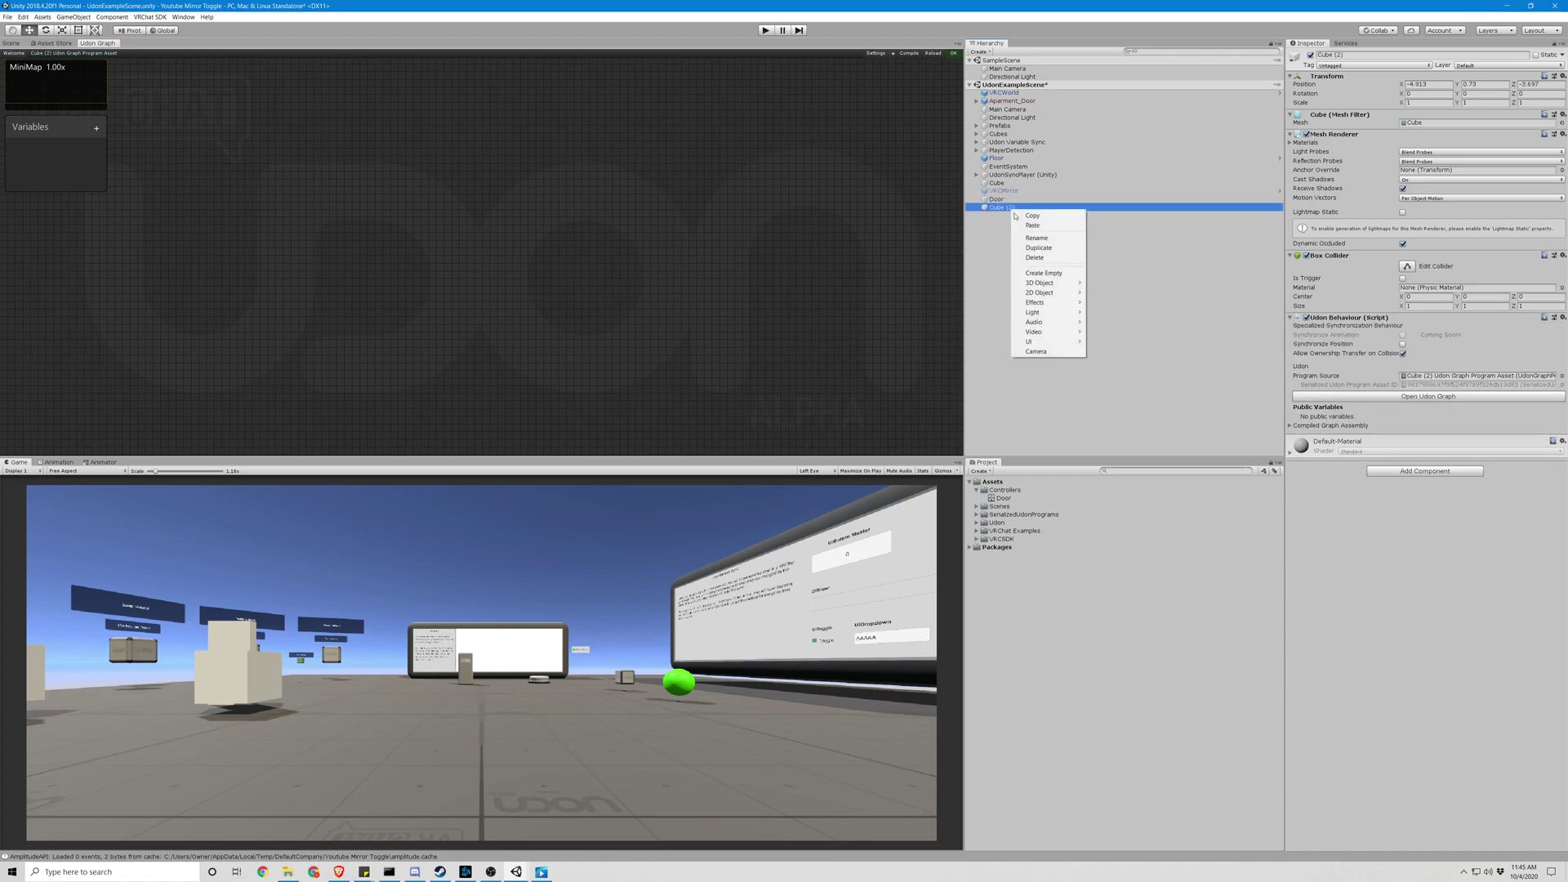
# - Rename the second cube, which holds the Udon Behaviour, as Door Trigger
pyautogui.click(1034, 237)
pyautogui.write('Door')
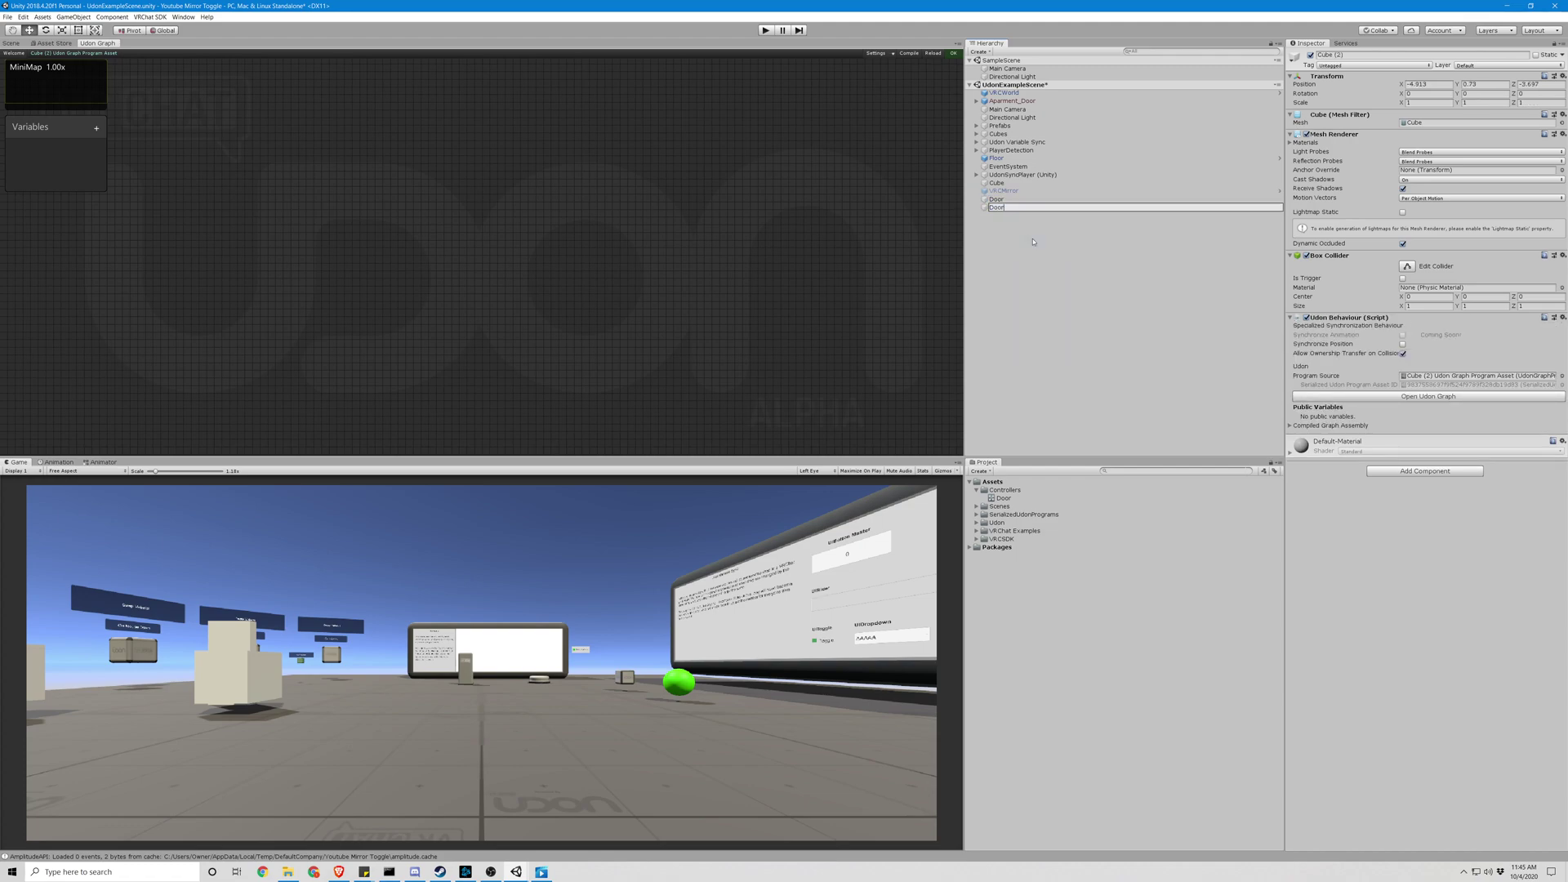
pyautogui.write(' Trigger')
pyautogui.press('Return')
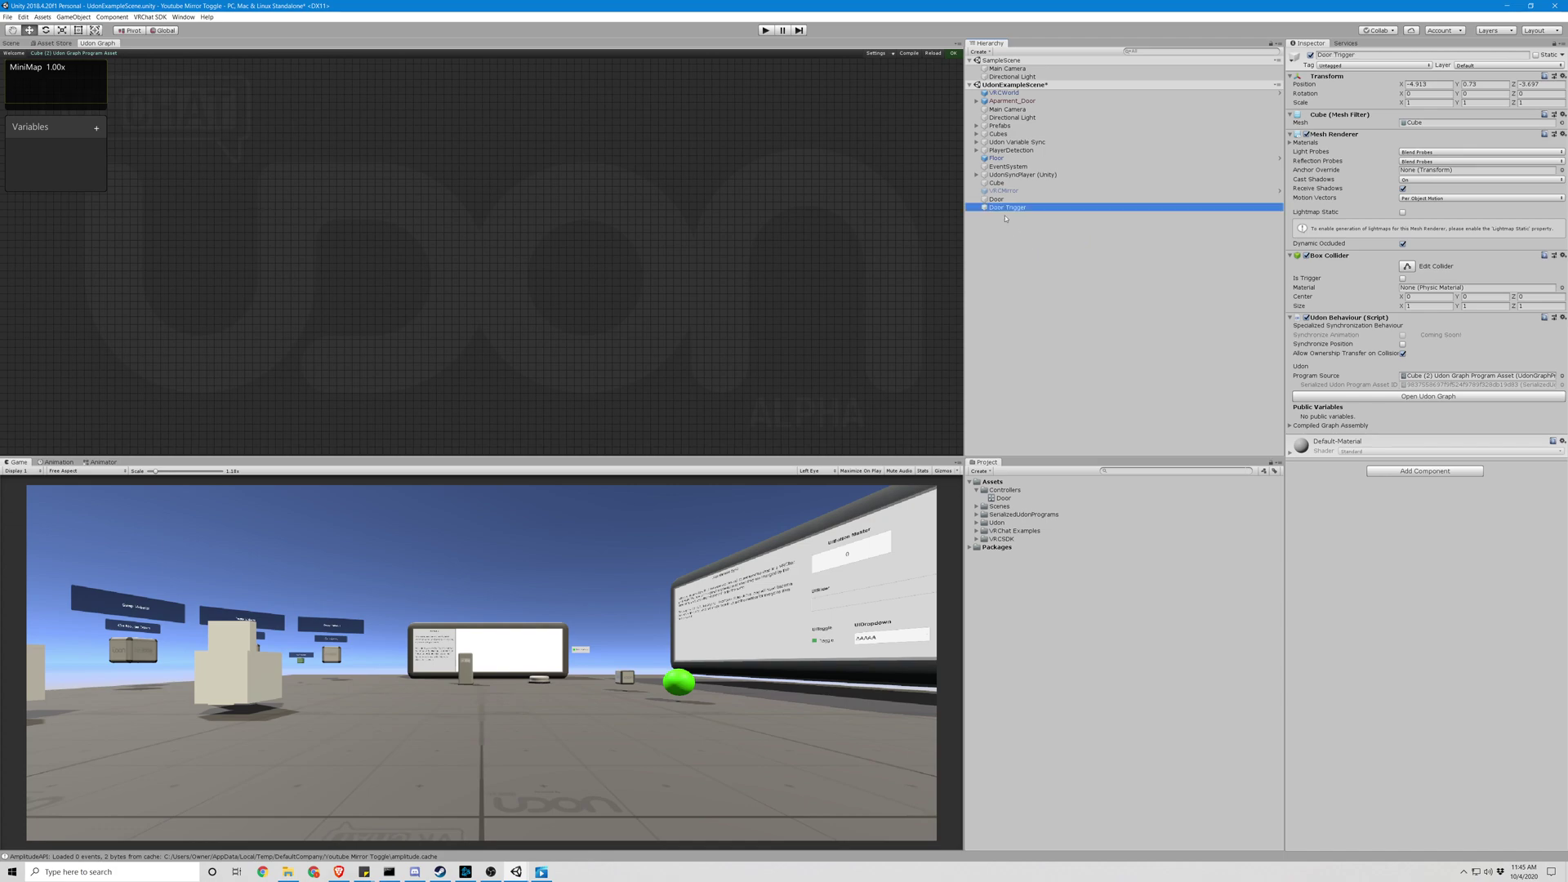
# - Add the Door object's Animator to the Udon graph as a variable node and leave free space before it
pyautogui.press('Up')
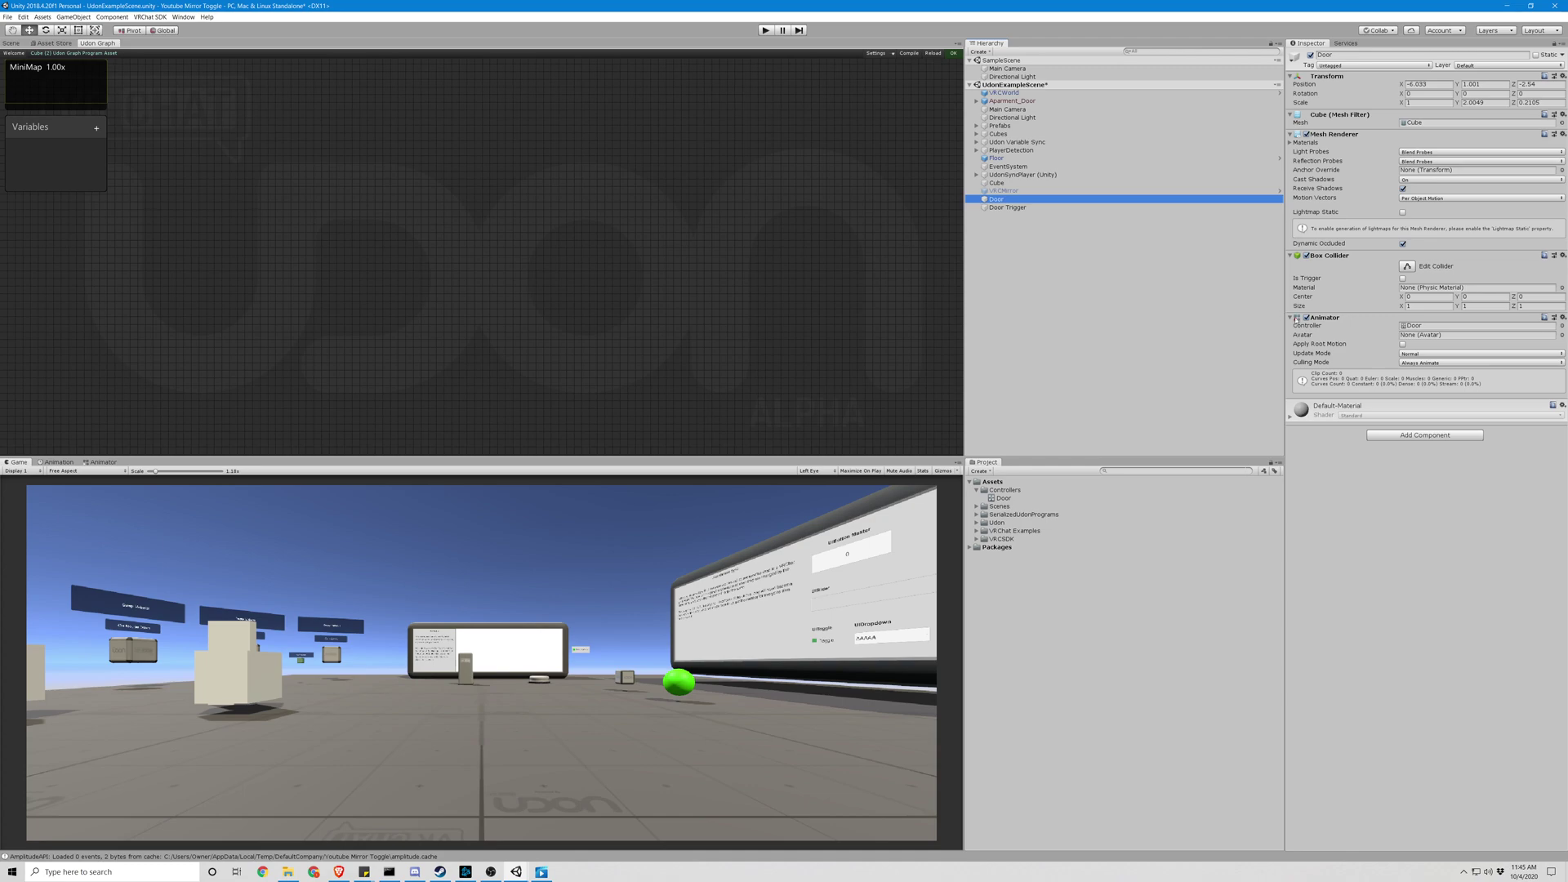
pyautogui.moveTo(1291, 319); pyautogui.dragTo(150, 198)
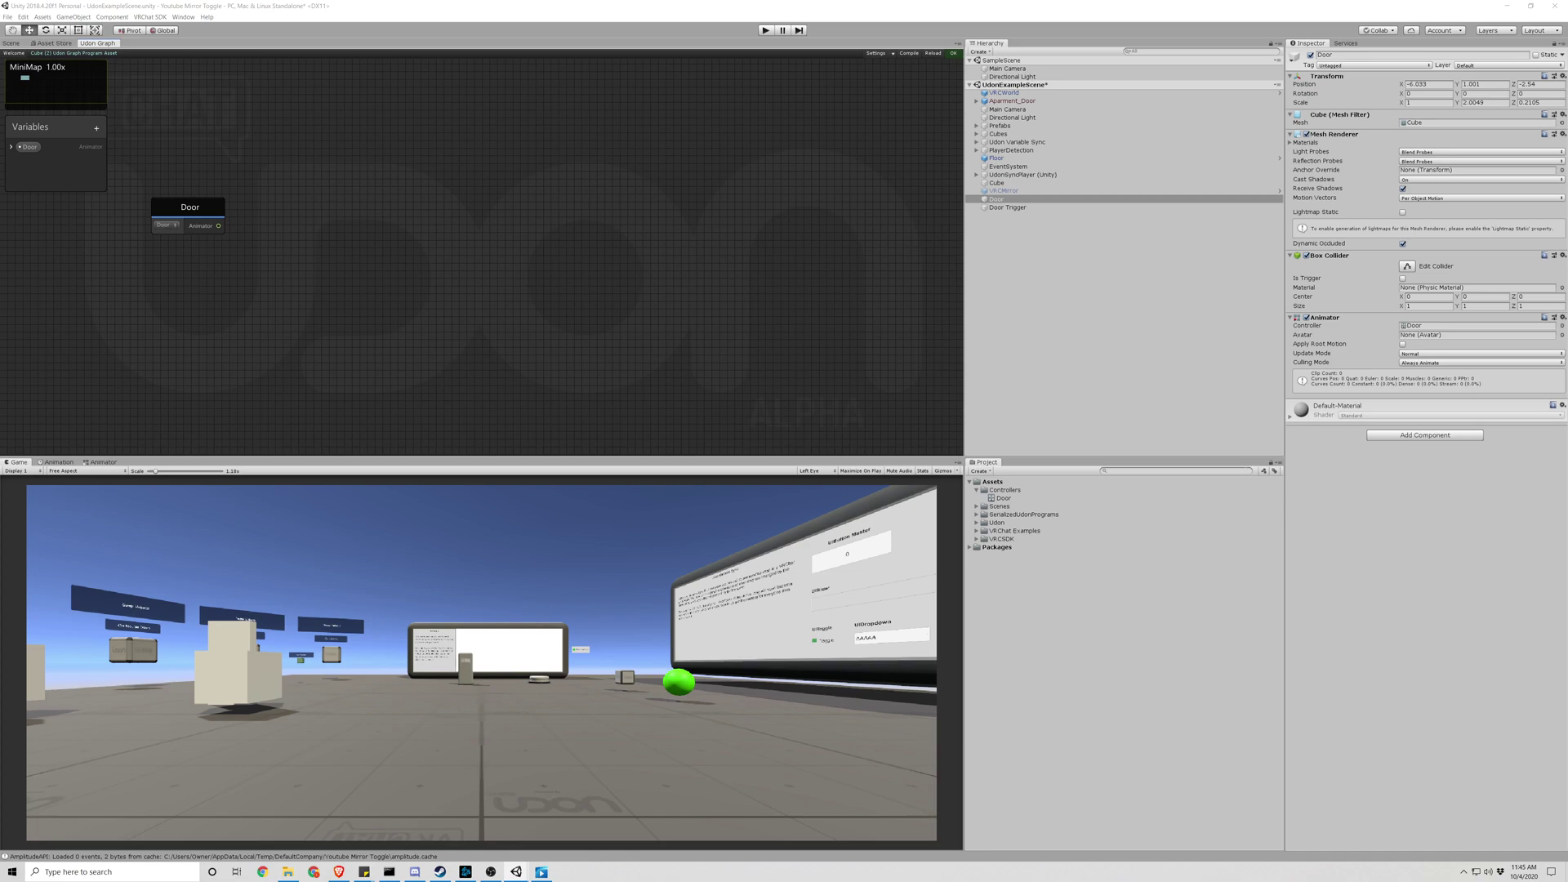
pyautogui.moveTo(194, 203); pyautogui.dragTo(470, 233)
pyautogui.rightClick(280, 207)
pyautogui.click(312, 244)
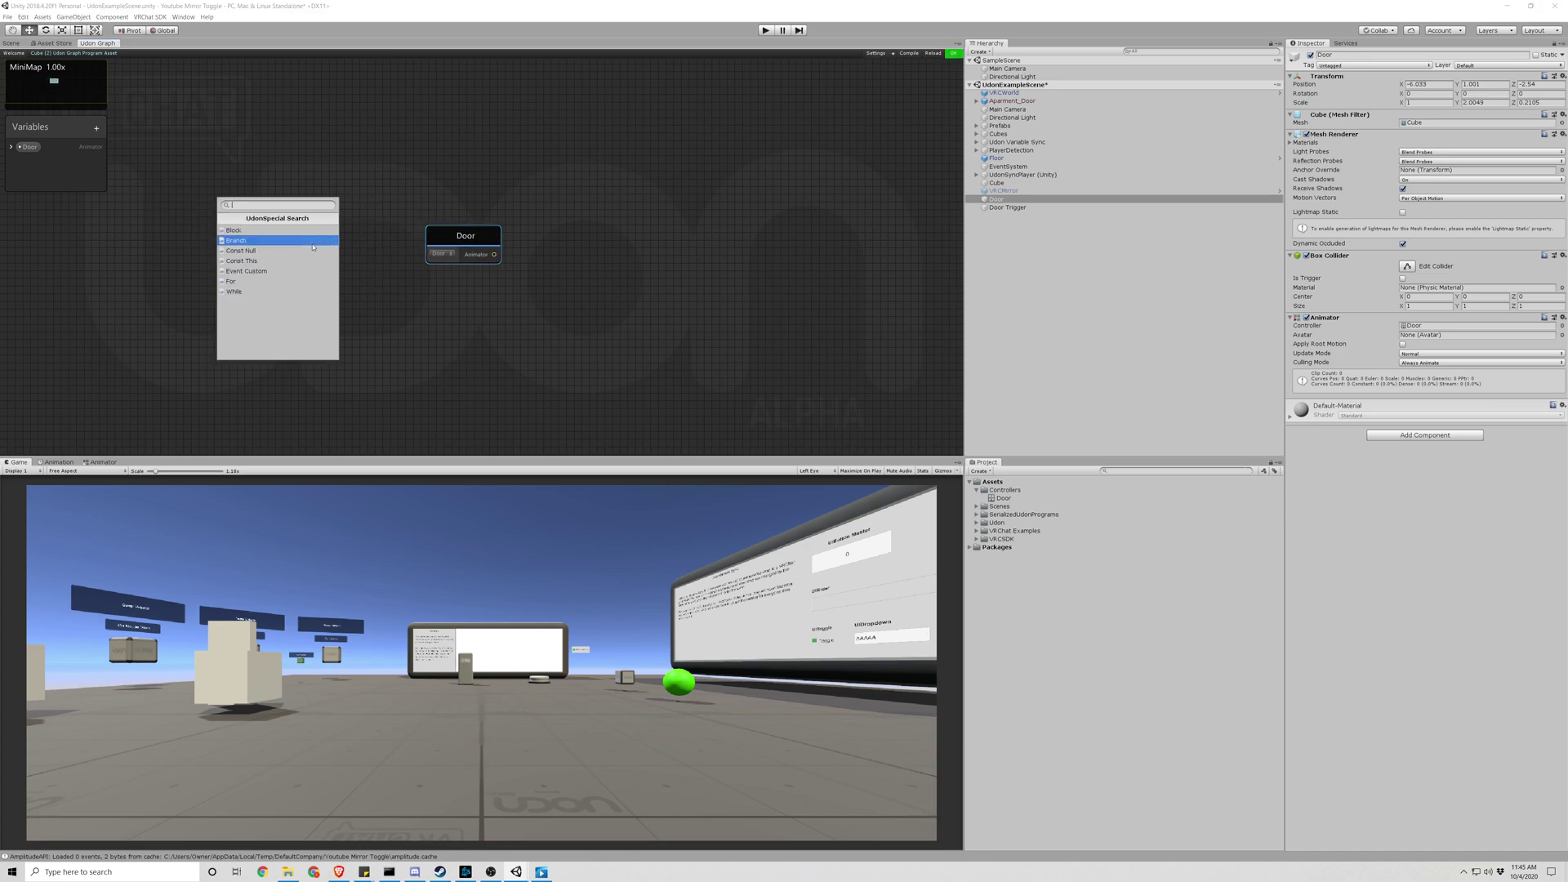
pyautogui.write('Interact')
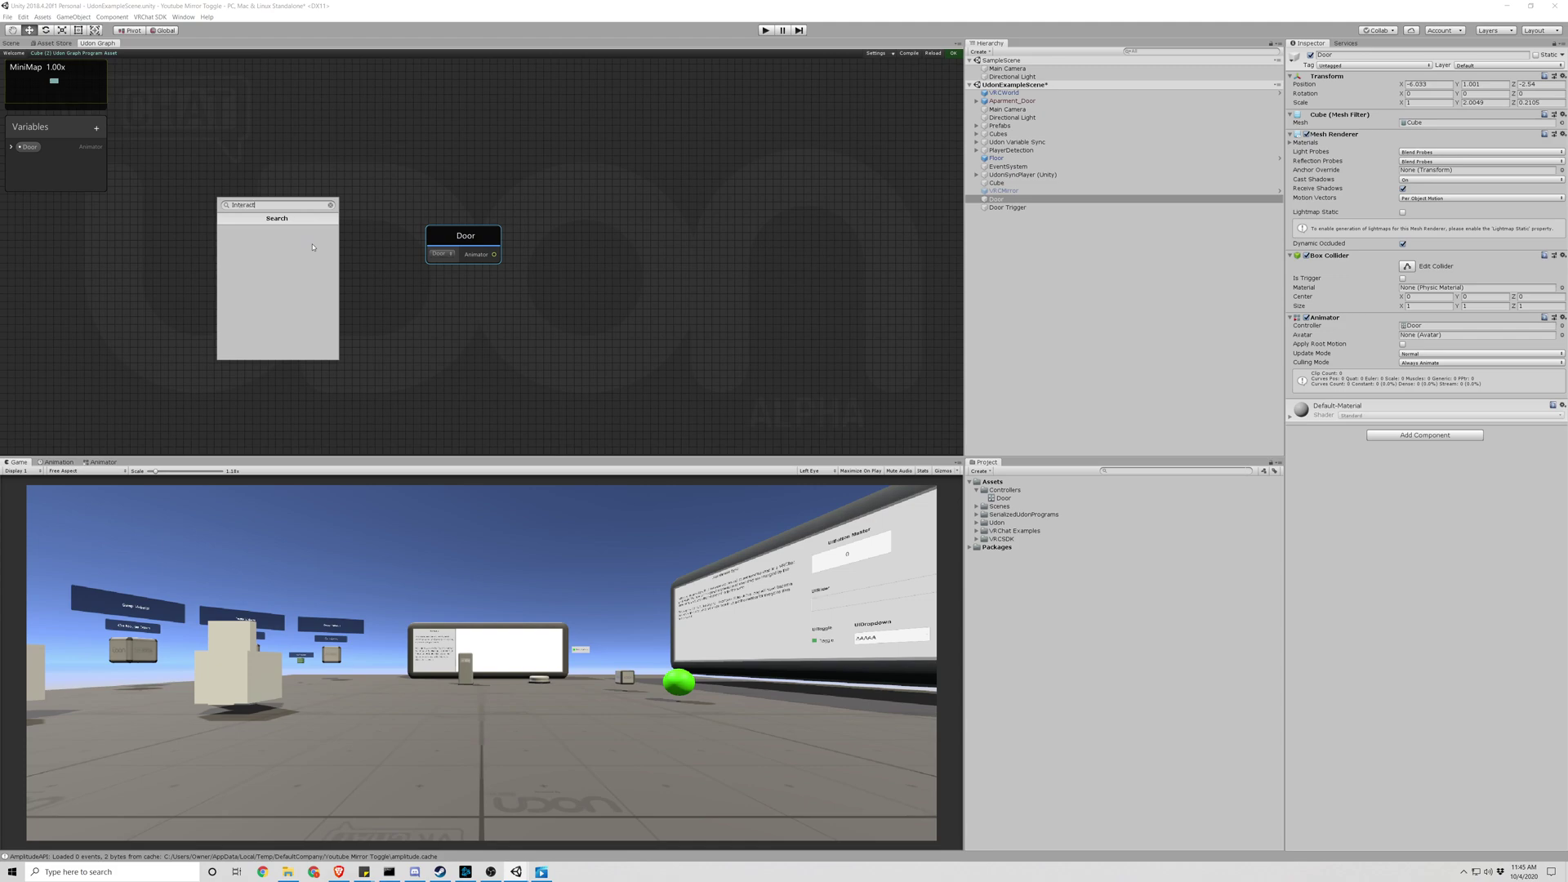
pyautogui.click(331, 205)
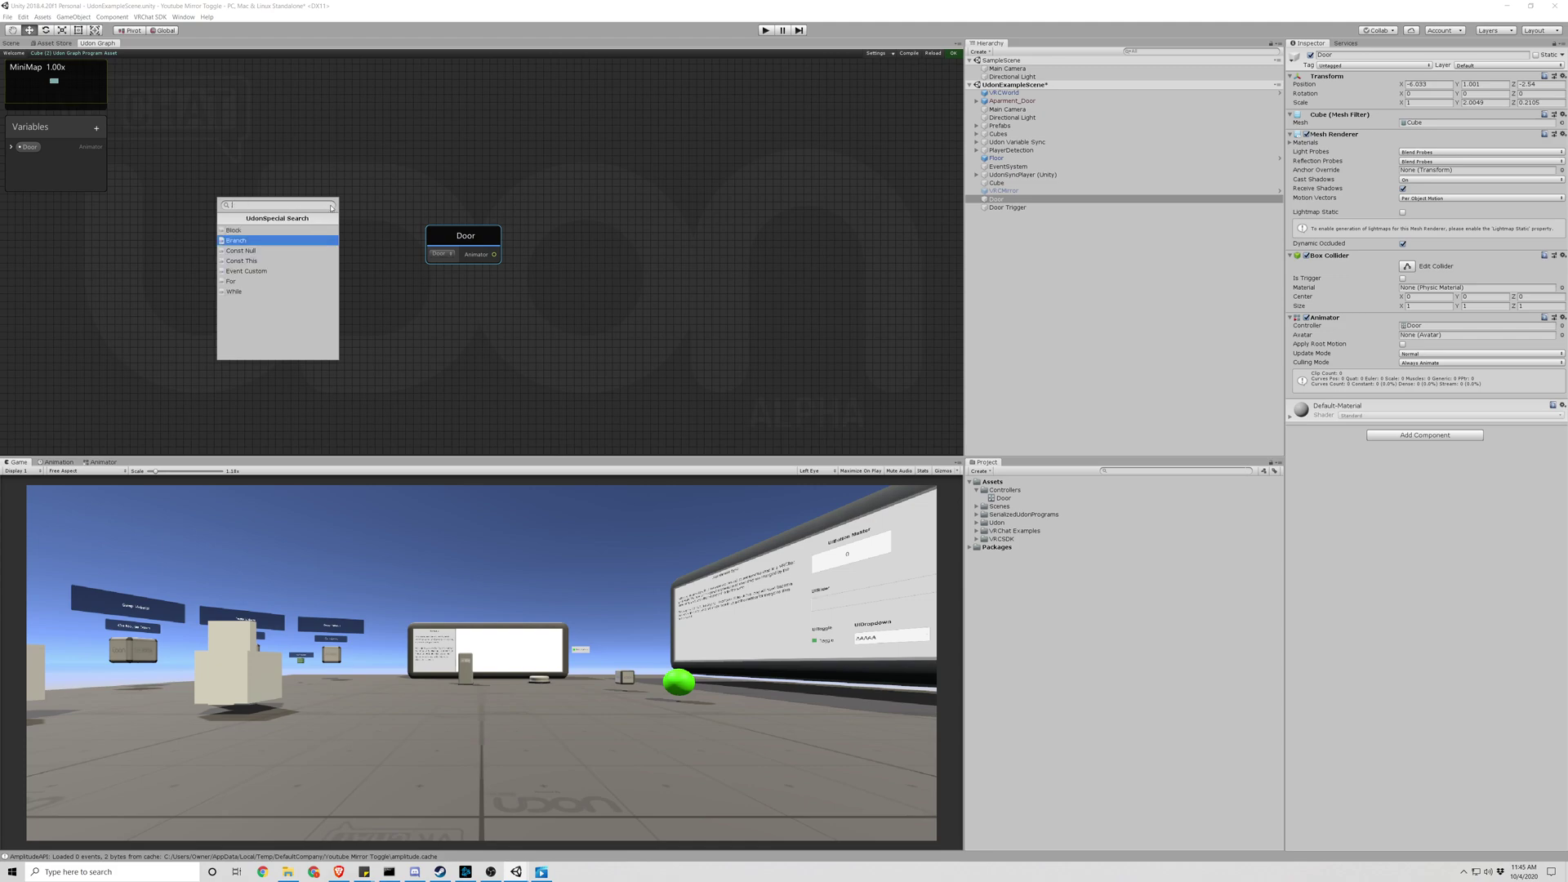
pyautogui.click(265, 196)
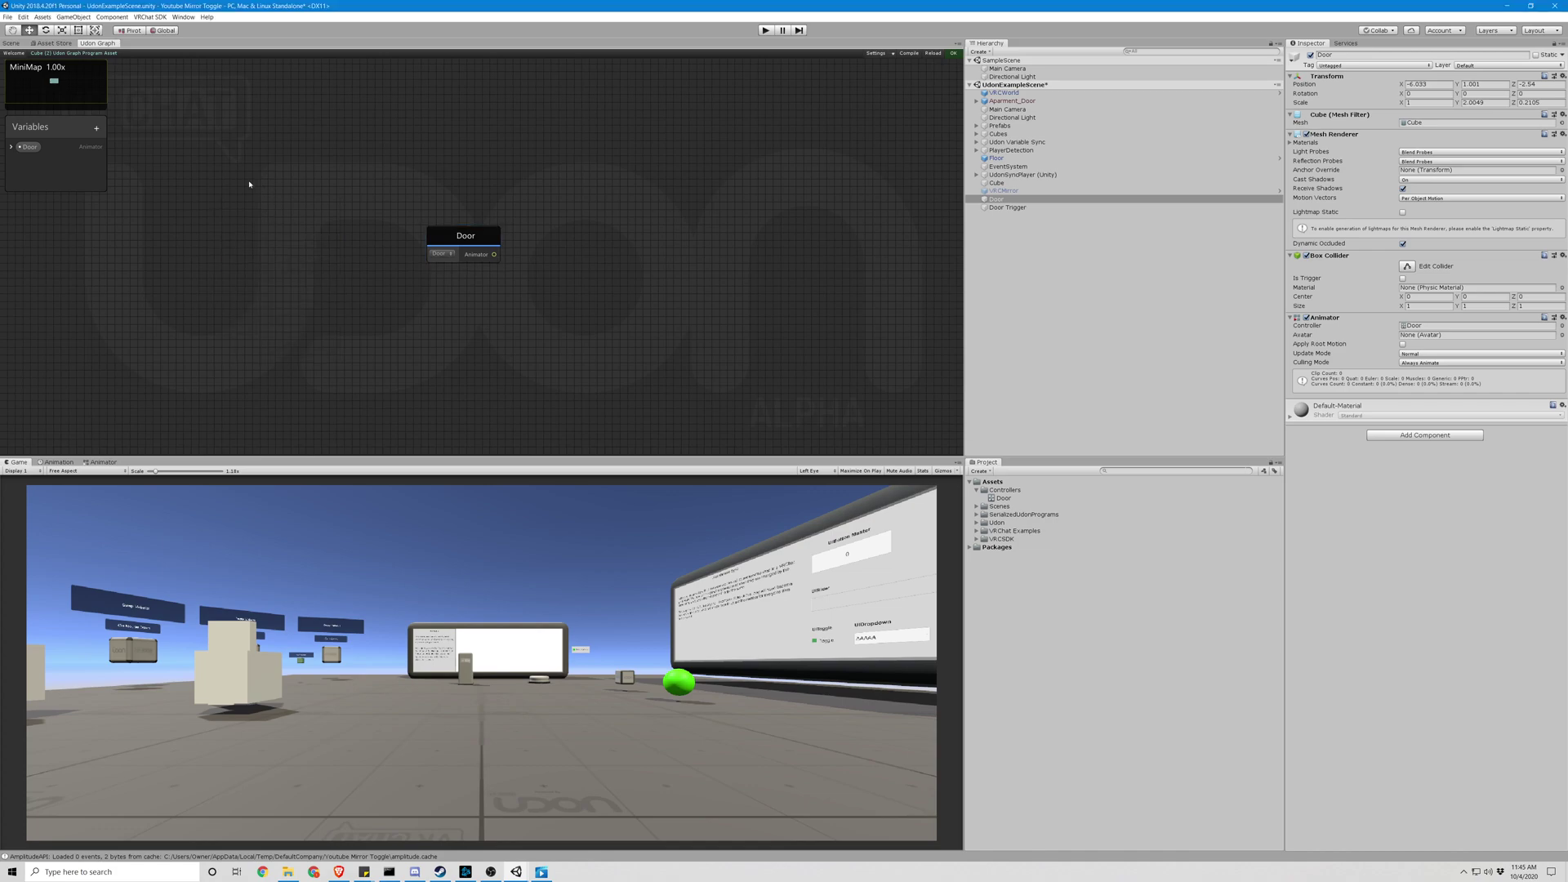
# - Add an Interact event node to the Udon graph and place it before the Door variable node
pyautogui.rightClick(248, 182)
pyautogui.click(282, 211)
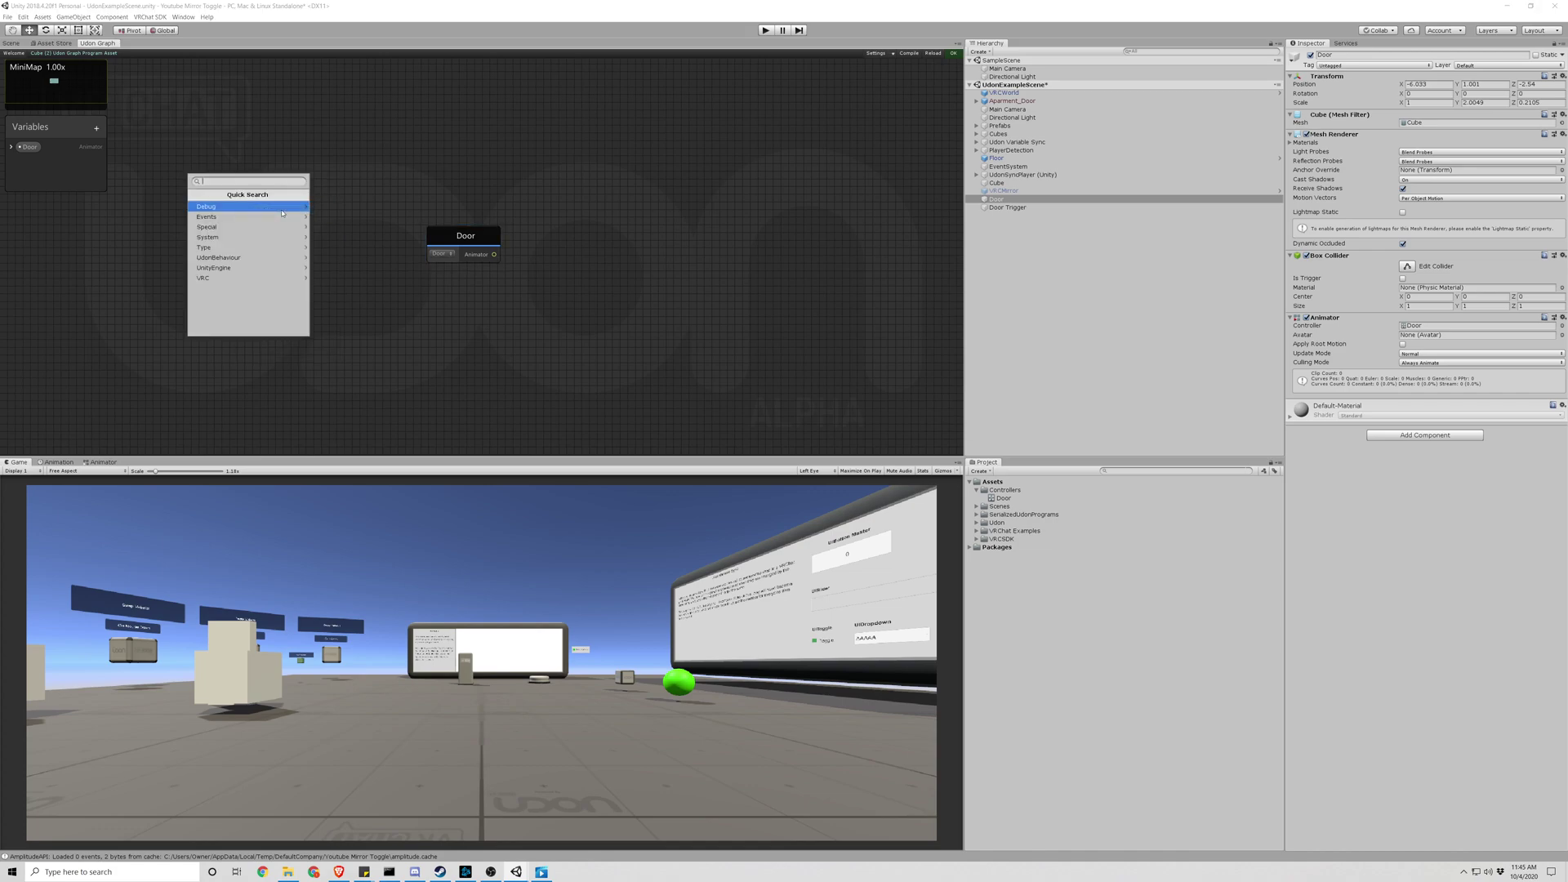
pyautogui.write('Inter')
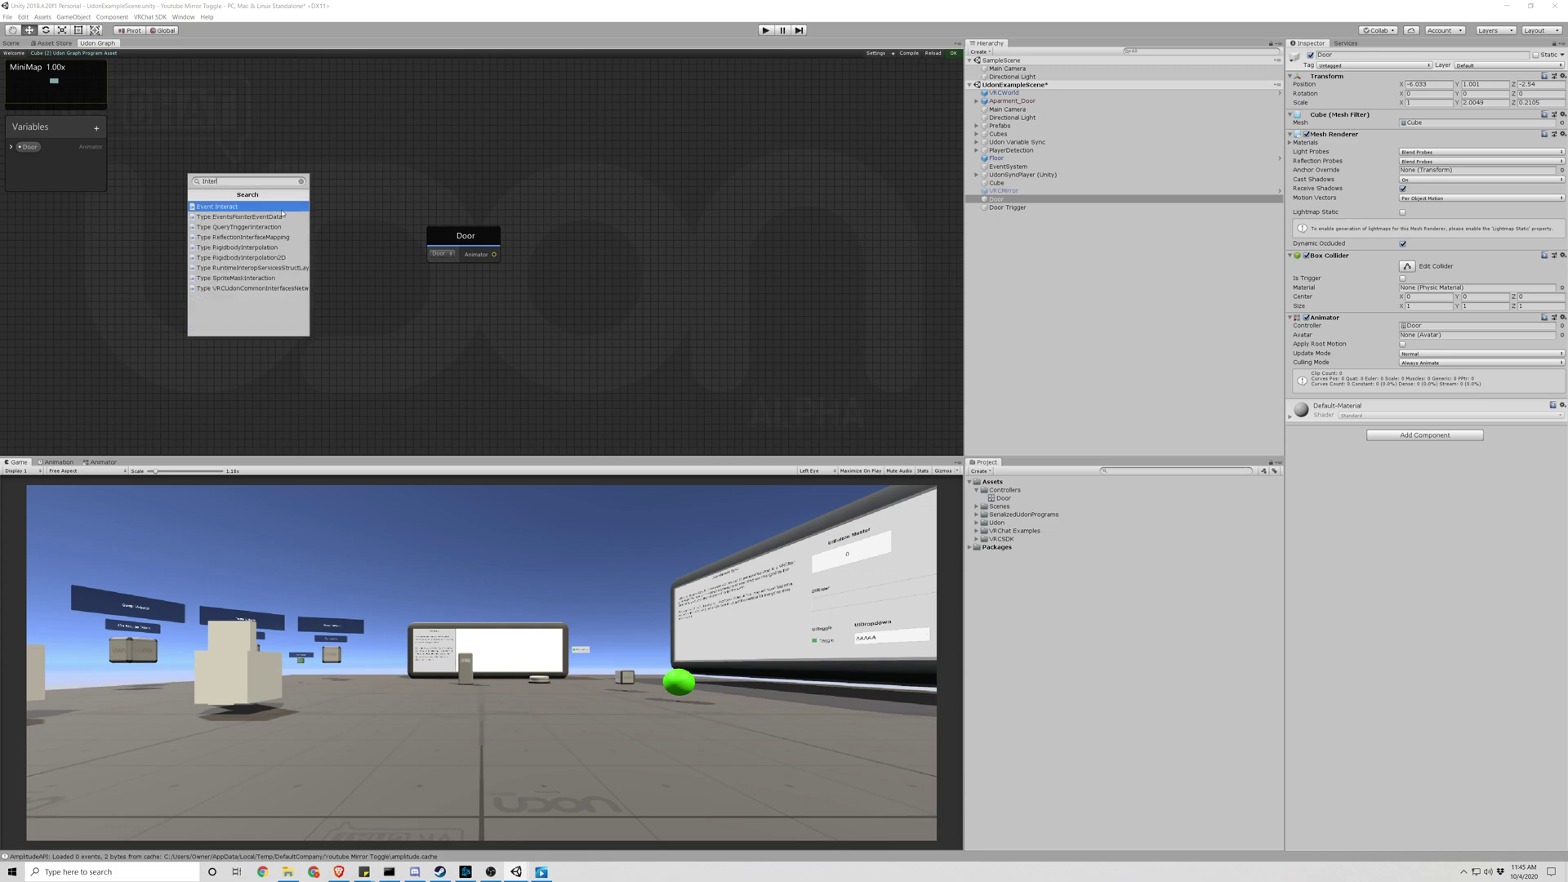
pyautogui.click(245, 207)
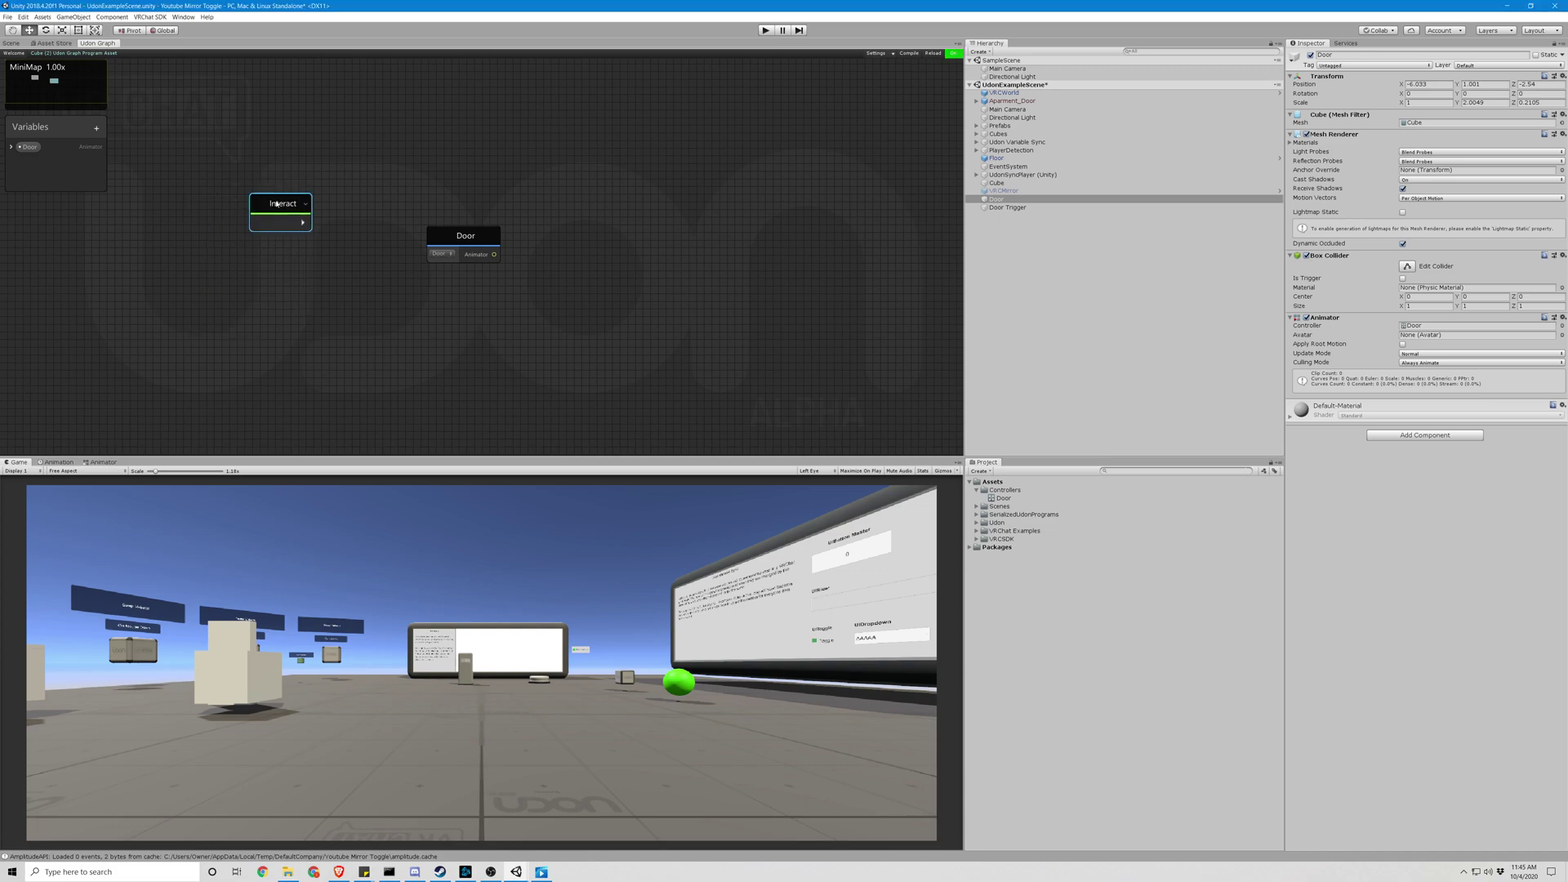
pyautogui.moveTo(276, 201)
pyautogui.mouseDown()
pyautogui.moveTo(409, 200)
pyautogui.moveTo(554, 235)
pyautogui.moveTo(538, 207)
pyautogui.moveTo(273, 220)
pyautogui.moveTo(260, 191)
pyautogui.mouseUp()
# - Add an Animator SetBool node to the graph and place it after the Door variable node
pyautogui.rightClick(519, 169)
pyautogui.click(543, 197)
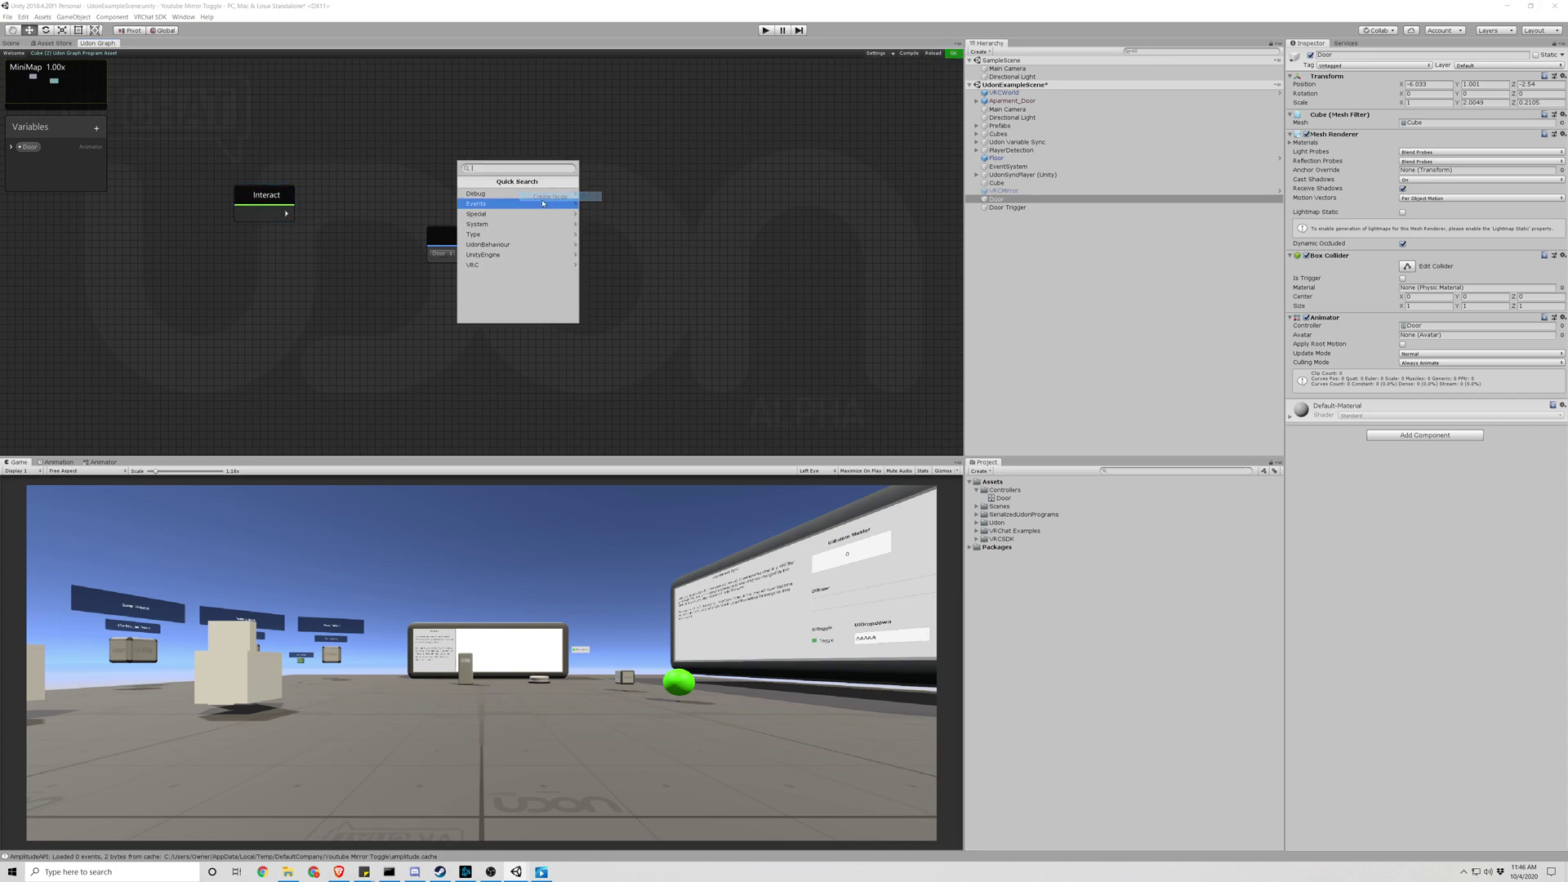
pyautogui.write('animator')
pyautogui.click(513, 196)
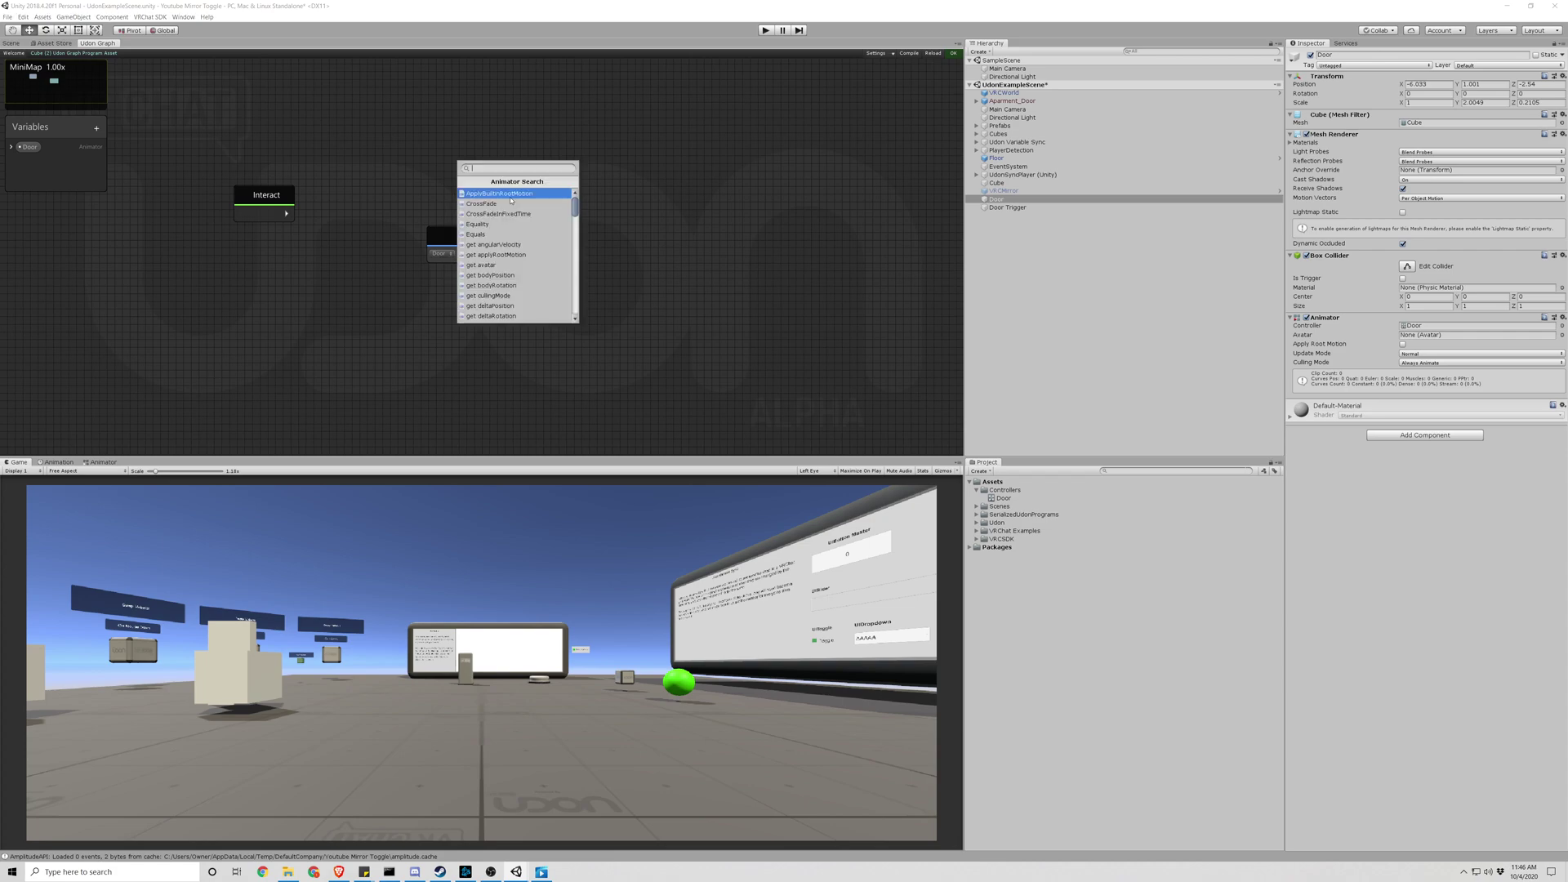
pyautogui.write('set')
pyautogui.scroll(-4, 525, 214)
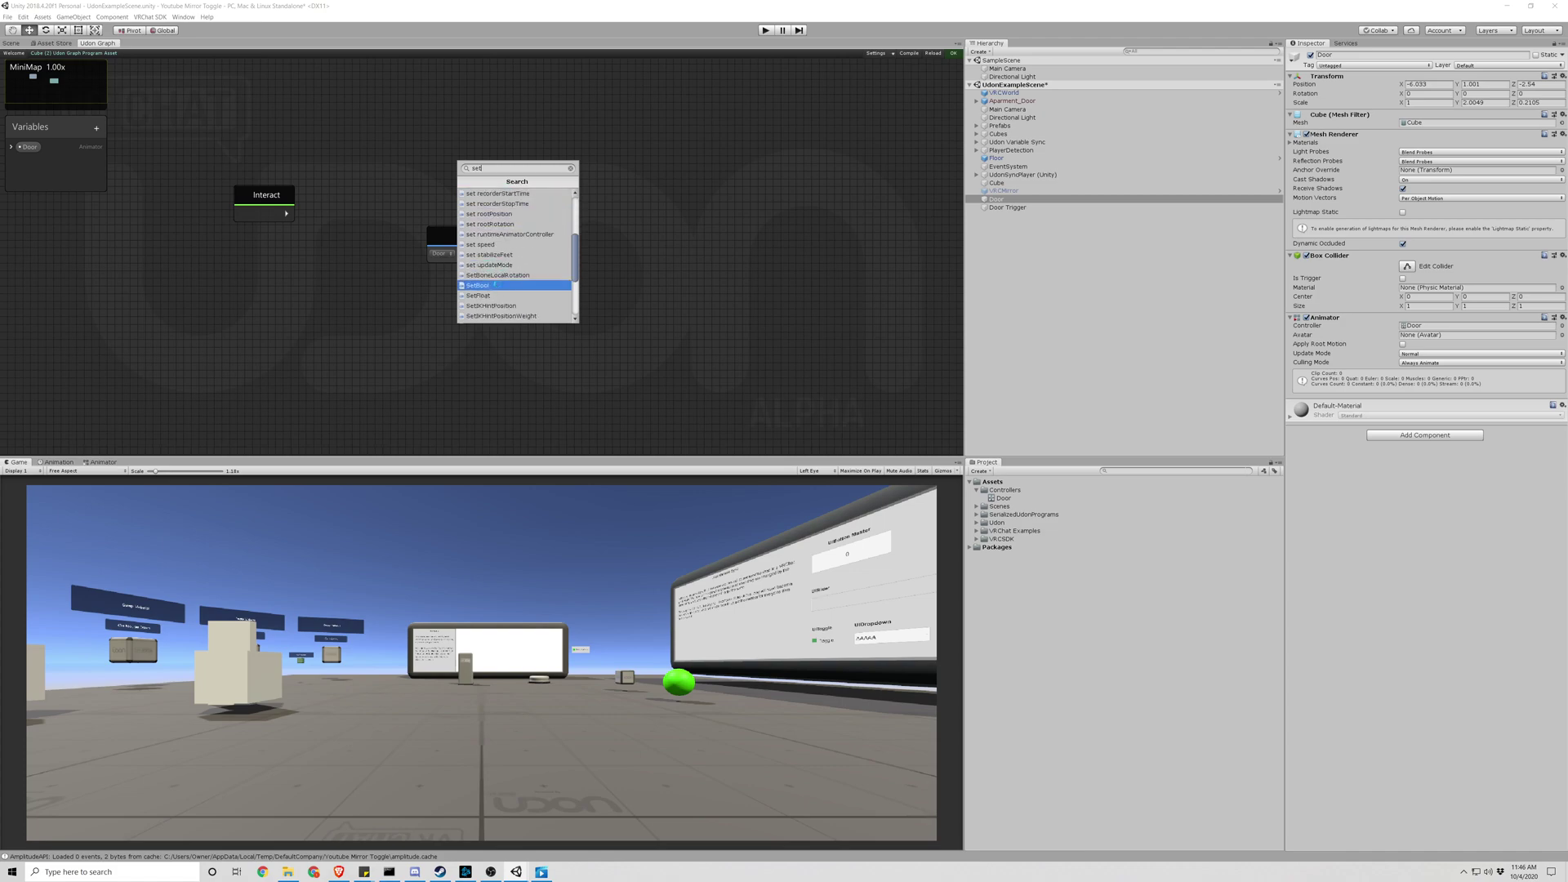
pyautogui.click(494, 285)
pyautogui.moveTo(569, 193); pyautogui.dragTo(656, 172)
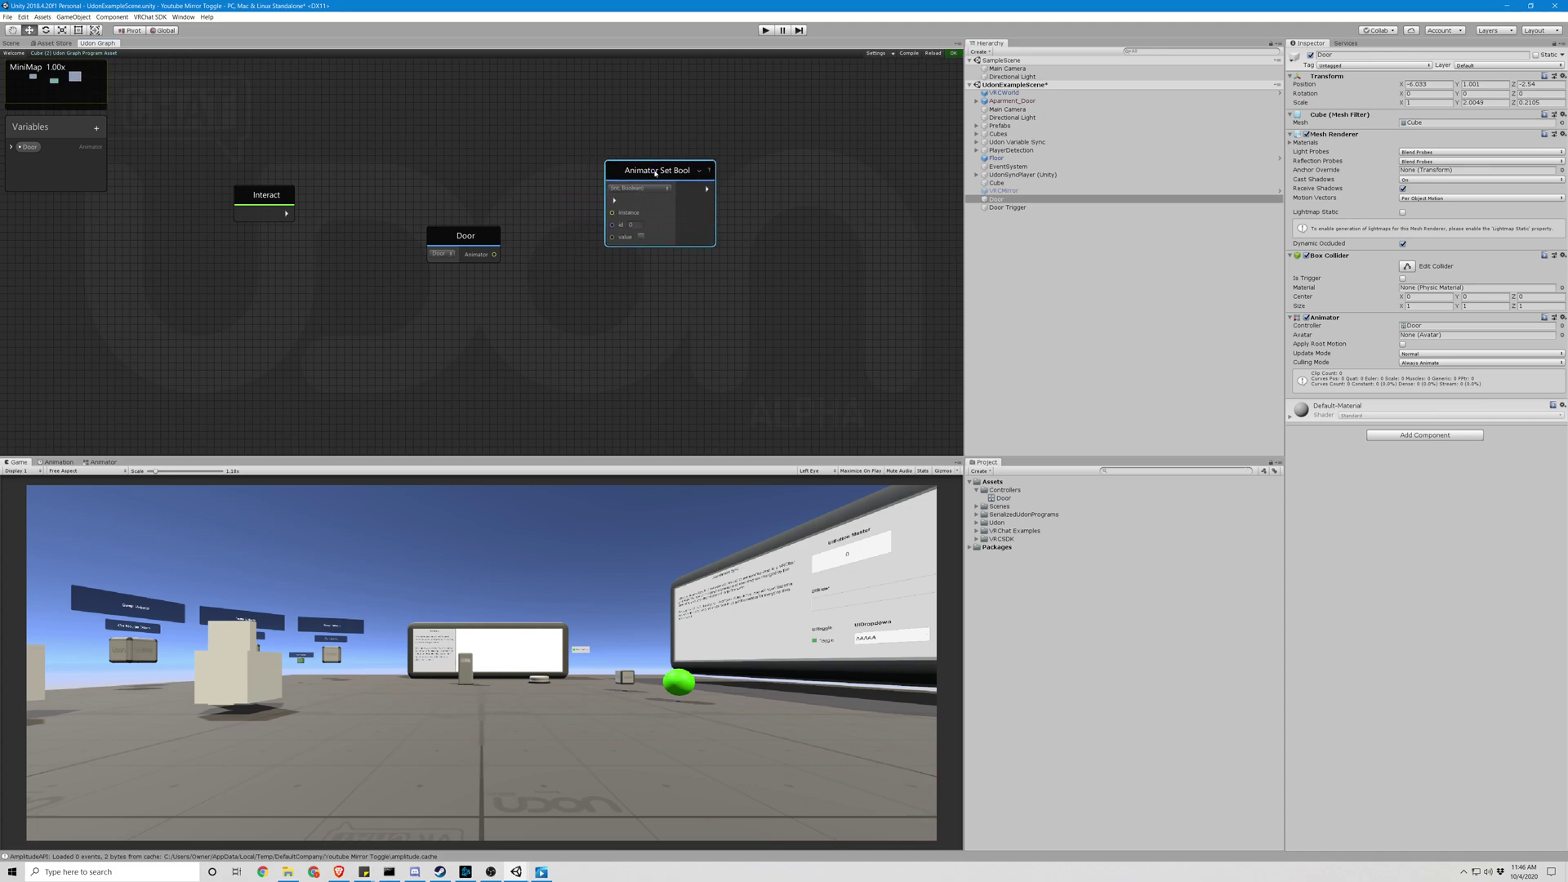
# - Duplicate the Animator Set Bool node below the original and space out the Interact and Door nodes before the pair
pyautogui.hotkey('ctrl', 'd')
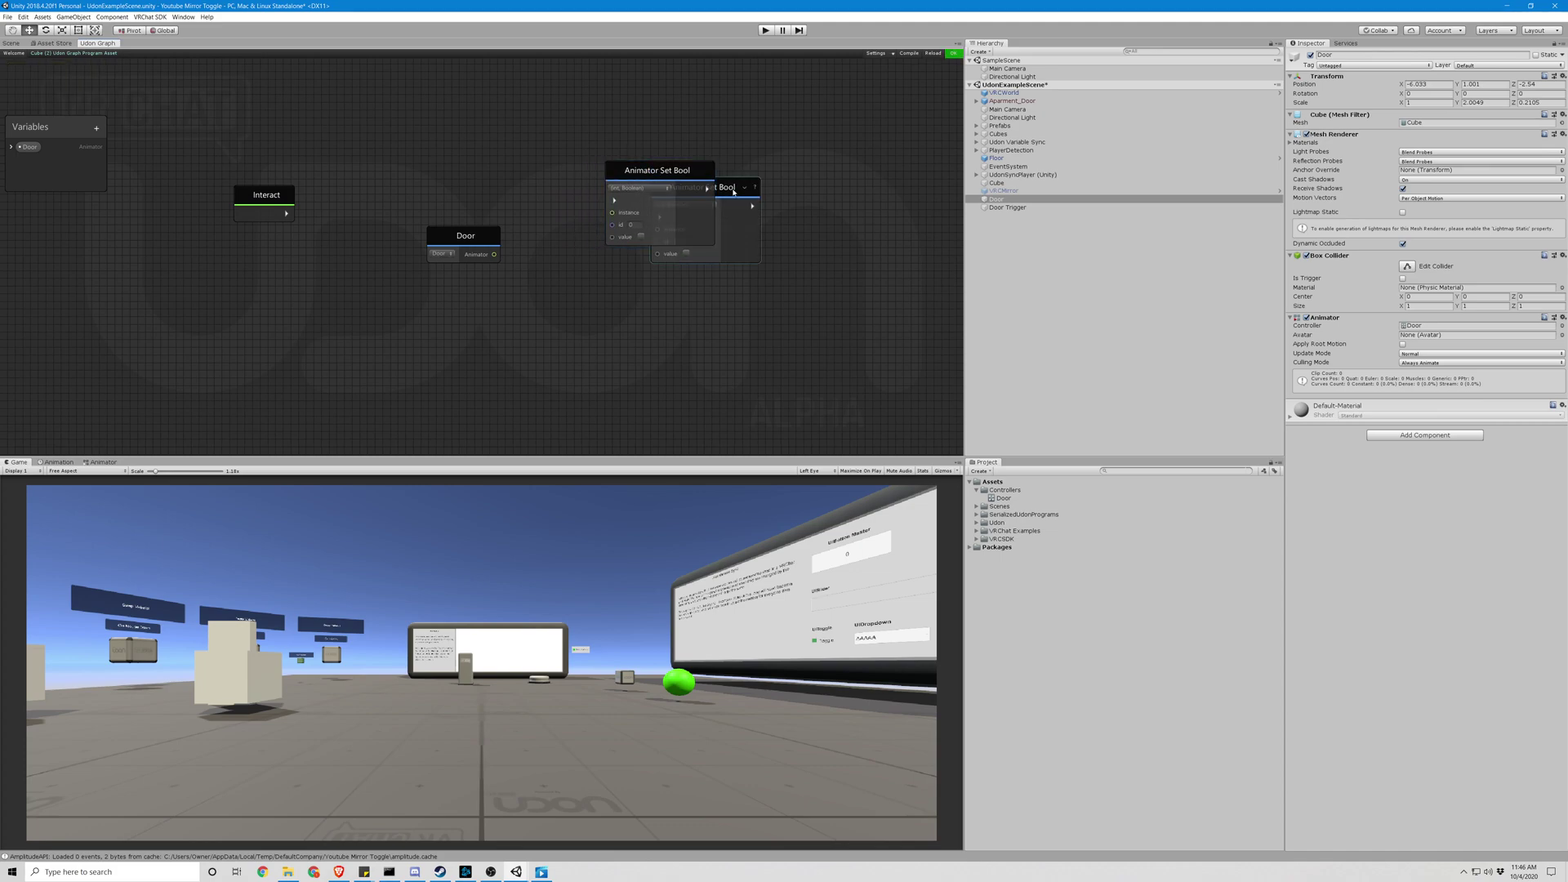
pyautogui.moveTo(733, 193); pyautogui.dragTo(688, 338)
pyautogui.moveTo(466, 236); pyautogui.dragTo(469, 283)
pyautogui.scroll(-2, 767, 286)
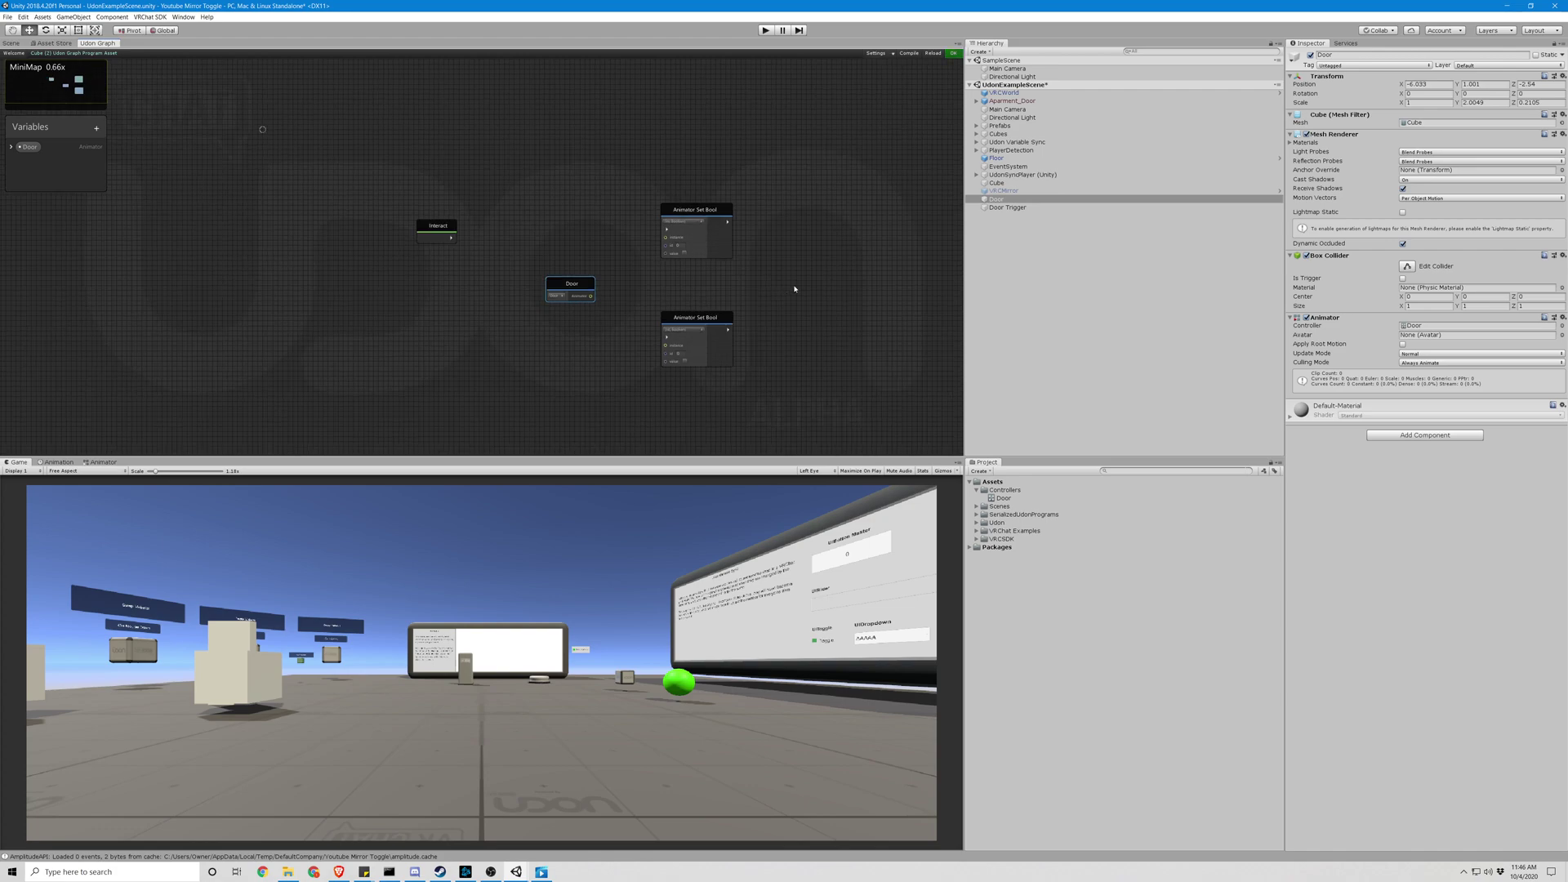
pyautogui.scroll(-2, 707, 253)
pyautogui.click(353, 189)
pyautogui.moveTo(353, 190); pyautogui.dragTo(303, 214)
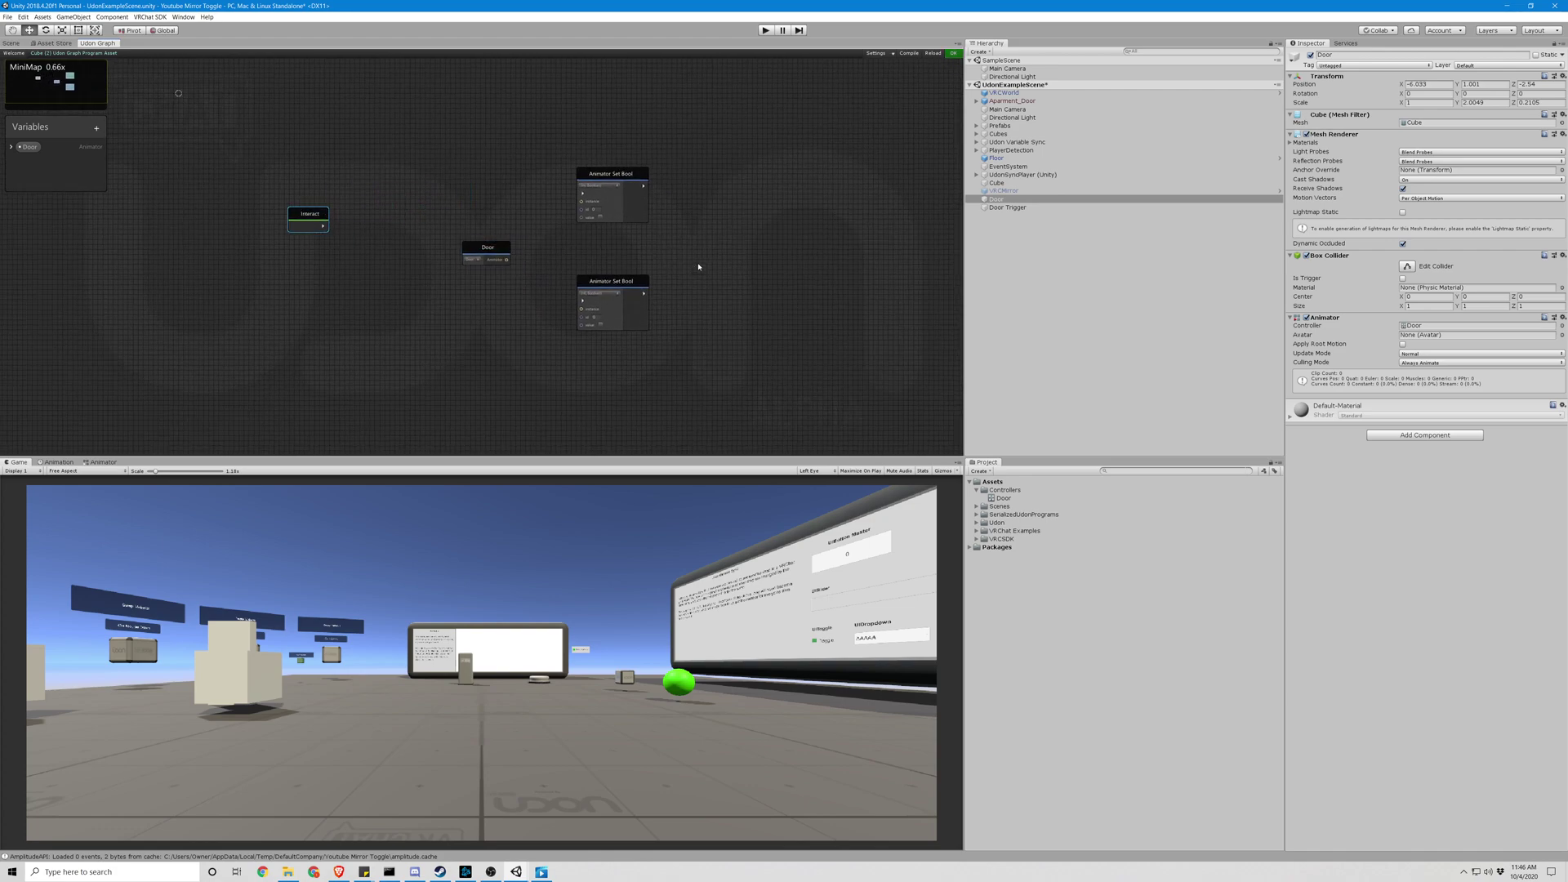
pyautogui.moveTo(611, 281); pyautogui.dragTo(610, 304)
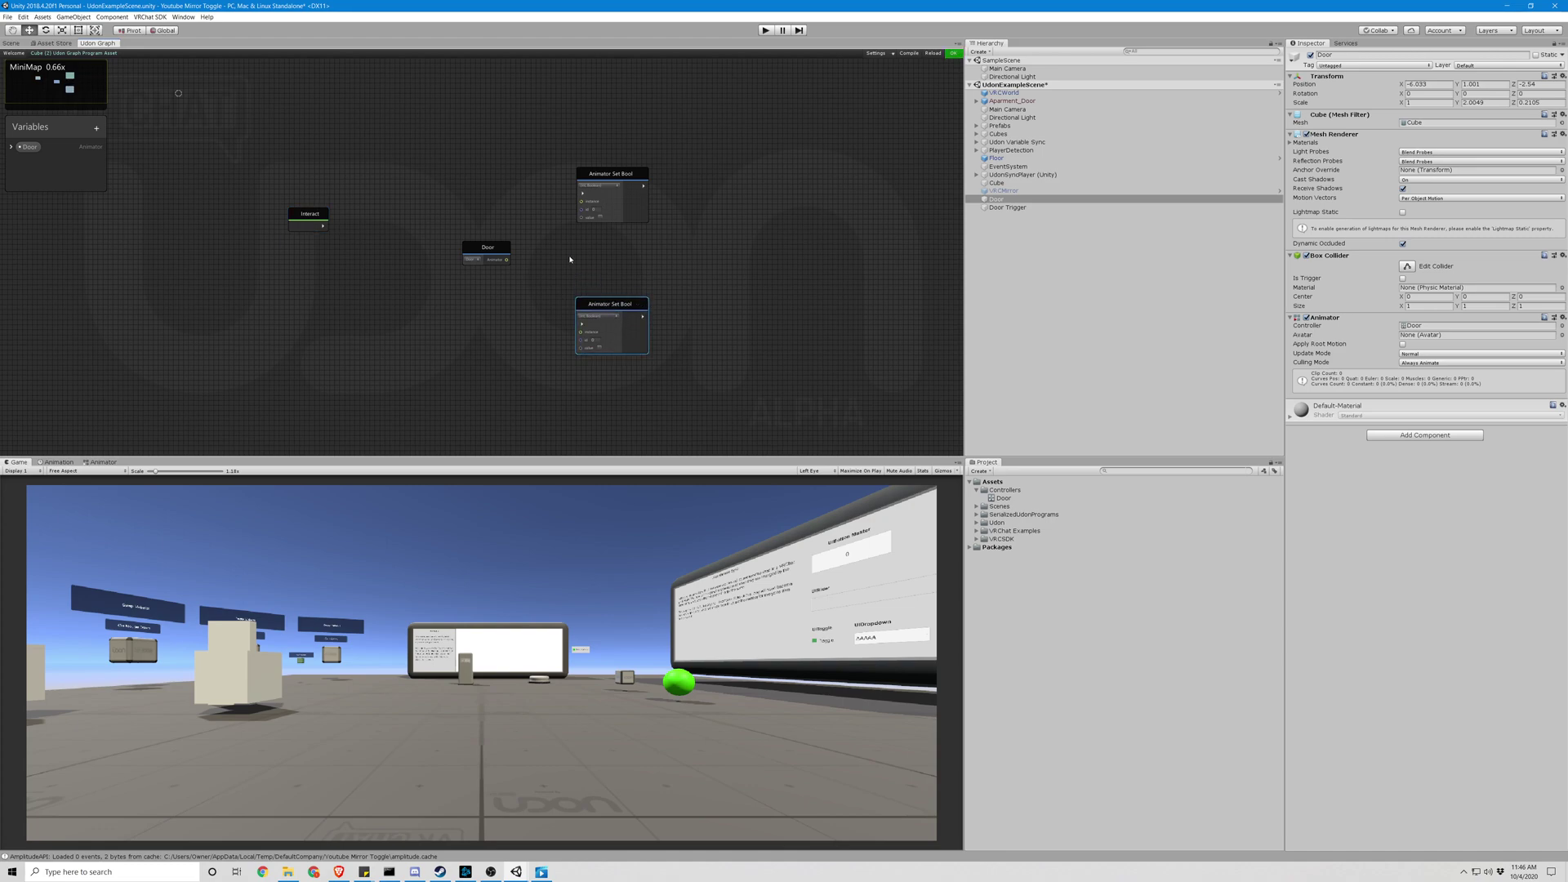
# - Connect Interact's flow output to the upper Set Bool node and the Door Animator output to the instance input of both Set Bool nodes
pyautogui.moveTo(322, 225); pyautogui.dragTo(585, 196)
pyautogui.moveTo(510, 260); pyautogui.dragTo(580, 200)
pyautogui.moveTo(507, 260); pyautogui.dragTo(582, 333)
# - Switch both Animator Set Bool nodes to the (string, Boolean) overload
pyautogui.scroll(5, 694, 231)
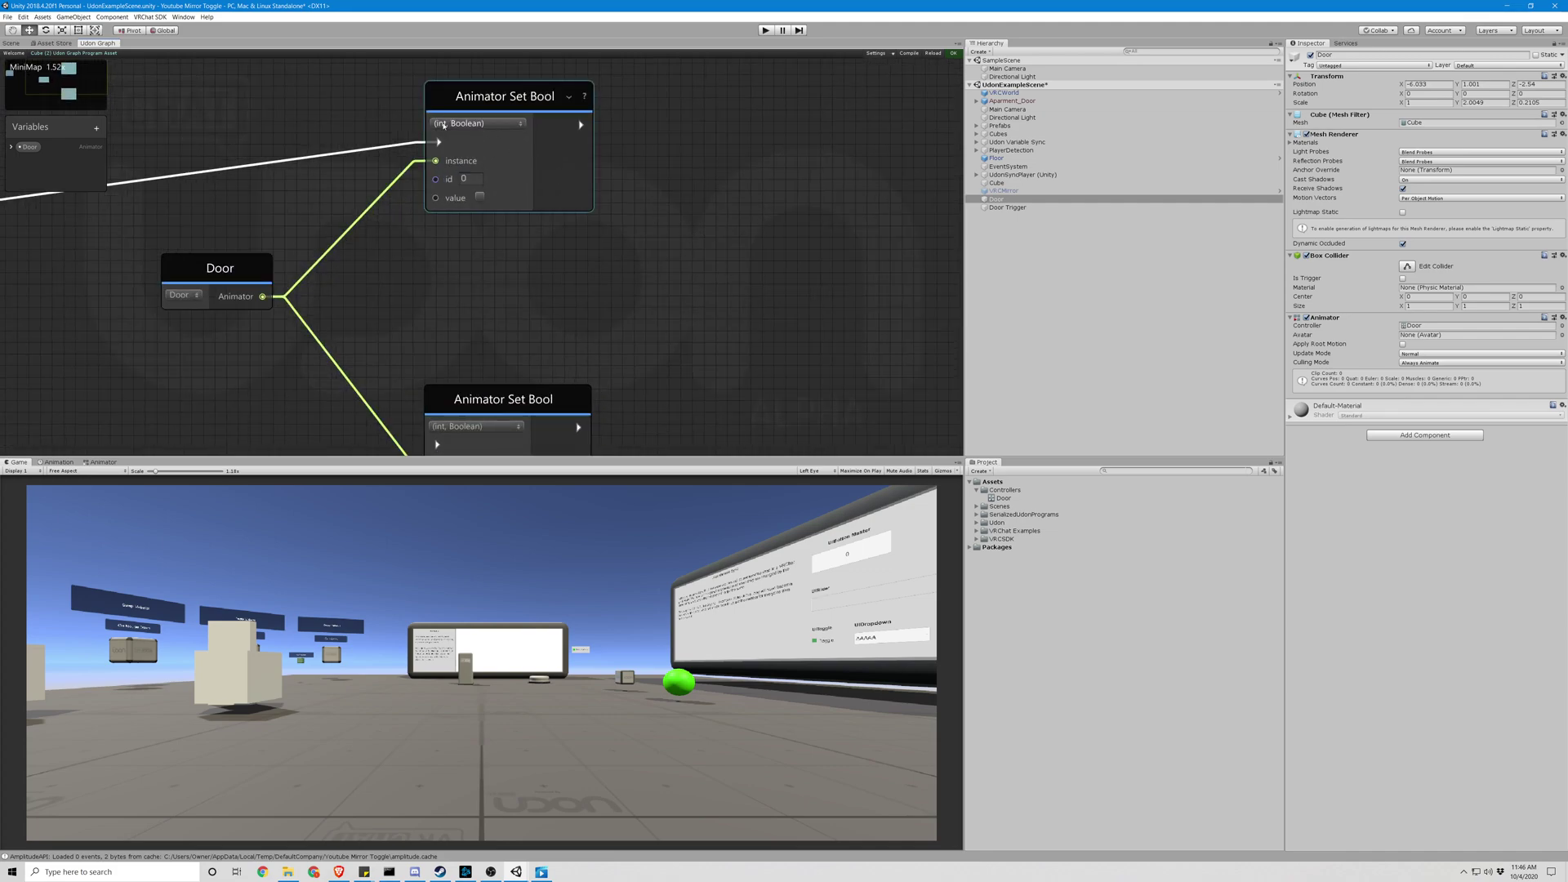
pyautogui.click(459, 126)
pyautogui.click(467, 143)
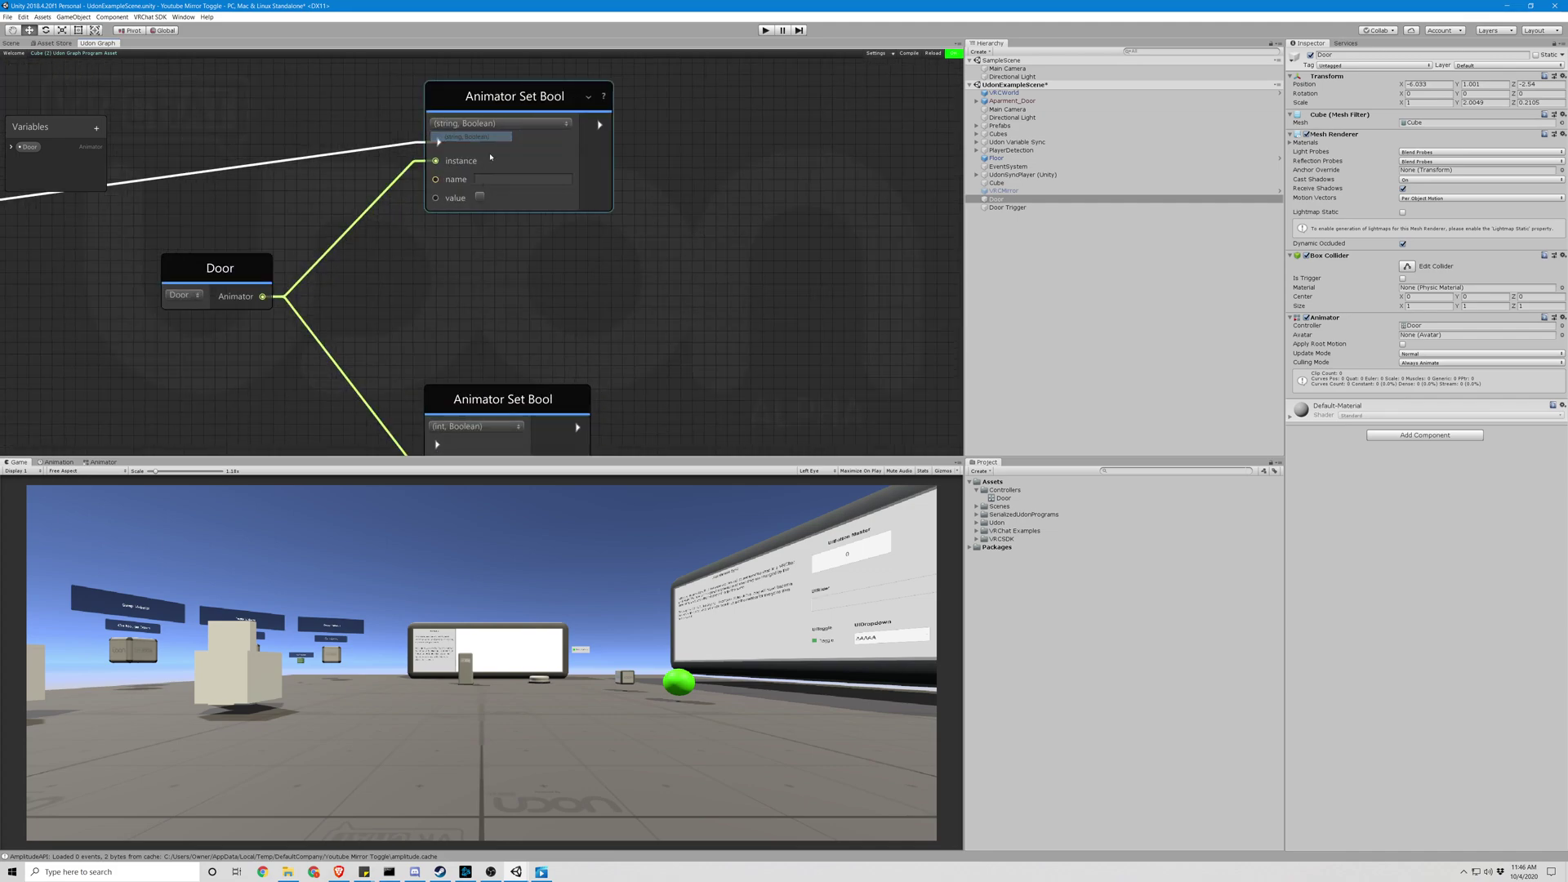
pyautogui.scroll(-3, 594, 286)
pyautogui.click(506, 388)
pyautogui.click(506, 404)
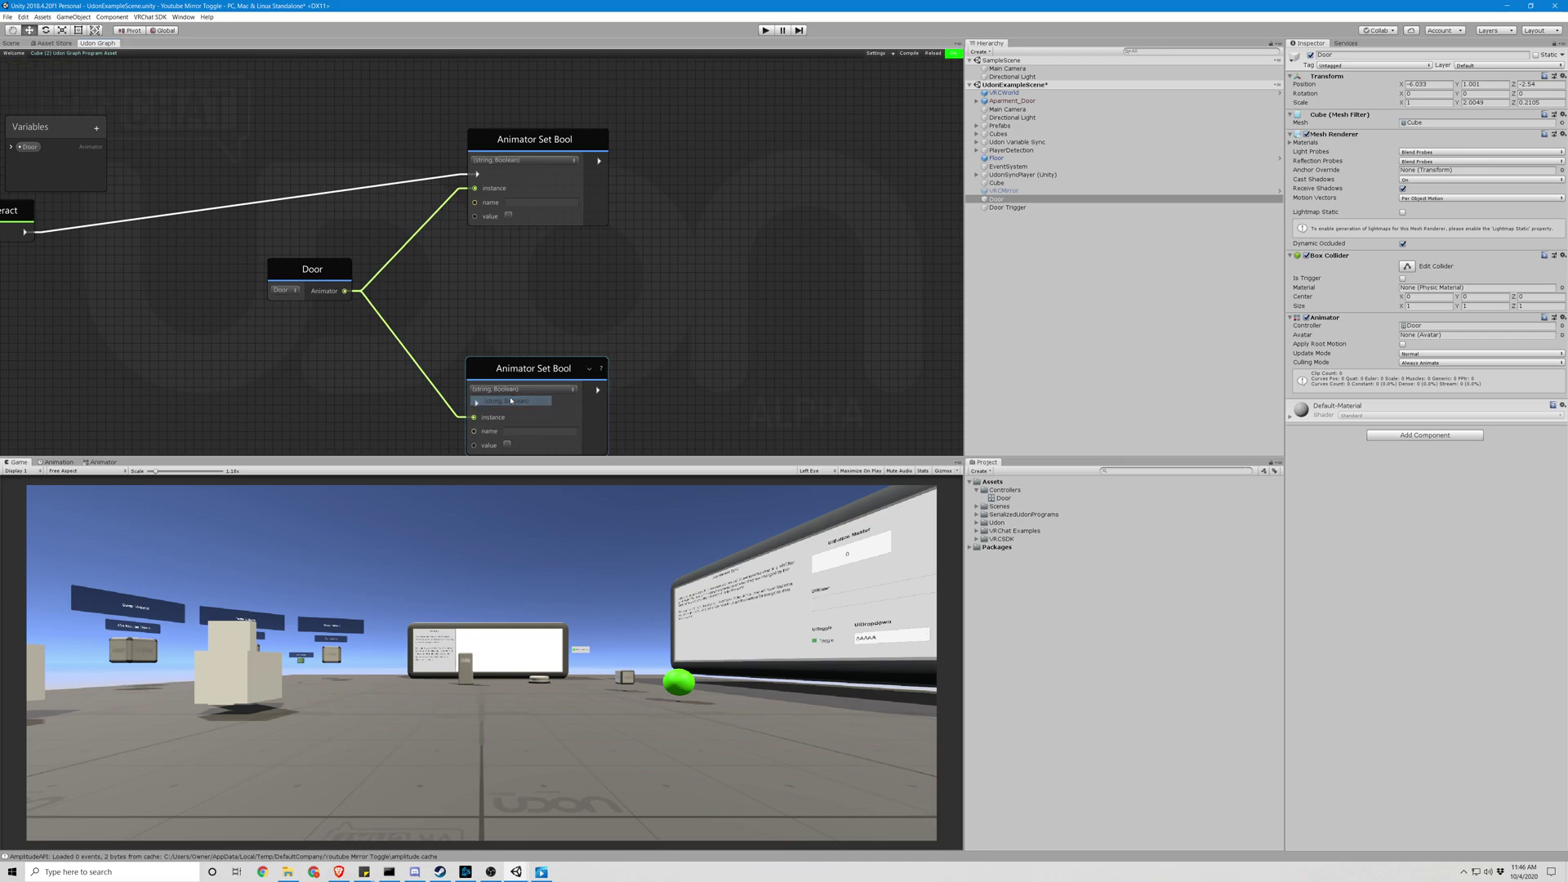
pyautogui.scroll(-3, 516, 310)
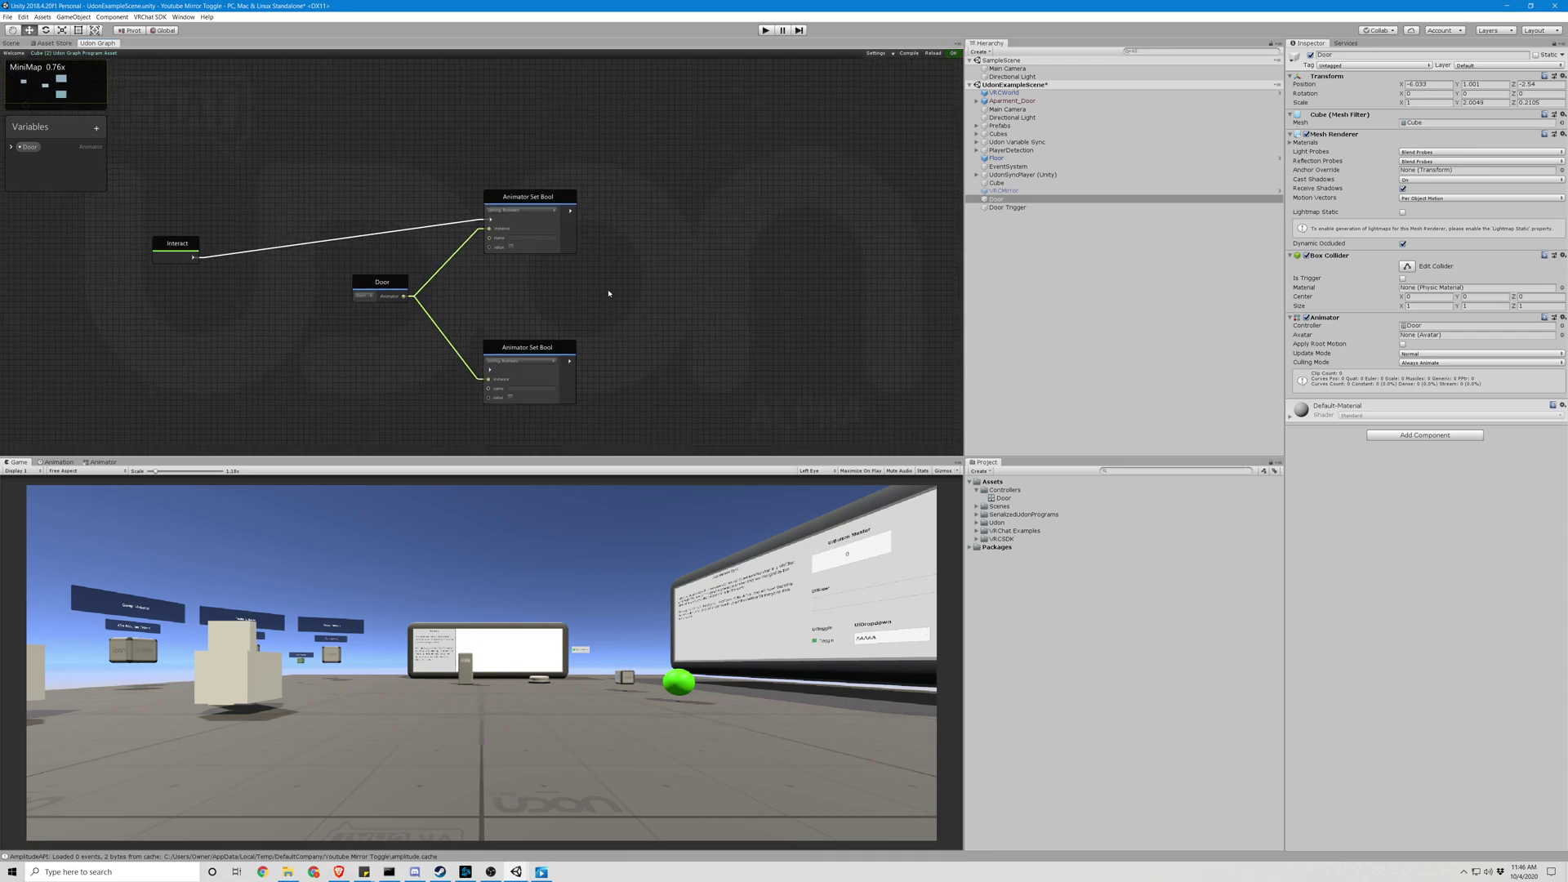
pyautogui.moveTo(625, 291); pyautogui.dragTo(689, 237, button='middle')
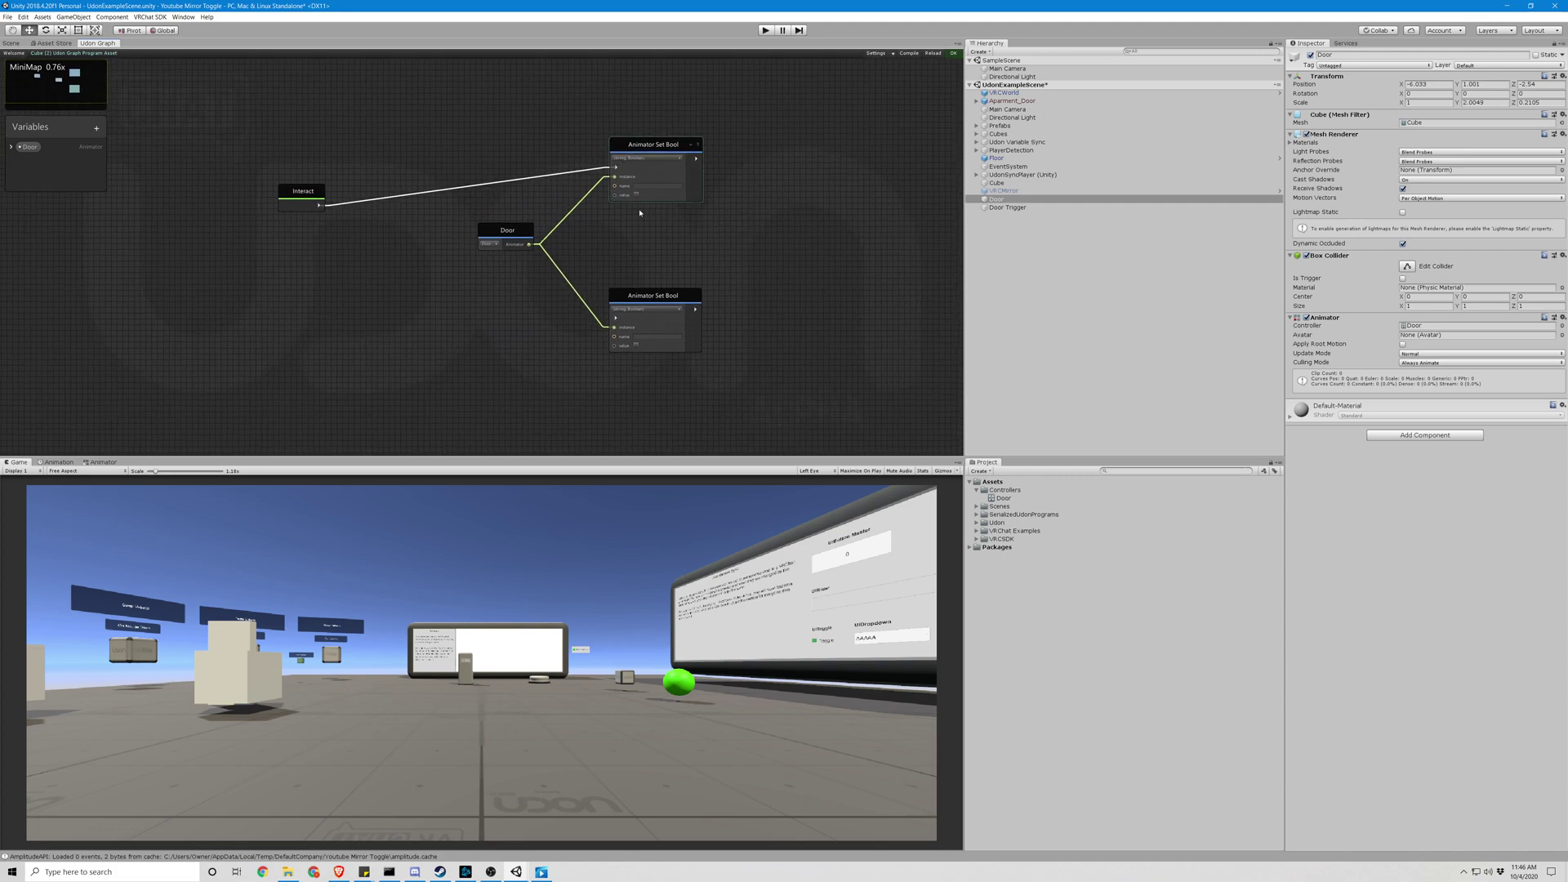
pyautogui.click(631, 323)
pyautogui.click(636, 195)
pyautogui.click(686, 297)
# - Return to the scene view and show the Animation window for the Door object
pyautogui.click(11, 44)
pyautogui.scroll(-5, 403, 256)
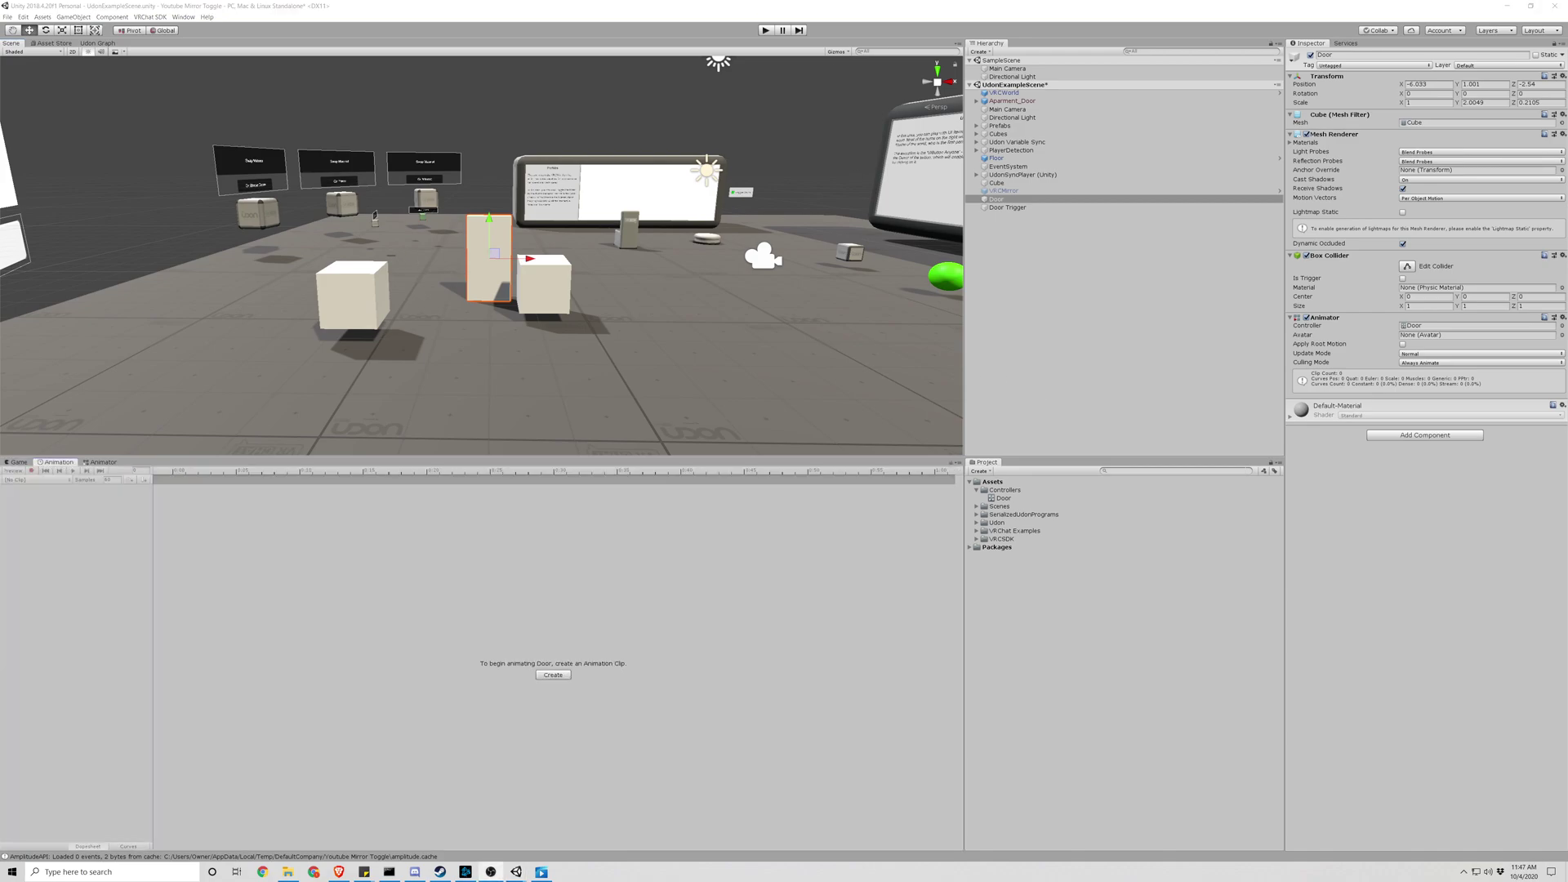
pyautogui.click(18, 462)
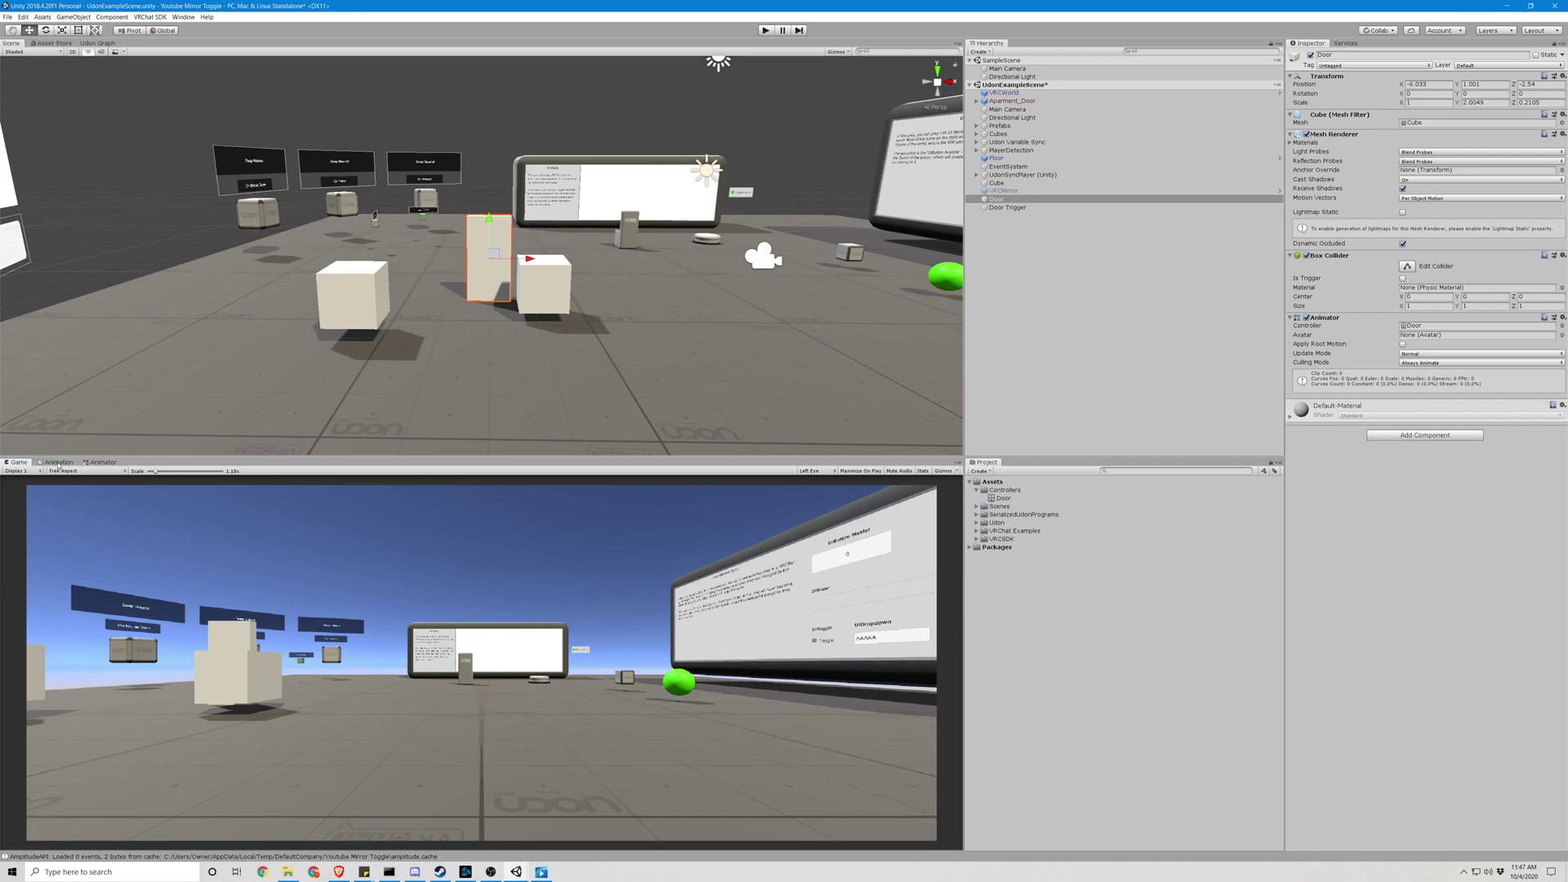
pyautogui.click(58, 463)
pyautogui.rightClick(58, 463)
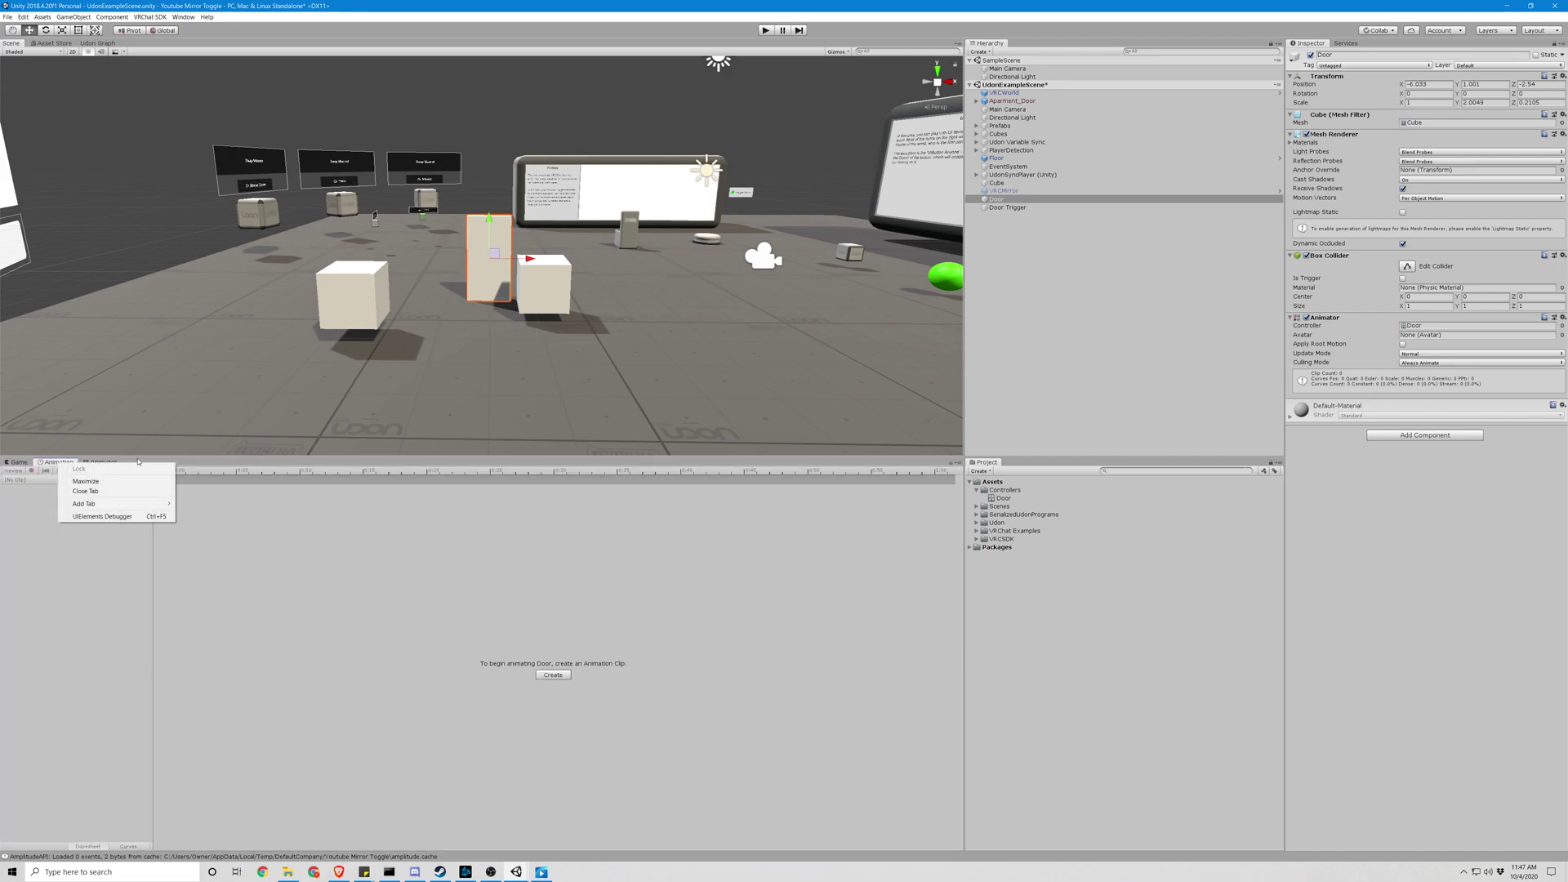
pyautogui.click(210, 462)
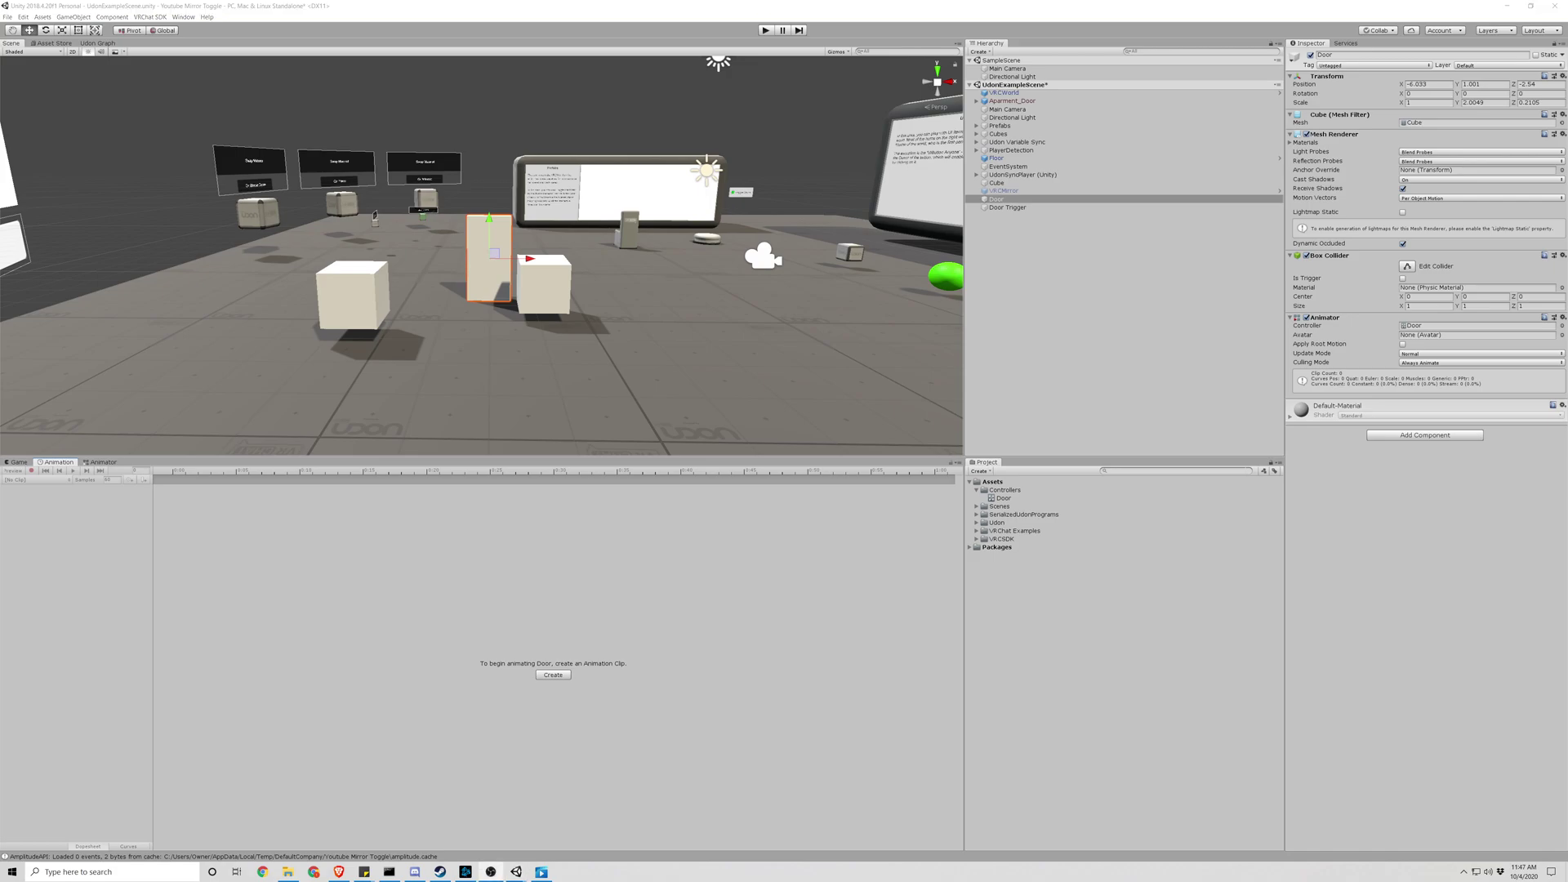
pyautogui.click(365, 14)
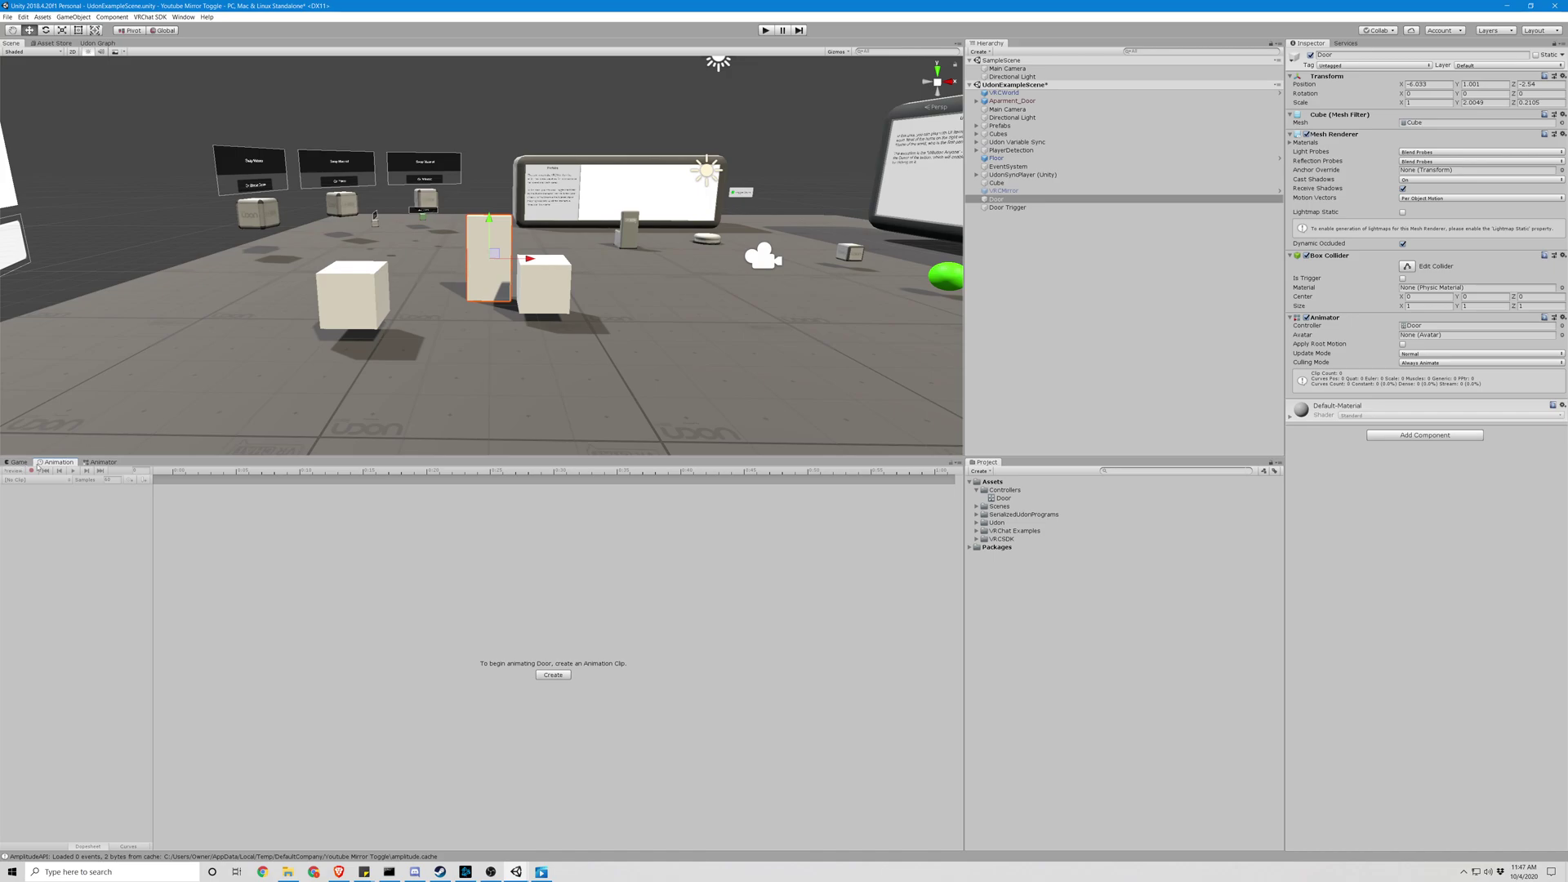
pyautogui.click(184, 17)
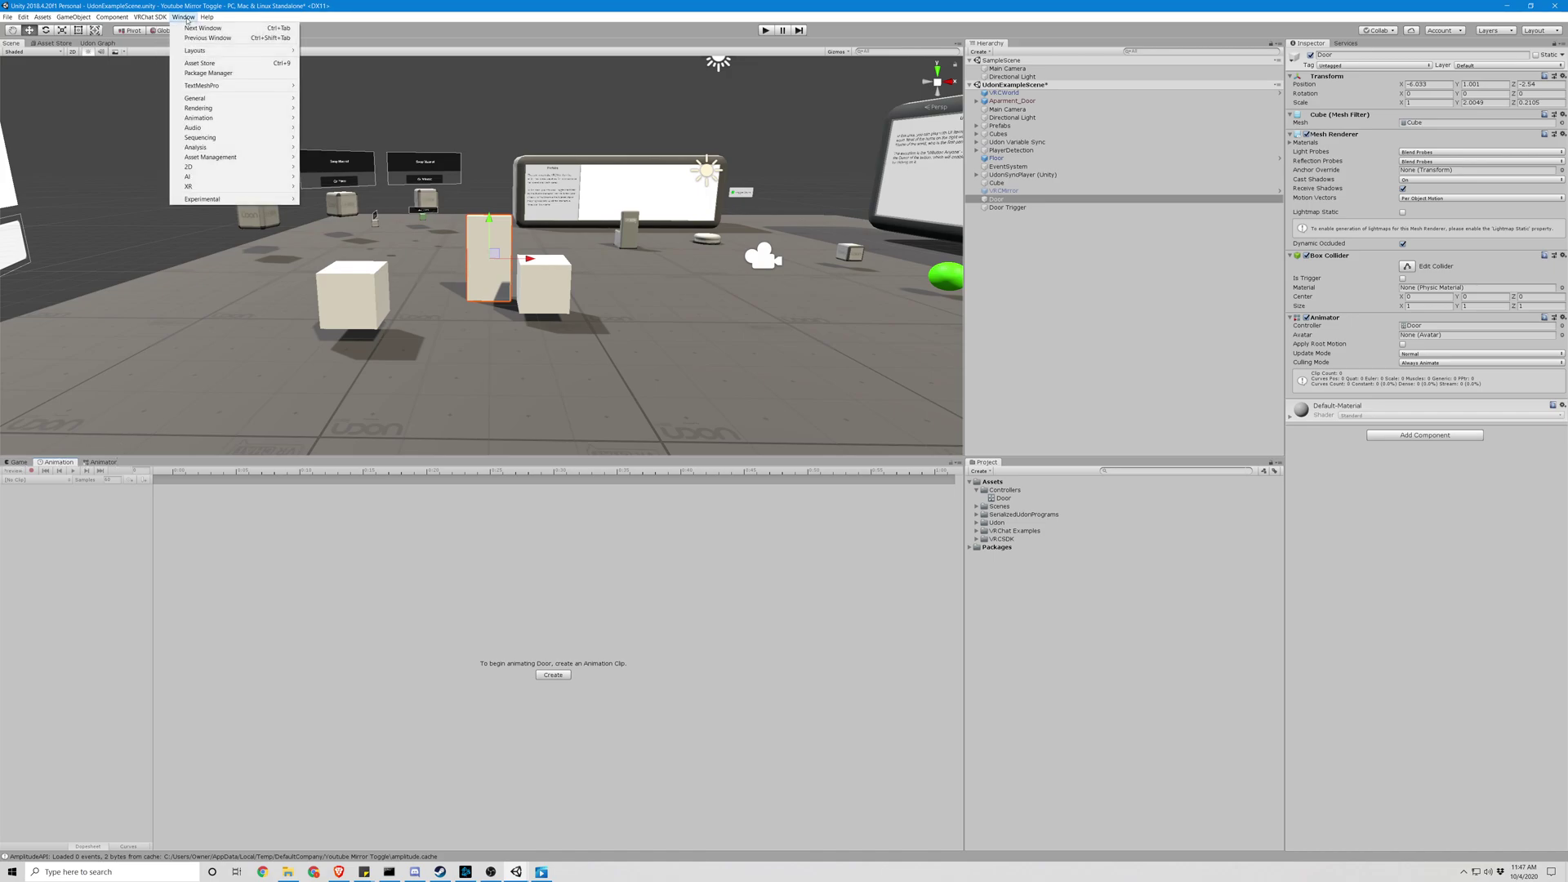
pyautogui.moveTo(204, 119)
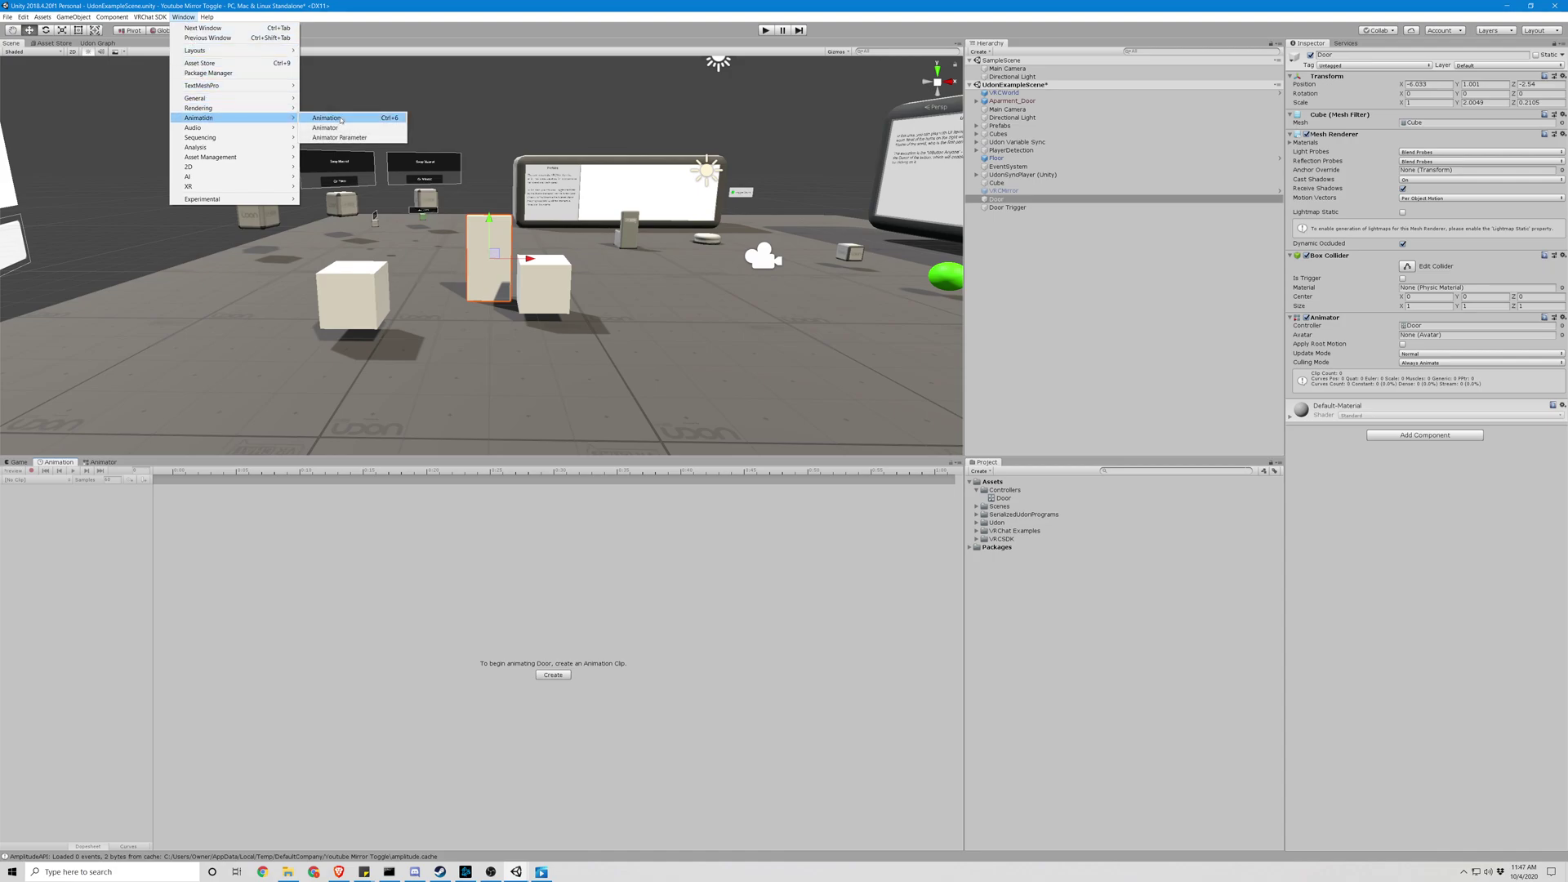
pyautogui.click(347, 11)
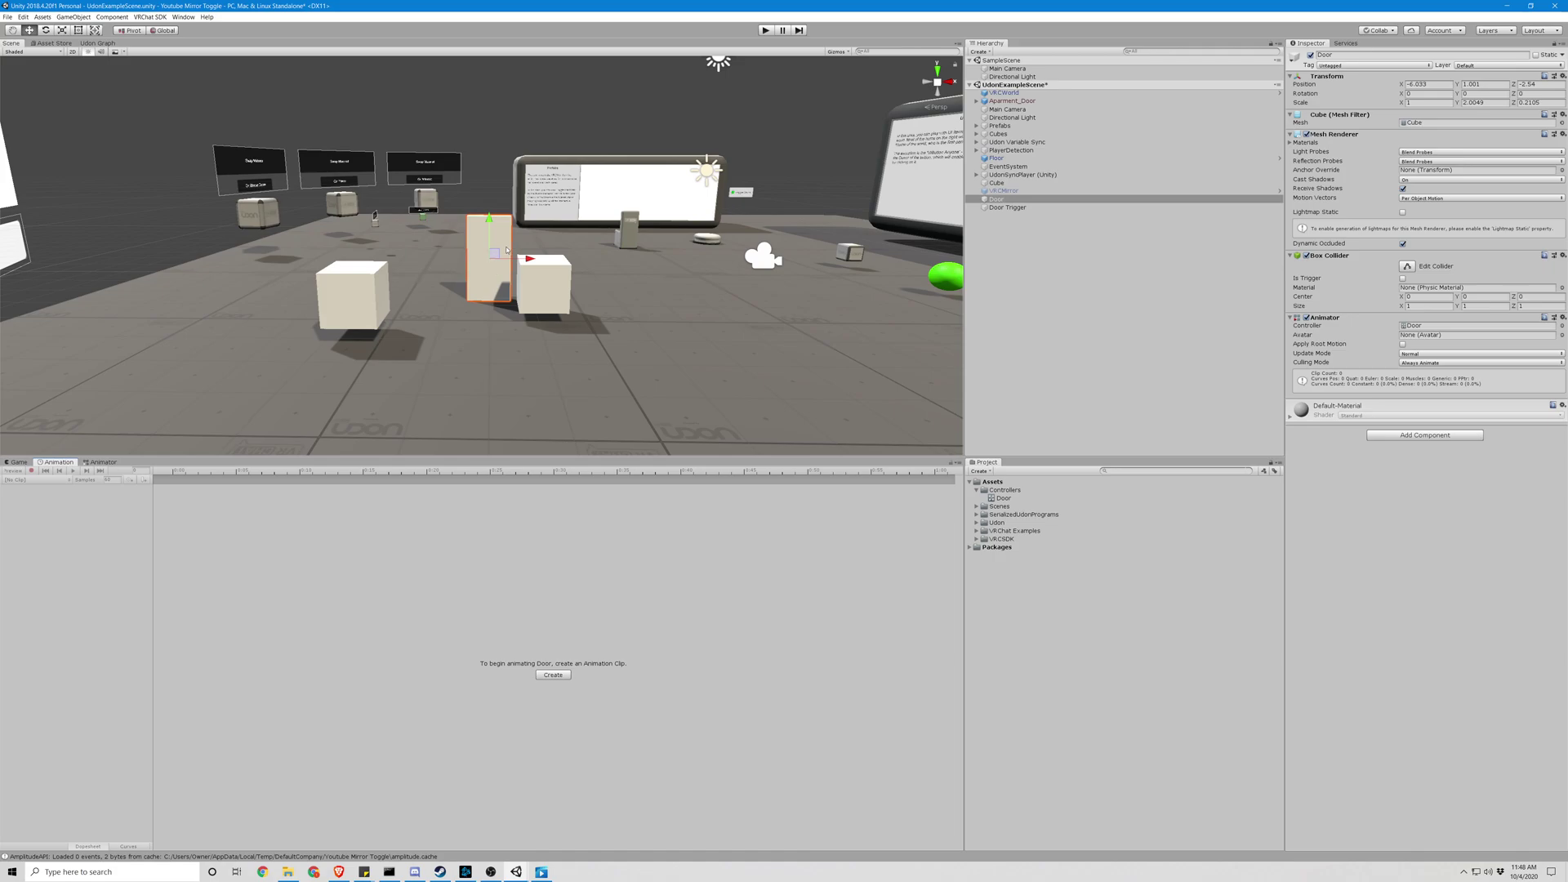
# - Start a new animation clip for the Door, then create and open an Animations folder inside Assets as its save location
pyautogui.click(553, 674)
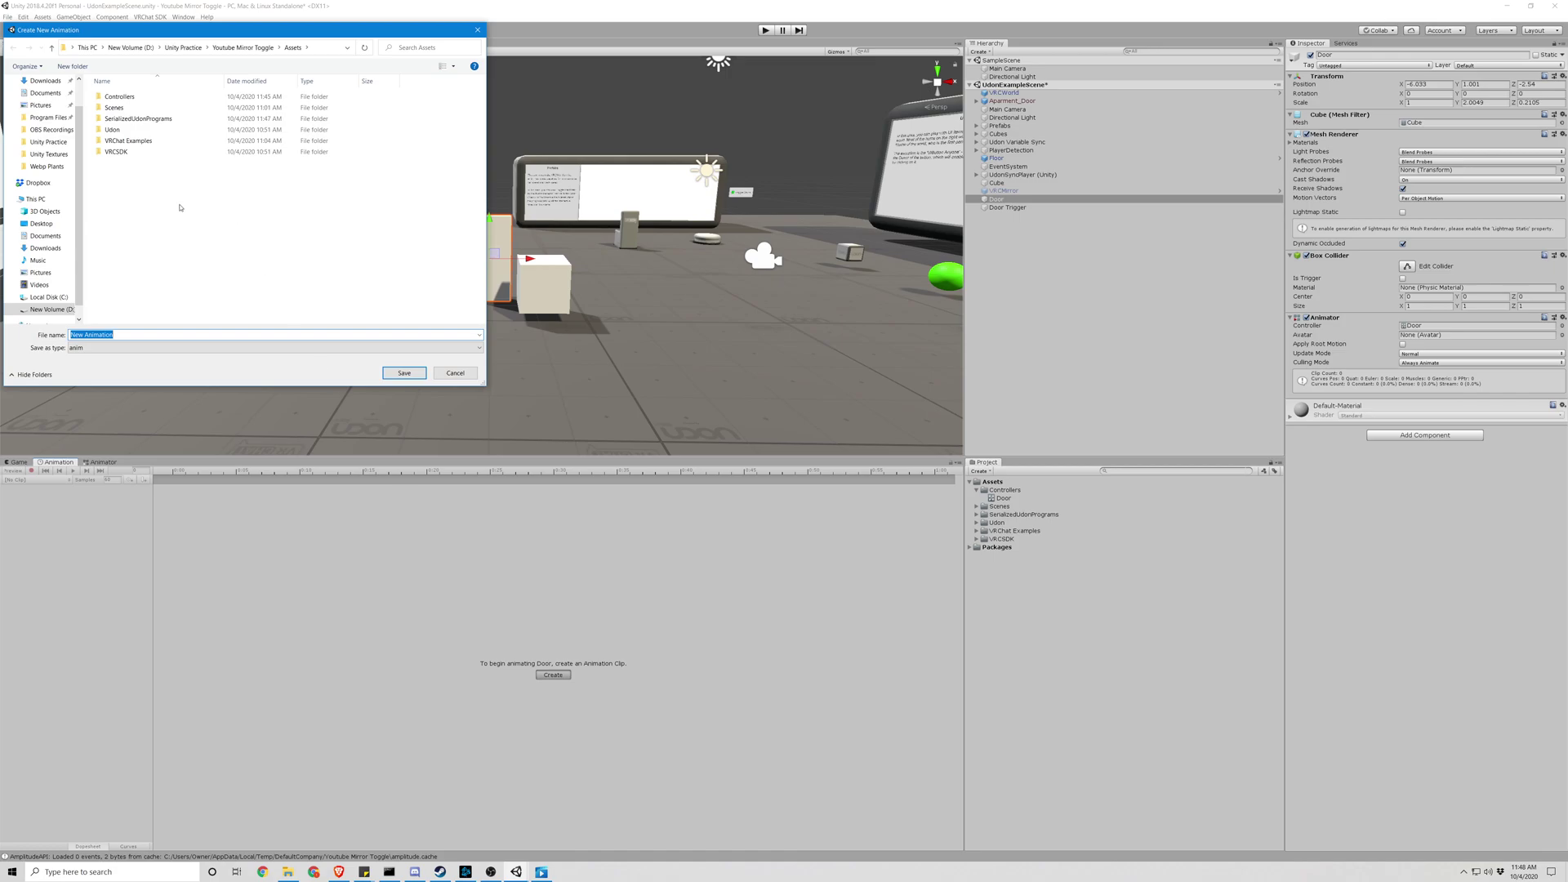
pyautogui.rightClick(123, 205)
pyautogui.moveTo(183, 215)
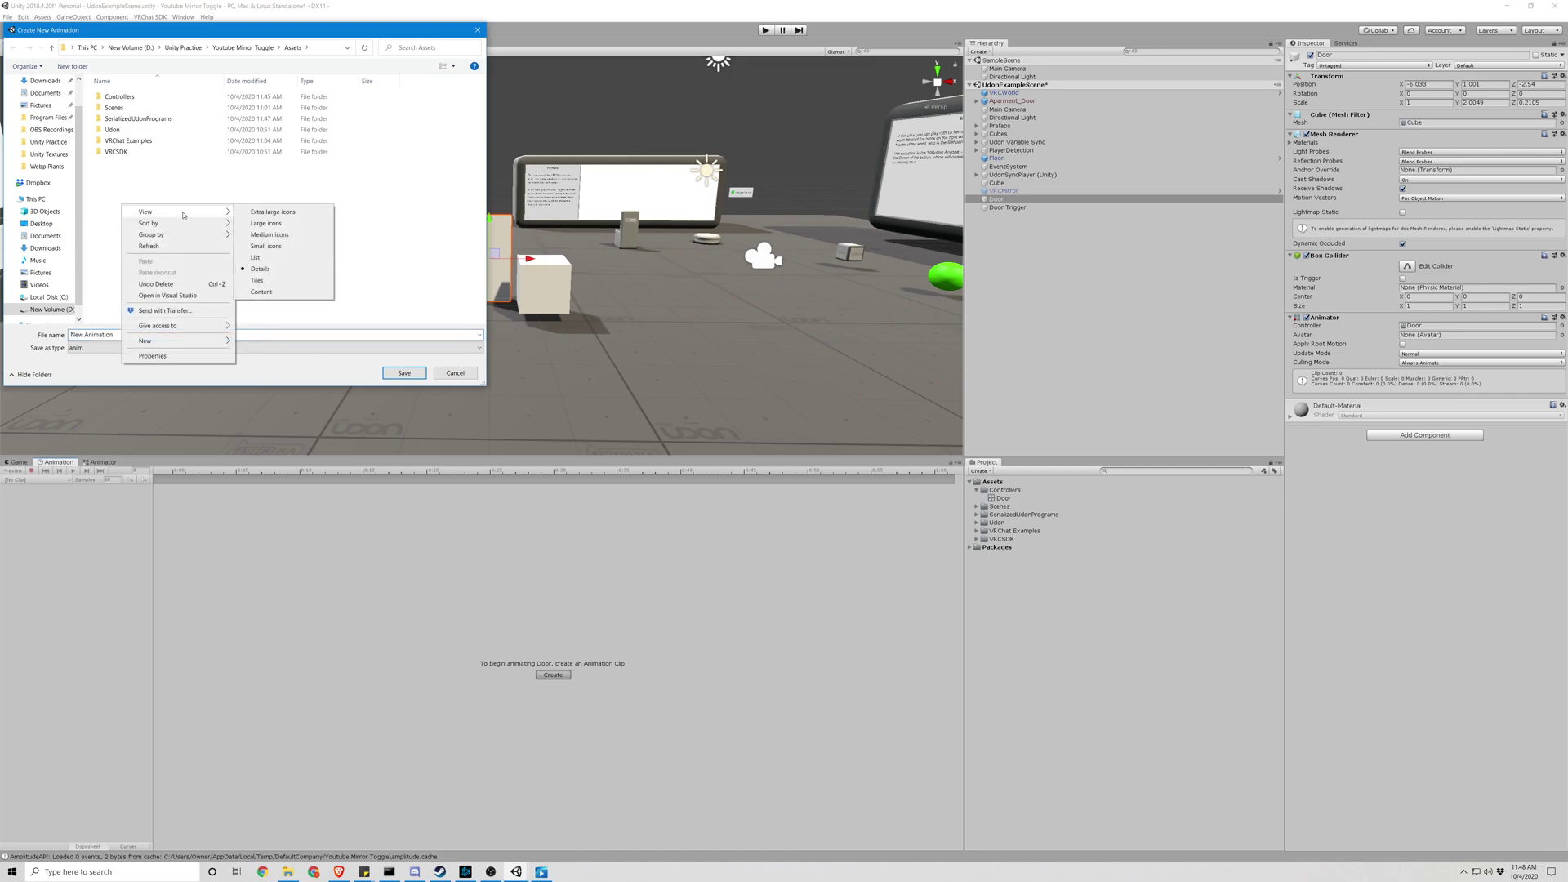
pyautogui.moveTo(209, 347)
pyautogui.click(259, 341)
pyautogui.write('Animations')
pyautogui.press('Return')
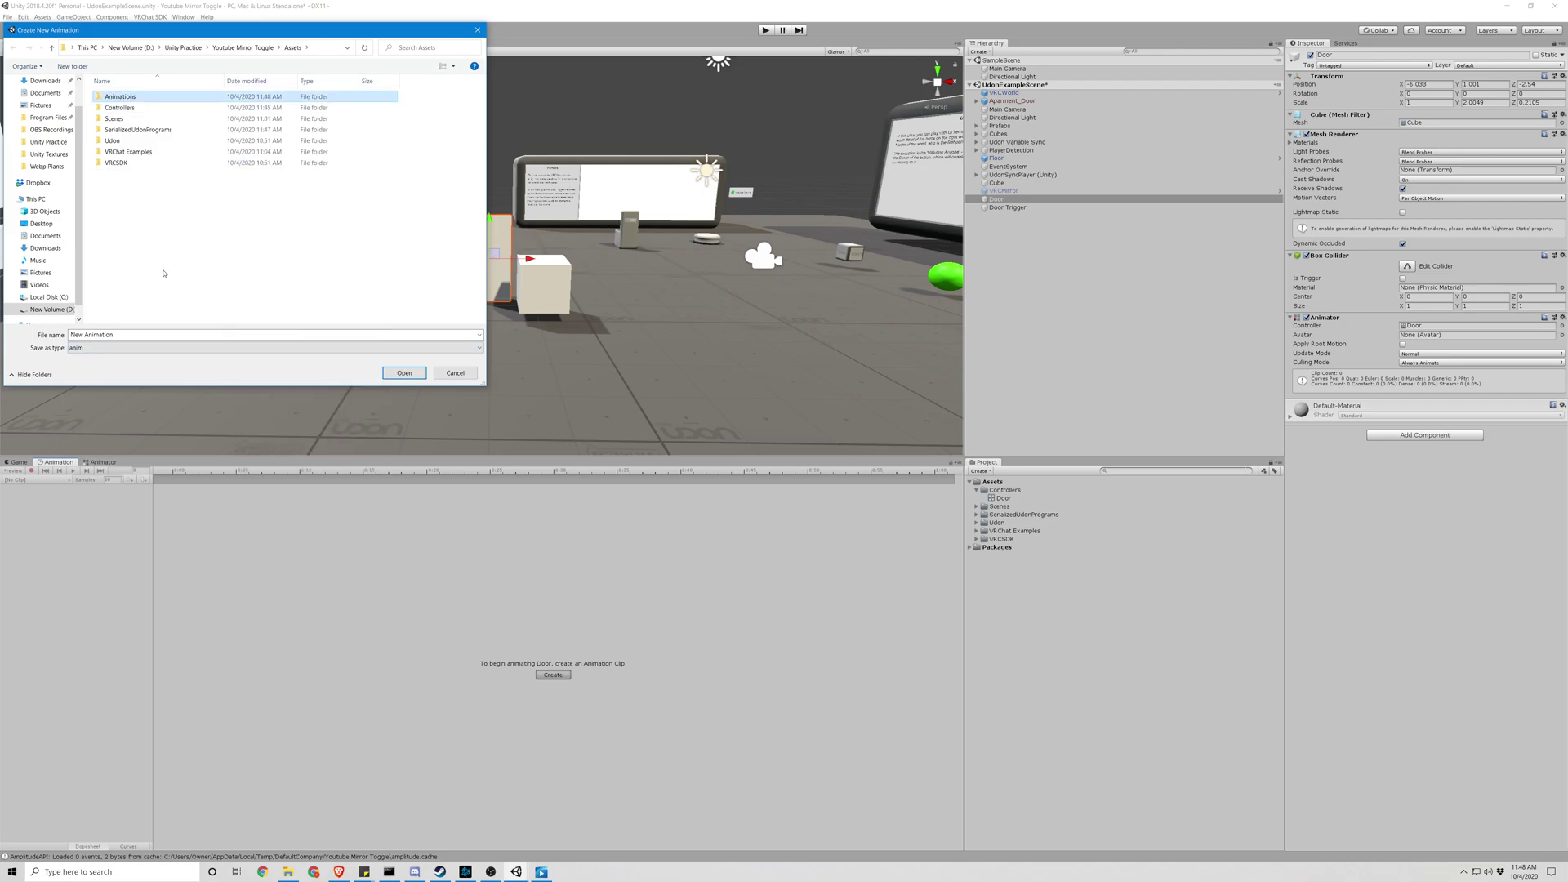
pyautogui.press('Tab')
pyautogui.press('Return')
# - Save the new animation clip as Closed in the Animations folder
pyautogui.click(116, 334)
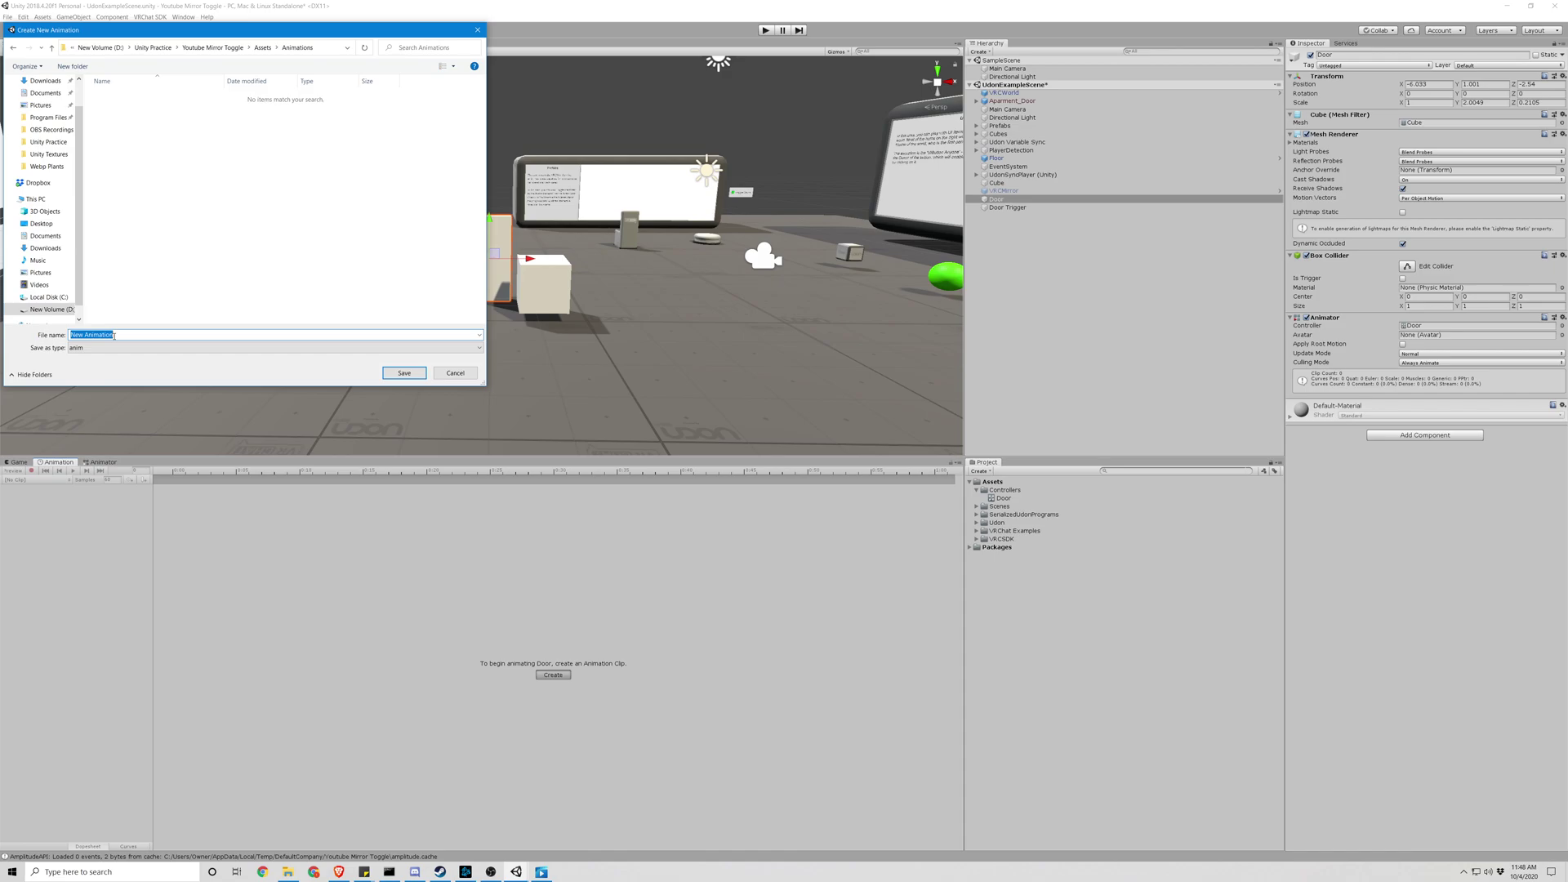
pyautogui.write('Closed')
pyautogui.press('Return')
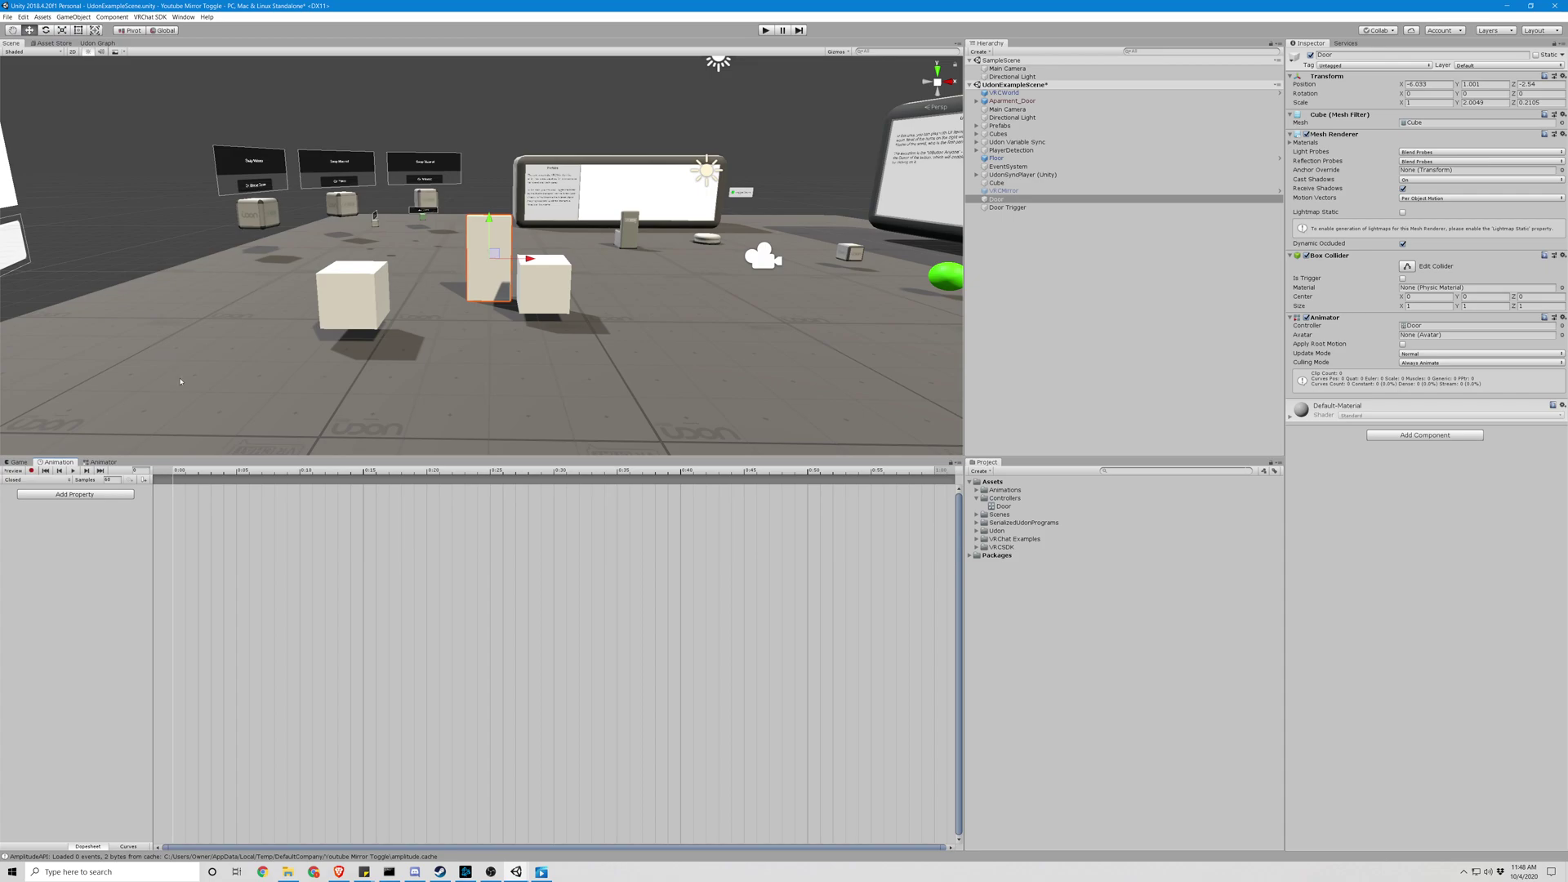
# - Add the Door's Transform Rotation as an animated property of the Closed clip
pyautogui.click(49, 495)
pyautogui.click(140, 494)
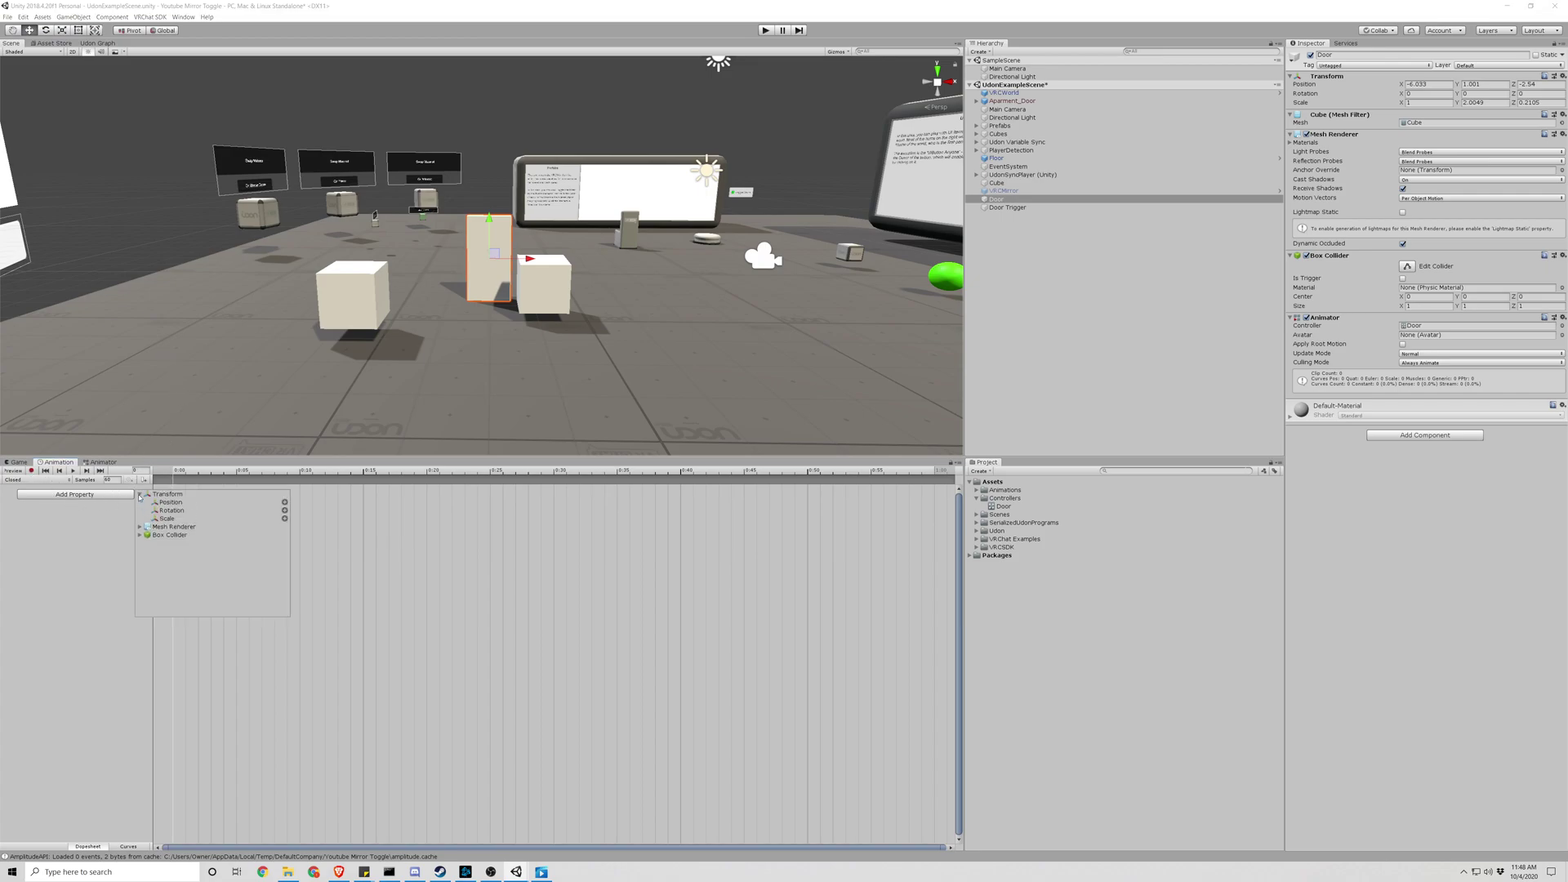
pyautogui.click(285, 510)
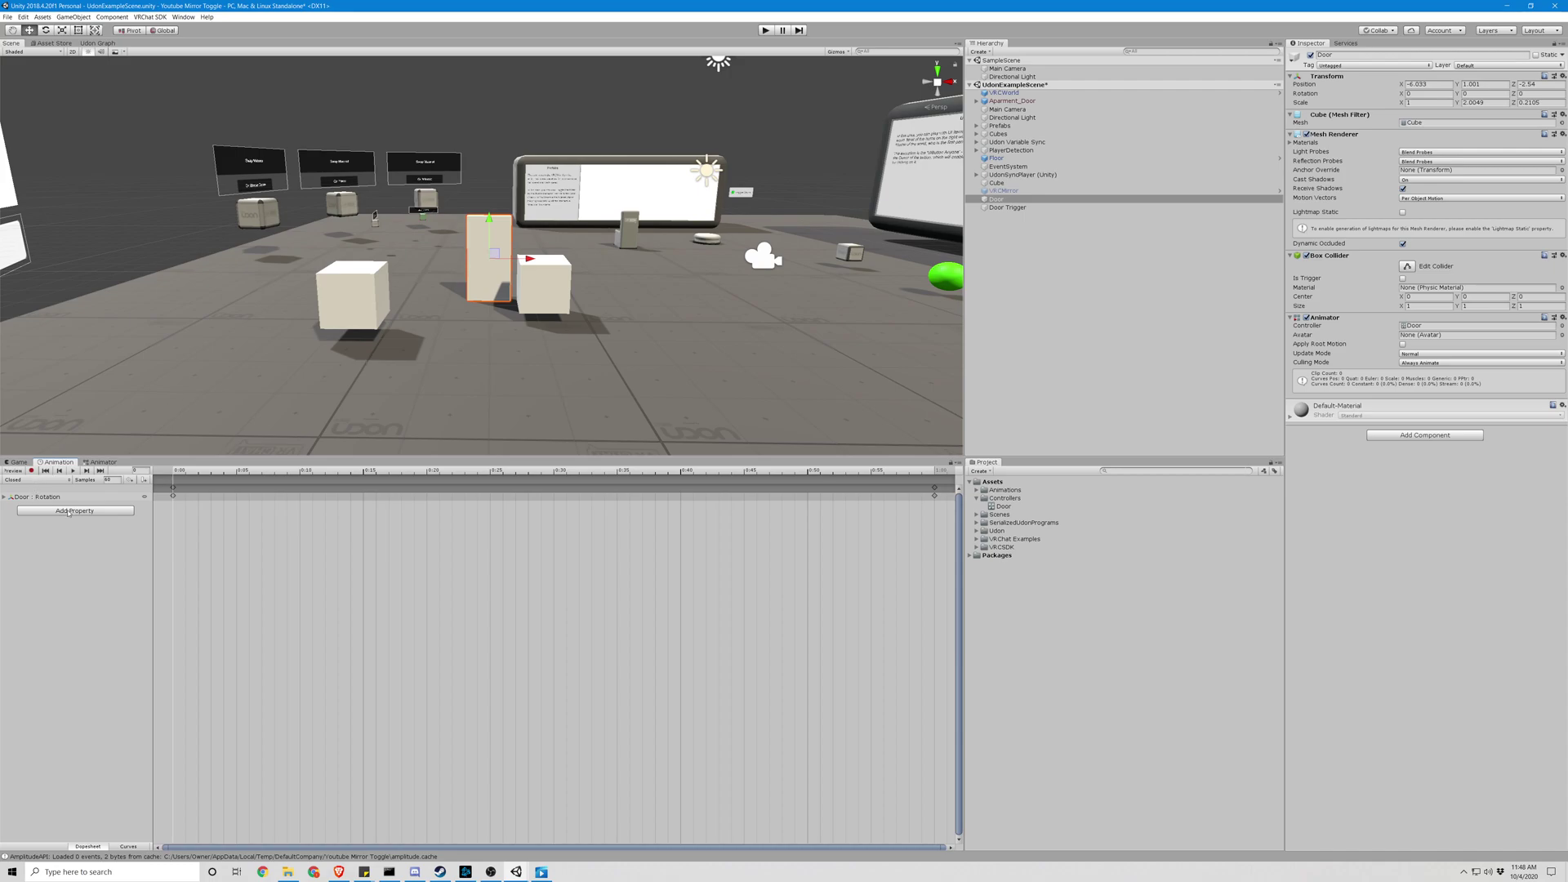
# - Create a second animation clip for the Door and save it as Open in the Animations folder
pyautogui.click(44, 480)
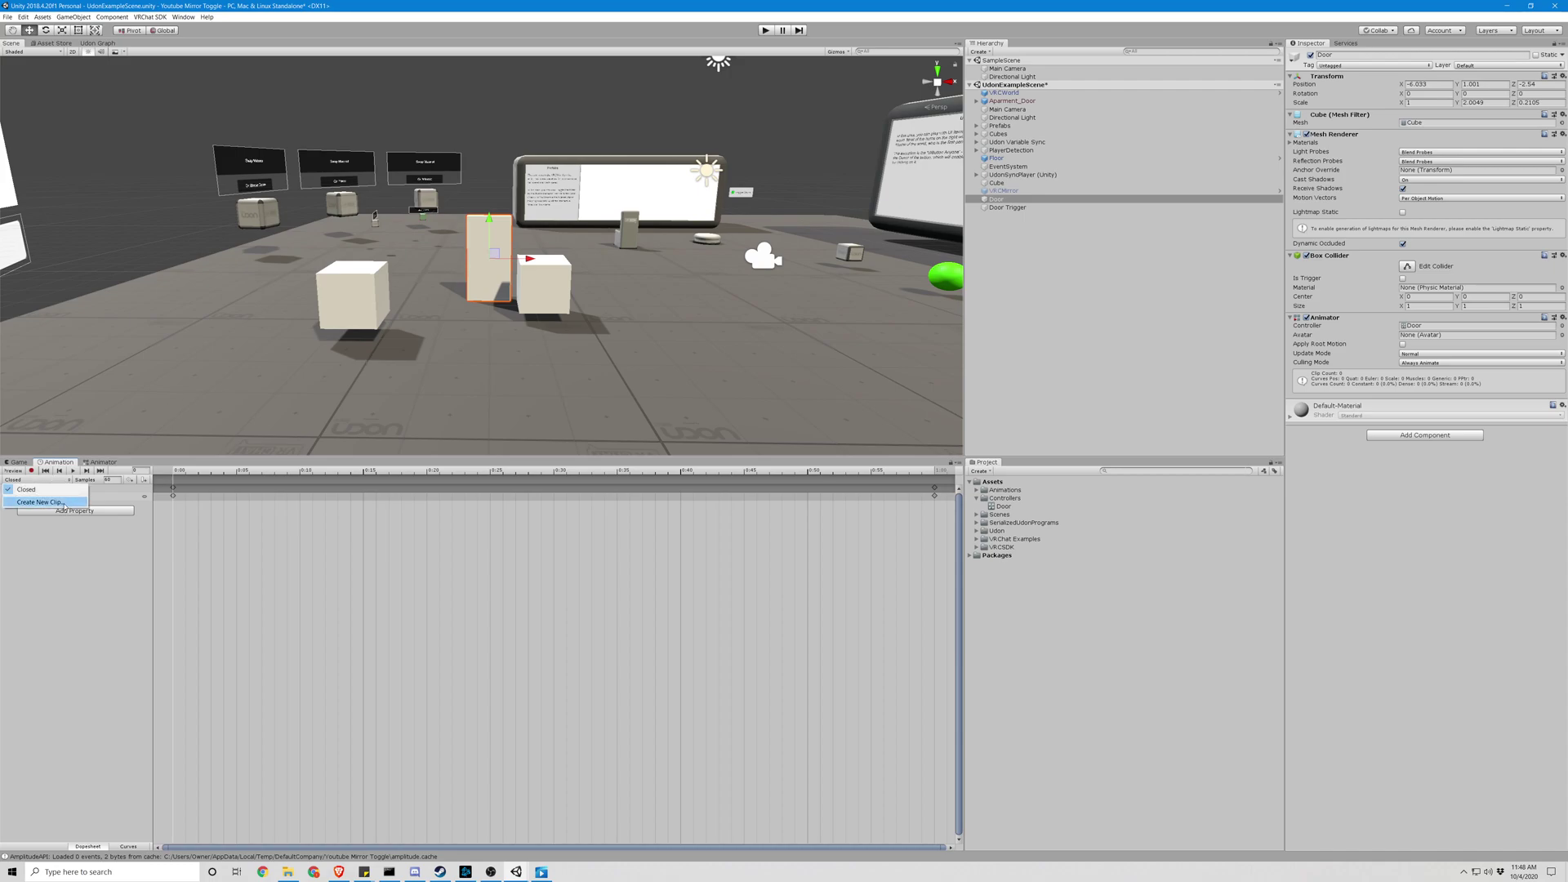
pyautogui.click(62, 502)
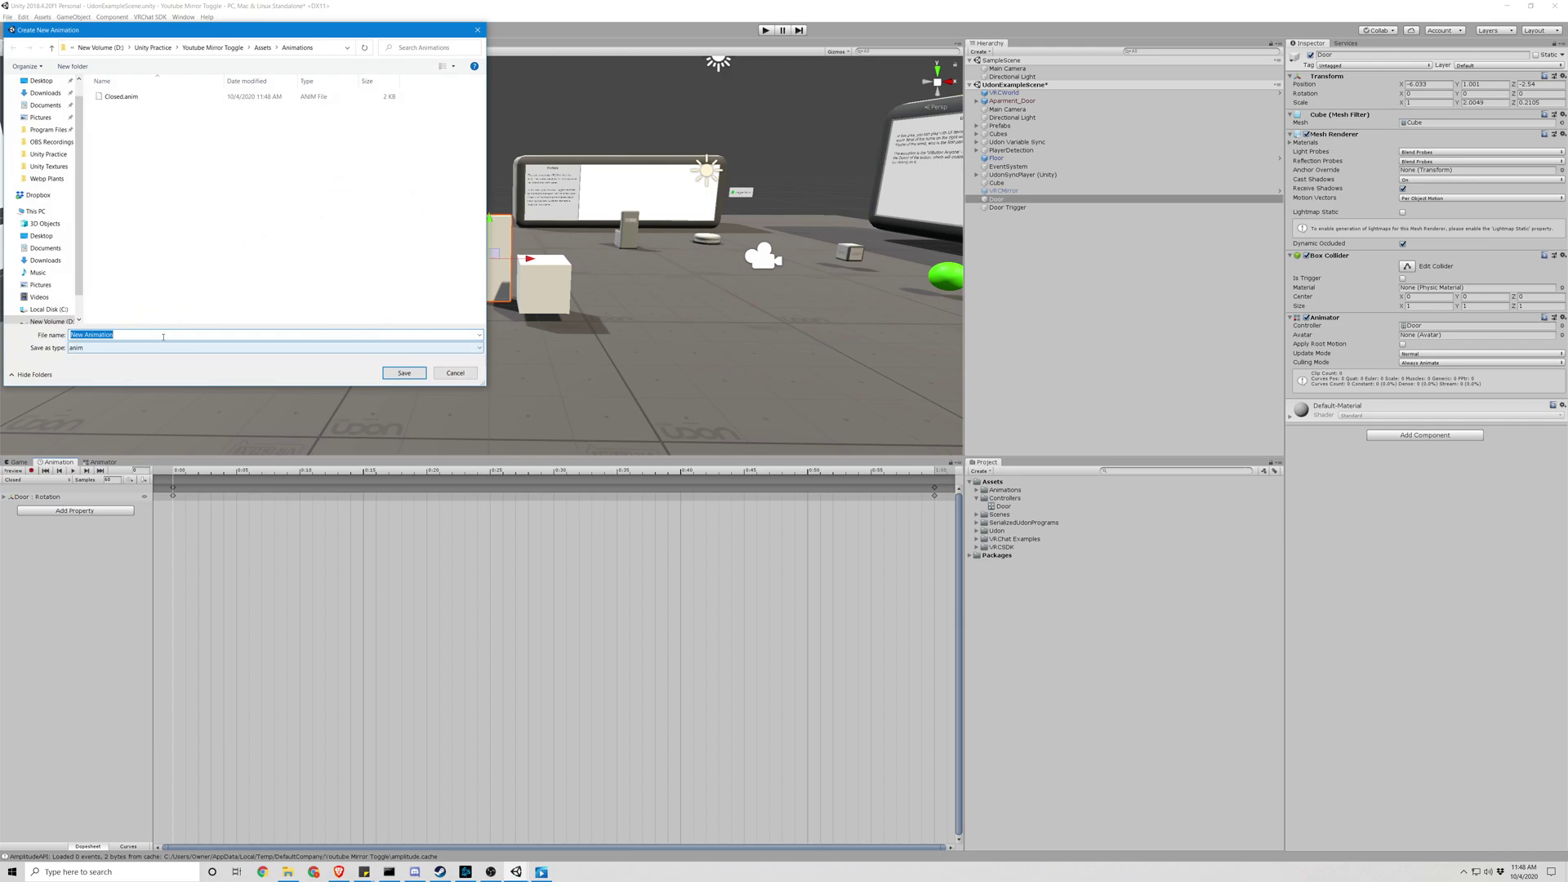
pyautogui.click(162, 336)
pyautogui.moveTo(128, 333); pyautogui.dragTo(32, 333)
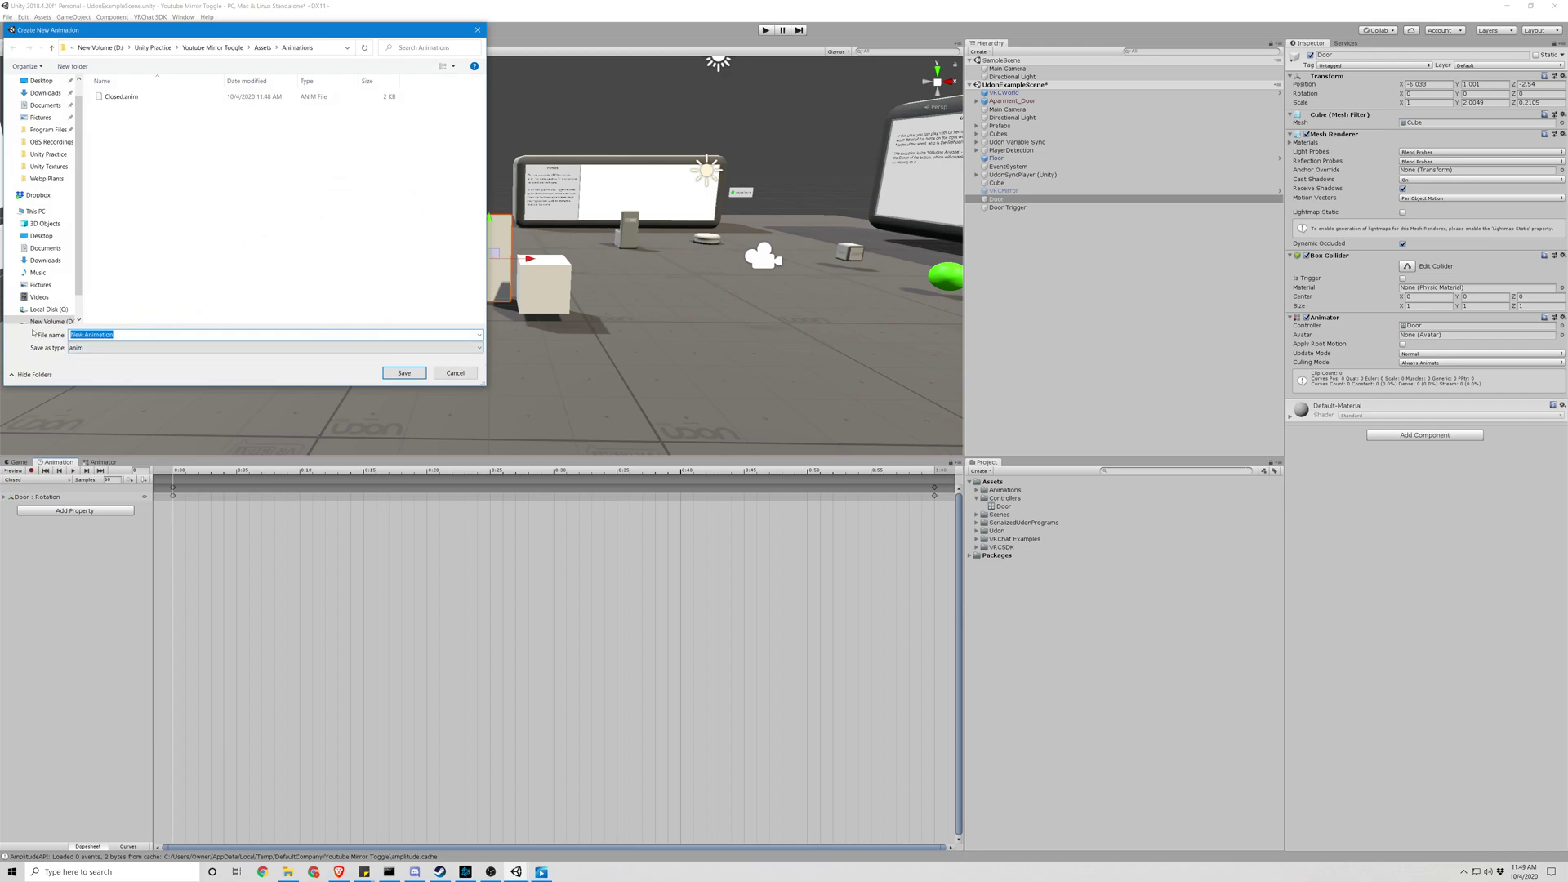
pyautogui.write('Open')
pyautogui.press('Return')
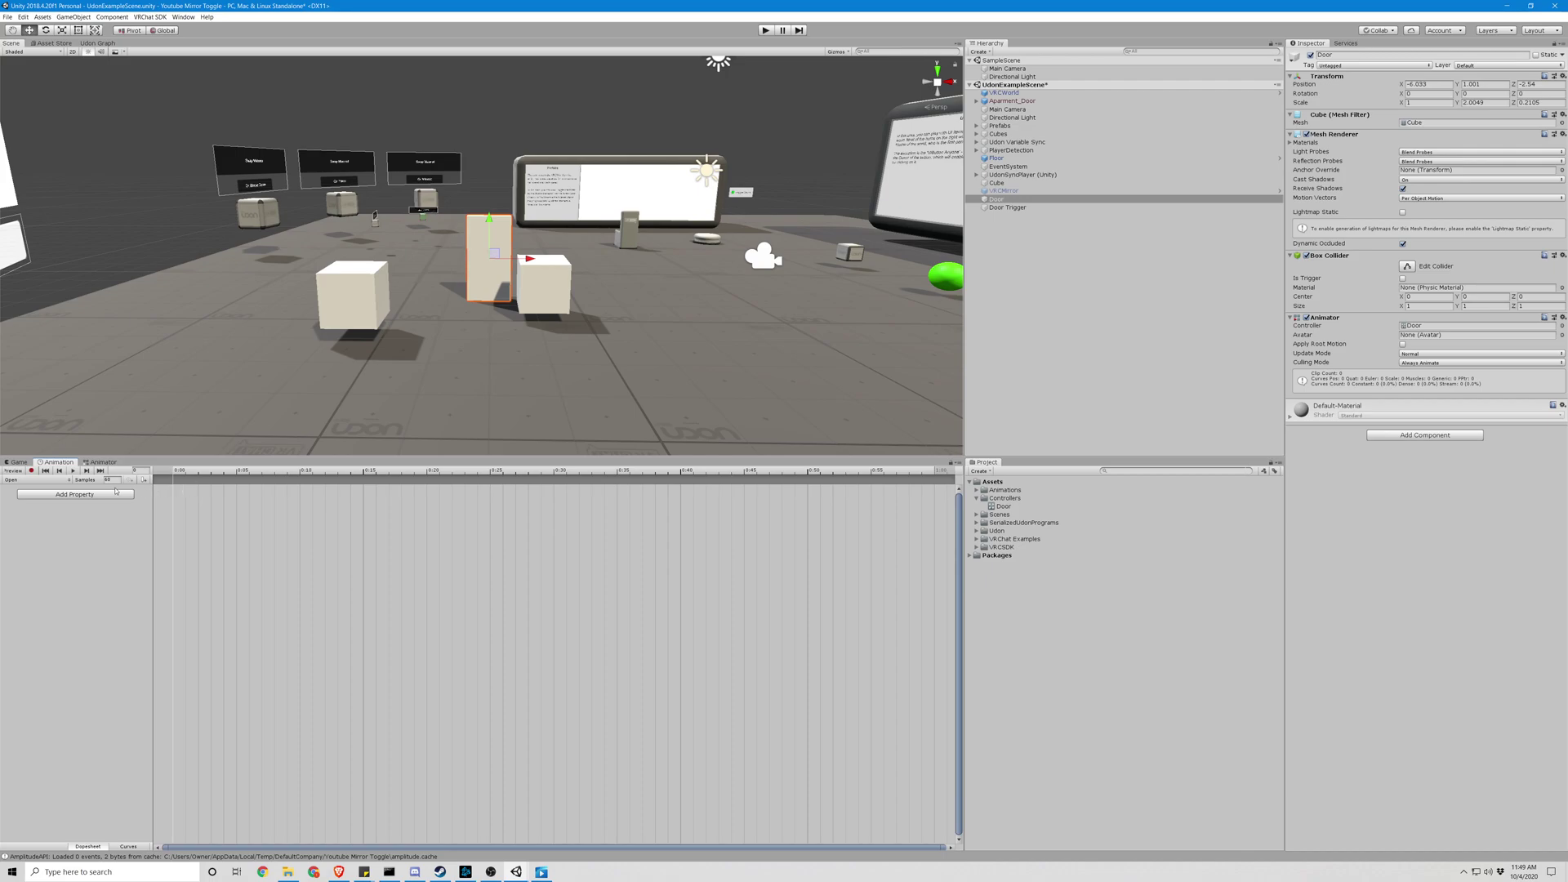
# - Add the Door's Transform Rotation as an animated property of the Open clip
pyautogui.click(75, 495)
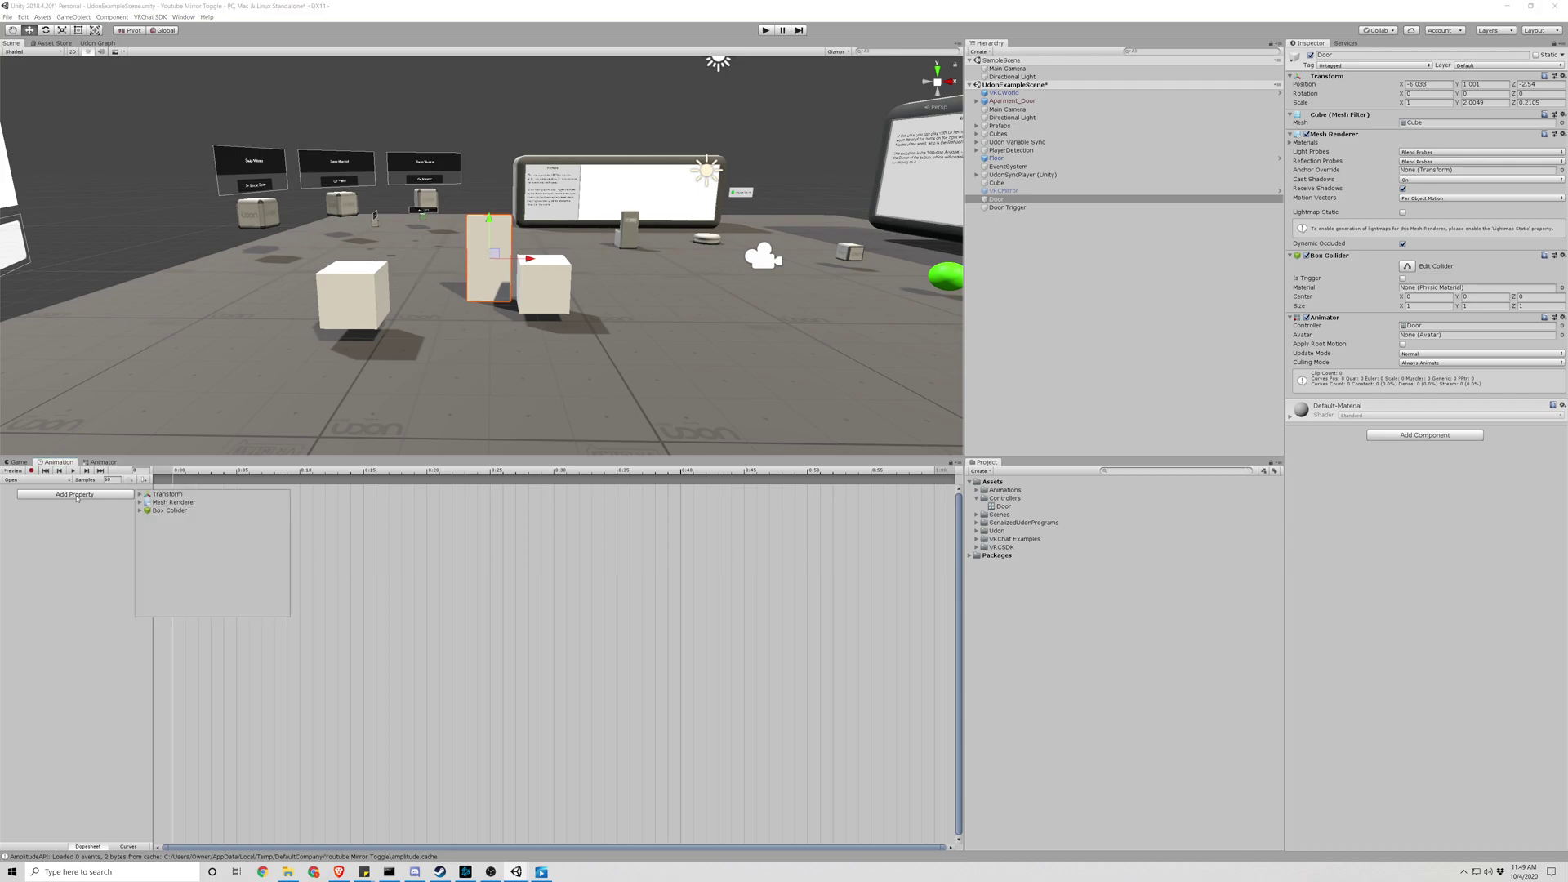
pyautogui.click(141, 495)
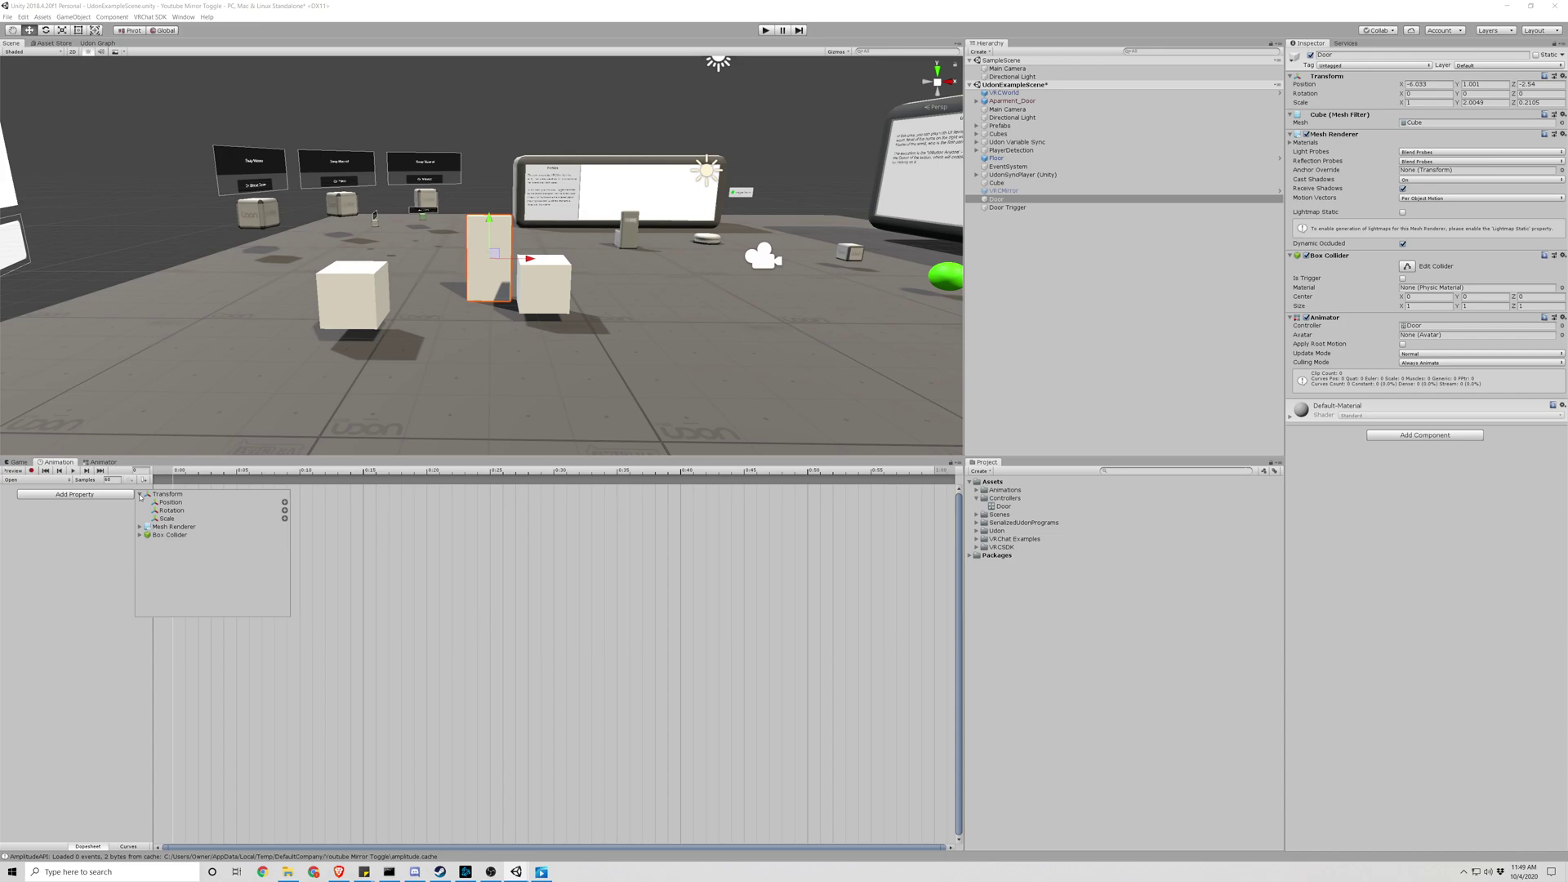
pyautogui.click(285, 511)
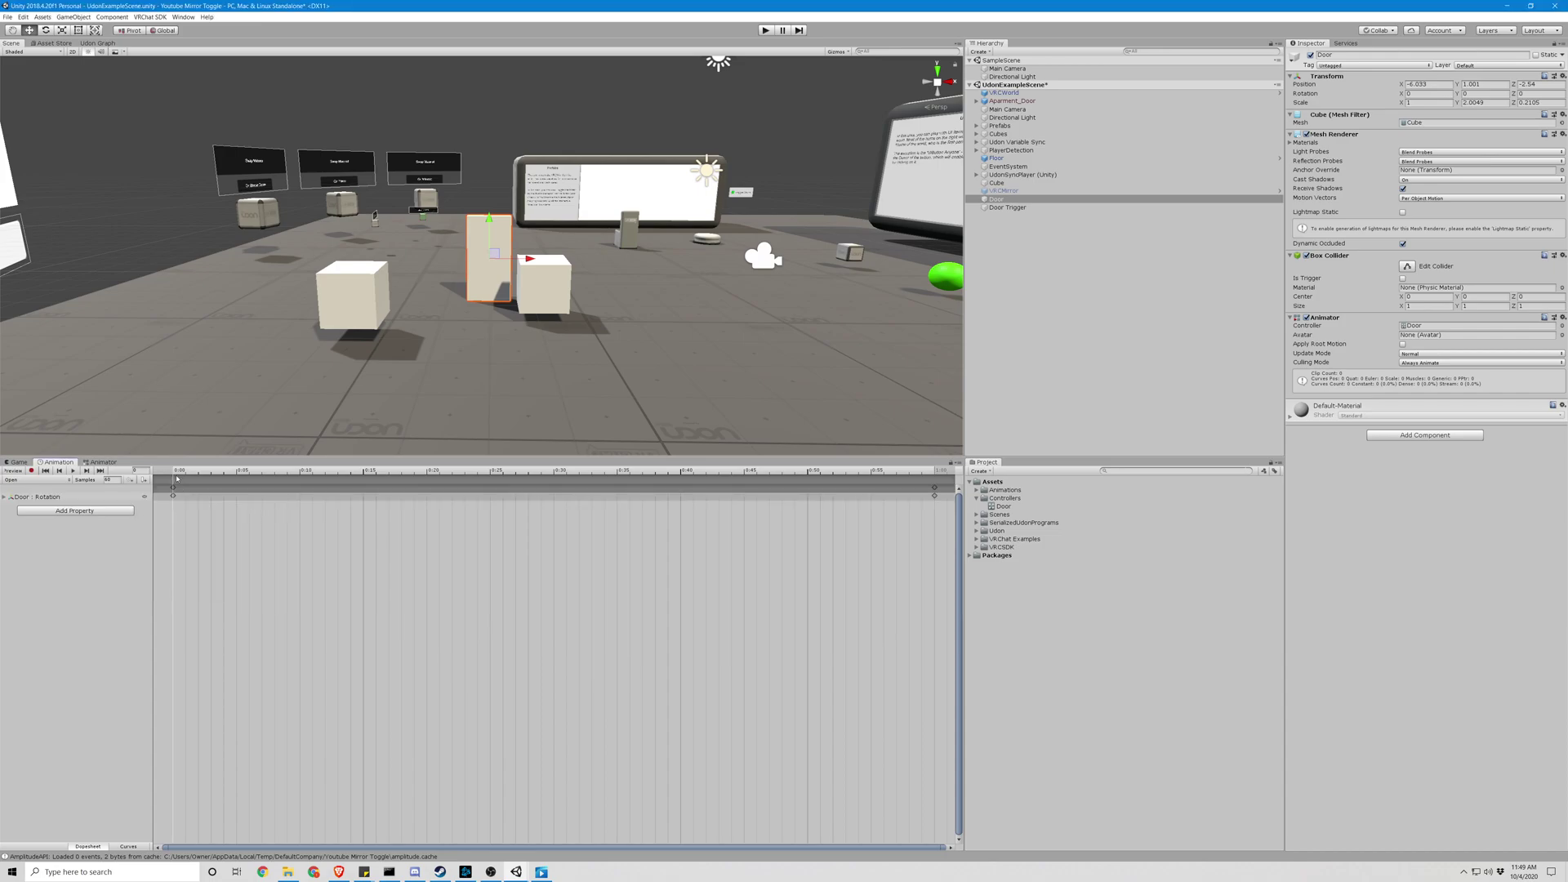
# - Record a first keyframe in the Open clip with the Door rotated about 90 degrees around its Y axis
pyautogui.click(31, 471)
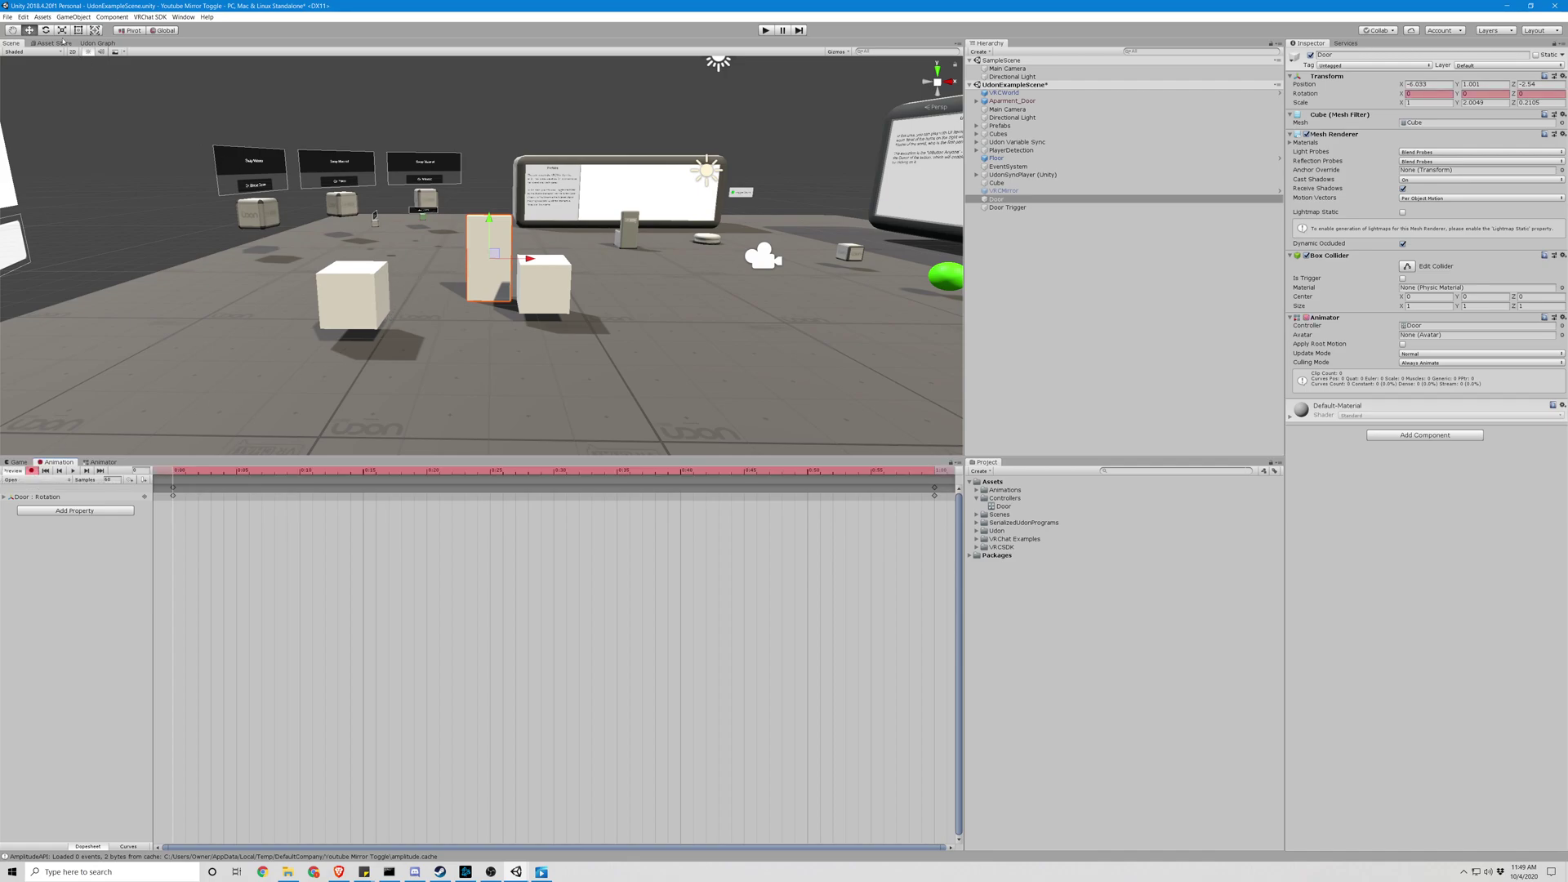
pyautogui.click(49, 32)
pyautogui.moveTo(516, 269); pyautogui.dragTo(416, 267)
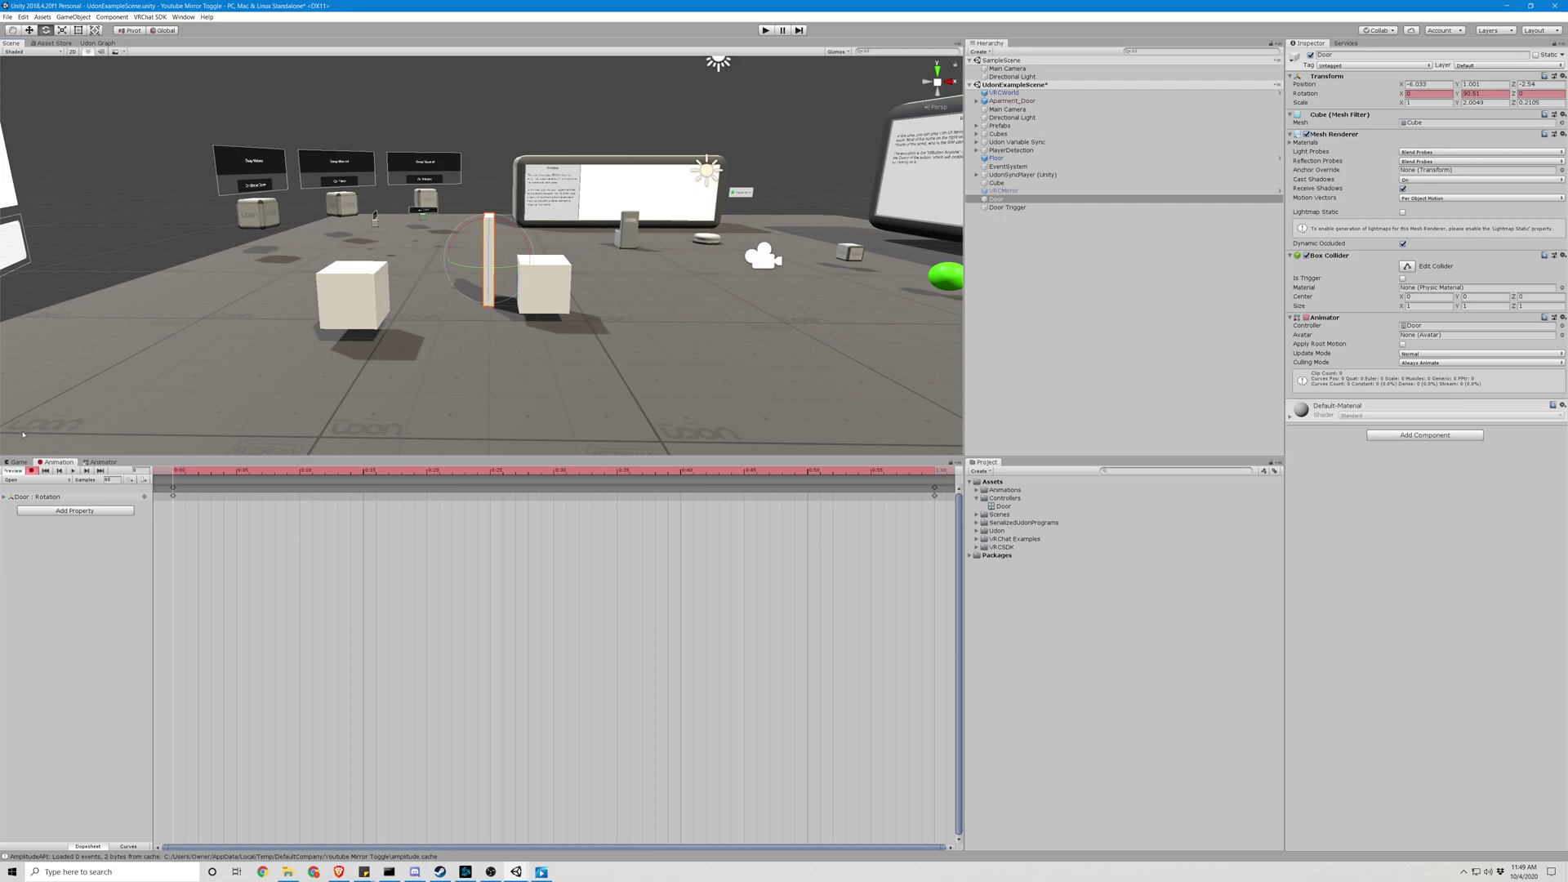
pyautogui.click(31, 472)
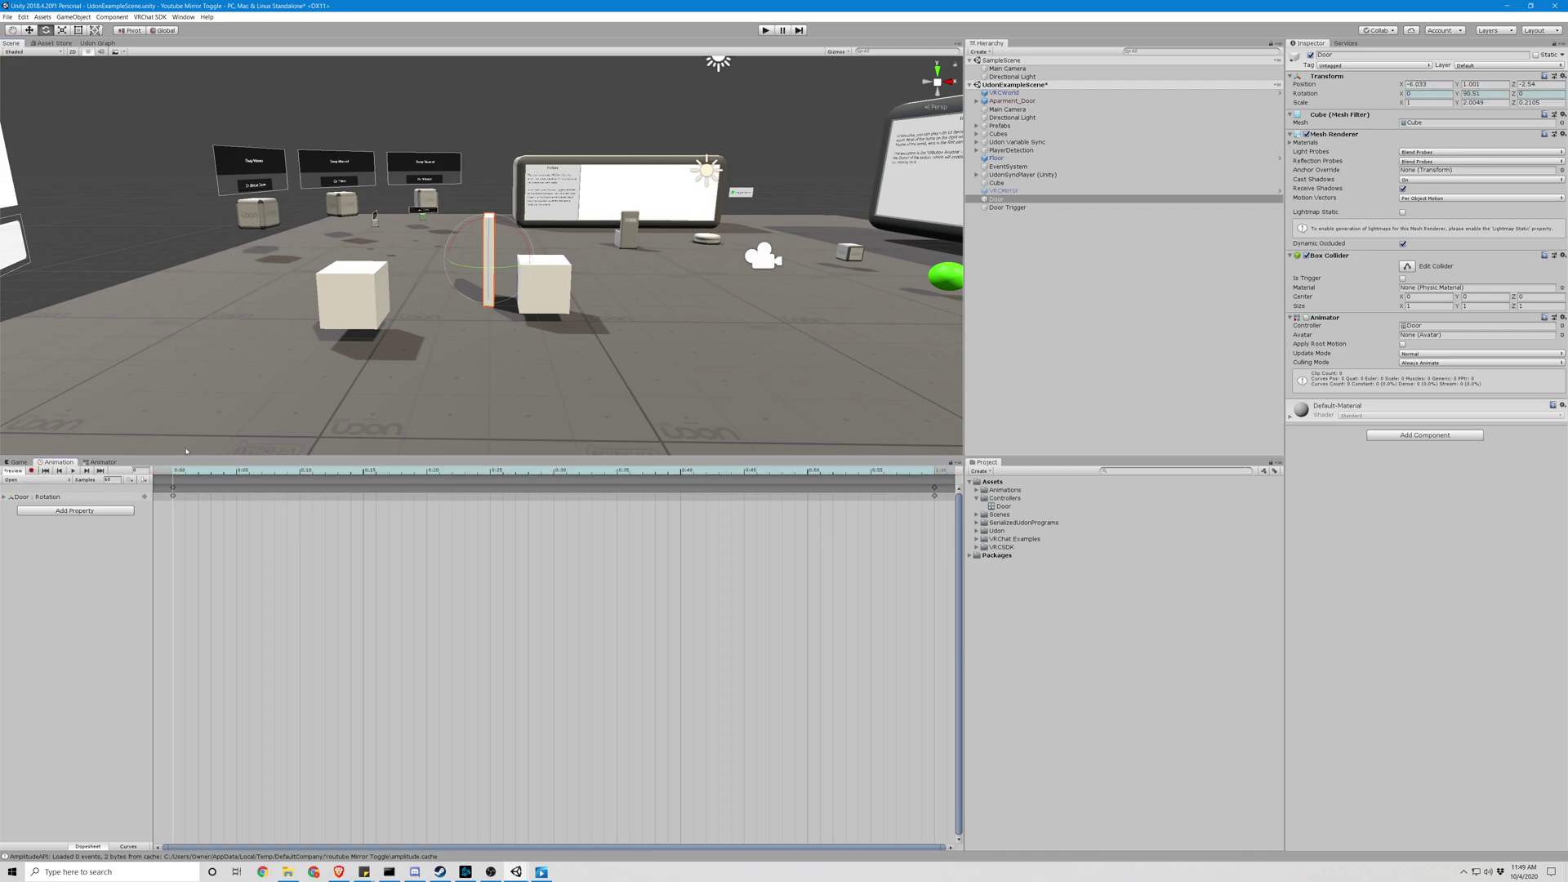
# - Preview the Open clip and delete its end keyframe so only the first one is left
pyautogui.click(73, 471)
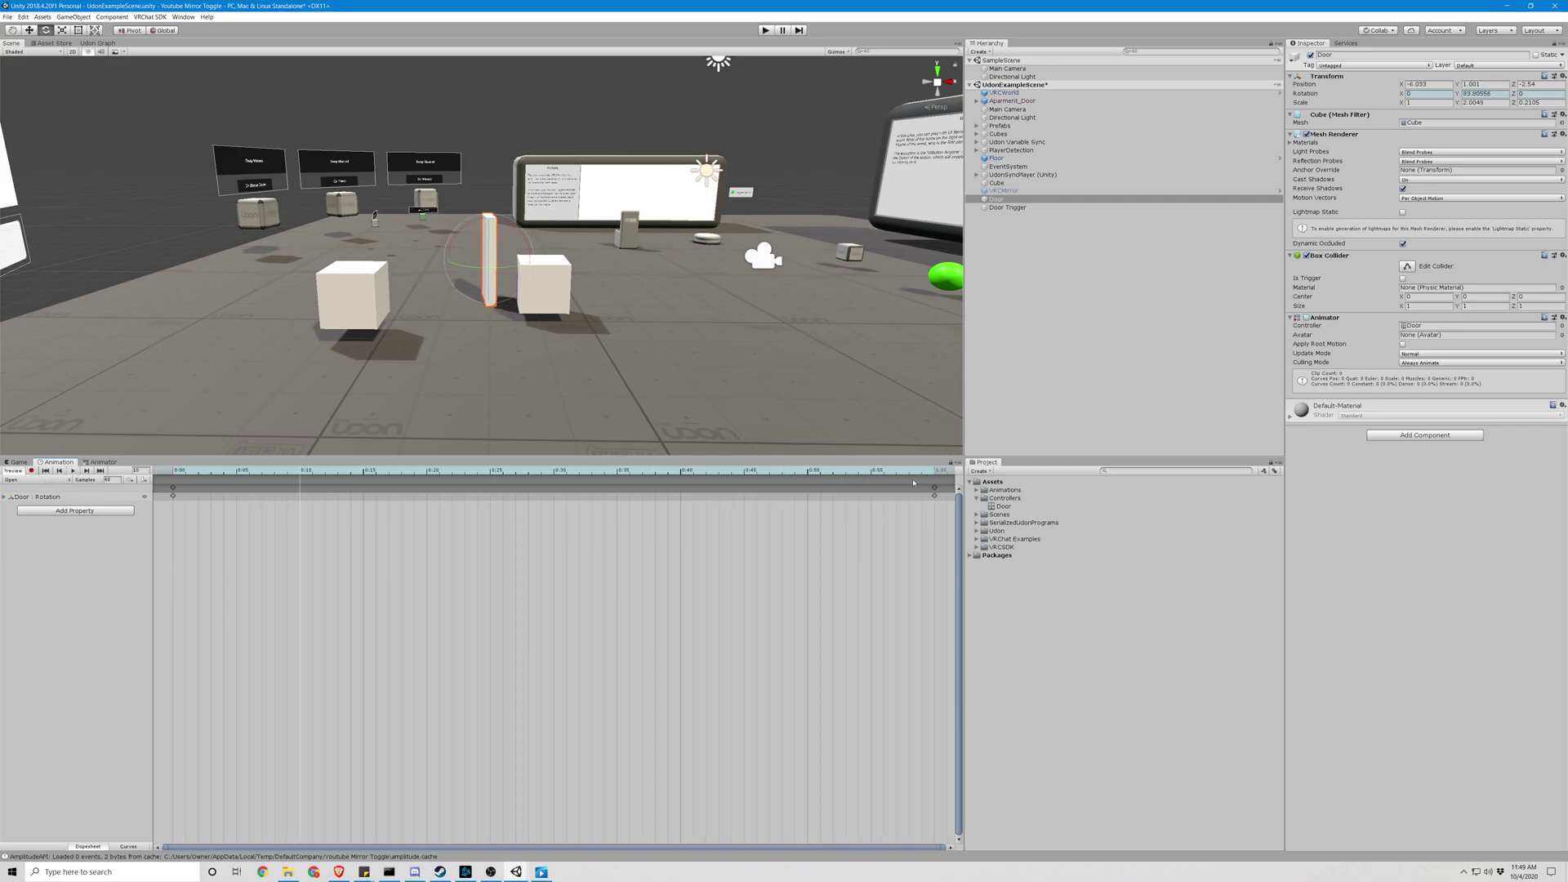
pyautogui.click(934, 491)
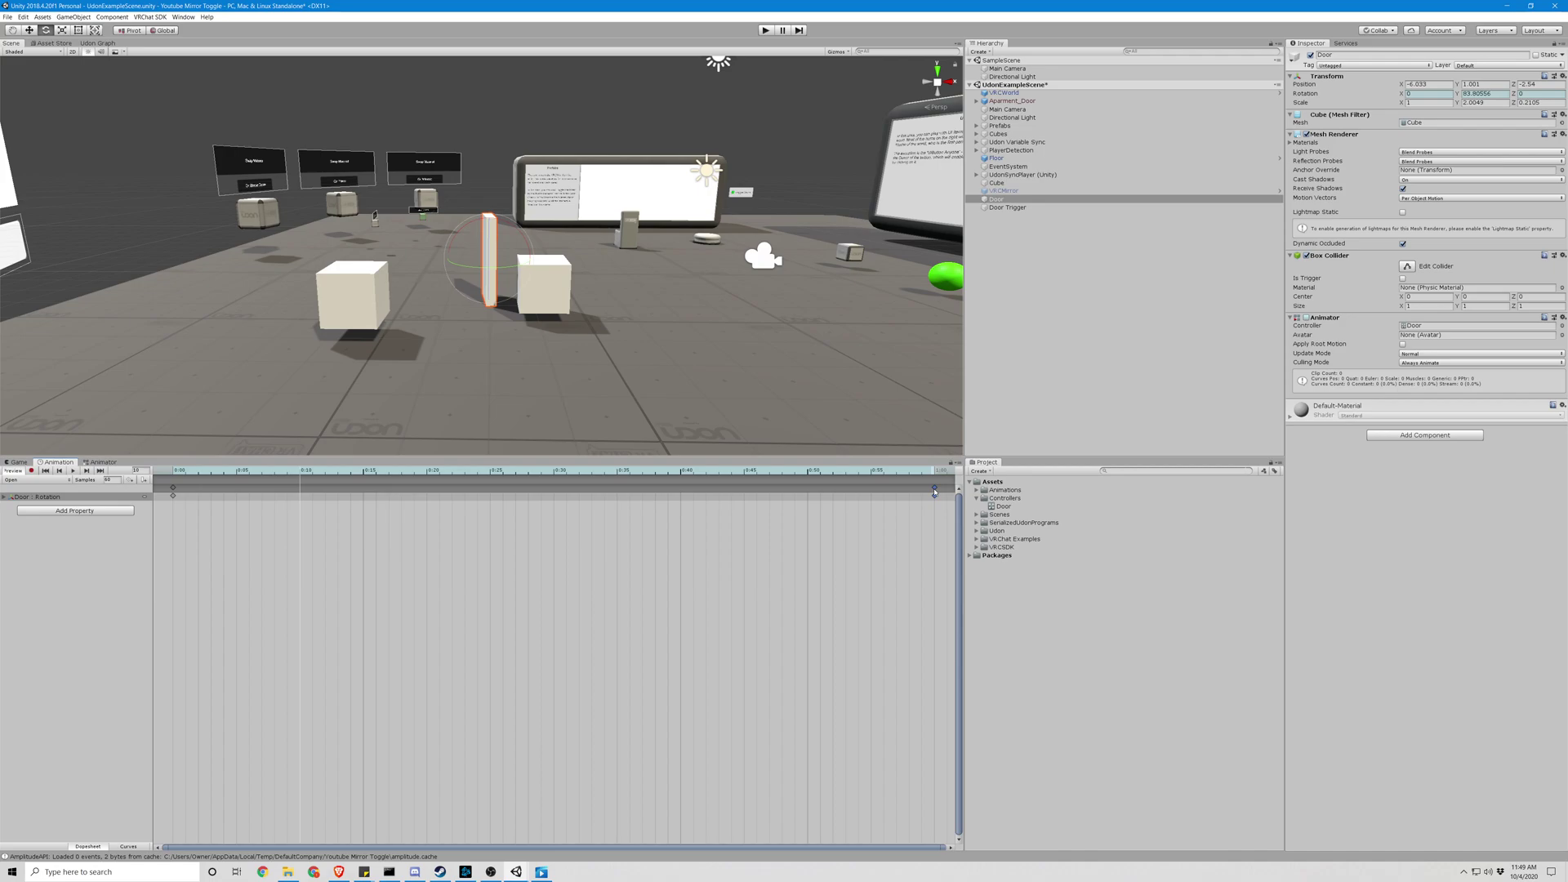
pyautogui.press('Delete')
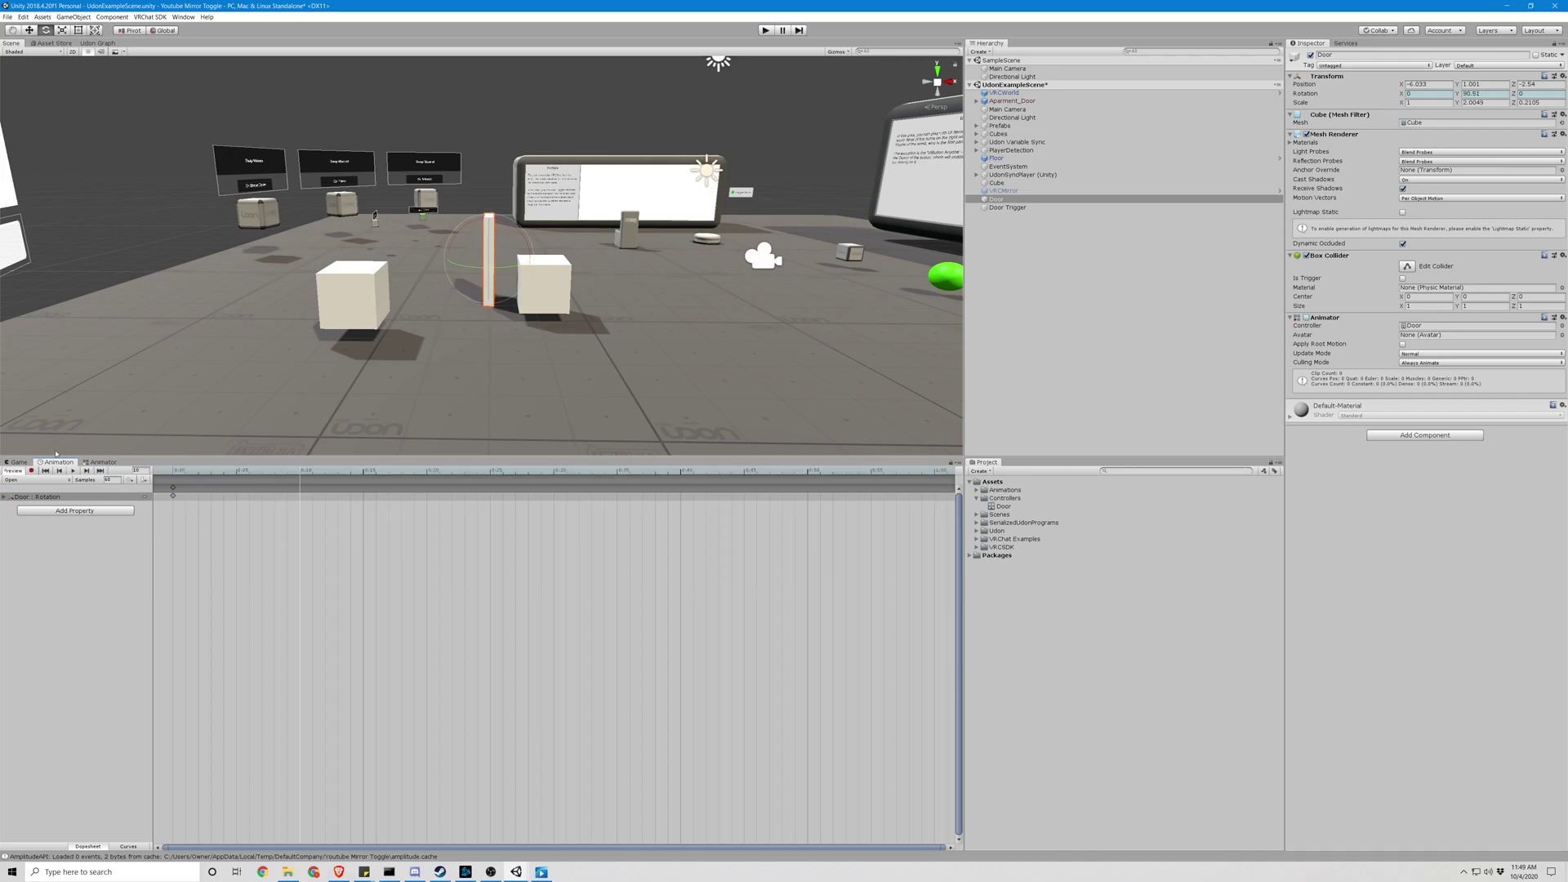
# - Compare the Door's pose in the Closed and Open clips, ending on the Open clip
pyautogui.click(19, 481)
pyautogui.click(20, 489)
pyautogui.click(23, 480)
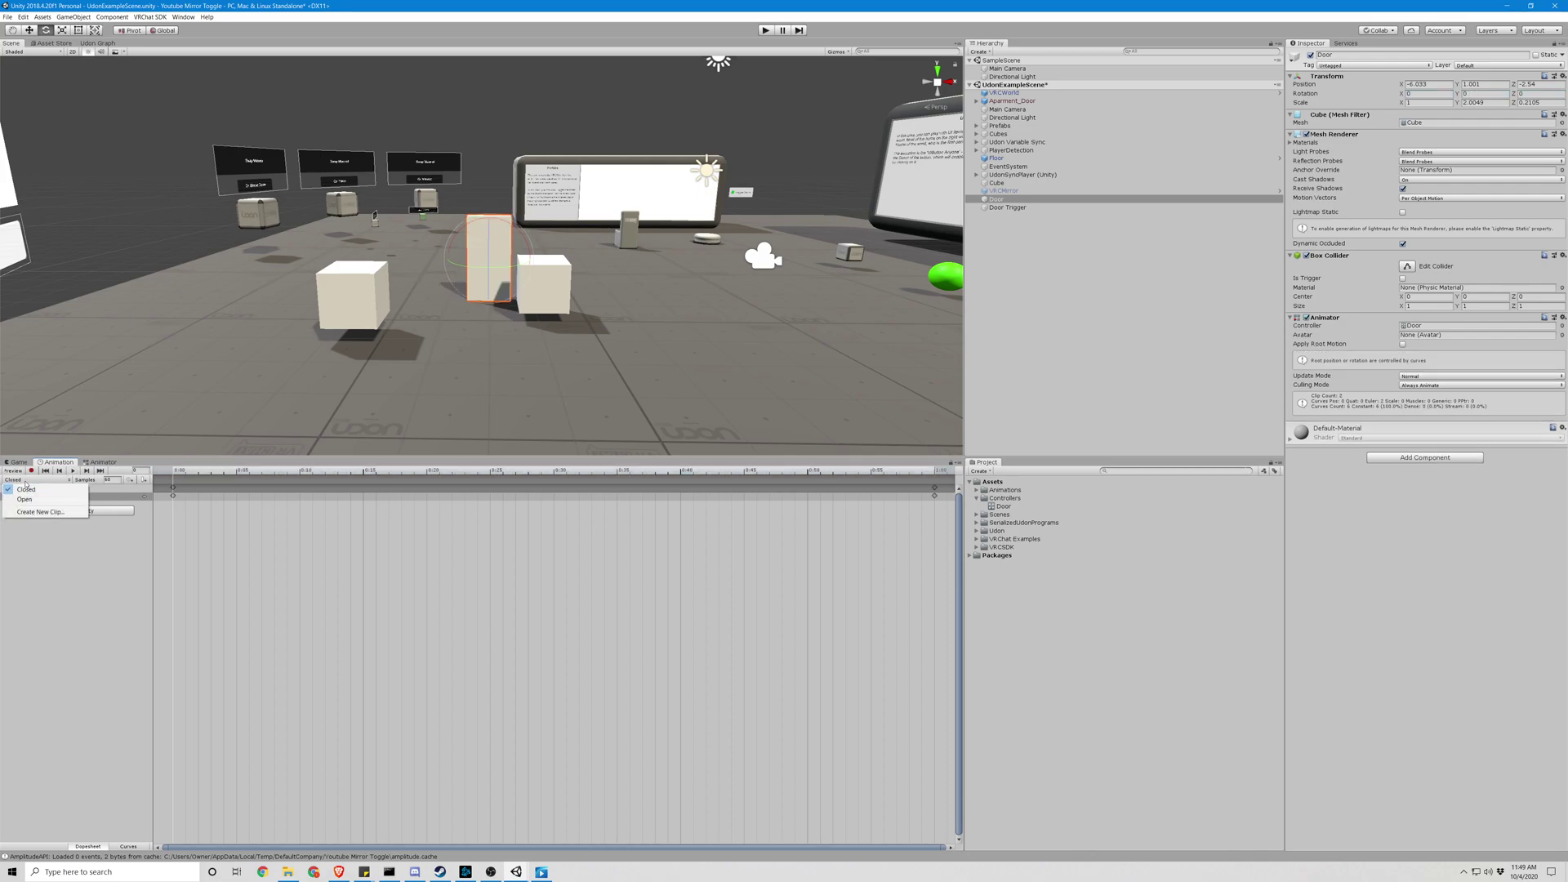
pyautogui.click(25, 499)
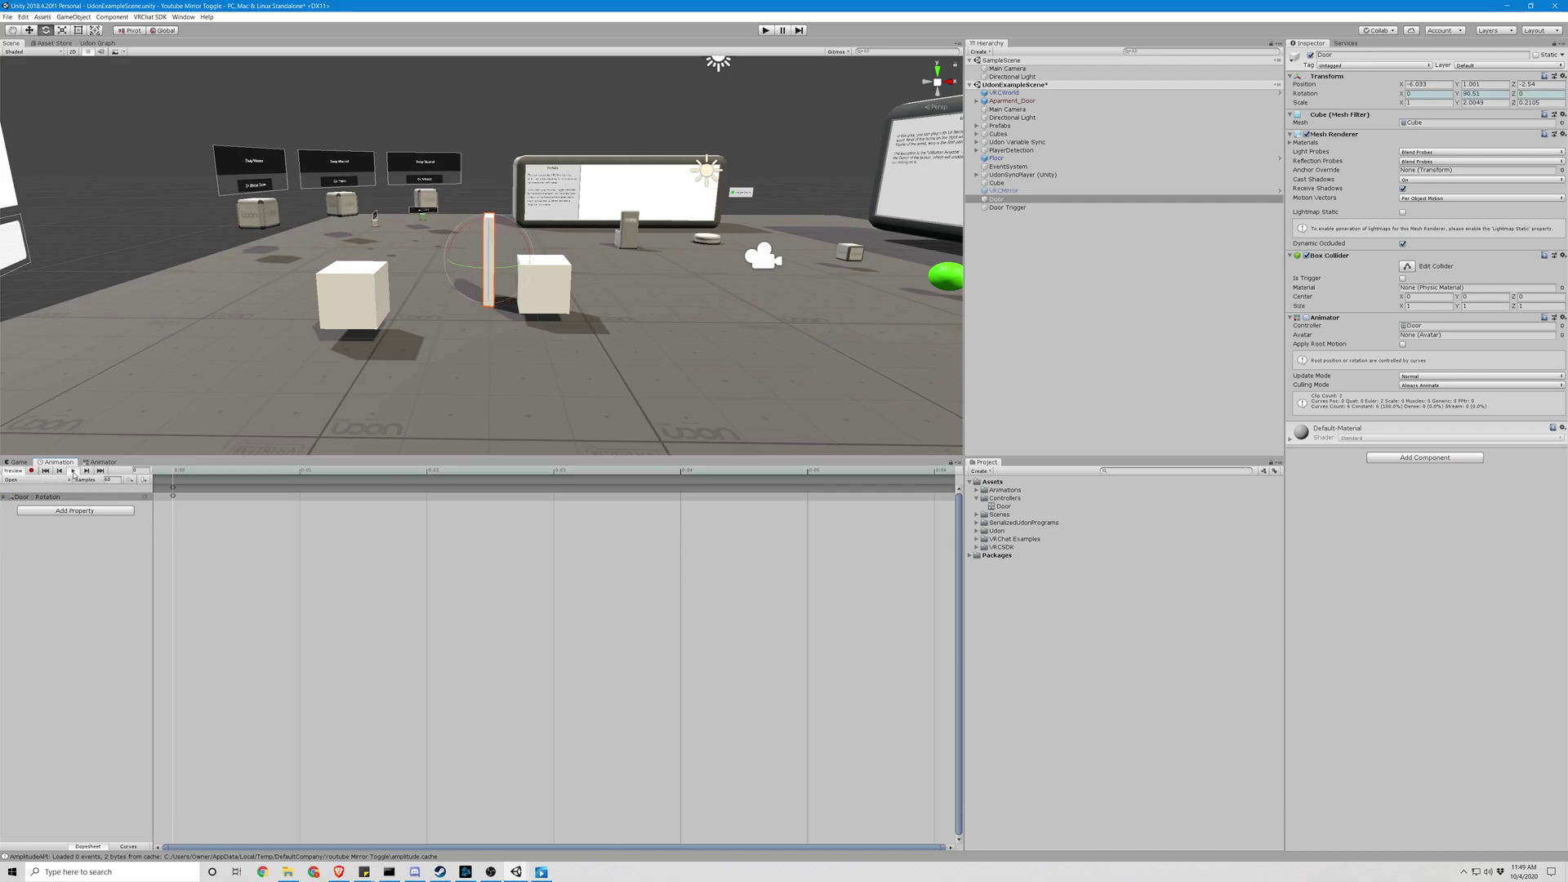
# - Show the Door's Animator state graph and arrange the Closed and Open states side by side between Entry and Exit
pyautogui.click(101, 462)
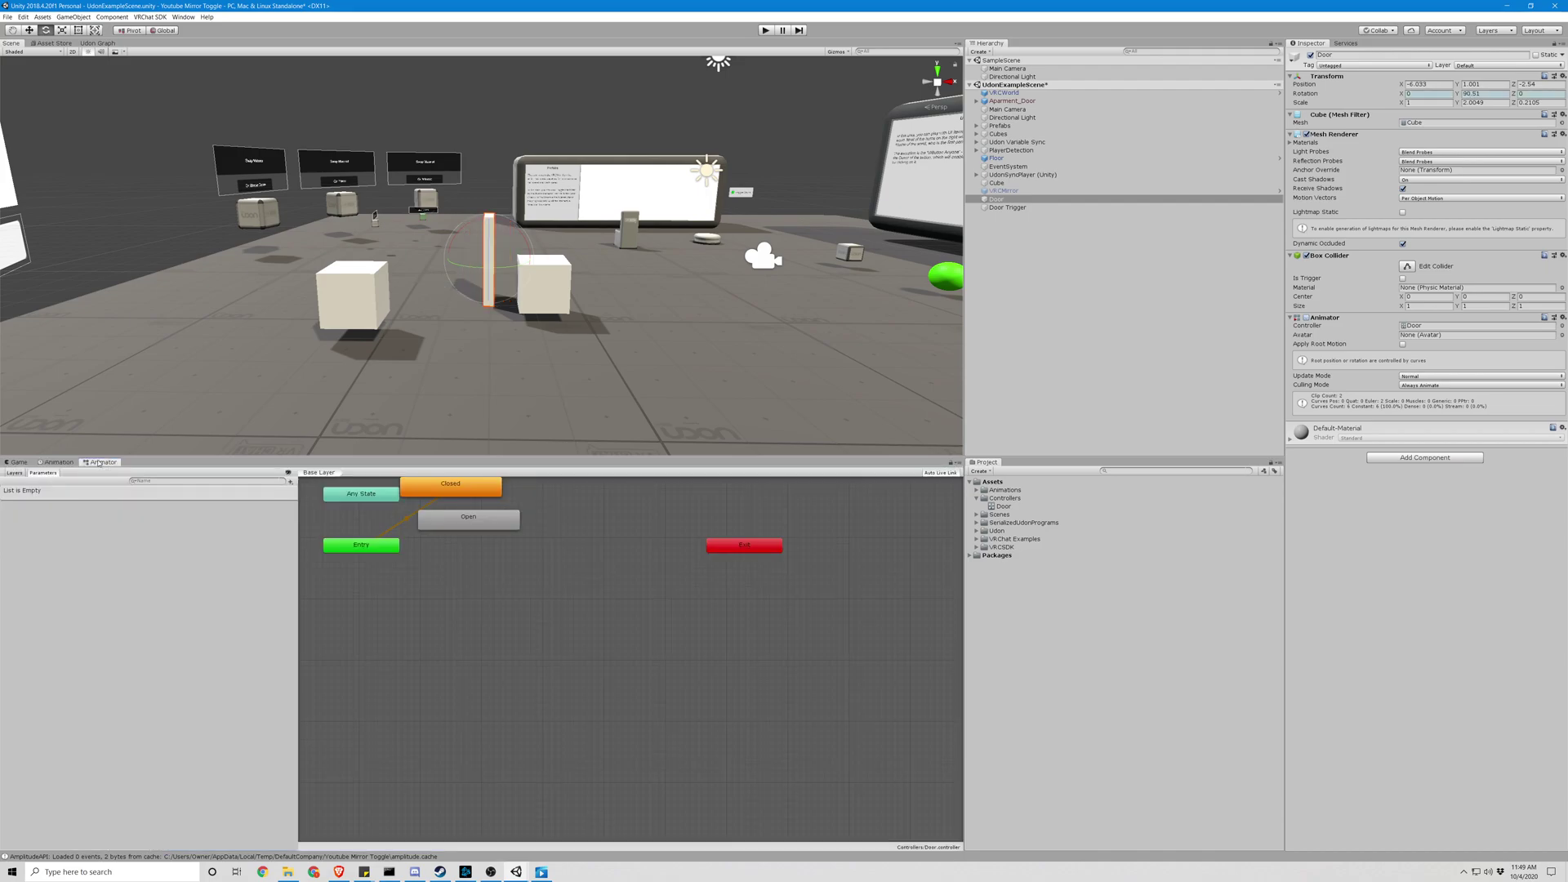
pyautogui.moveTo(583, 534); pyautogui.dragTo(642, 574, button='middle')
pyautogui.moveTo(528, 557); pyautogui.dragTo(539, 588)
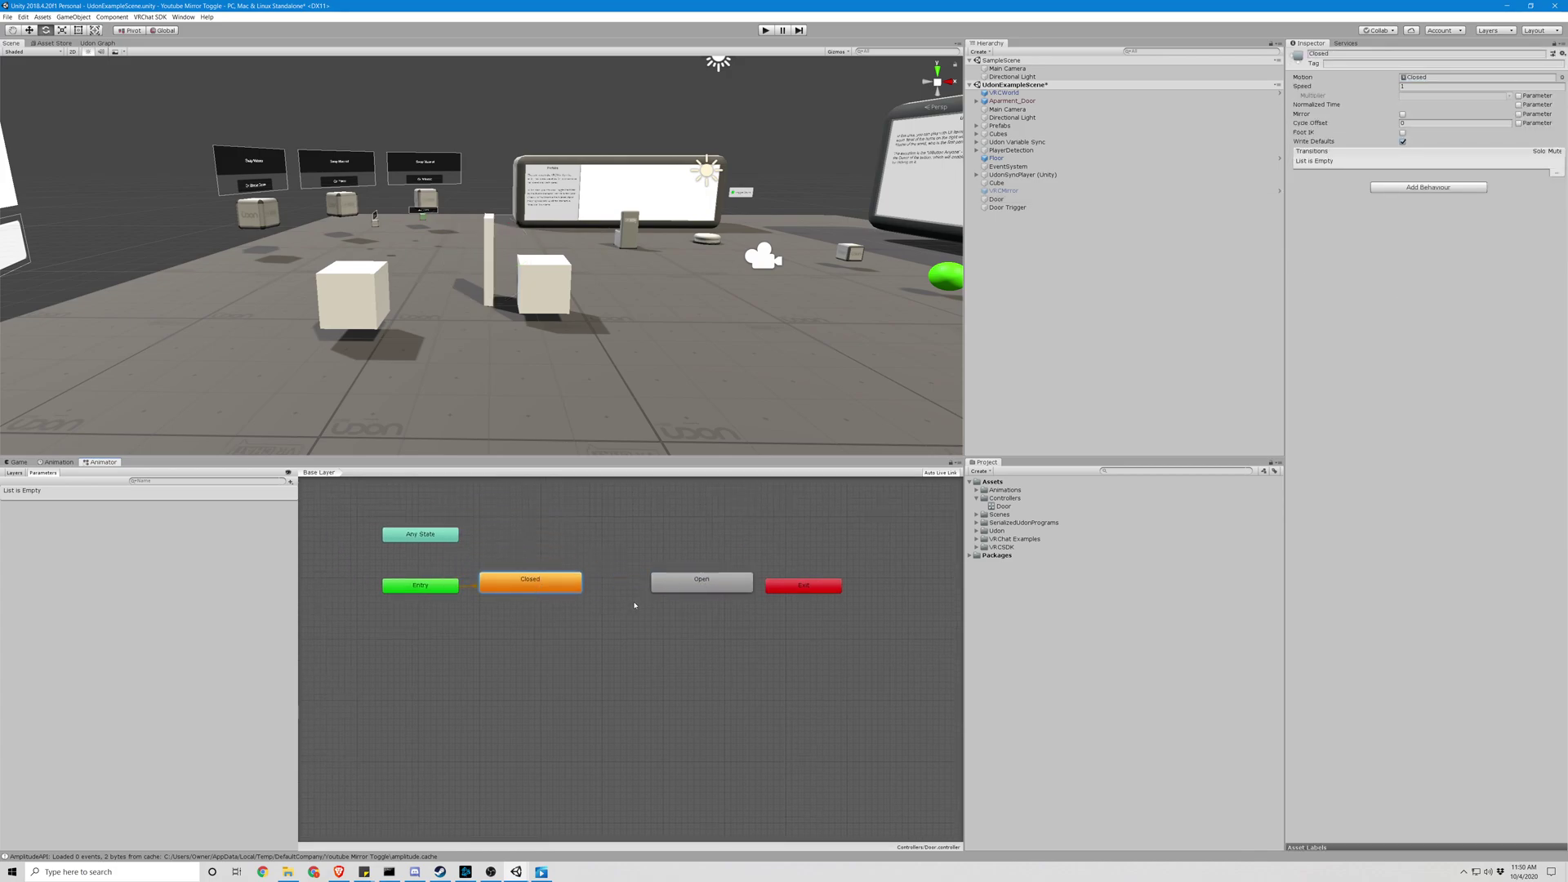
pyautogui.moveTo(687, 588); pyautogui.dragTo(675, 590)
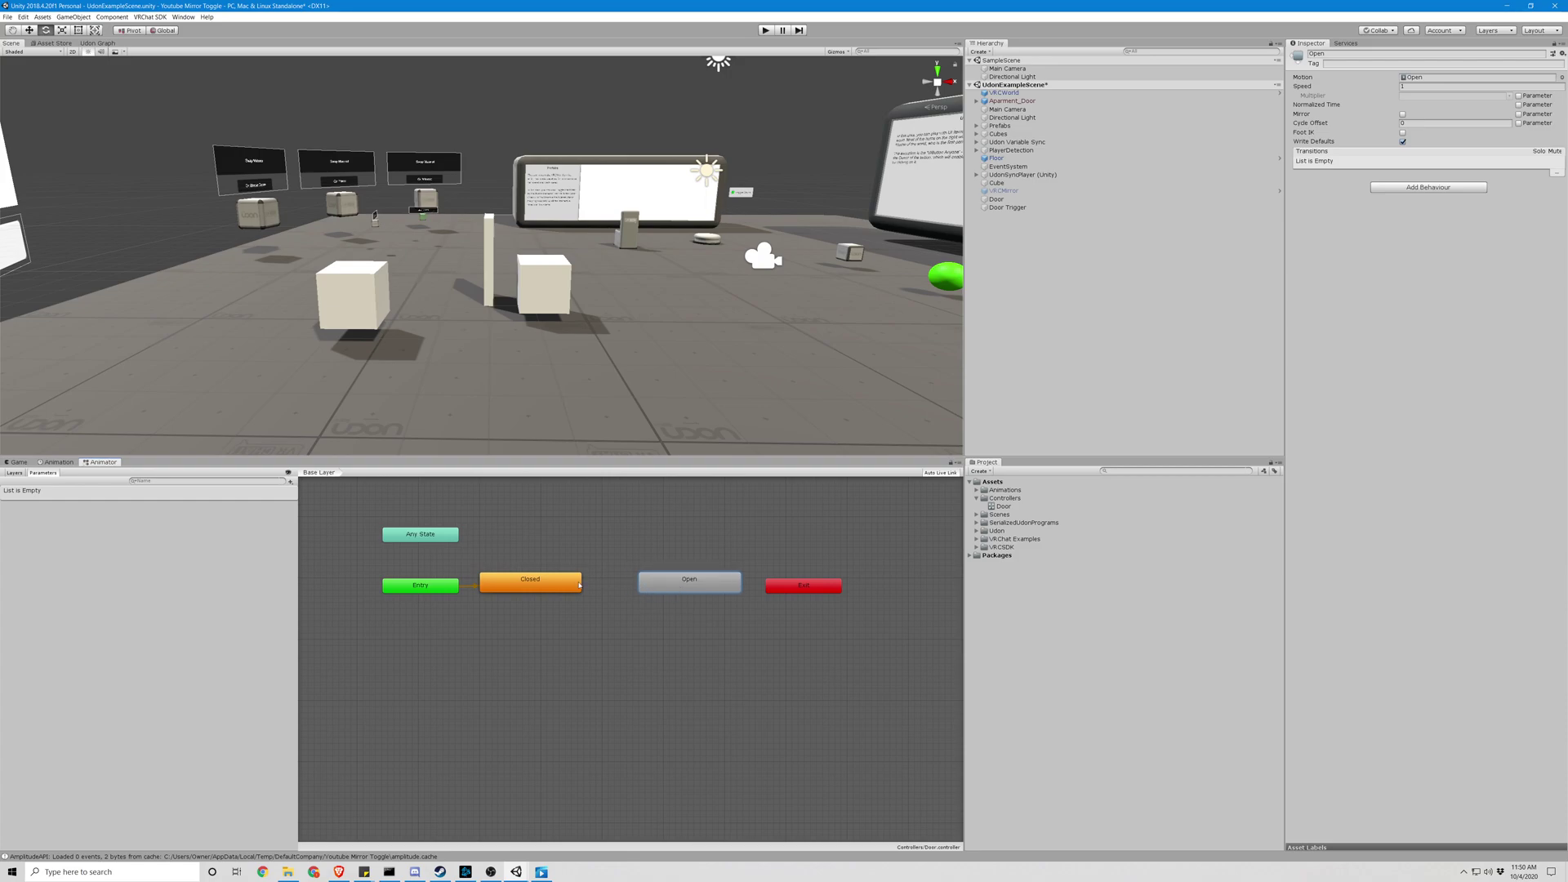
# - Create a transition from Closed to Open and another from Open back to Closed
pyautogui.rightClick(574, 585)
pyautogui.click(589, 584)
pyautogui.click(666, 583)
pyautogui.click(670, 587)
pyautogui.rightClick(671, 586)
pyautogui.click(694, 593)
pyautogui.click(574, 583)
# - Disable Has Exit Time on both transitions between the Closed and Open states
pyautogui.click(608, 584)
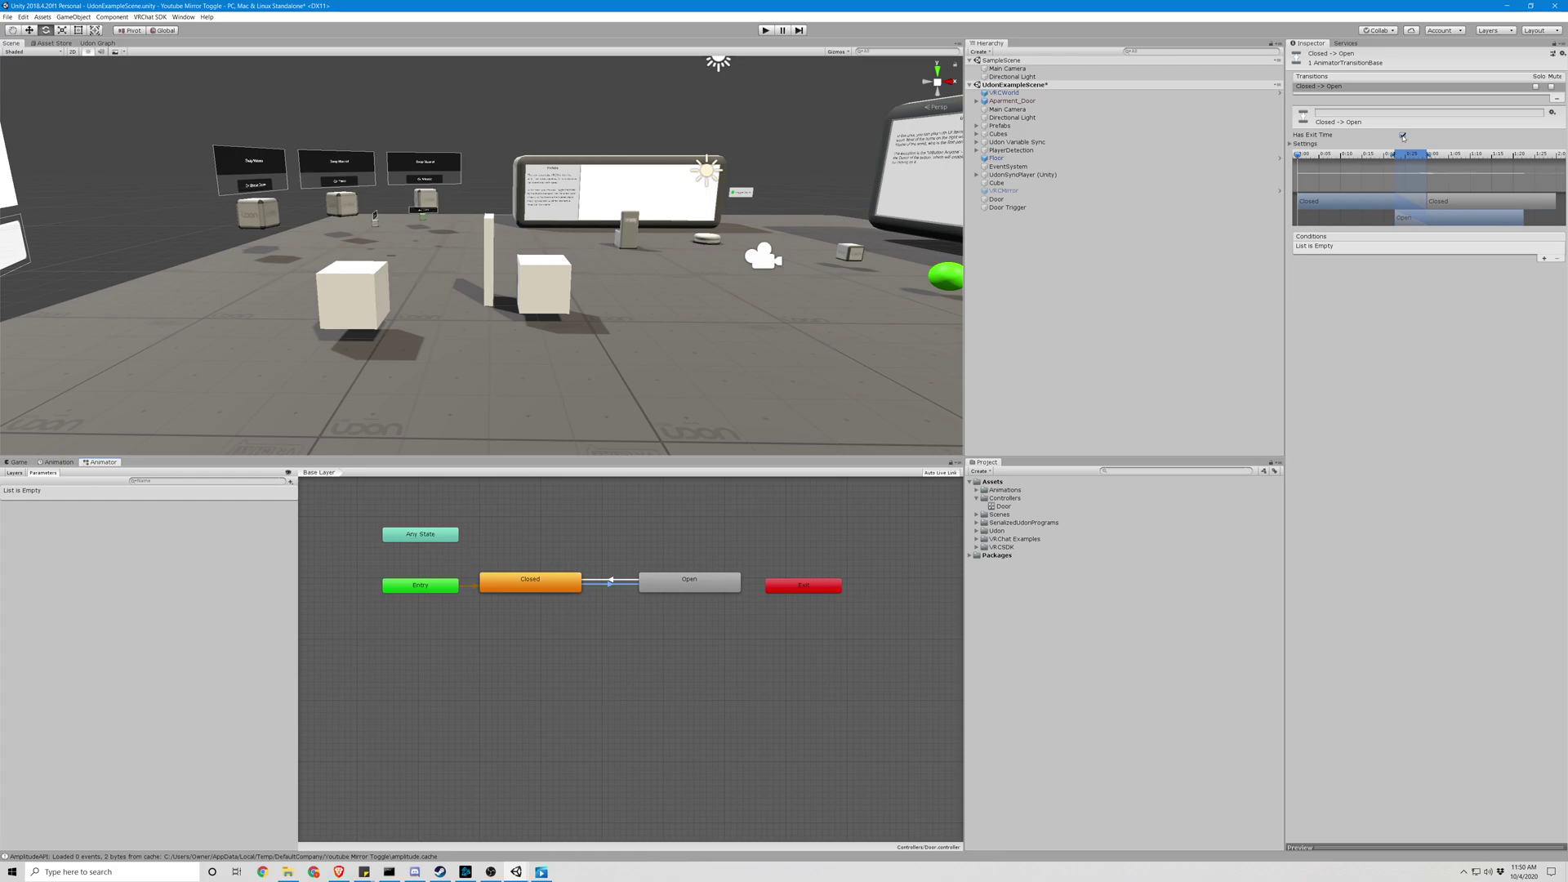
pyautogui.click(1402, 136)
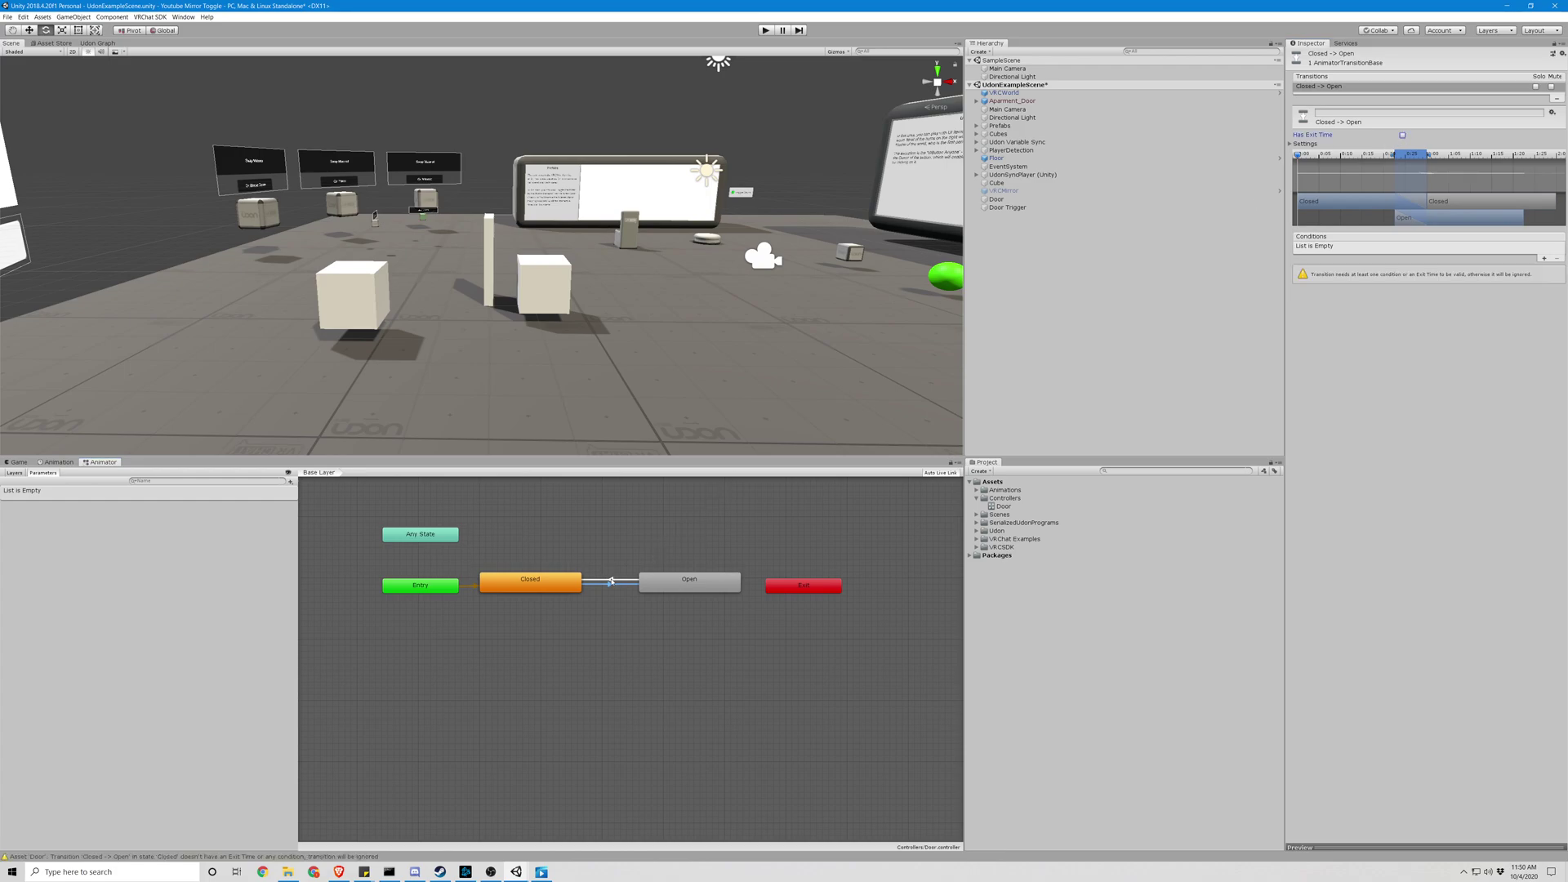
pyautogui.click(610, 583)
pyautogui.click(1402, 135)
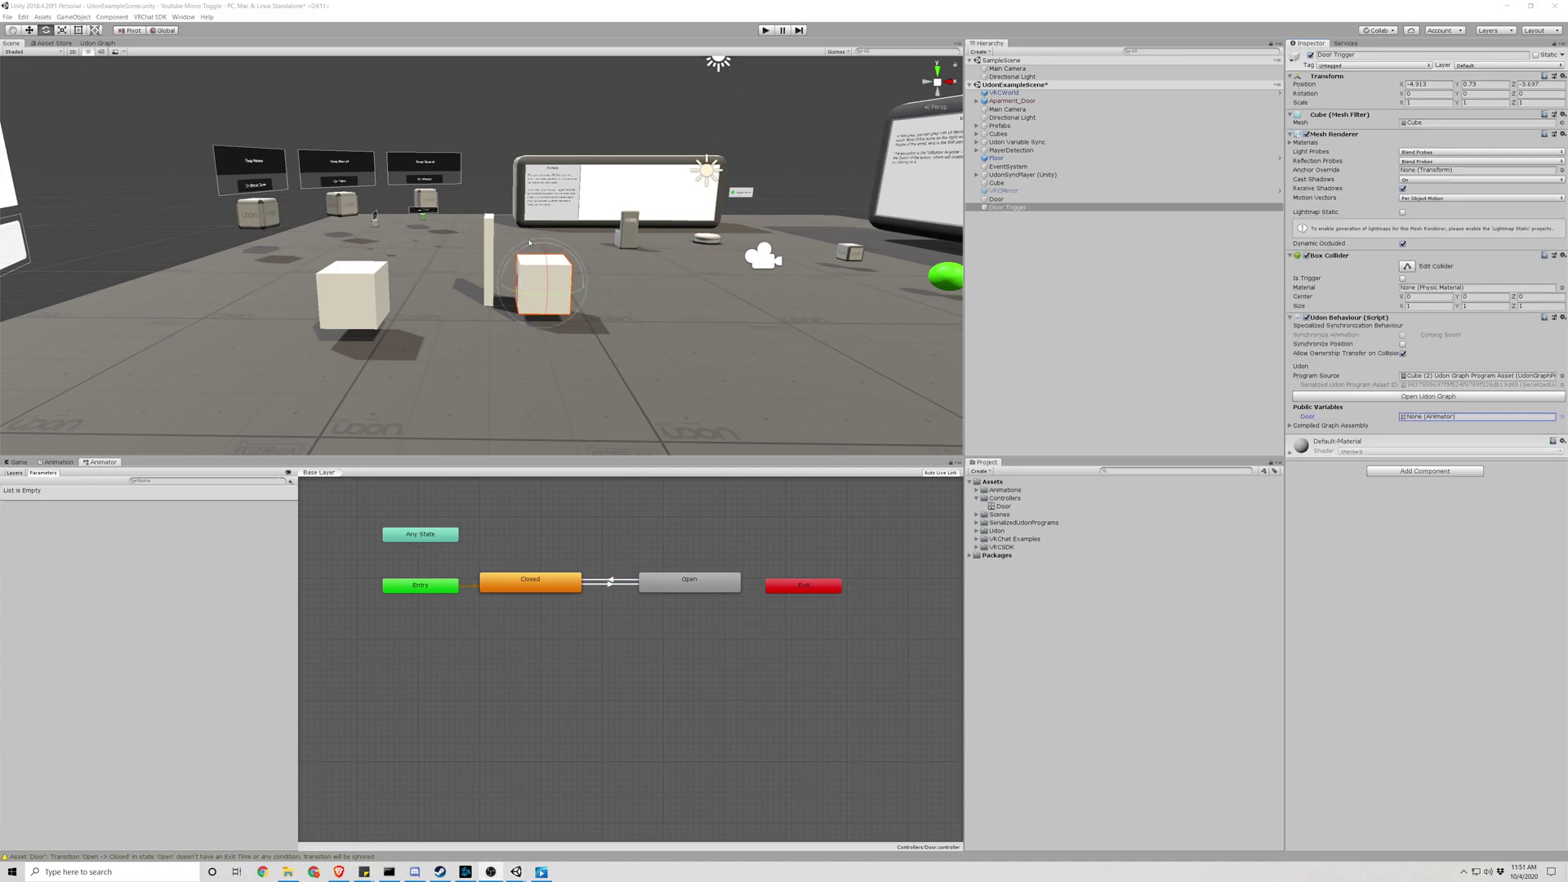
# - Assign the Door's Animator to the Door public variable of the Door Trigger's Udon Behaviour
pyautogui.click(1022, 208)
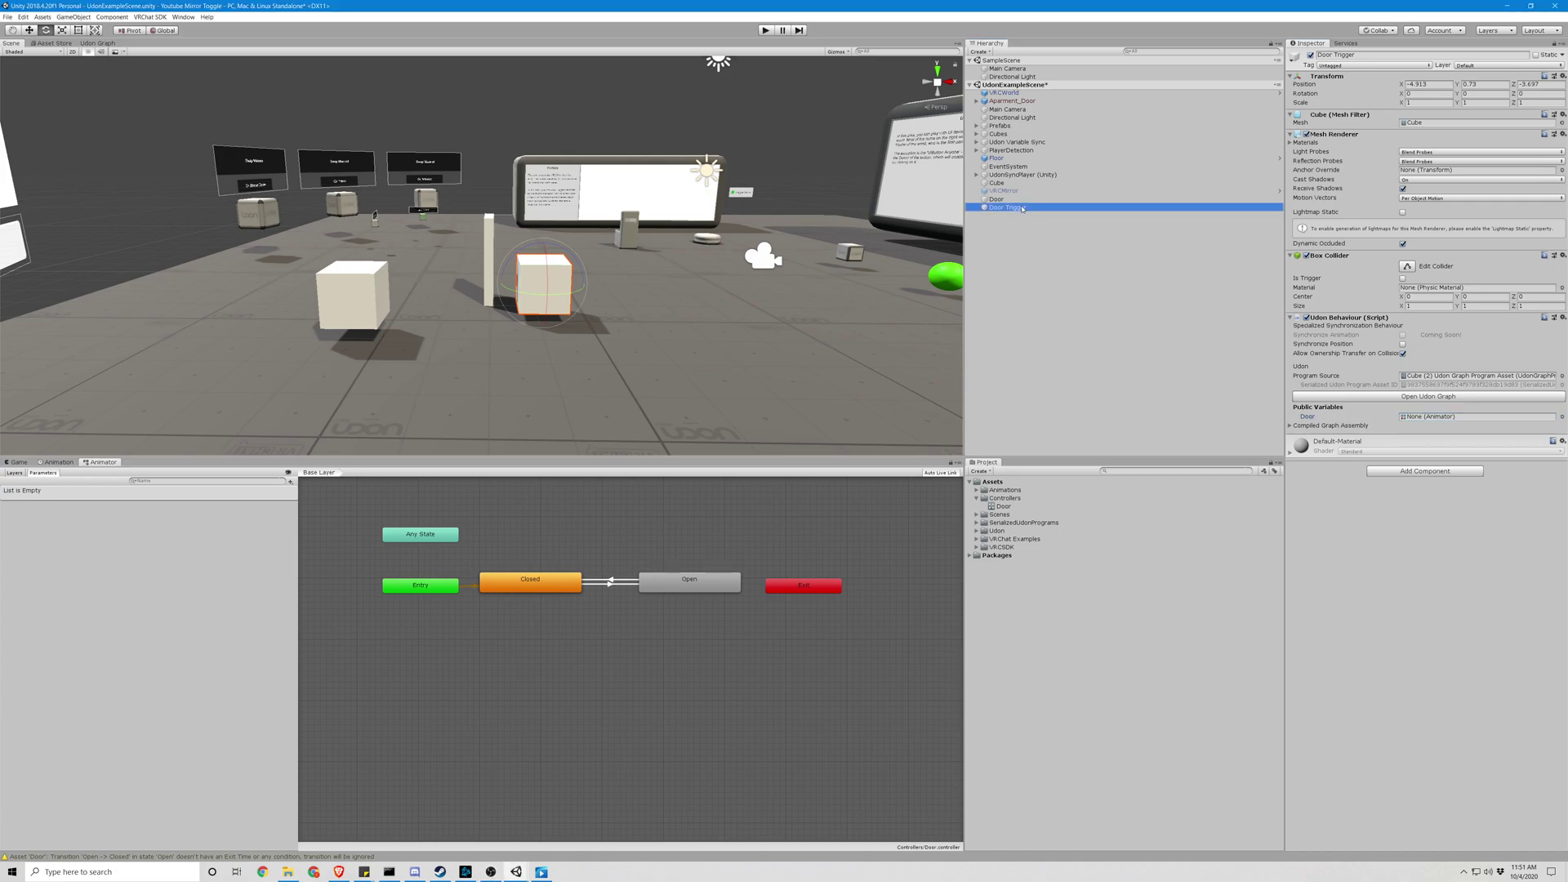
pyautogui.click(1561, 416)
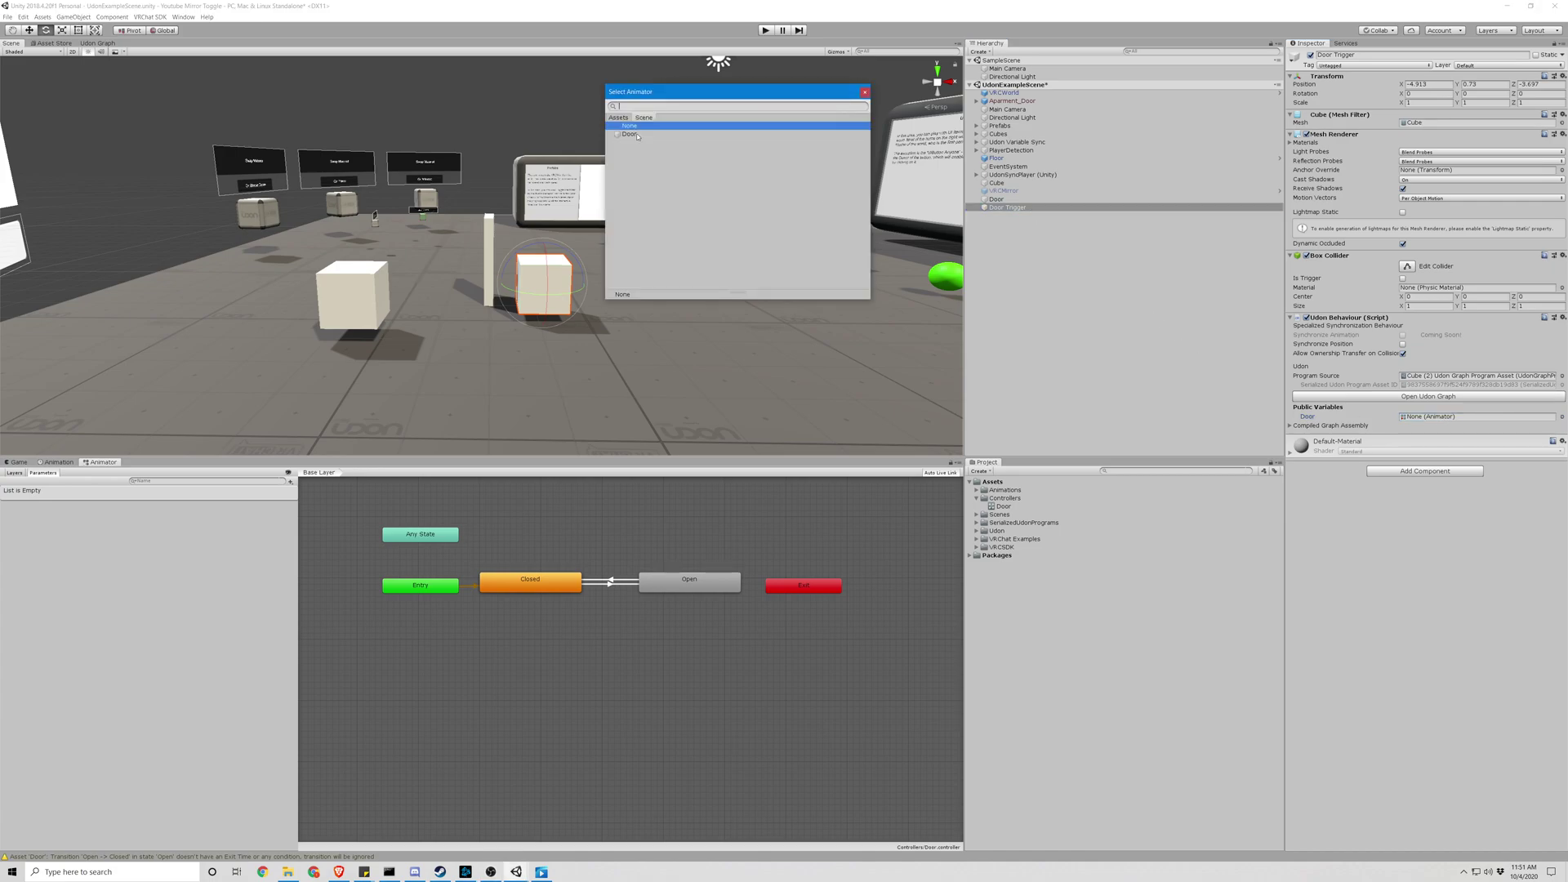
pyautogui.click(629, 135)
pyautogui.click(631, 135)
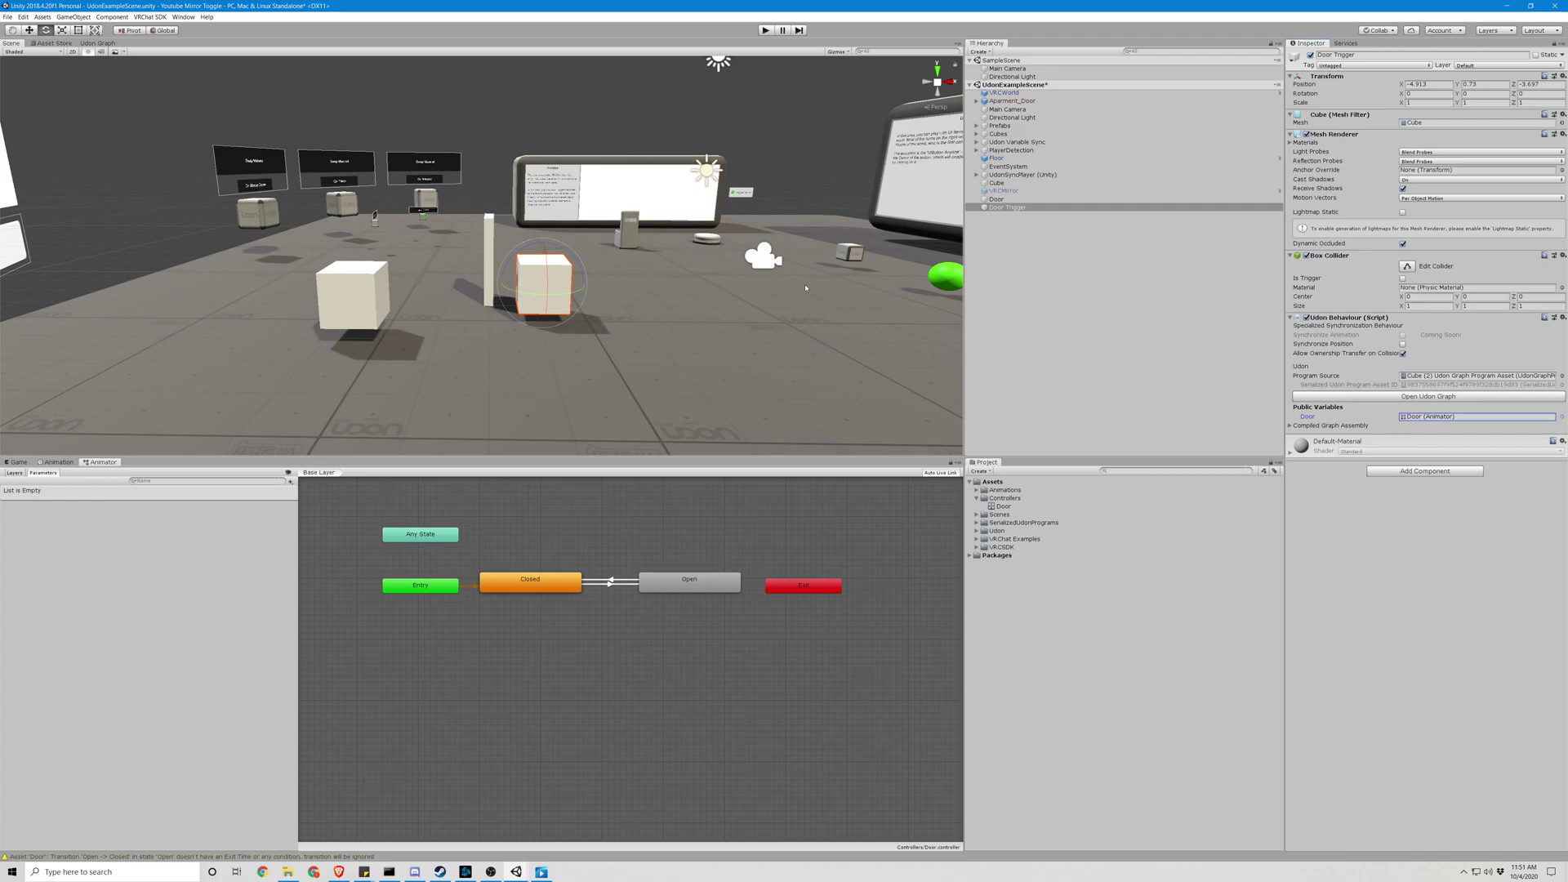
# - Select the Door, run the scene in Play mode to check its pose, and stop the run
pyautogui.click(1003, 200)
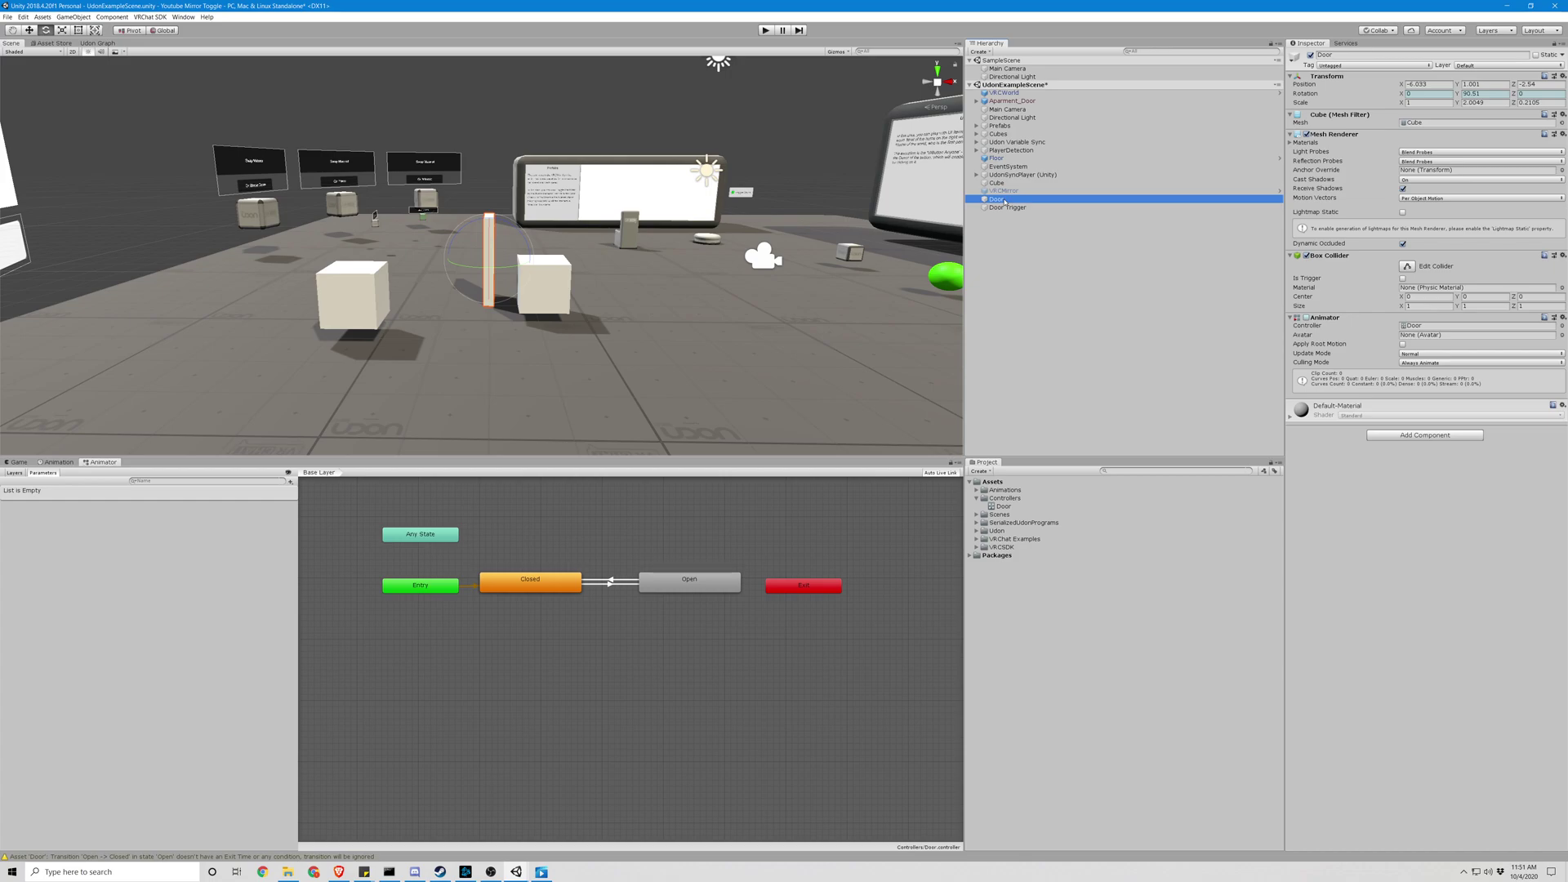
pyautogui.click(766, 30)
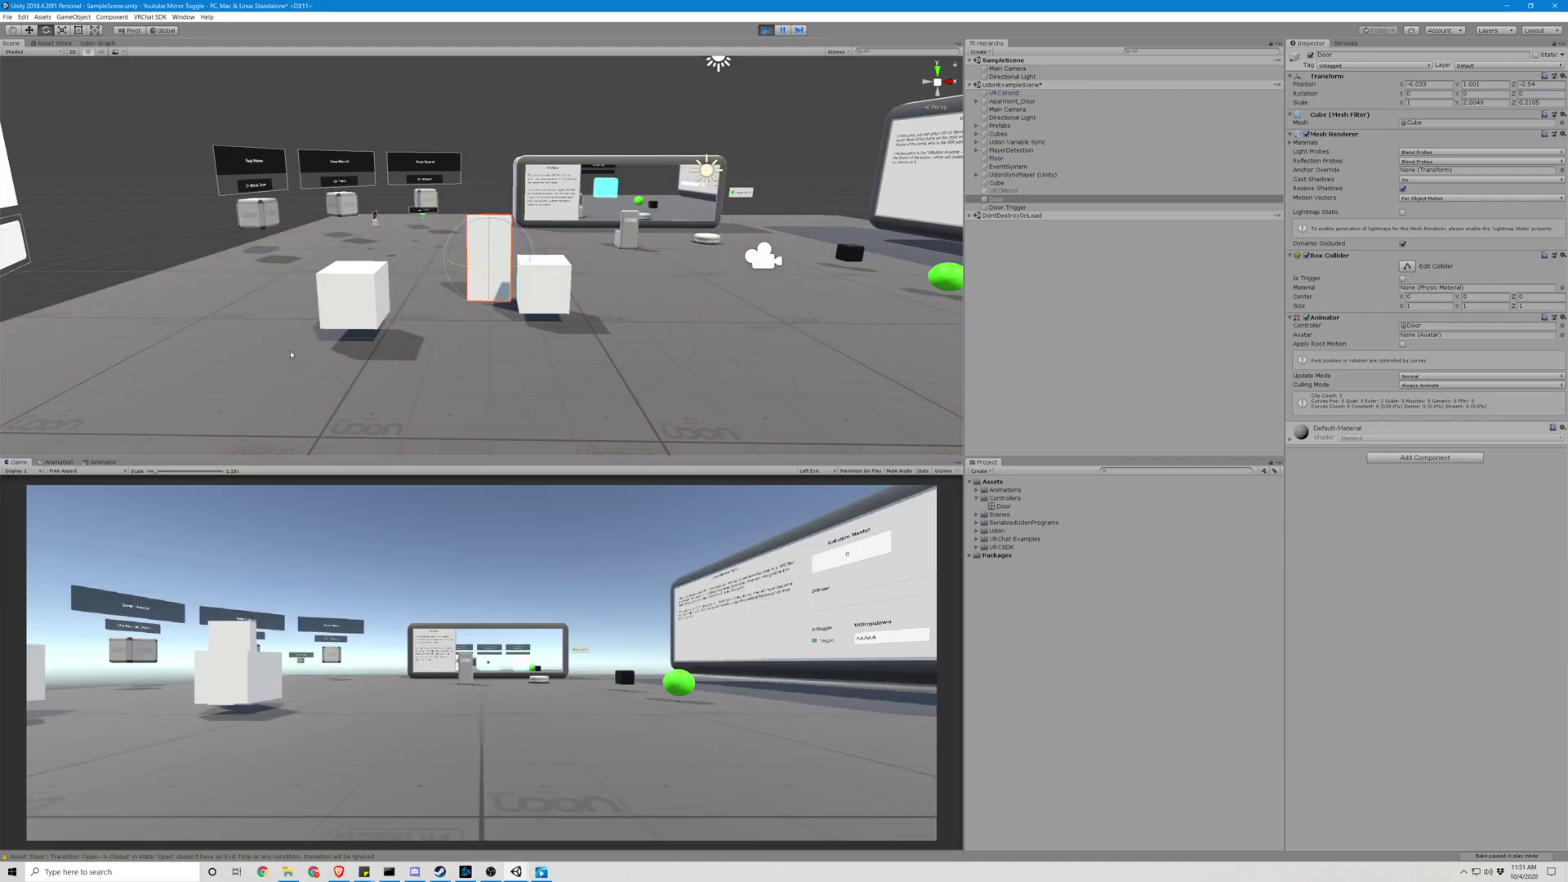
pyautogui.click(766, 32)
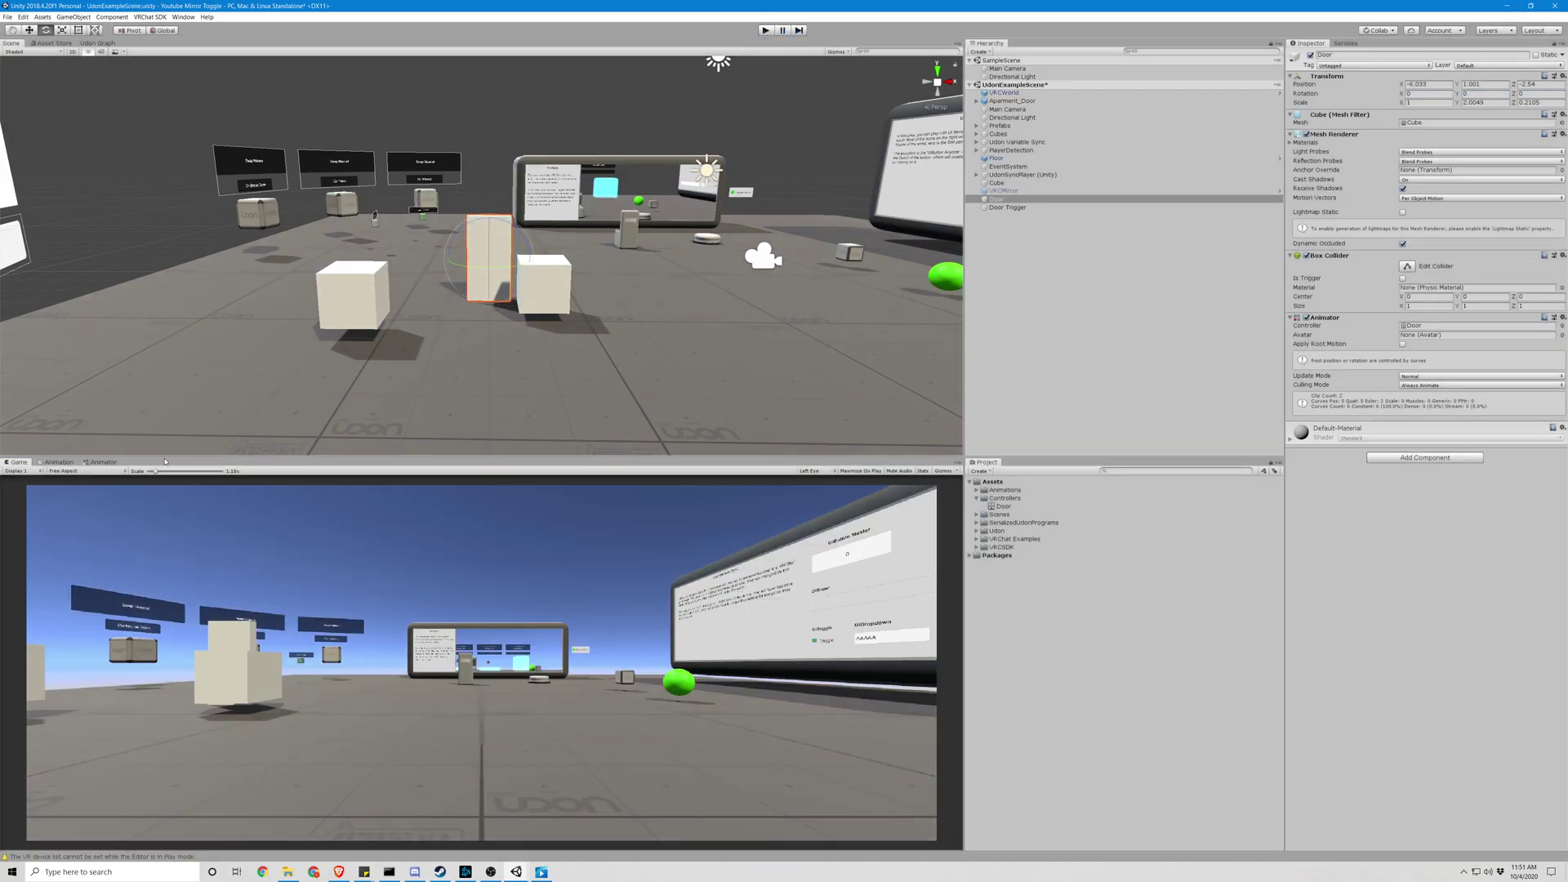
# - Add a Bool parameter named IsOpen to the Door's Animator controller
pyautogui.click(100, 462)
pyautogui.click(259, 499)
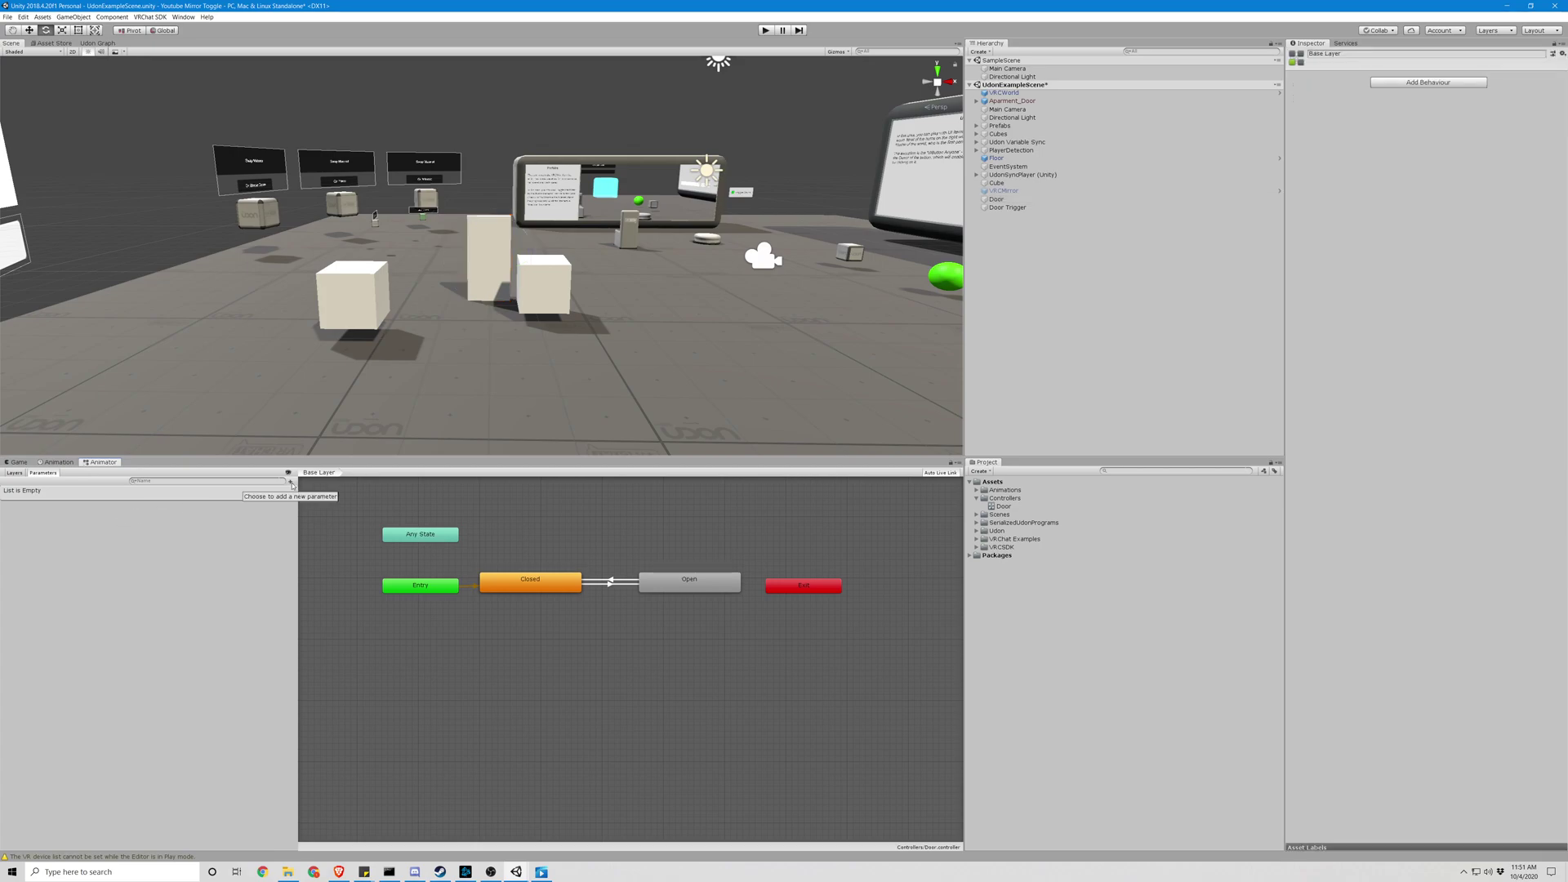
pyautogui.click(291, 482)
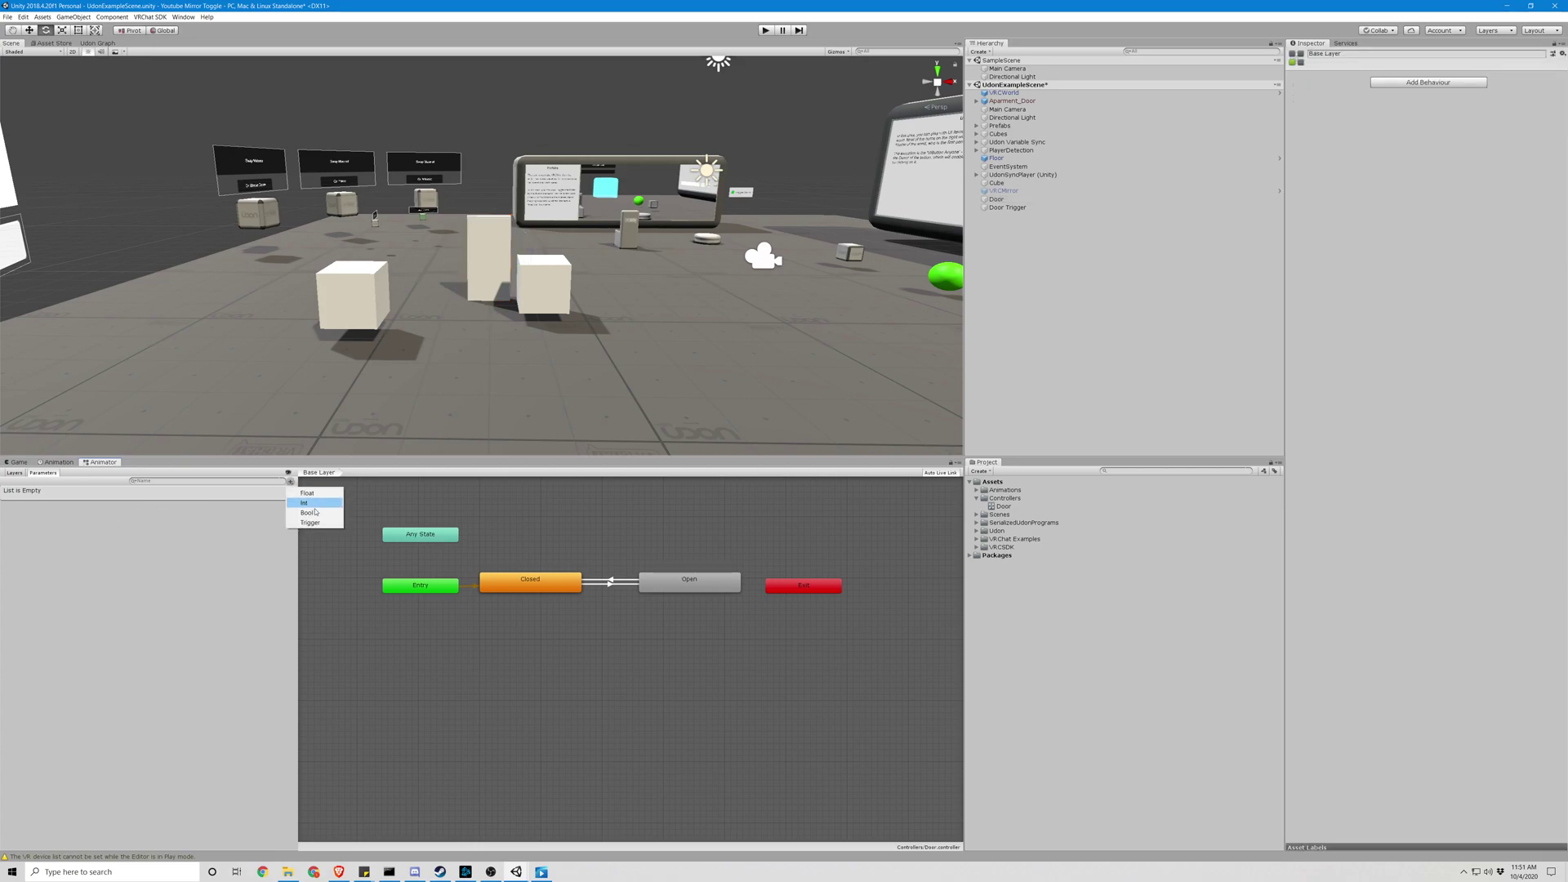
pyautogui.click(315, 515)
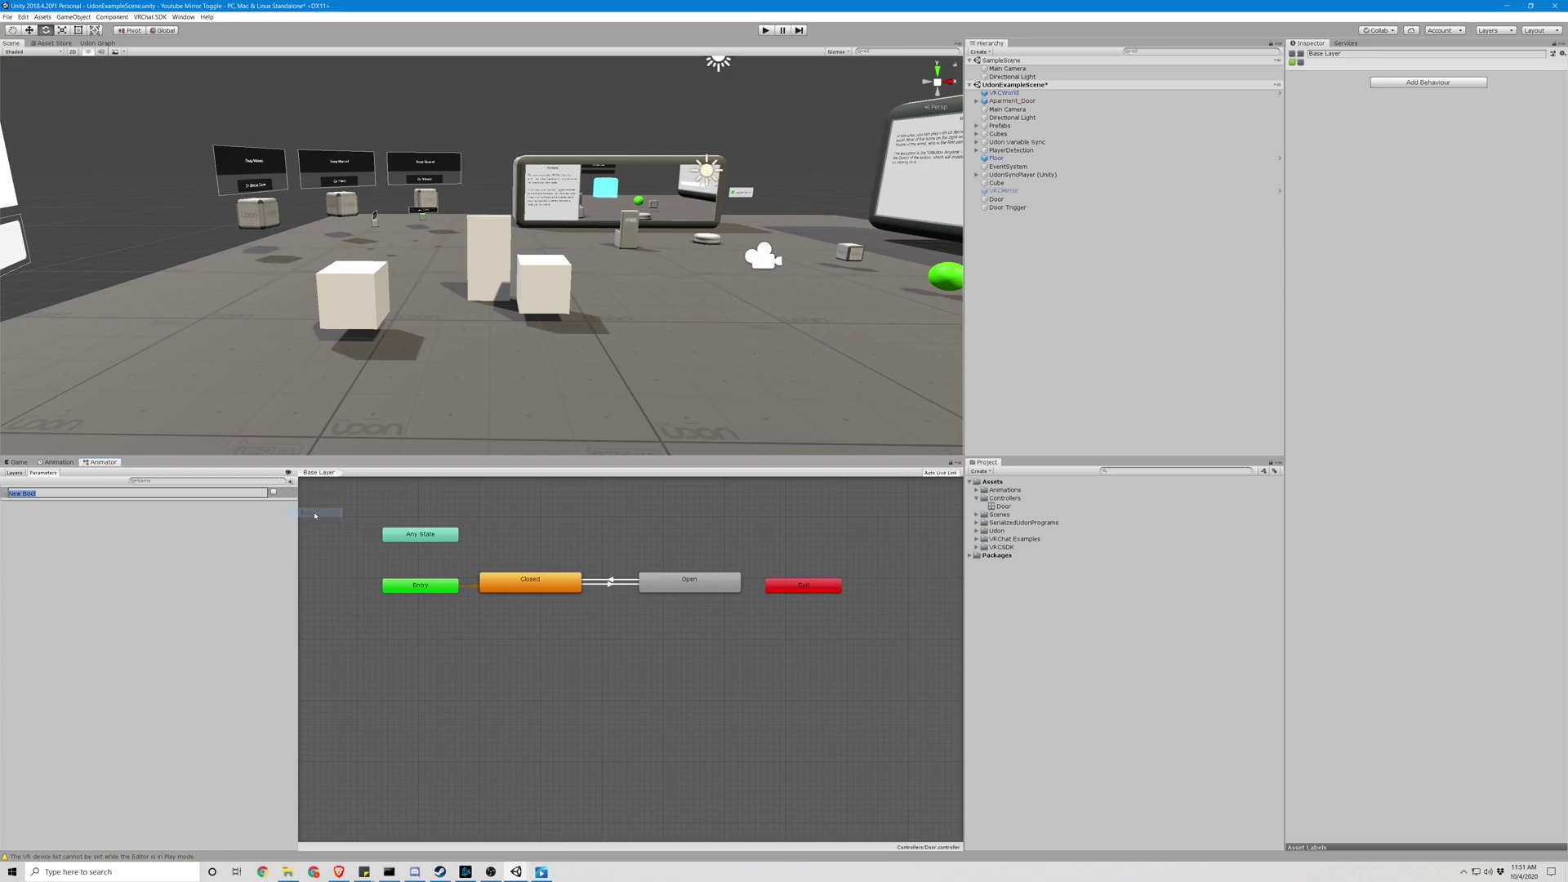
pyautogui.click(142, 494)
pyautogui.moveTo(43, 494); pyautogui.dragTo(17, 488)
pyautogui.write('IsOpen')
pyautogui.press('Return')
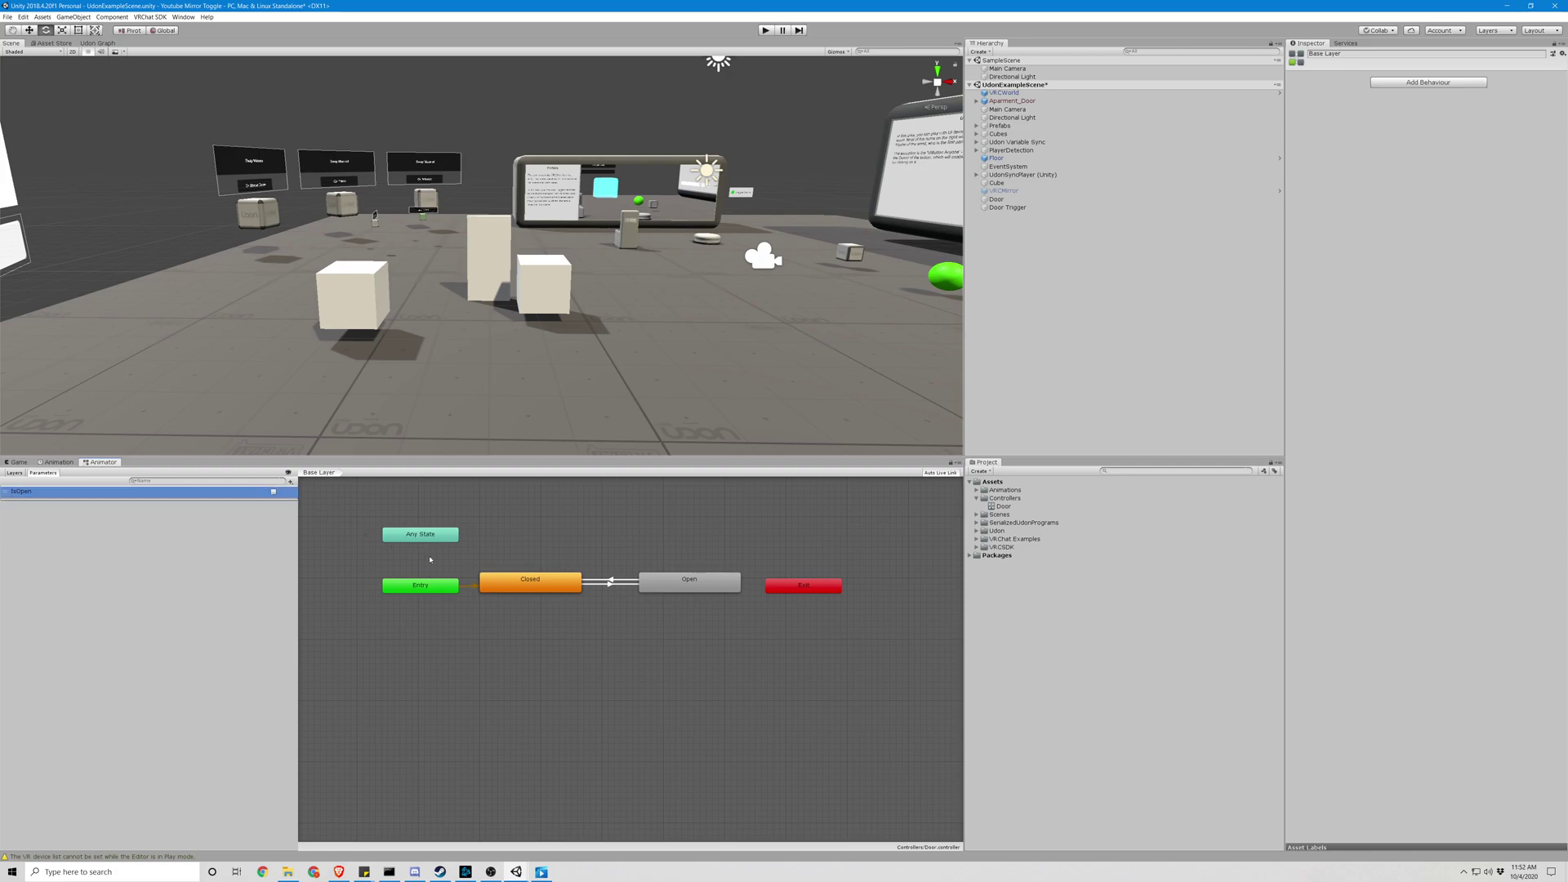
# - Add the condition IsOpen true to the Closed-to-Open transition and IsOpen false to the Open-to-Closed transition
pyautogui.click(607, 586)
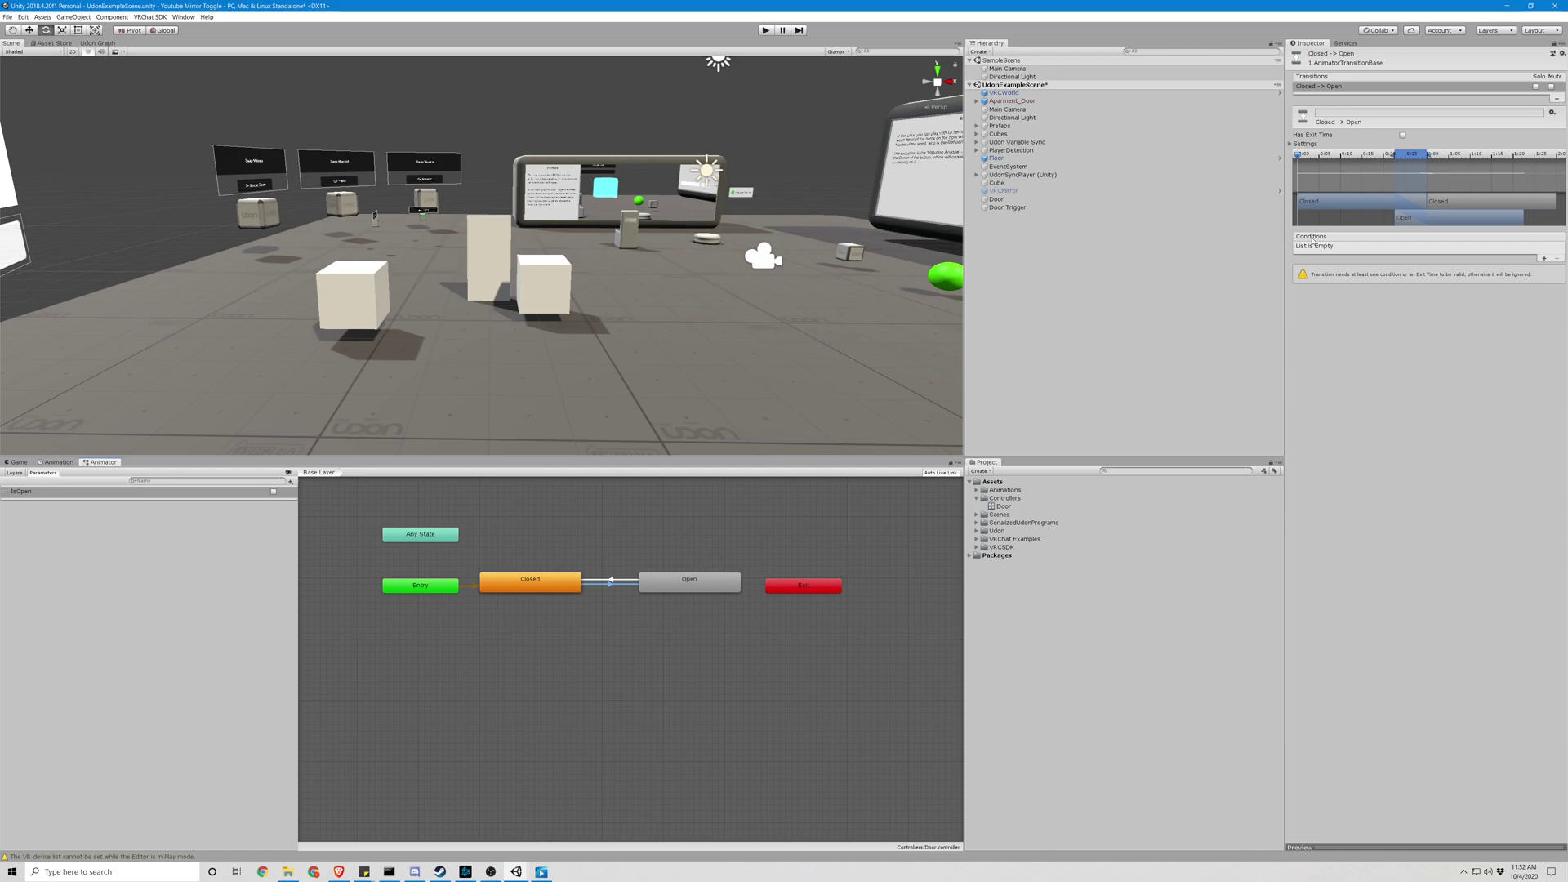
pyautogui.click(1544, 259)
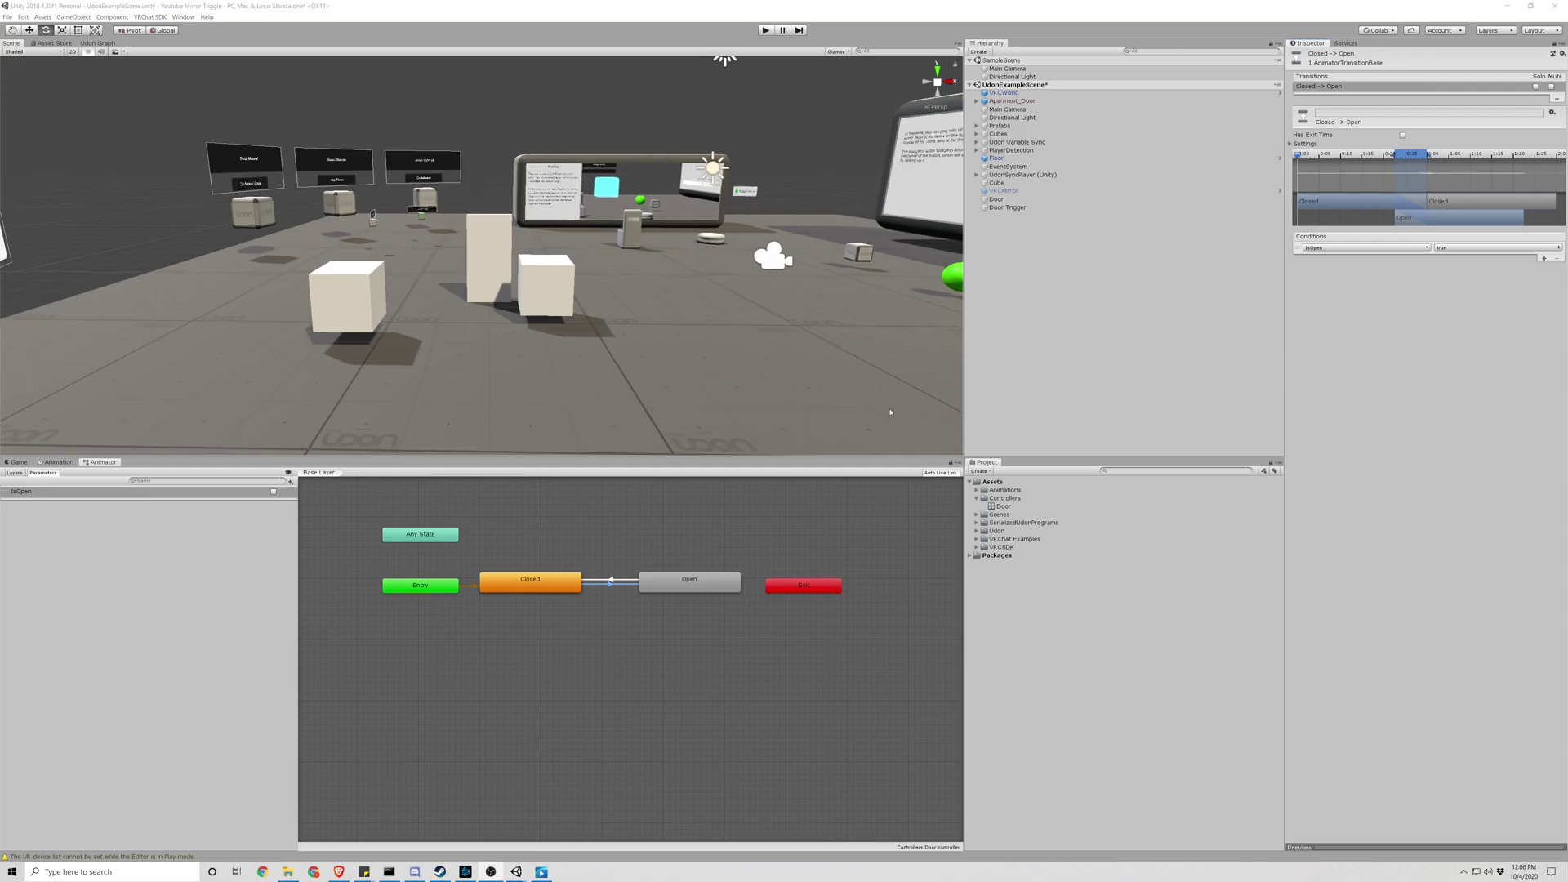
pyautogui.click(612, 581)
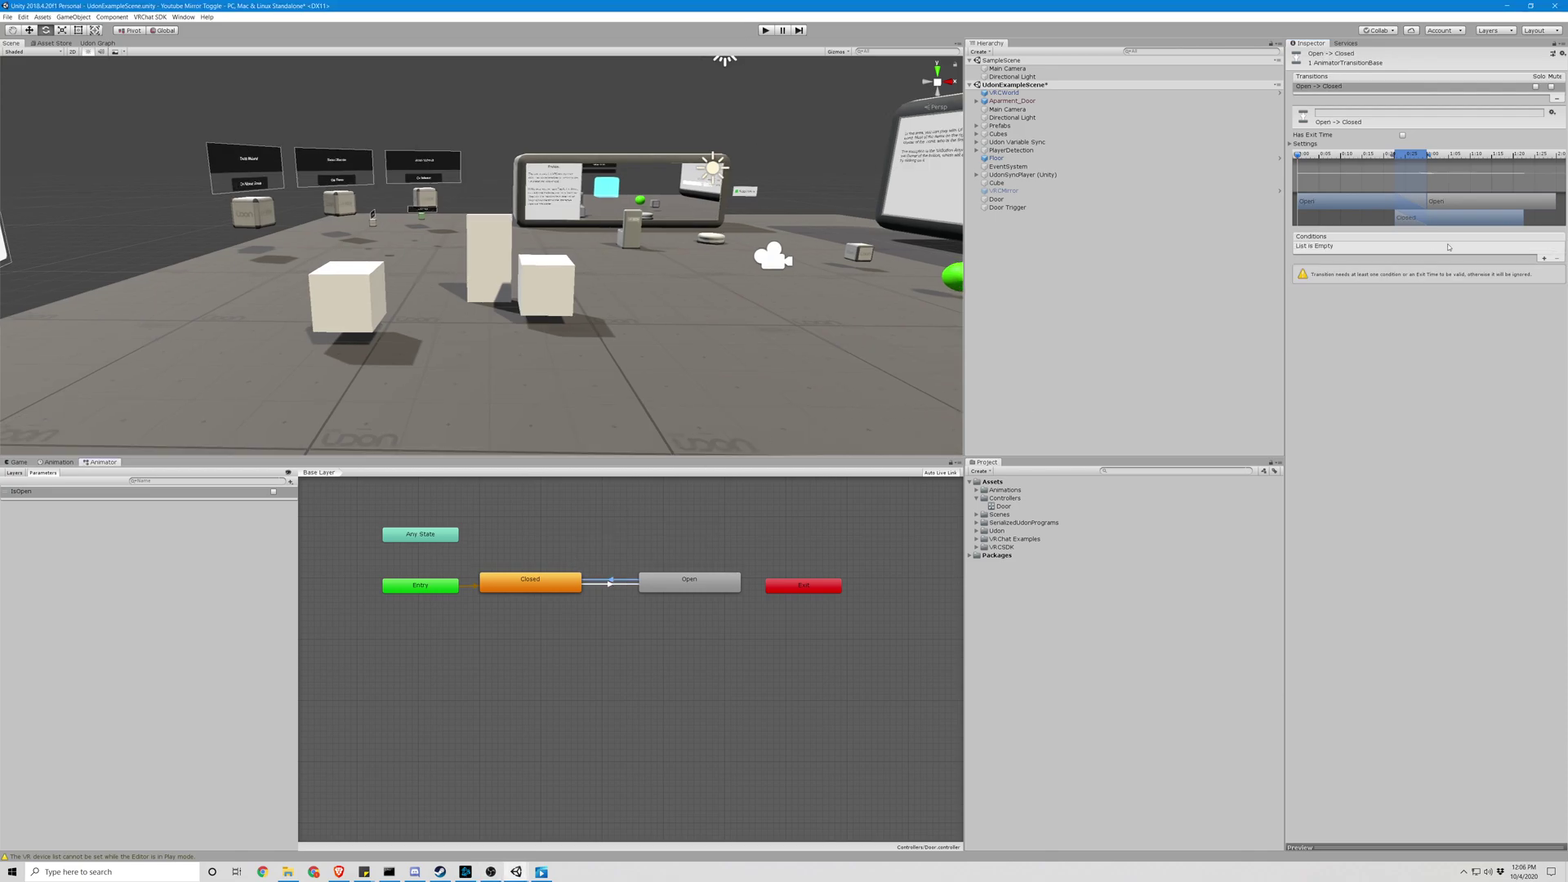
pyautogui.click(1543, 258)
pyautogui.click(1458, 247)
pyautogui.click(1462, 267)
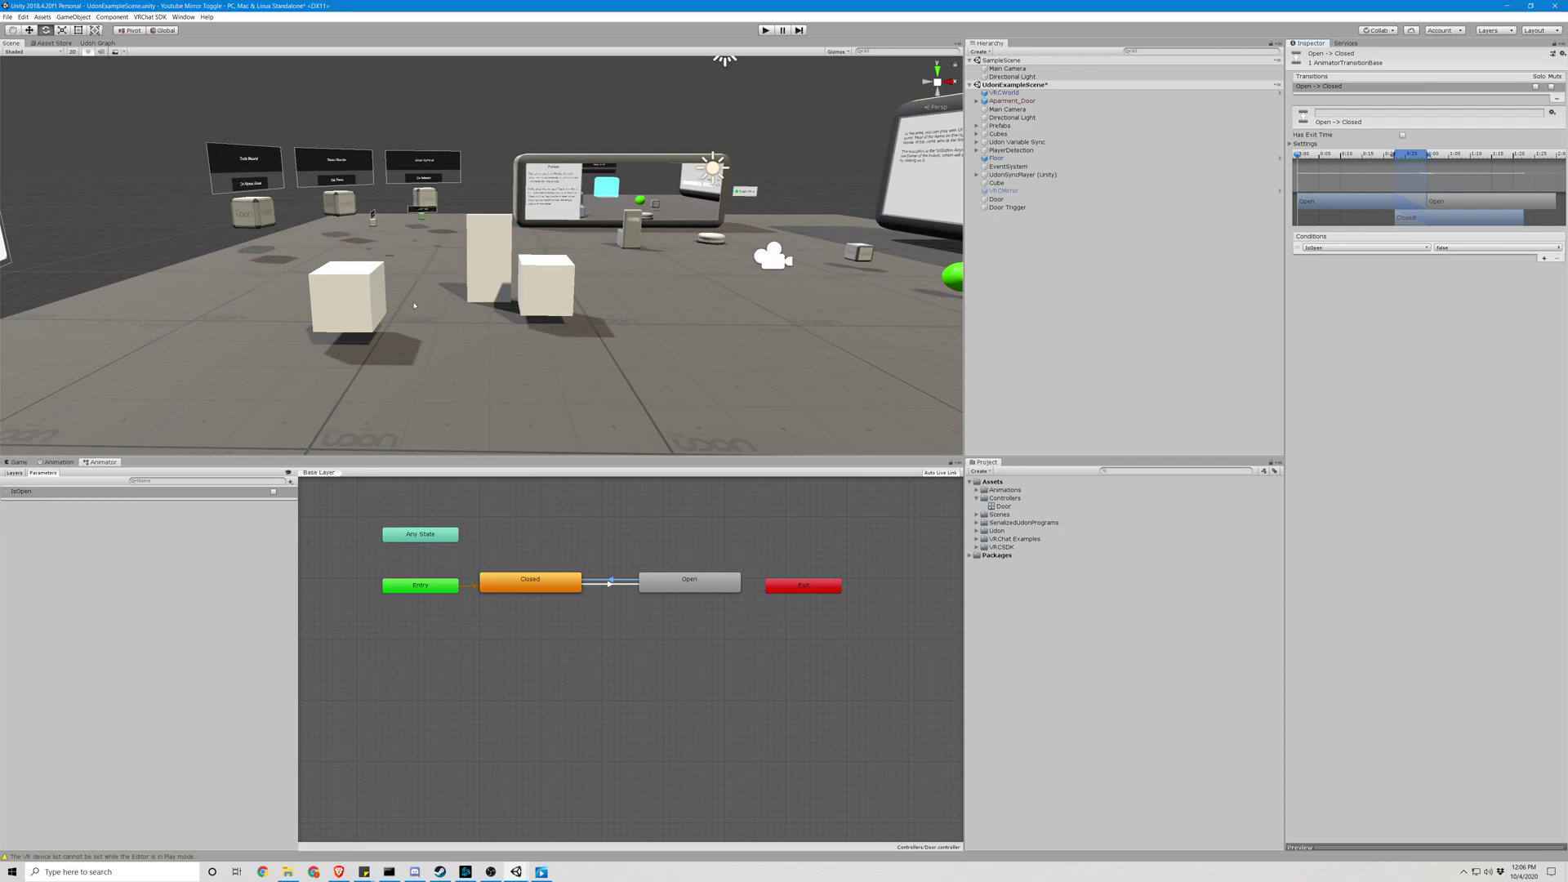
# - Open the Door Trigger's Udon graph and set the name input of both Animator Set Bool nodes to IsOpen
pyautogui.click(490, 245)
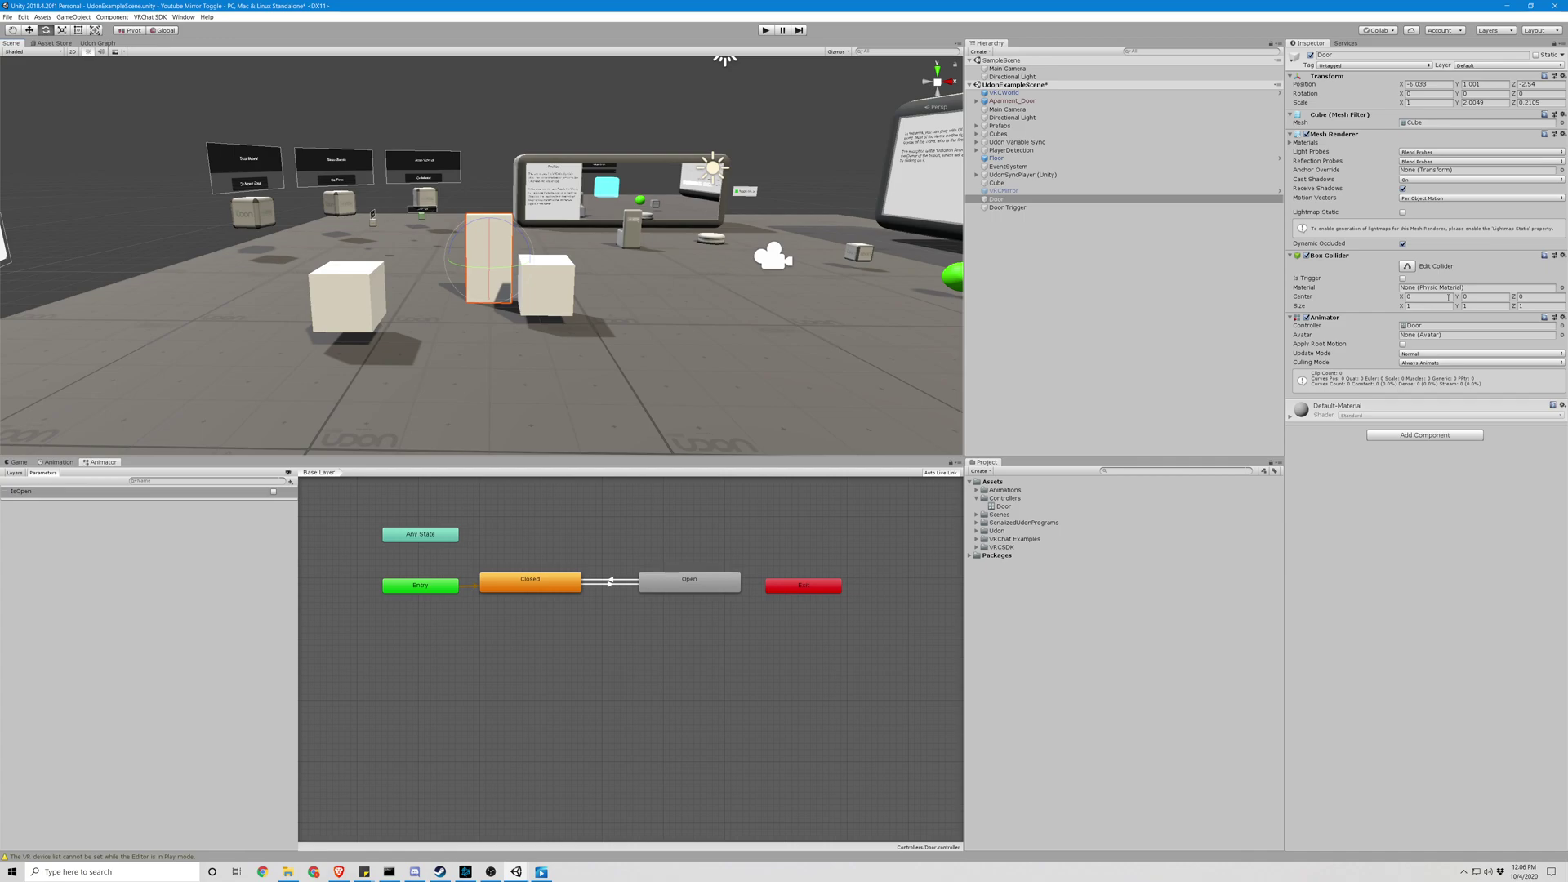
pyautogui.click(548, 288)
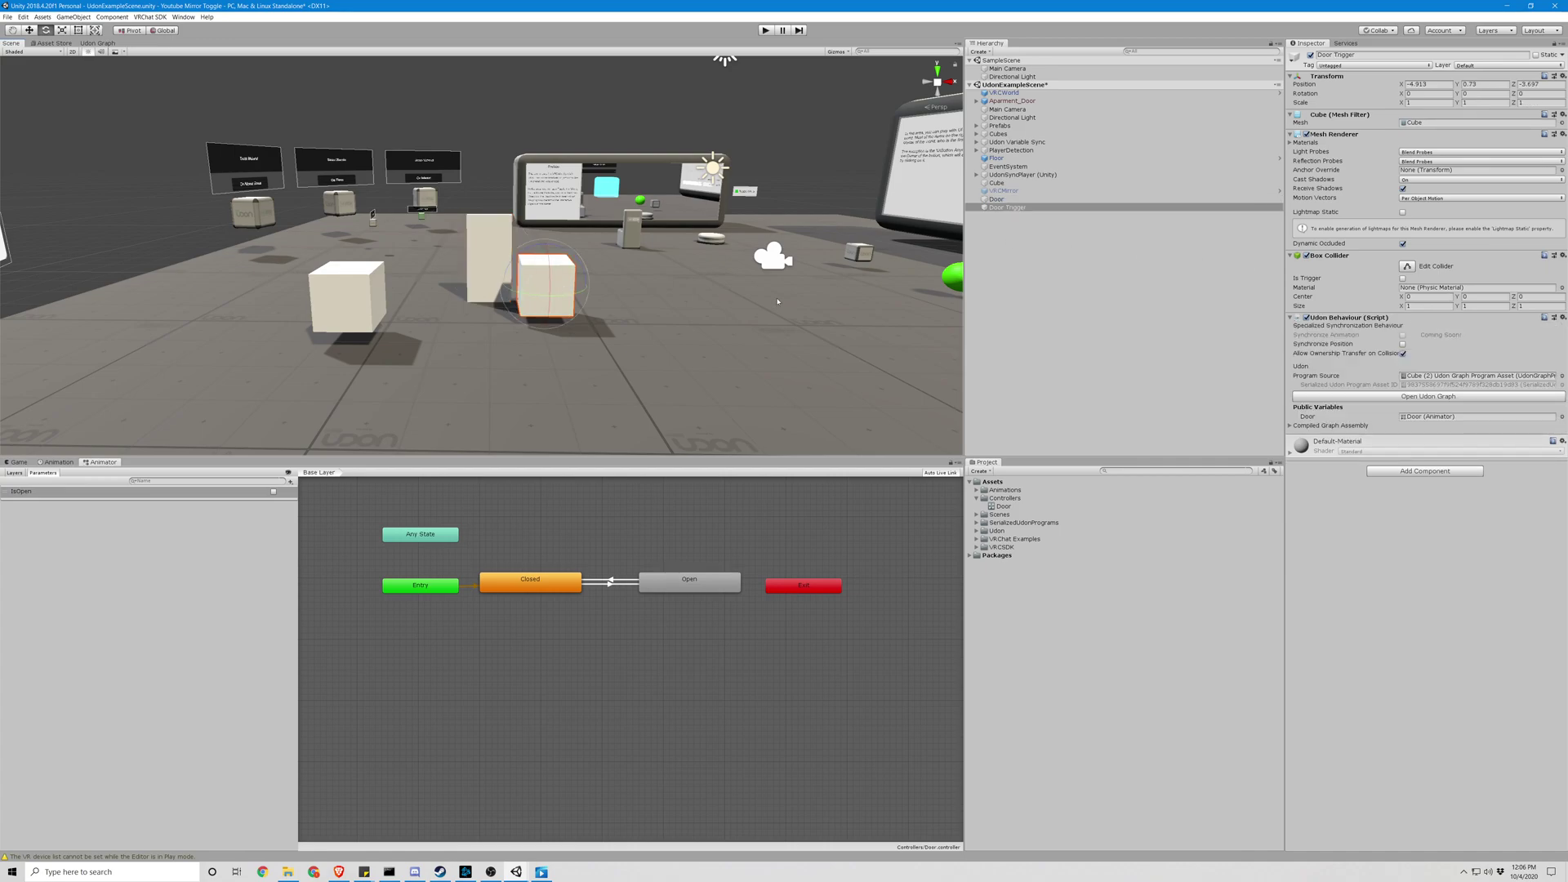
pyautogui.click(1447, 396)
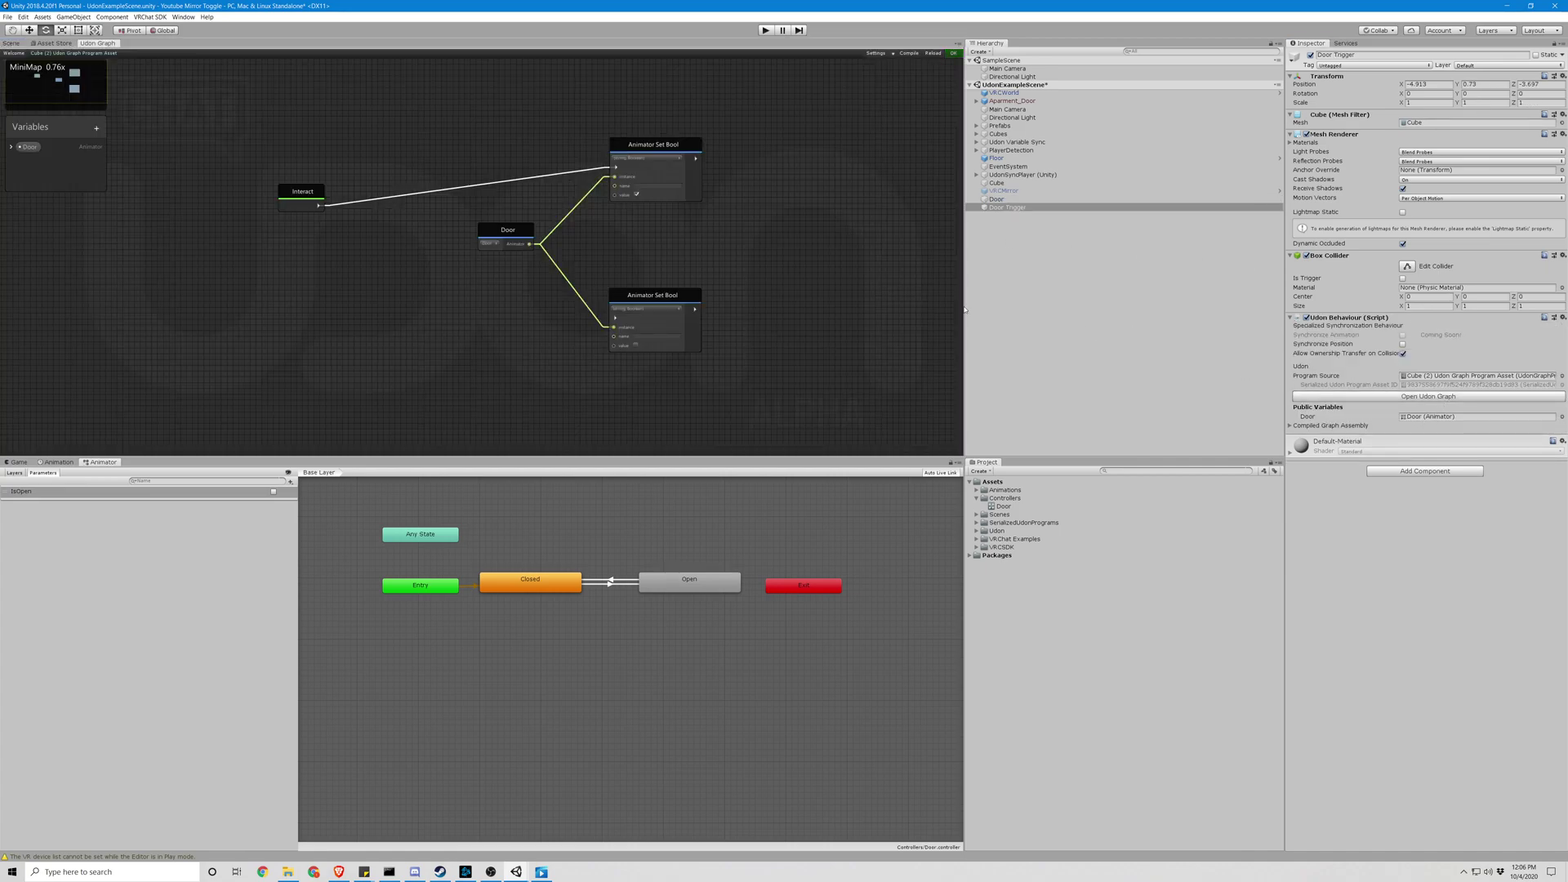
pyautogui.scroll(4, 803, 349)
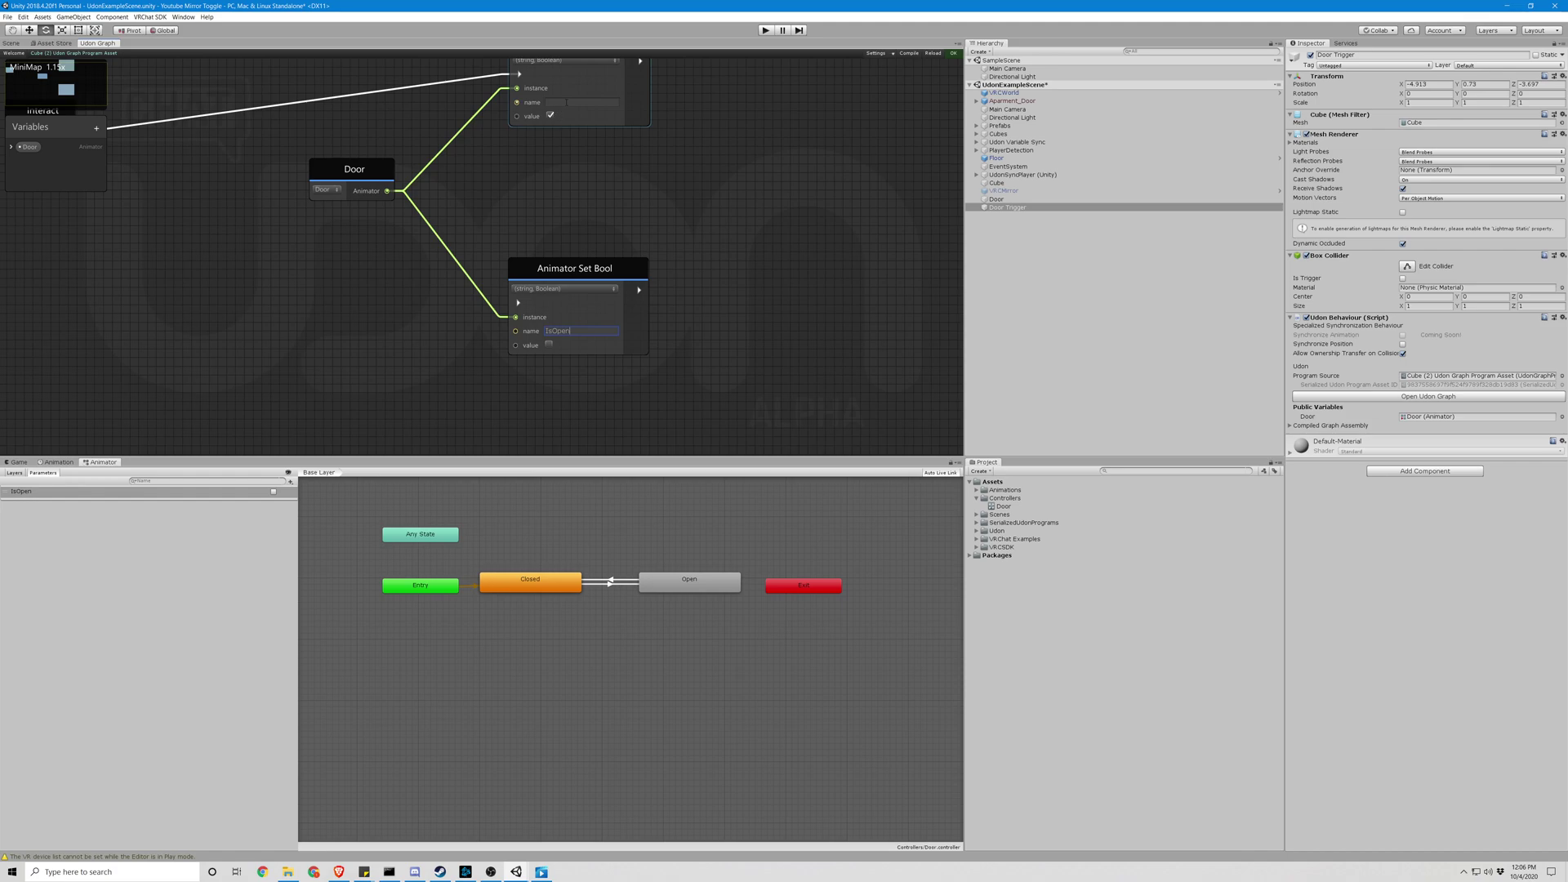
pyautogui.click(567, 101)
pyautogui.click(679, 211)
pyautogui.scroll(-8, 711, 209)
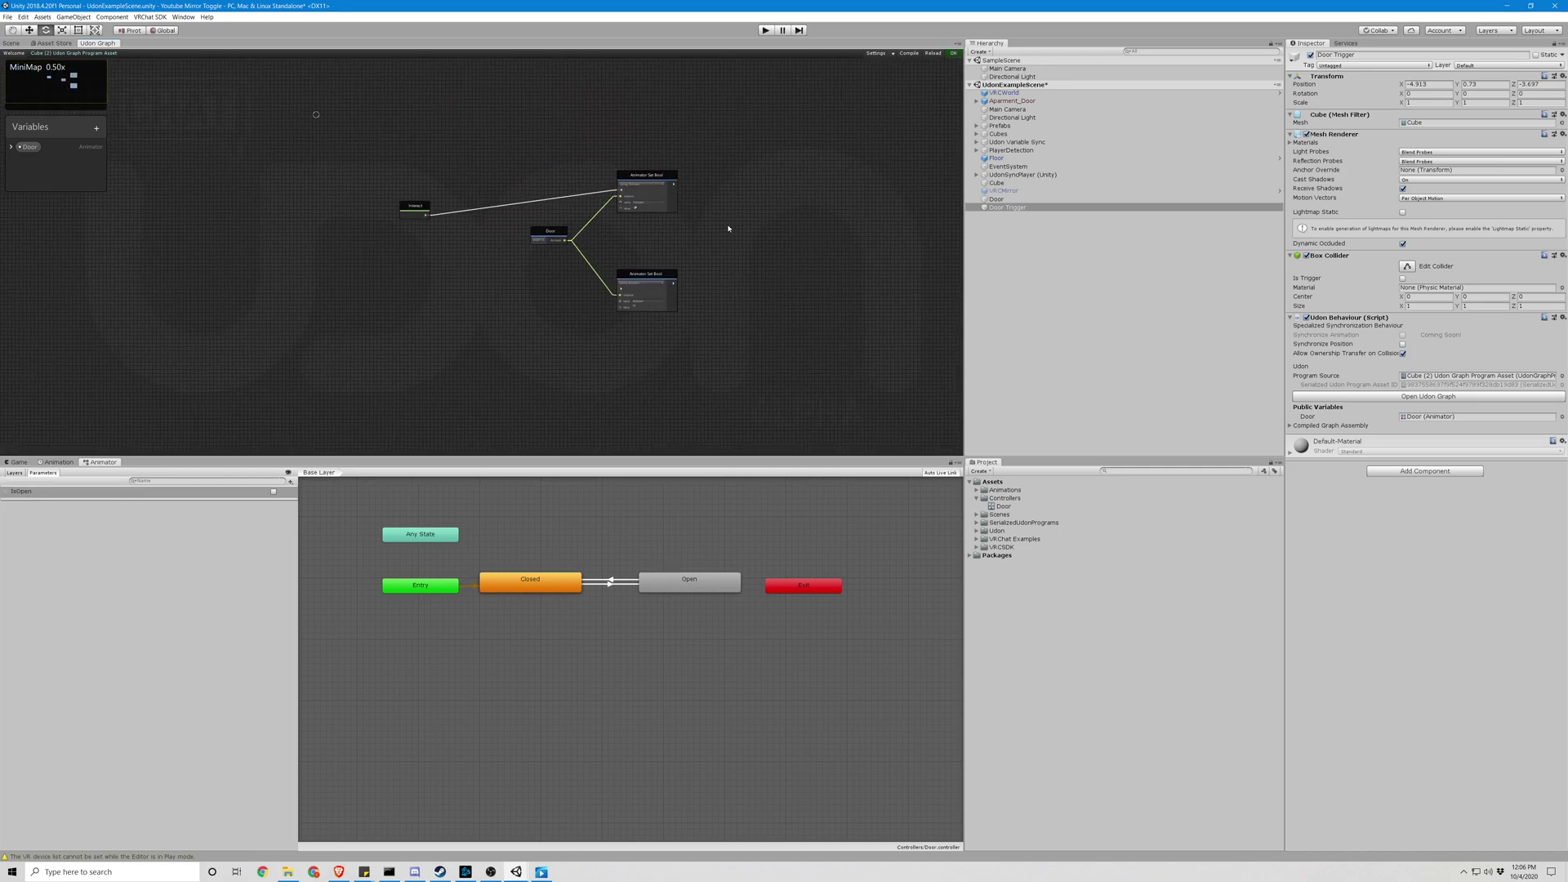
pyautogui.moveTo(557, 146); pyautogui.dragTo(509, 144, button='middle')
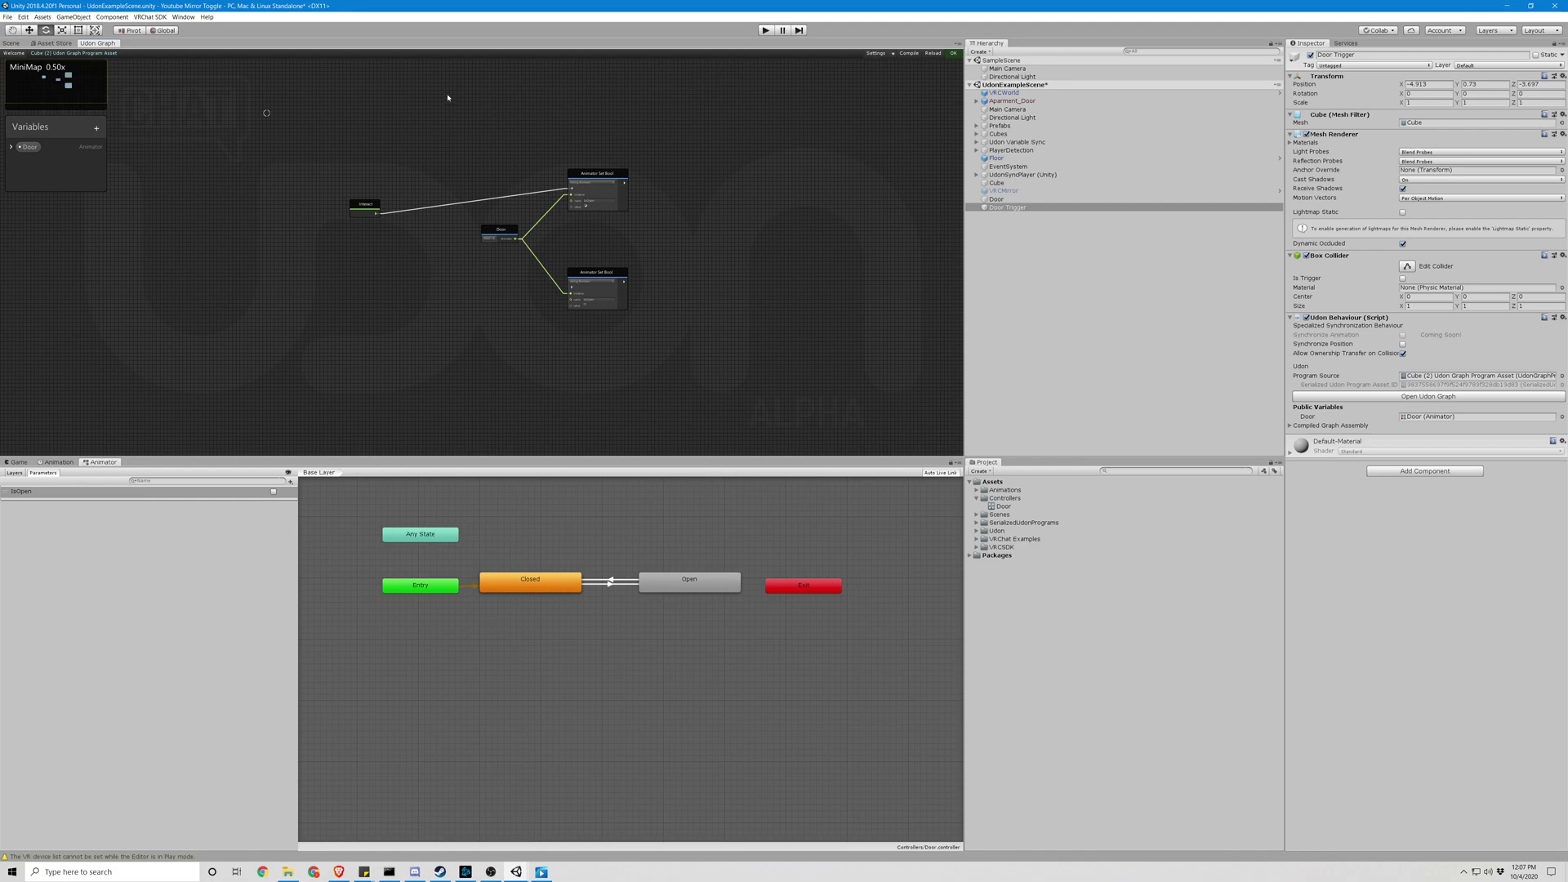
# - Run the scene in Play mode, toggle the IsOpen parameter repeatedly to check the door's transitions, and stop the run
pyautogui.click(12, 44)
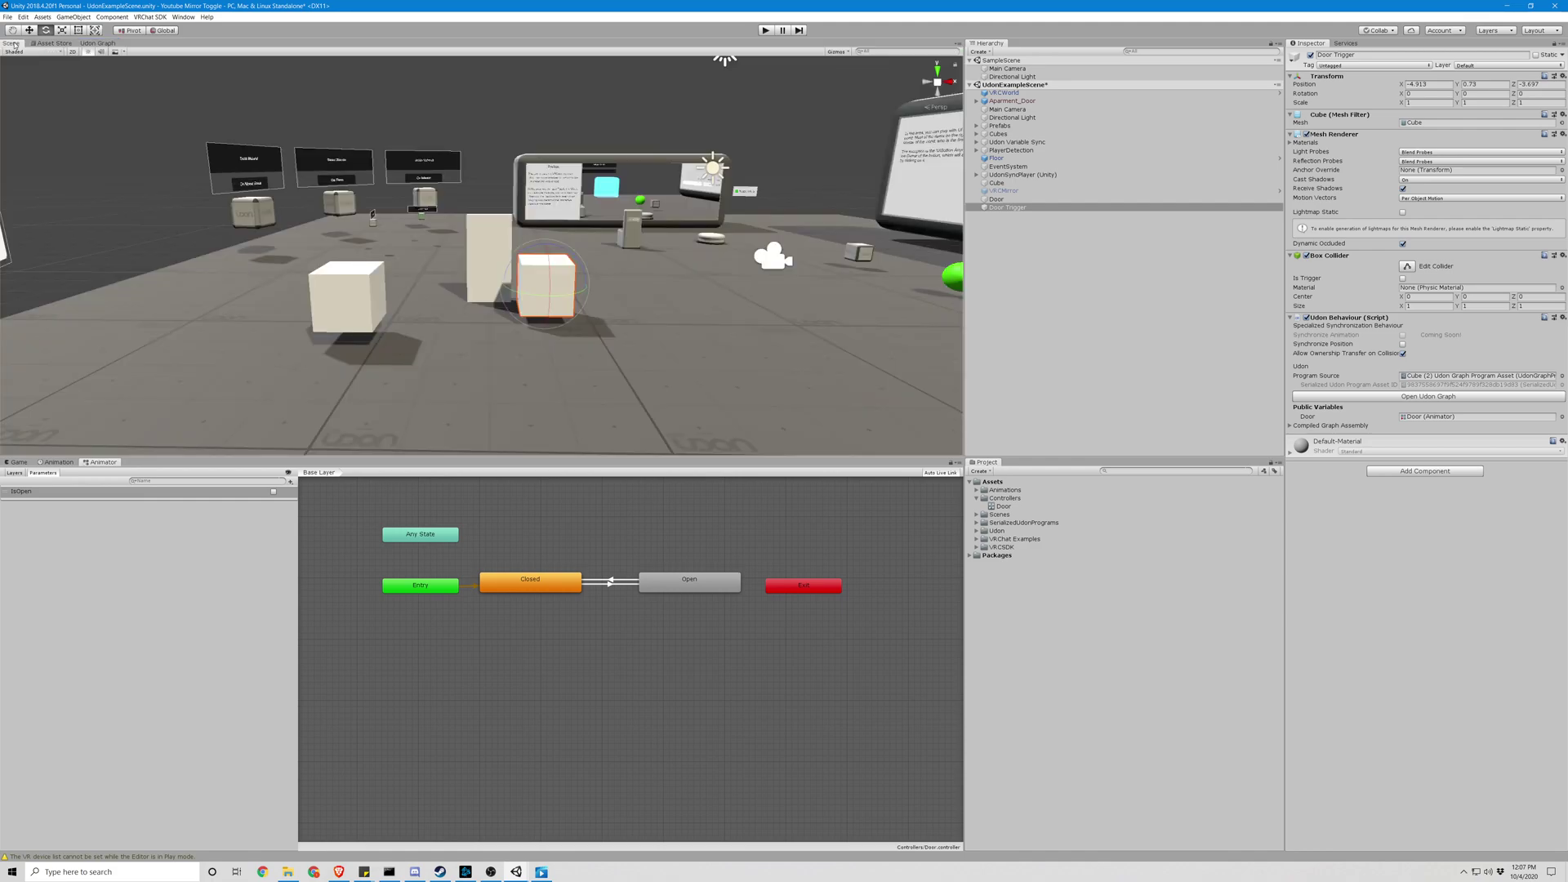
pyautogui.click(765, 30)
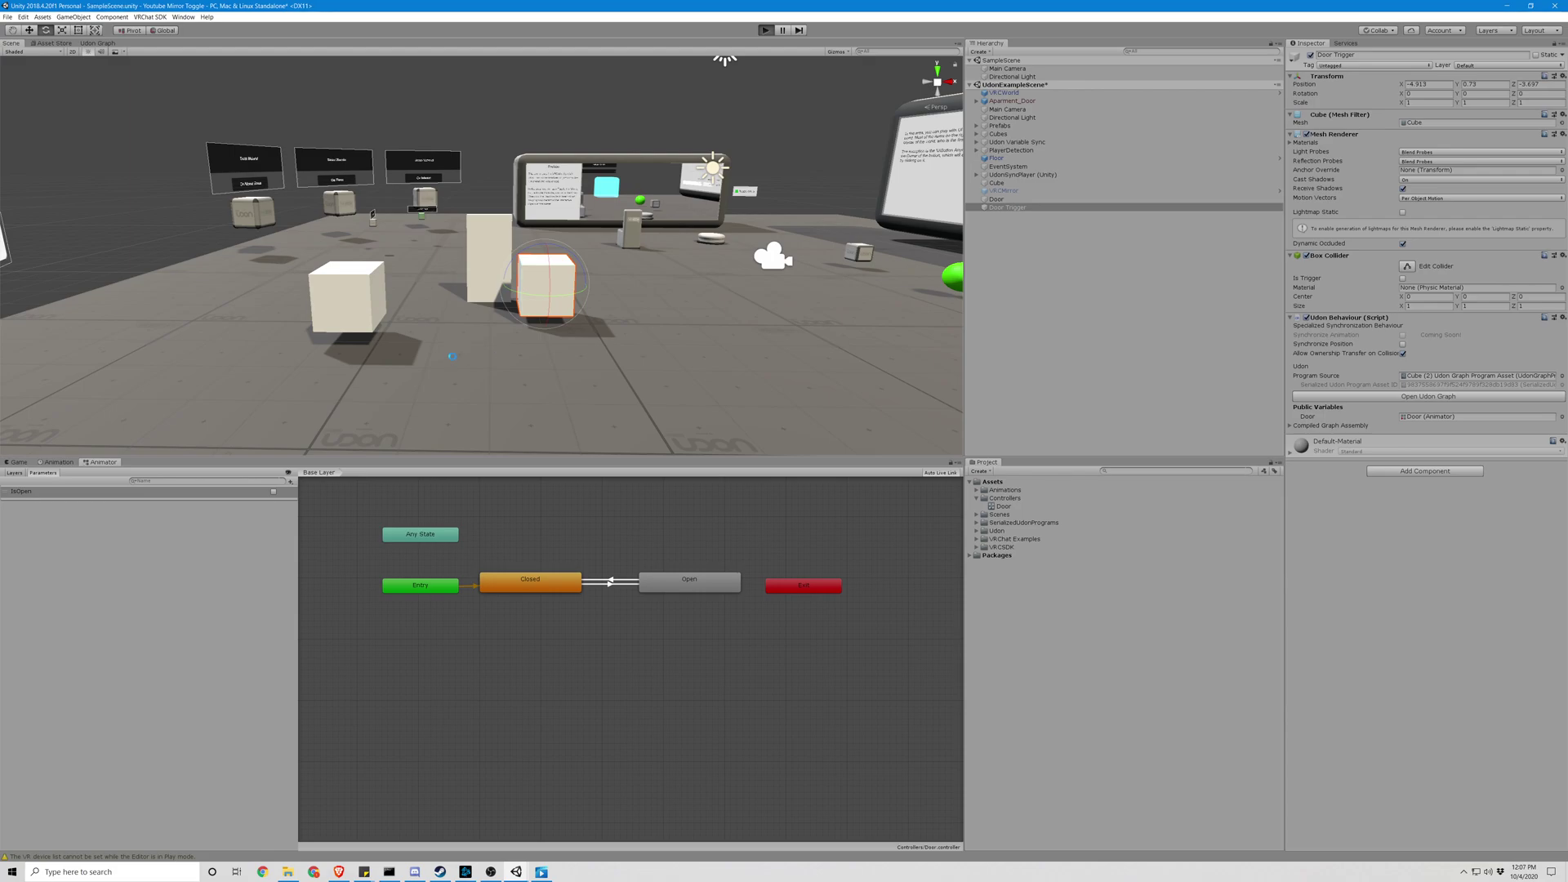
pyautogui.click(99, 462)
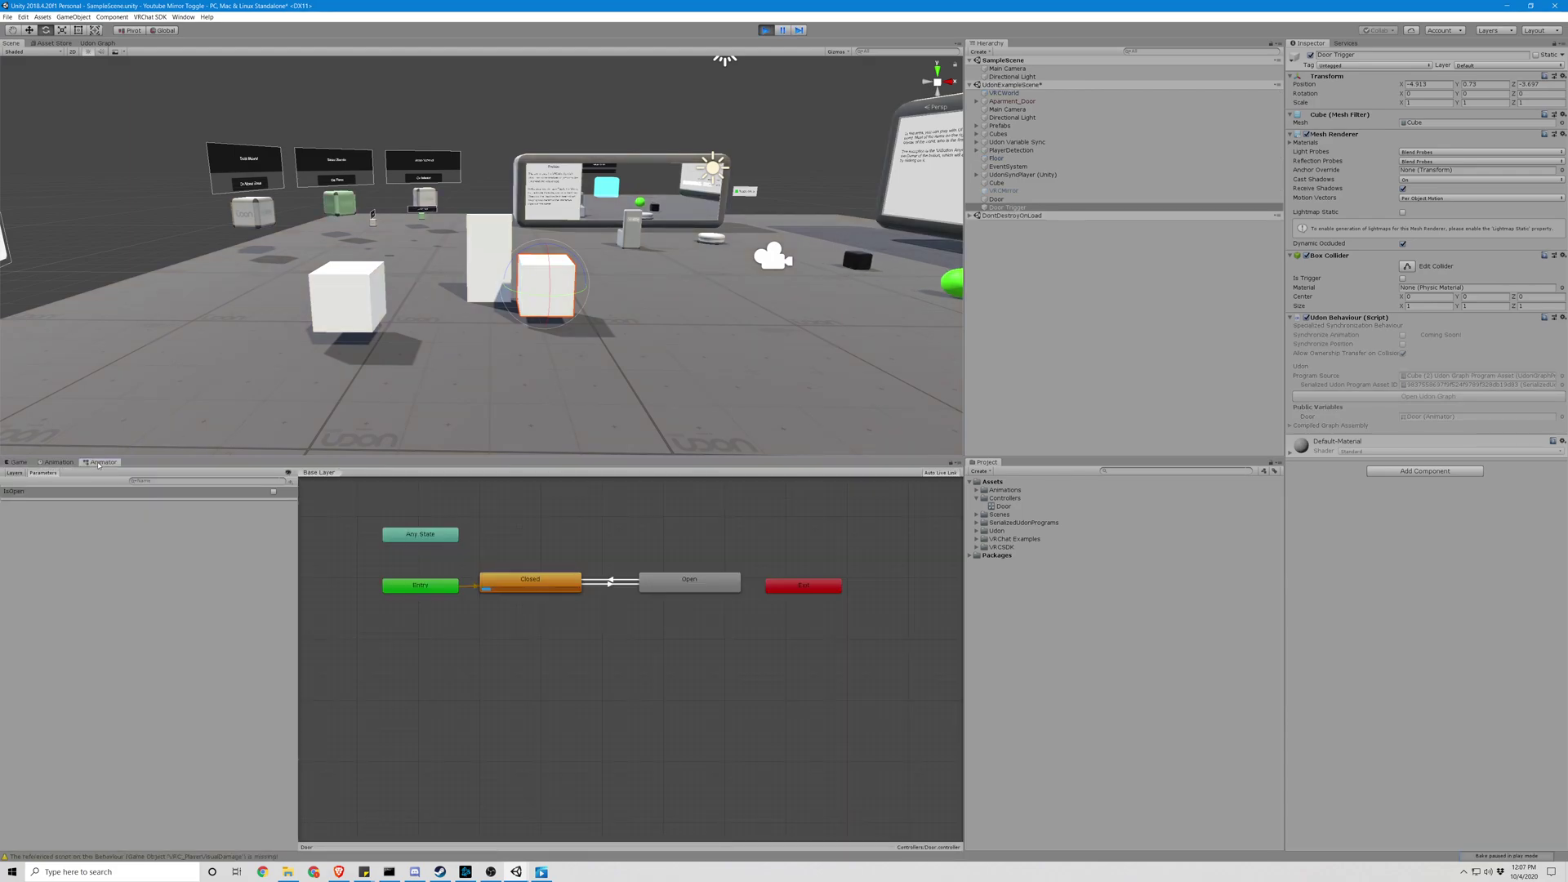
pyautogui.click(275, 493)
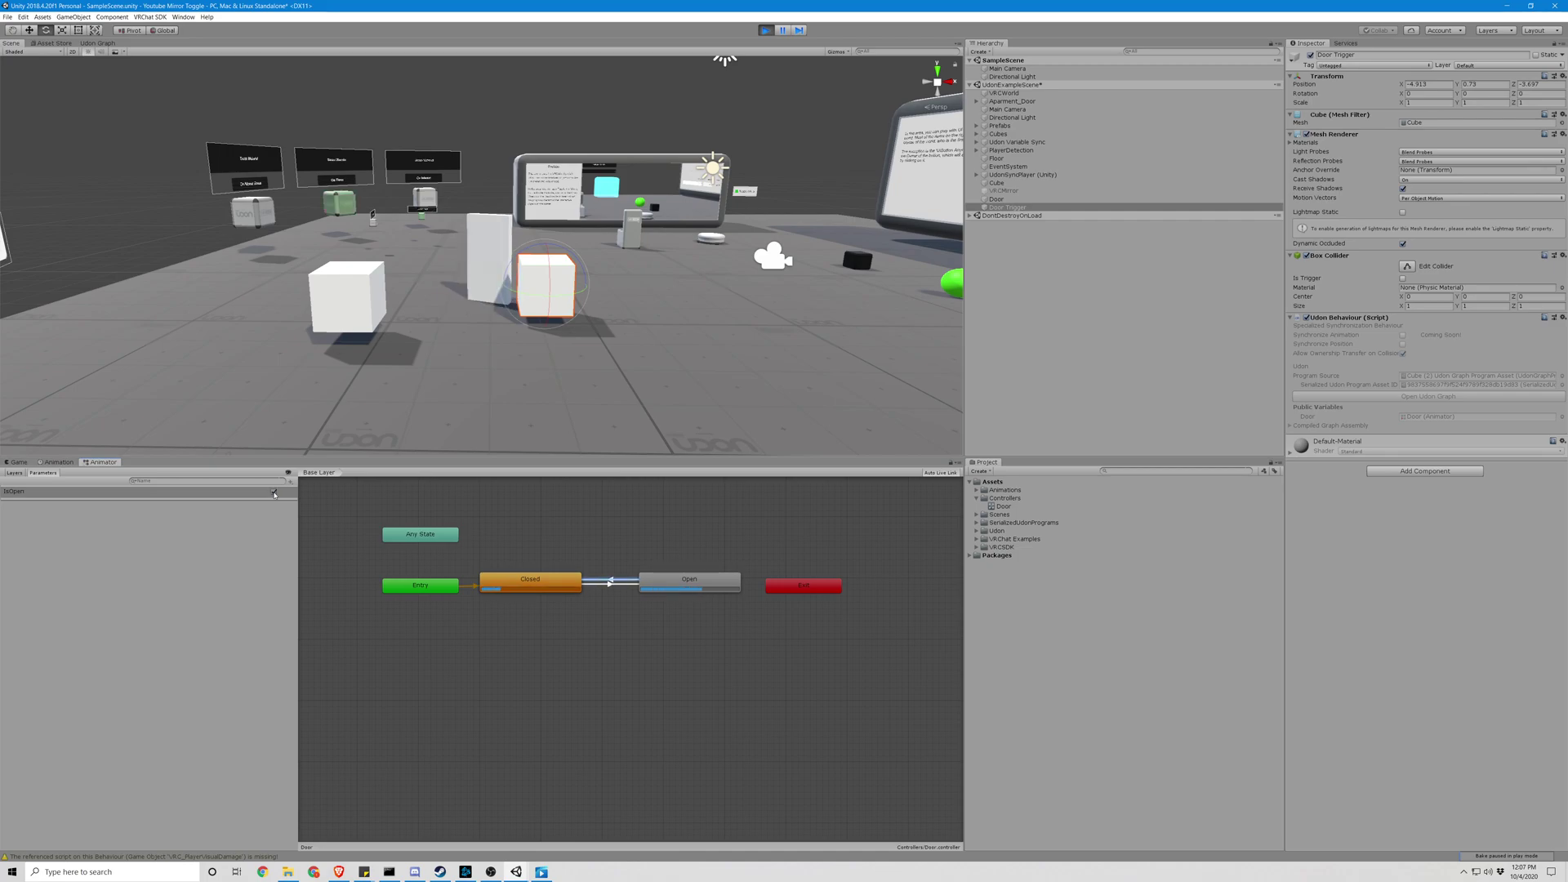
pyautogui.click(274, 493)
pyautogui.click(274, 493)
pyautogui.click(274, 494)
pyautogui.click(274, 493)
pyautogui.click(275, 494)
pyautogui.click(274, 494)
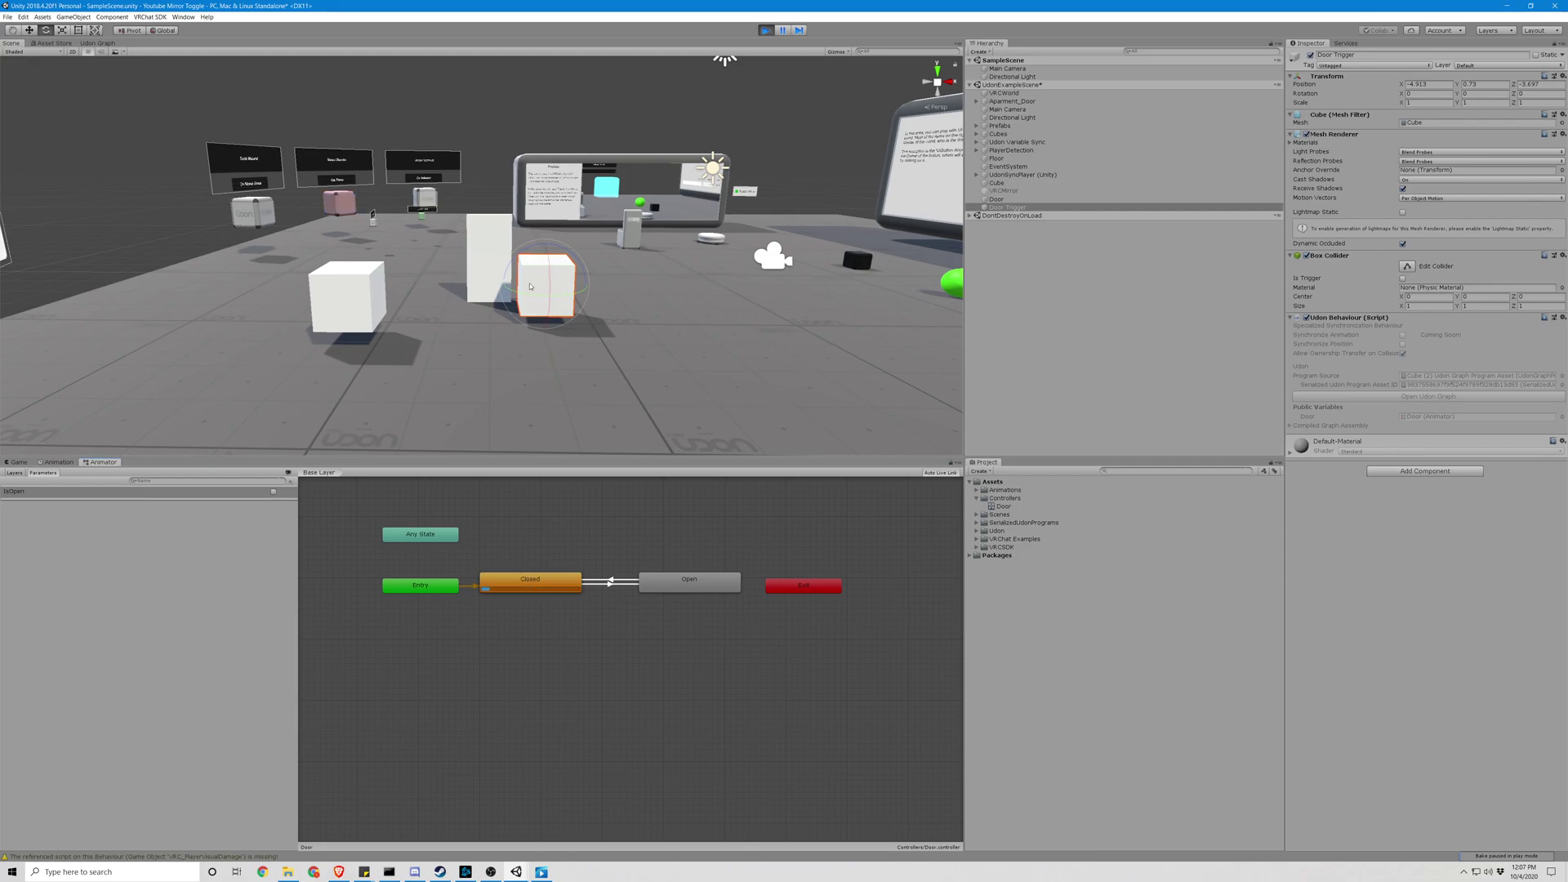
pyautogui.click(766, 31)
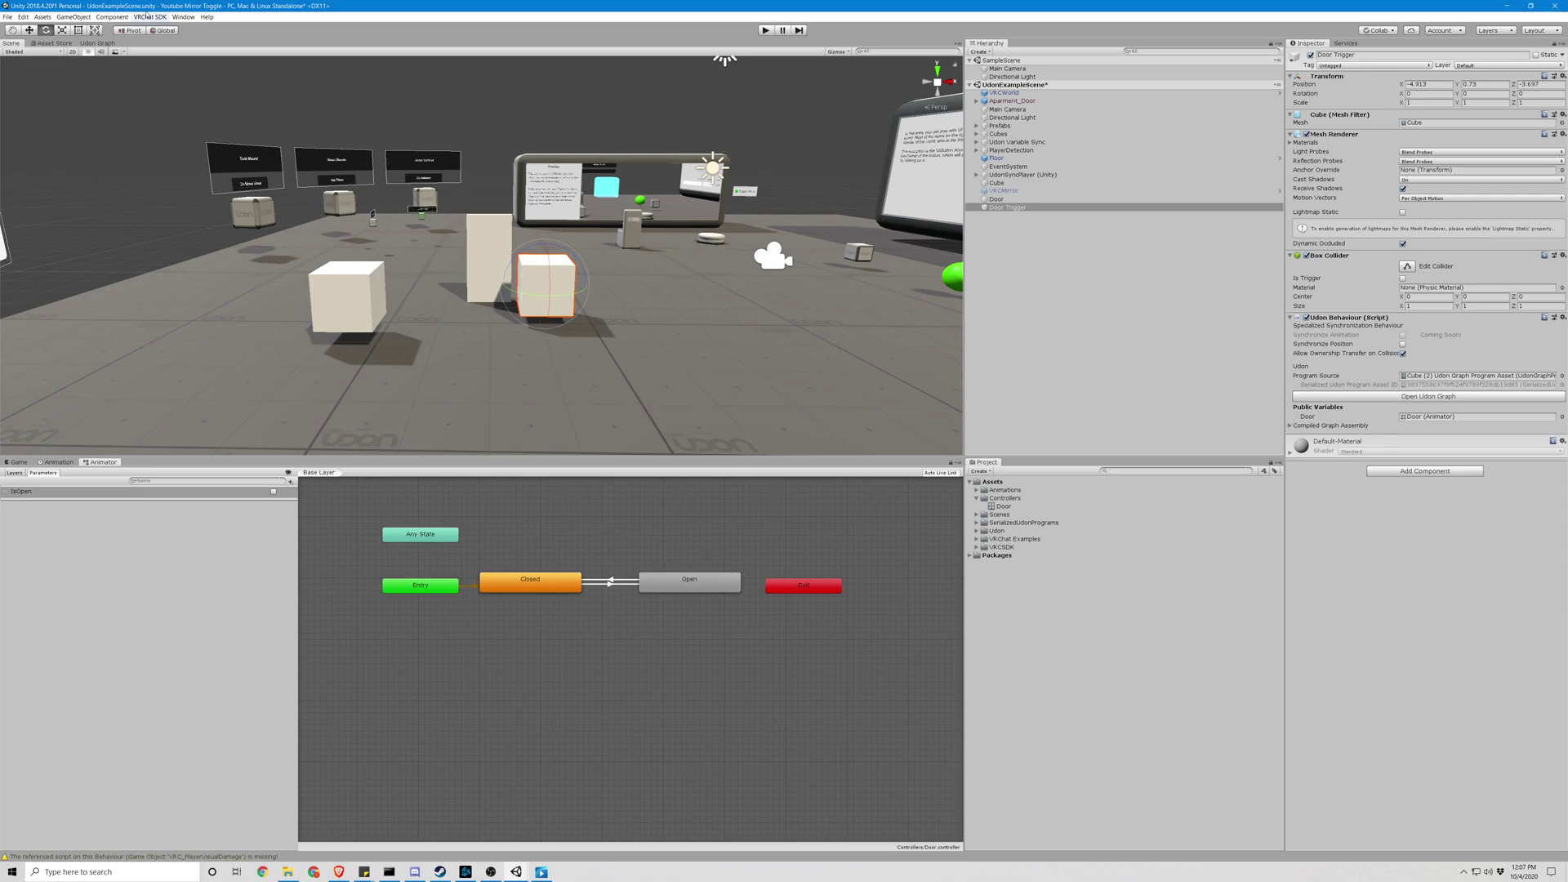
# - Build the world with the VRChat SDK Builder and launch it as a local test
pyautogui.click(150, 17)
pyautogui.click(892, 321)
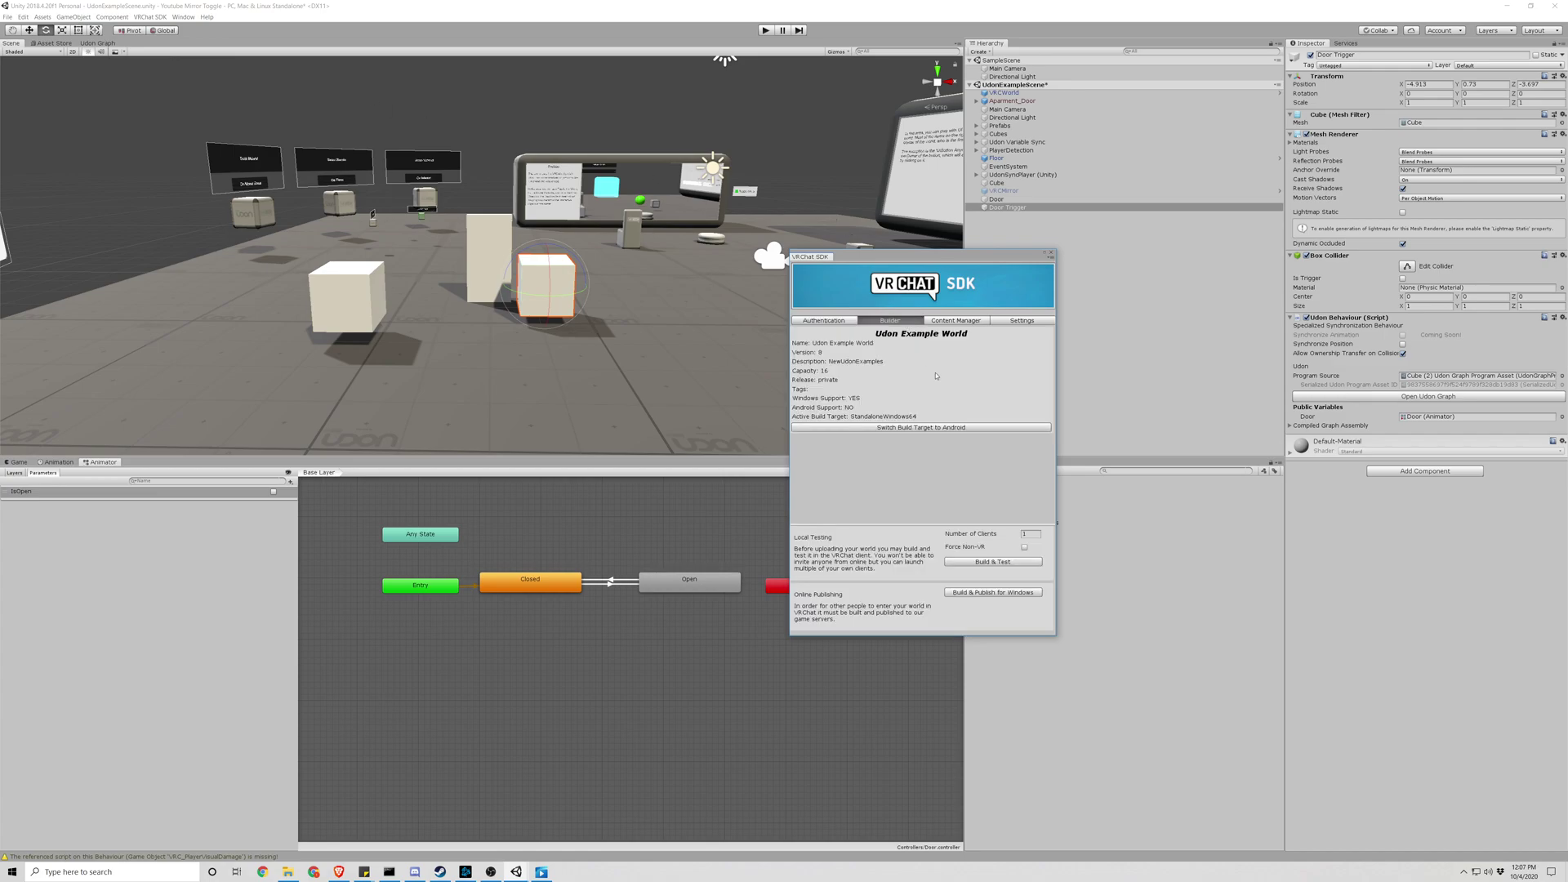
pyautogui.click(1014, 565)
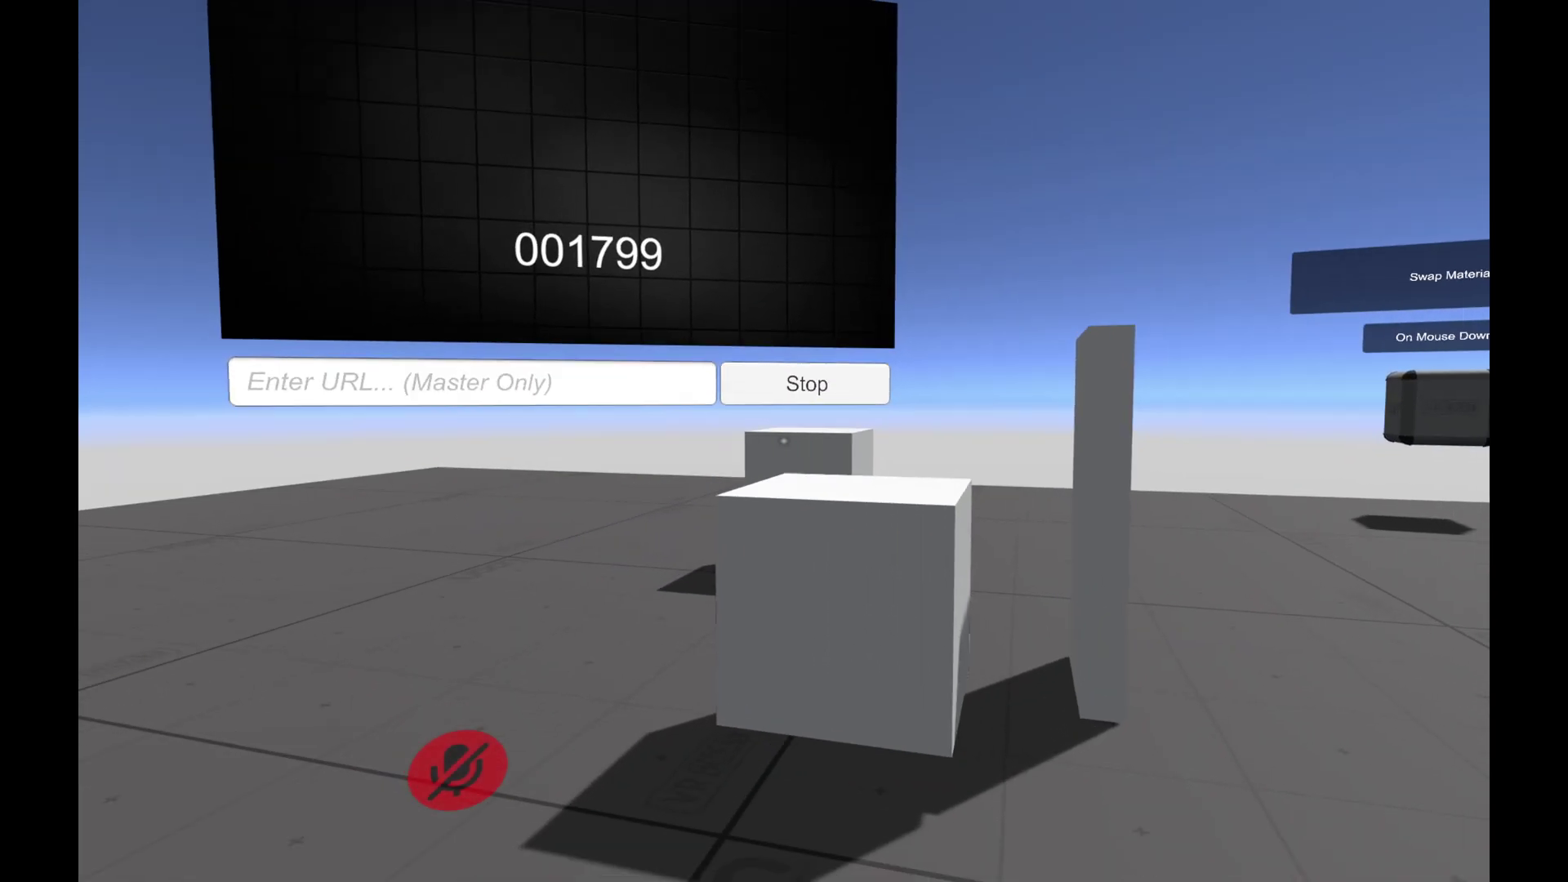
# - In VRChat, walk to the trigger cube, use it to test the door, and exit VRChat
pyautogui.press('w')
pyautogui.press('a')
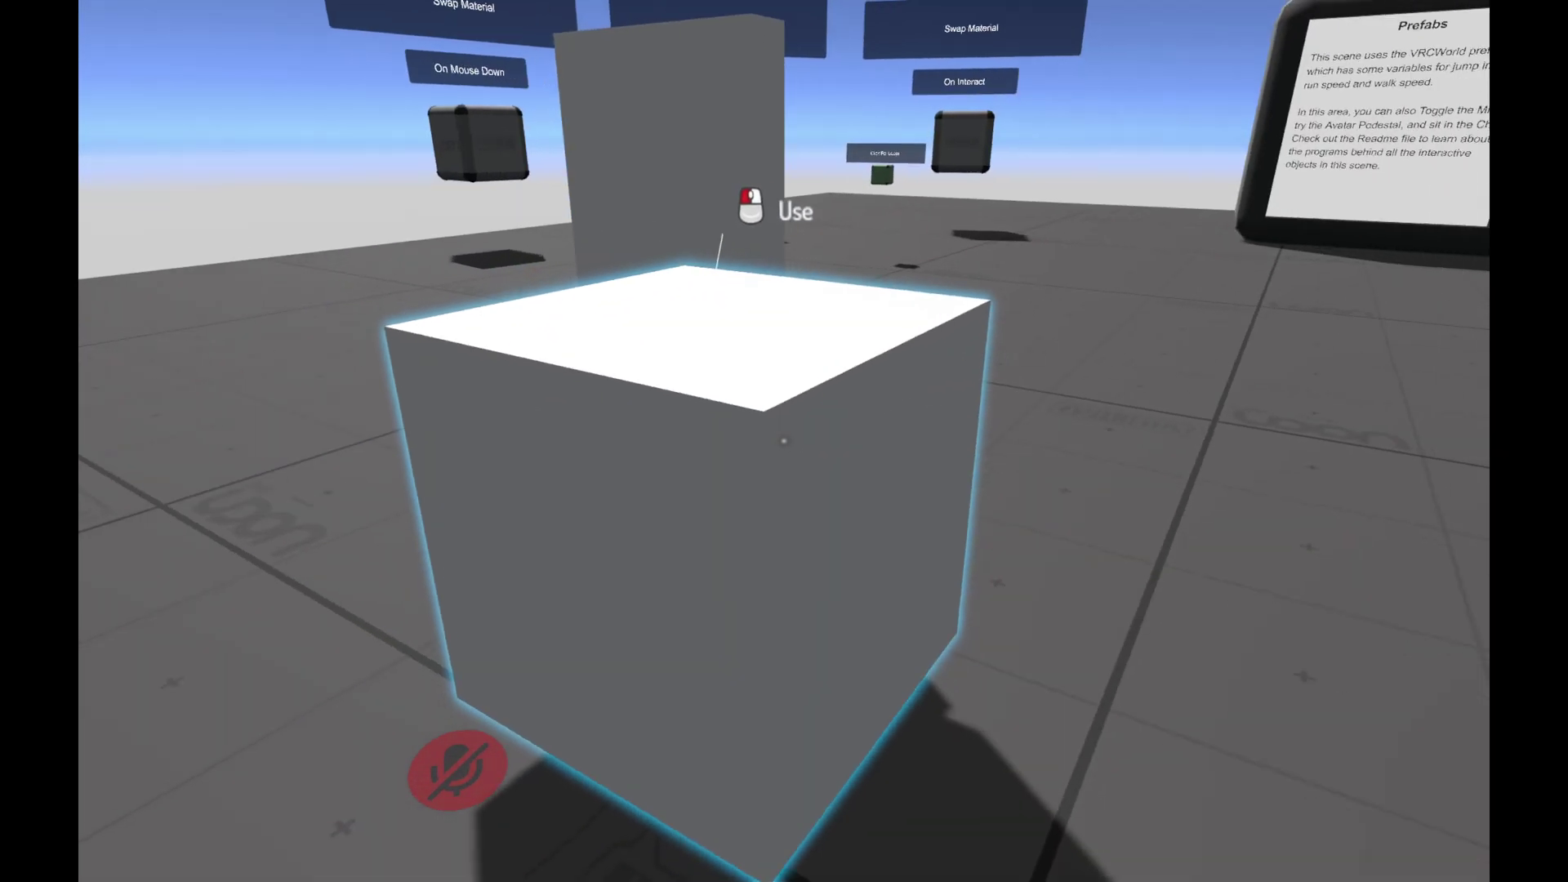
pyautogui.click(784, 441)
pyautogui.press('w')
pyautogui.press('a')
pyautogui.press('d')
pyautogui.press('a')
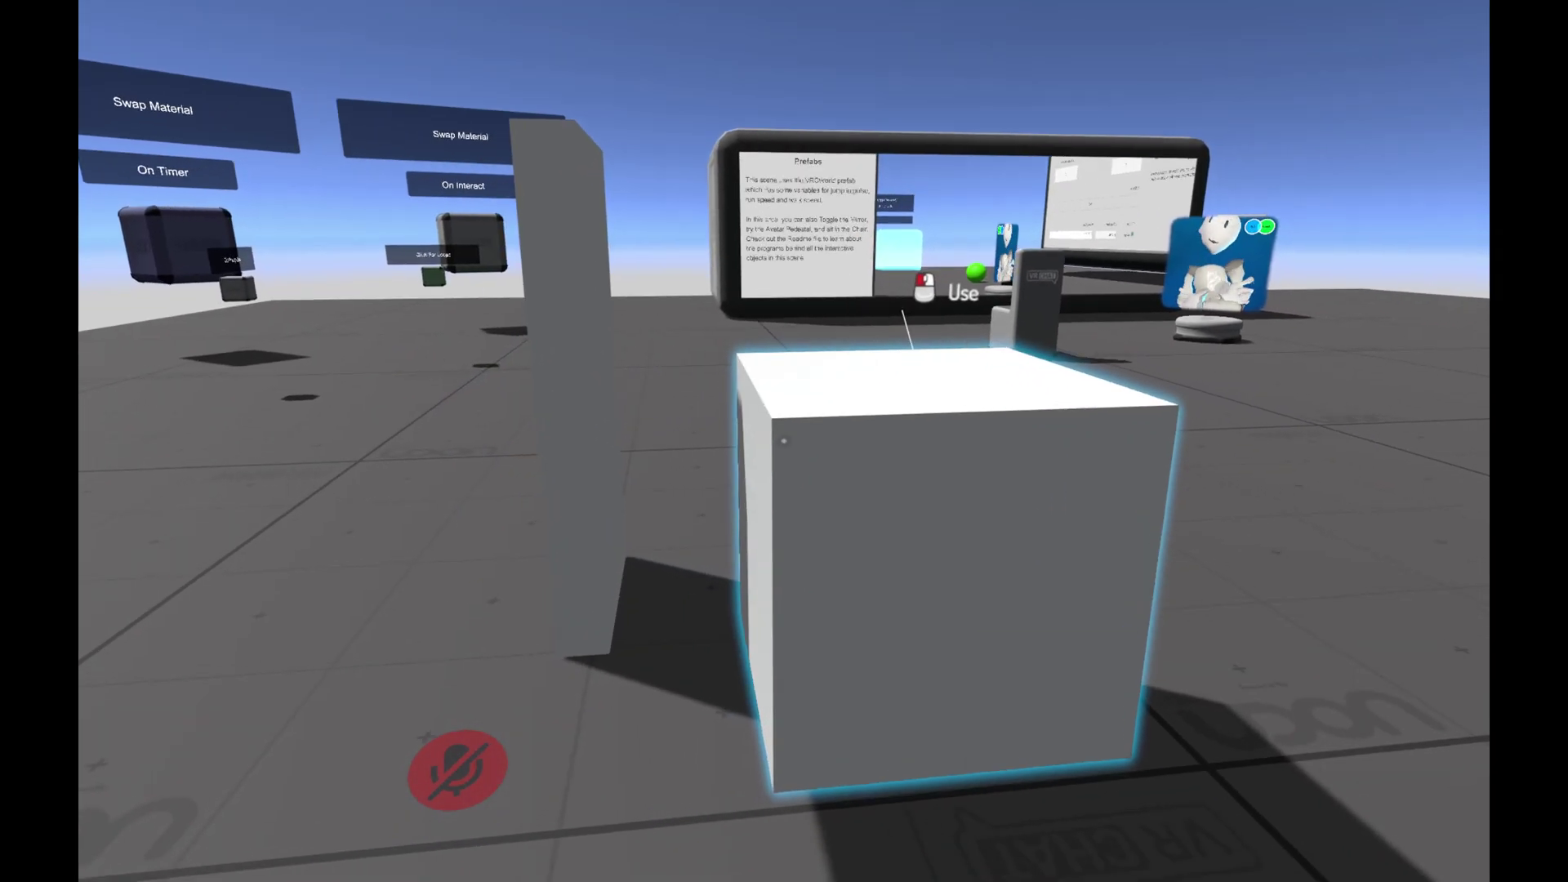
pyautogui.press('d')
pyautogui.press('Escape')
pyautogui.click(776, 409)
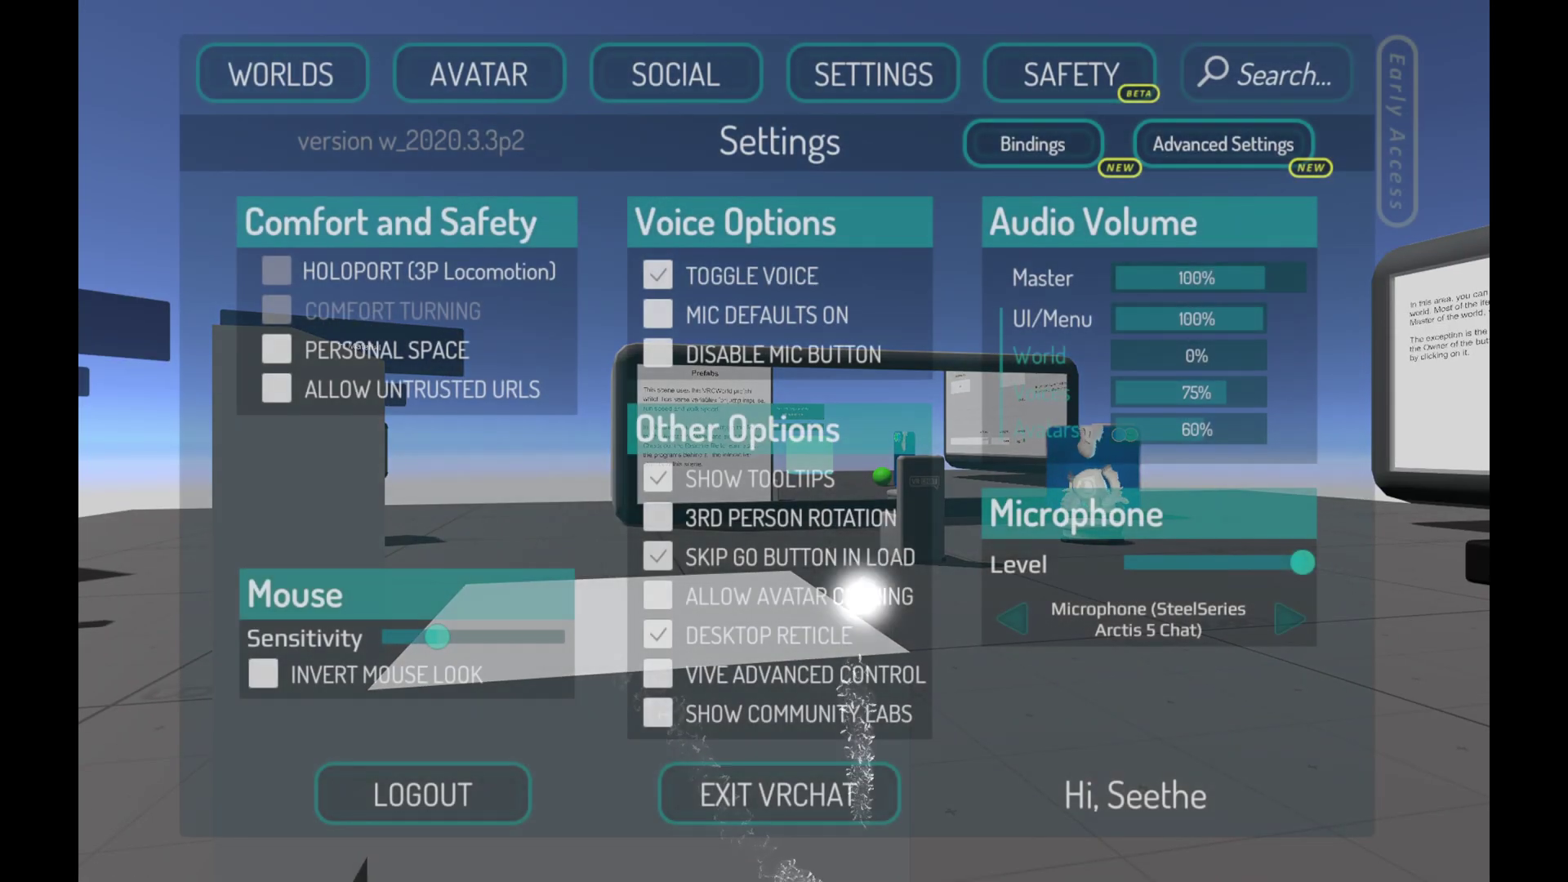
pyautogui.click(821, 786)
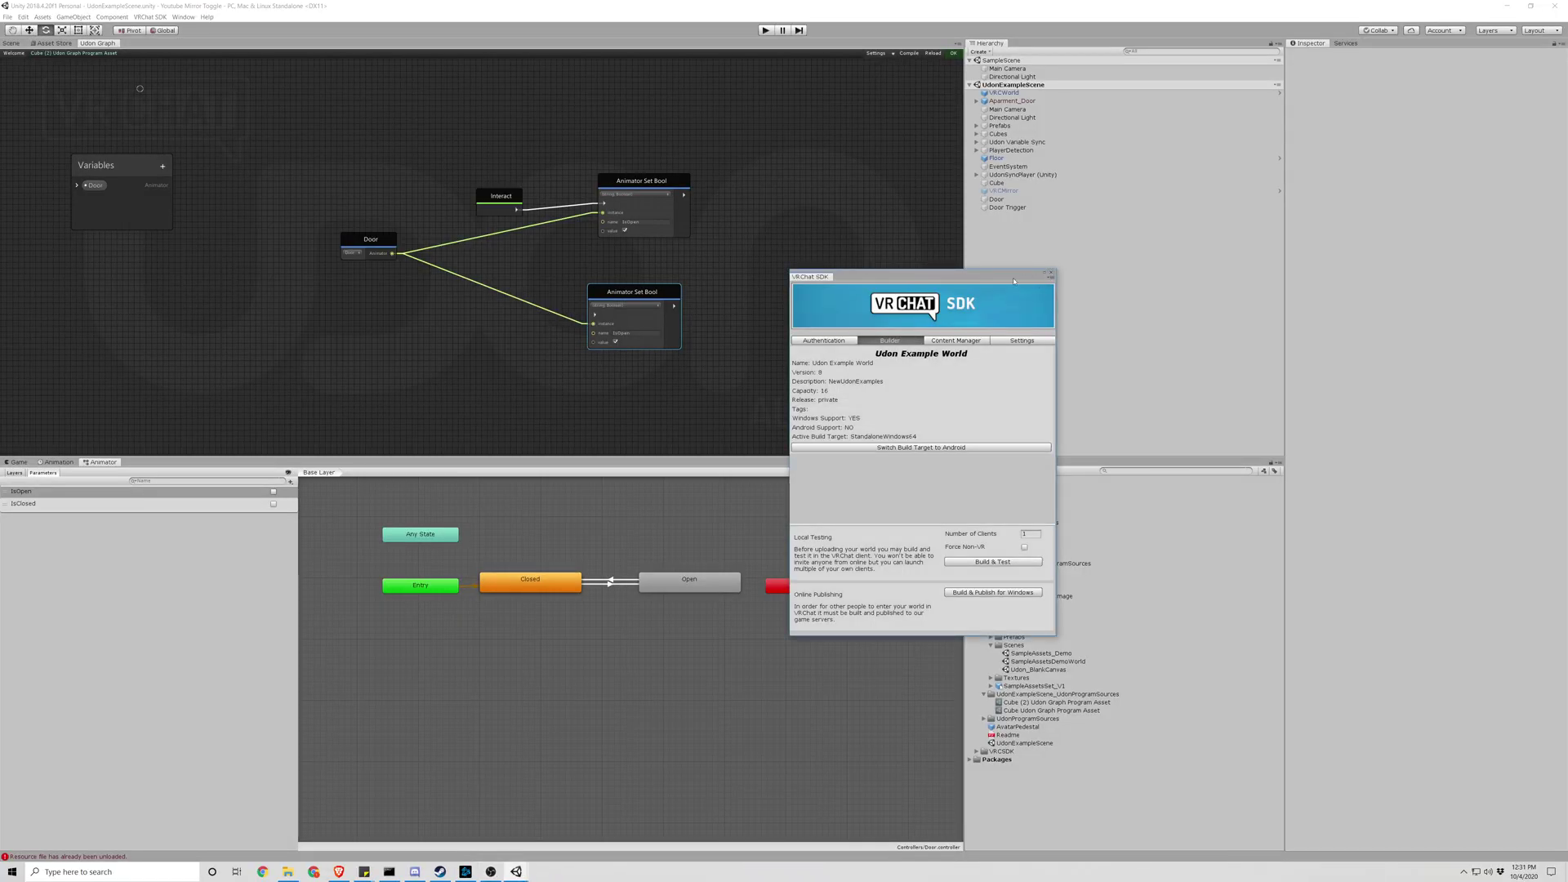
# - Replace the lower Animator Set Bool node in the Udon graph with an Animator GetBool node placed below the remaining Set Bool node
pyautogui.click(1051, 274)
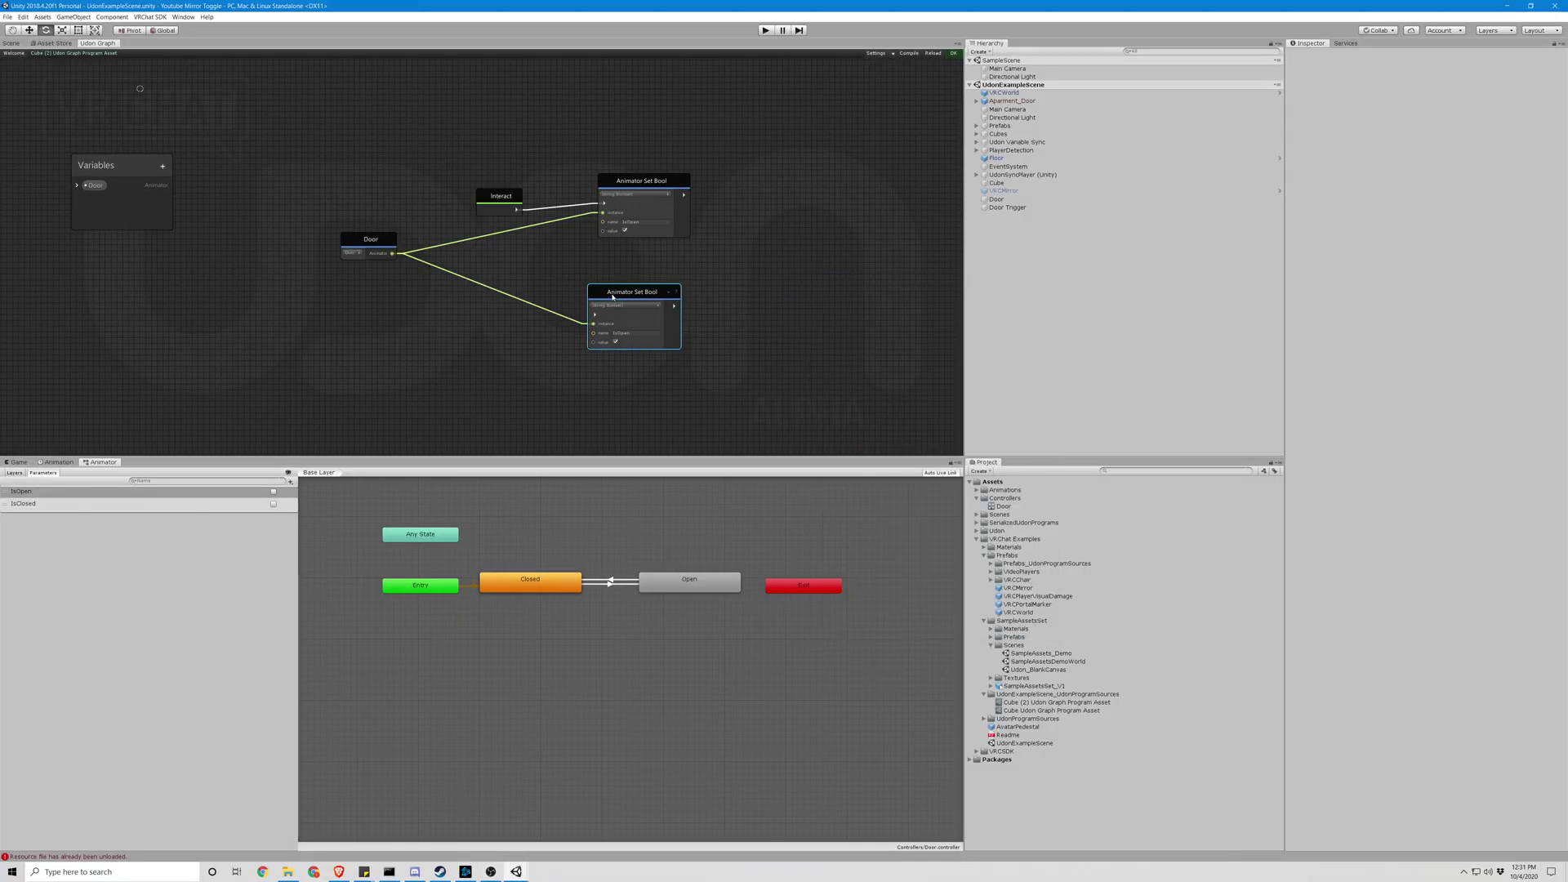
pyautogui.press('Delete')
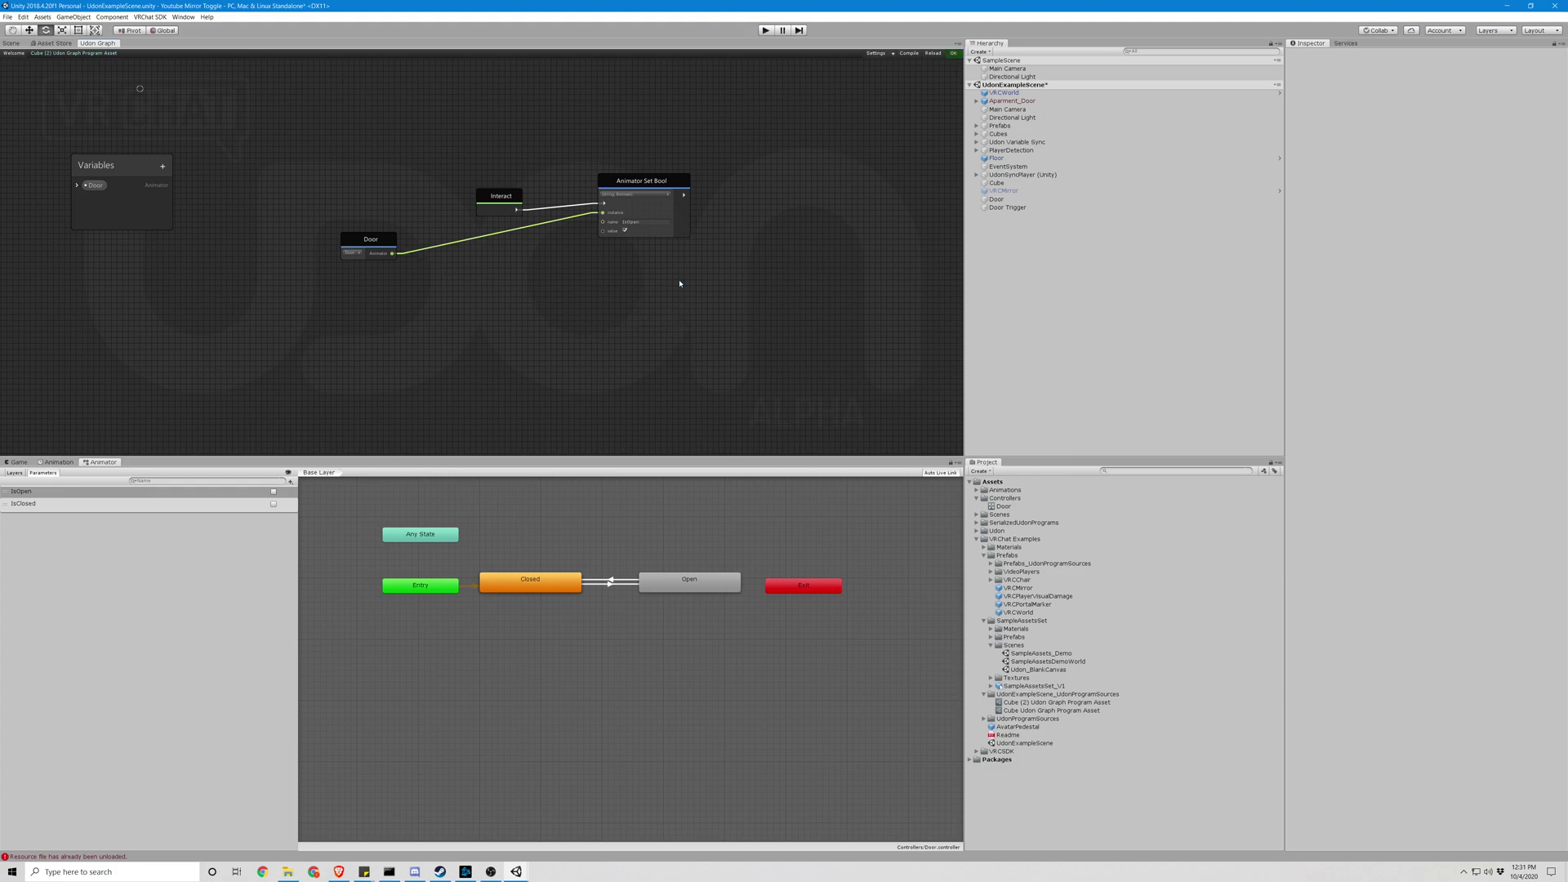
pyautogui.rightClick(609, 281)
pyautogui.click(638, 302)
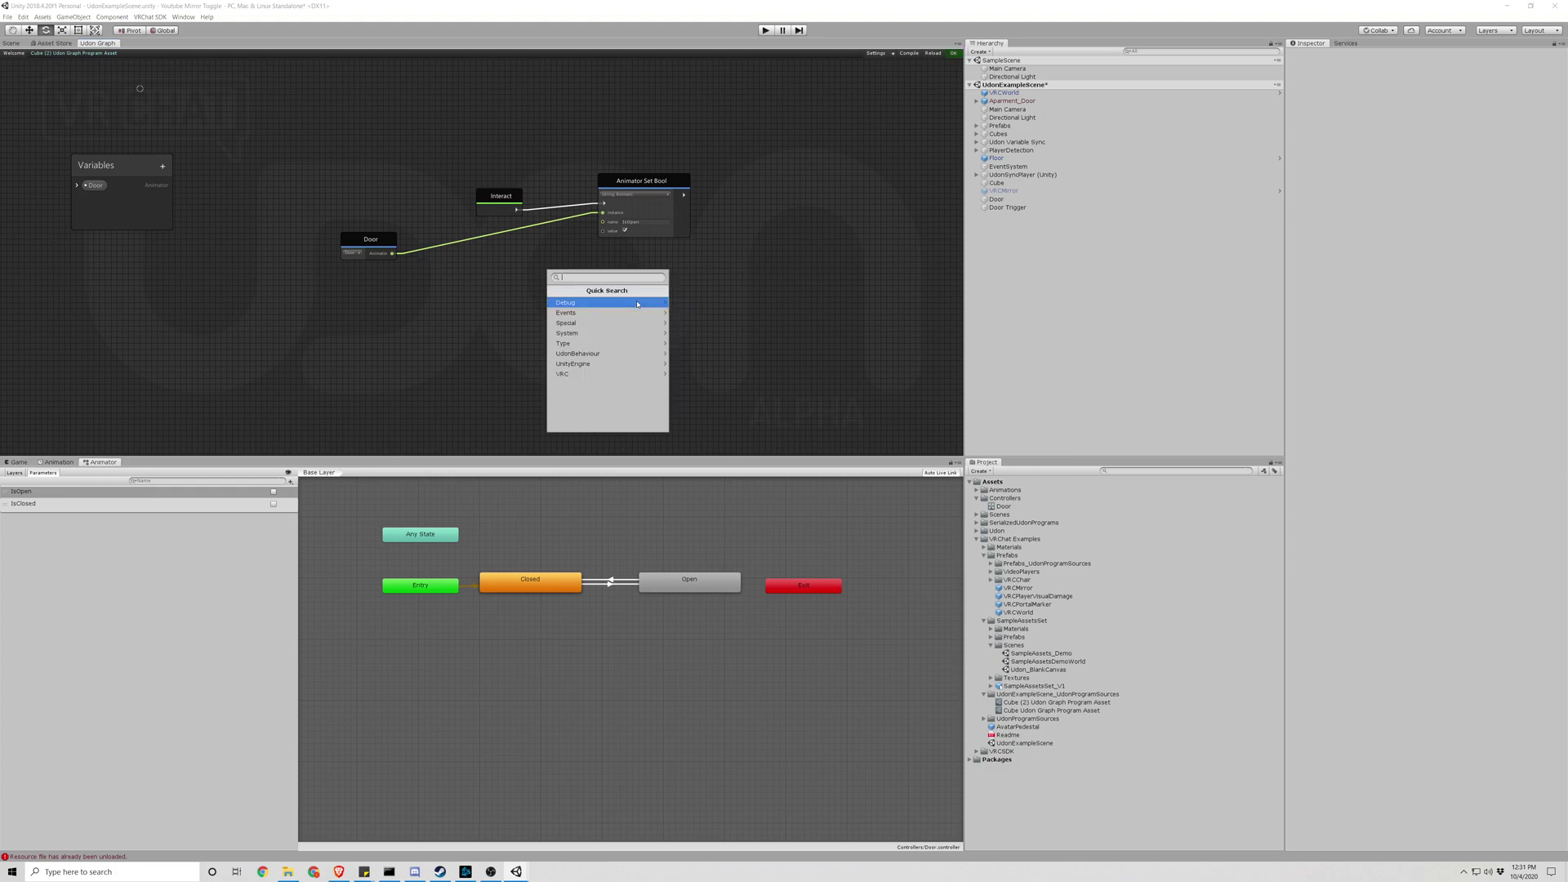
pyautogui.write('an')
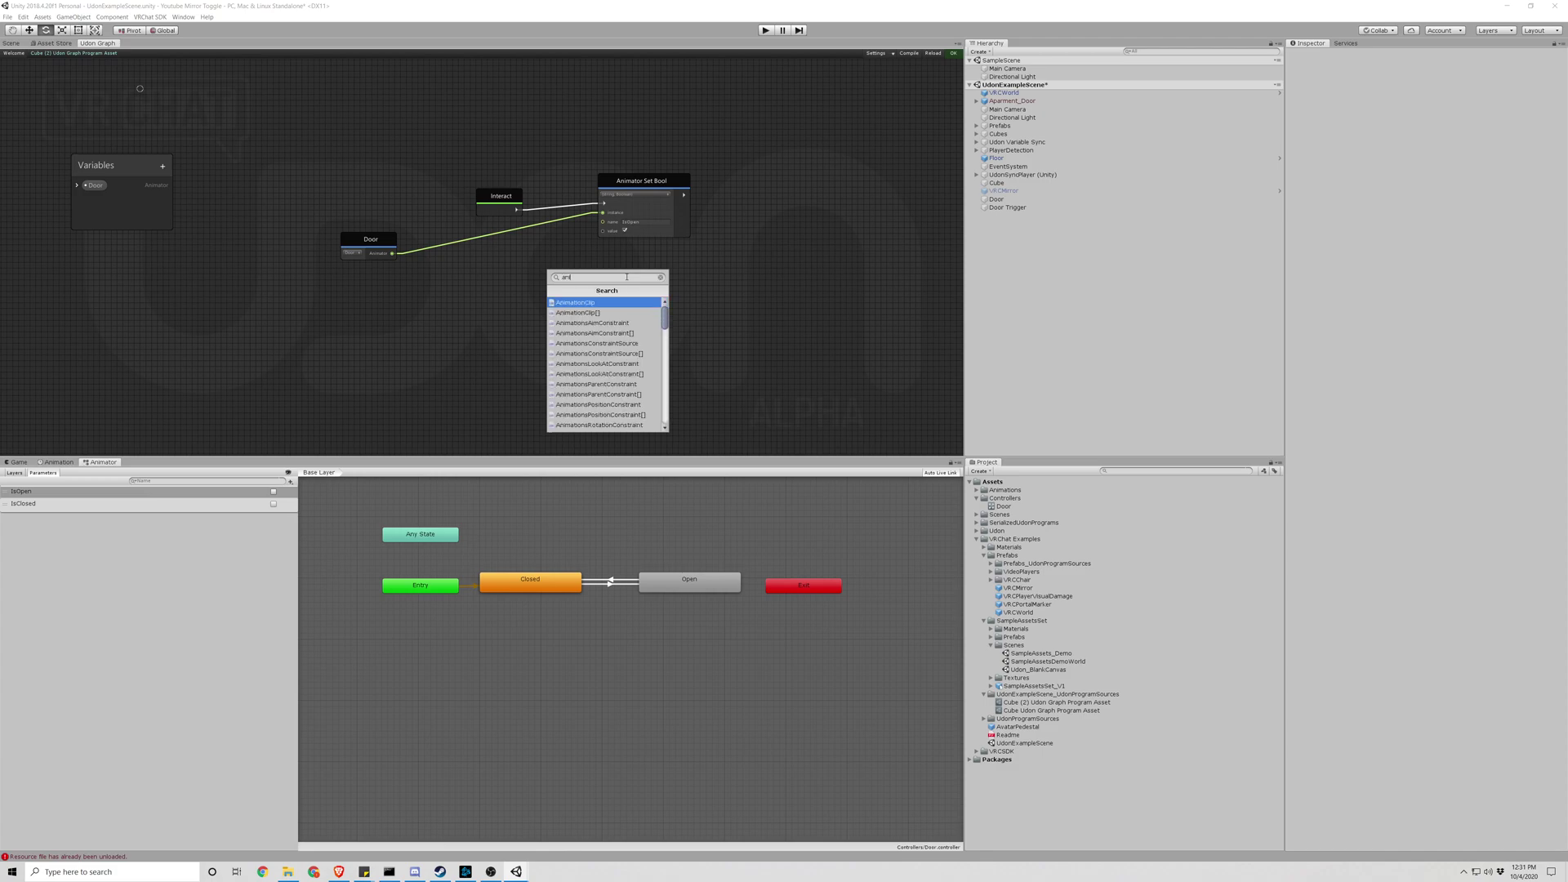
pyautogui.write('imator')
pyautogui.press('Return')
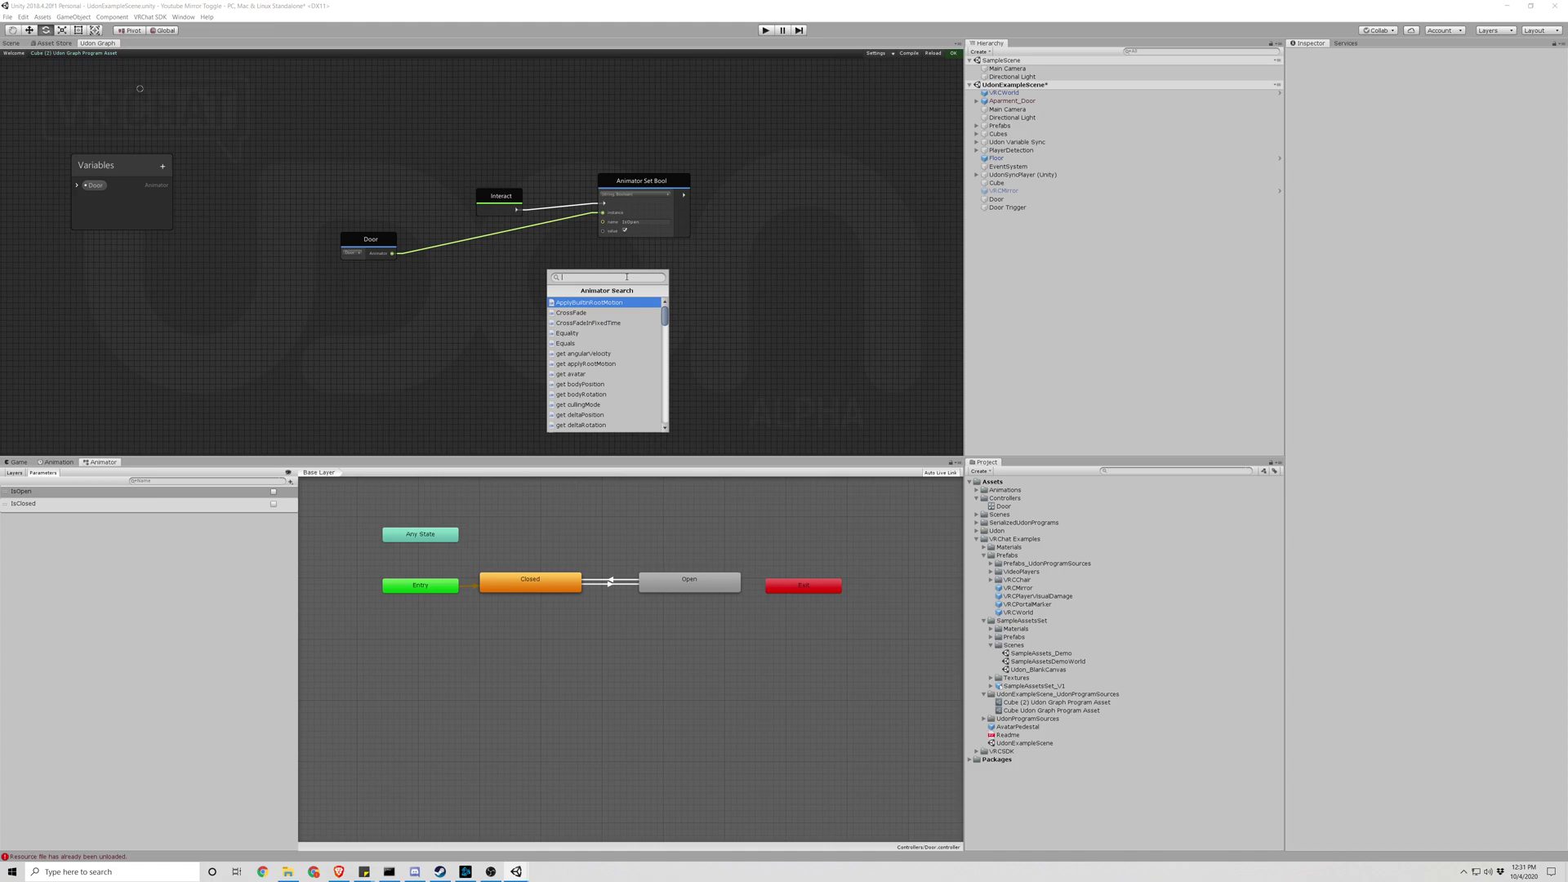
pyautogui.write('get')
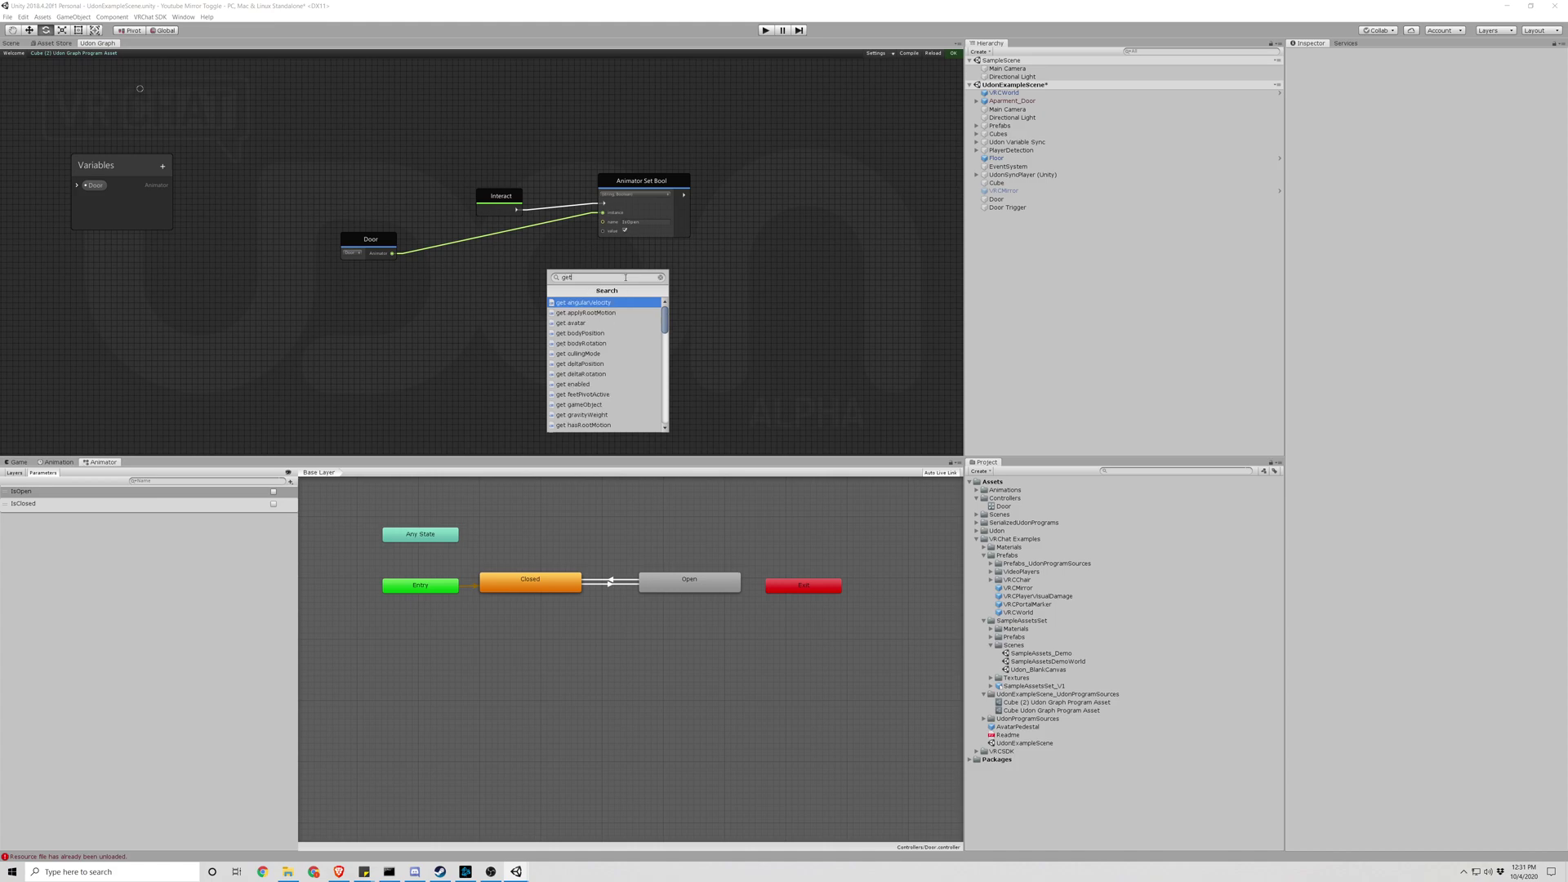
pyautogui.write('bool')
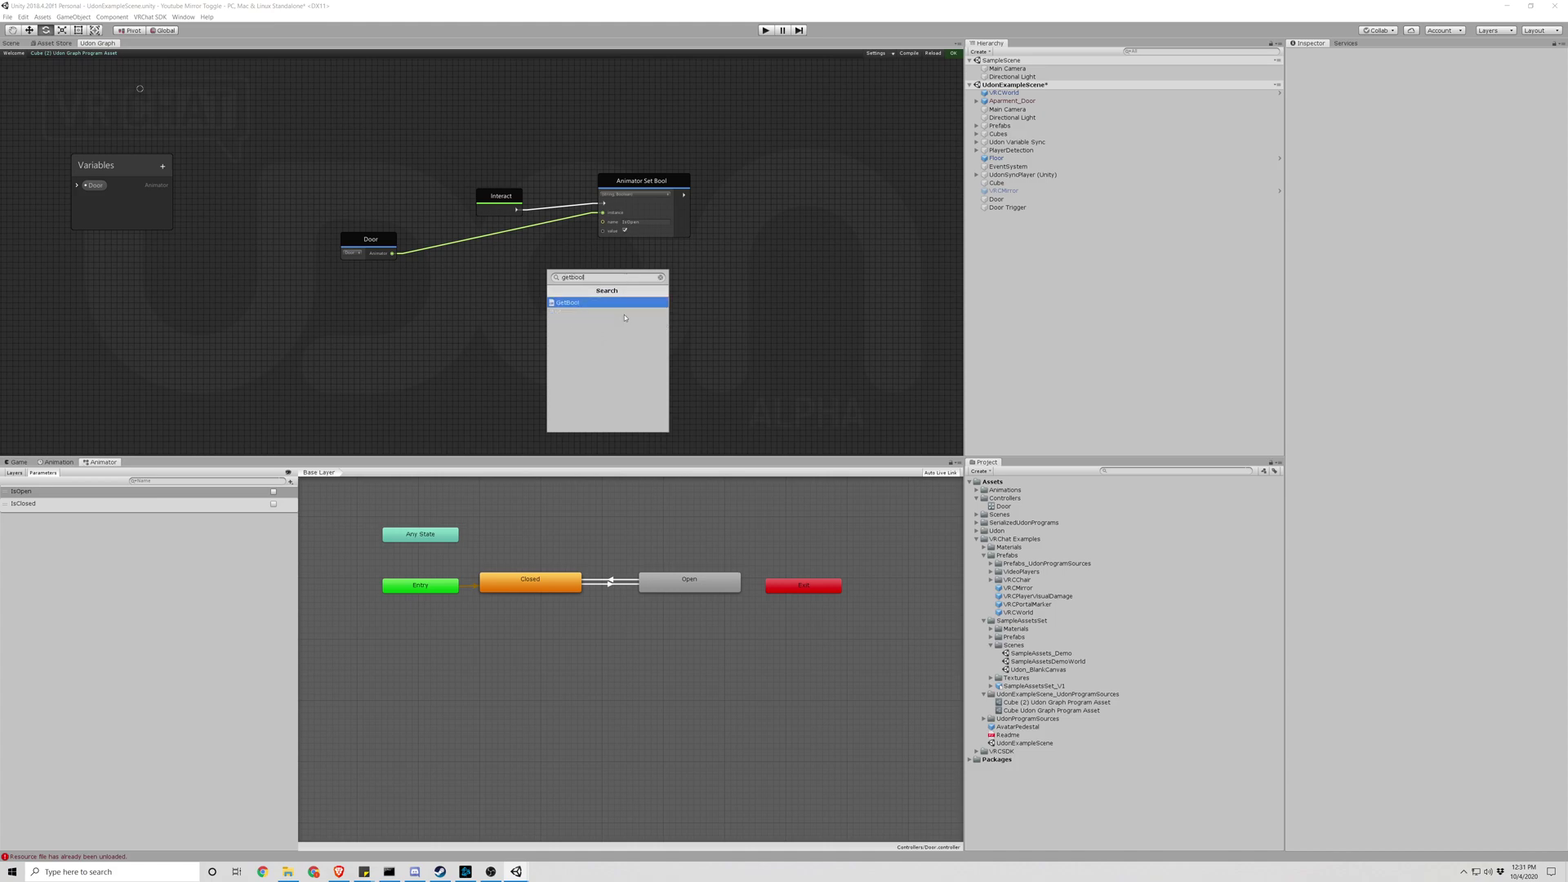
pyautogui.click(602, 303)
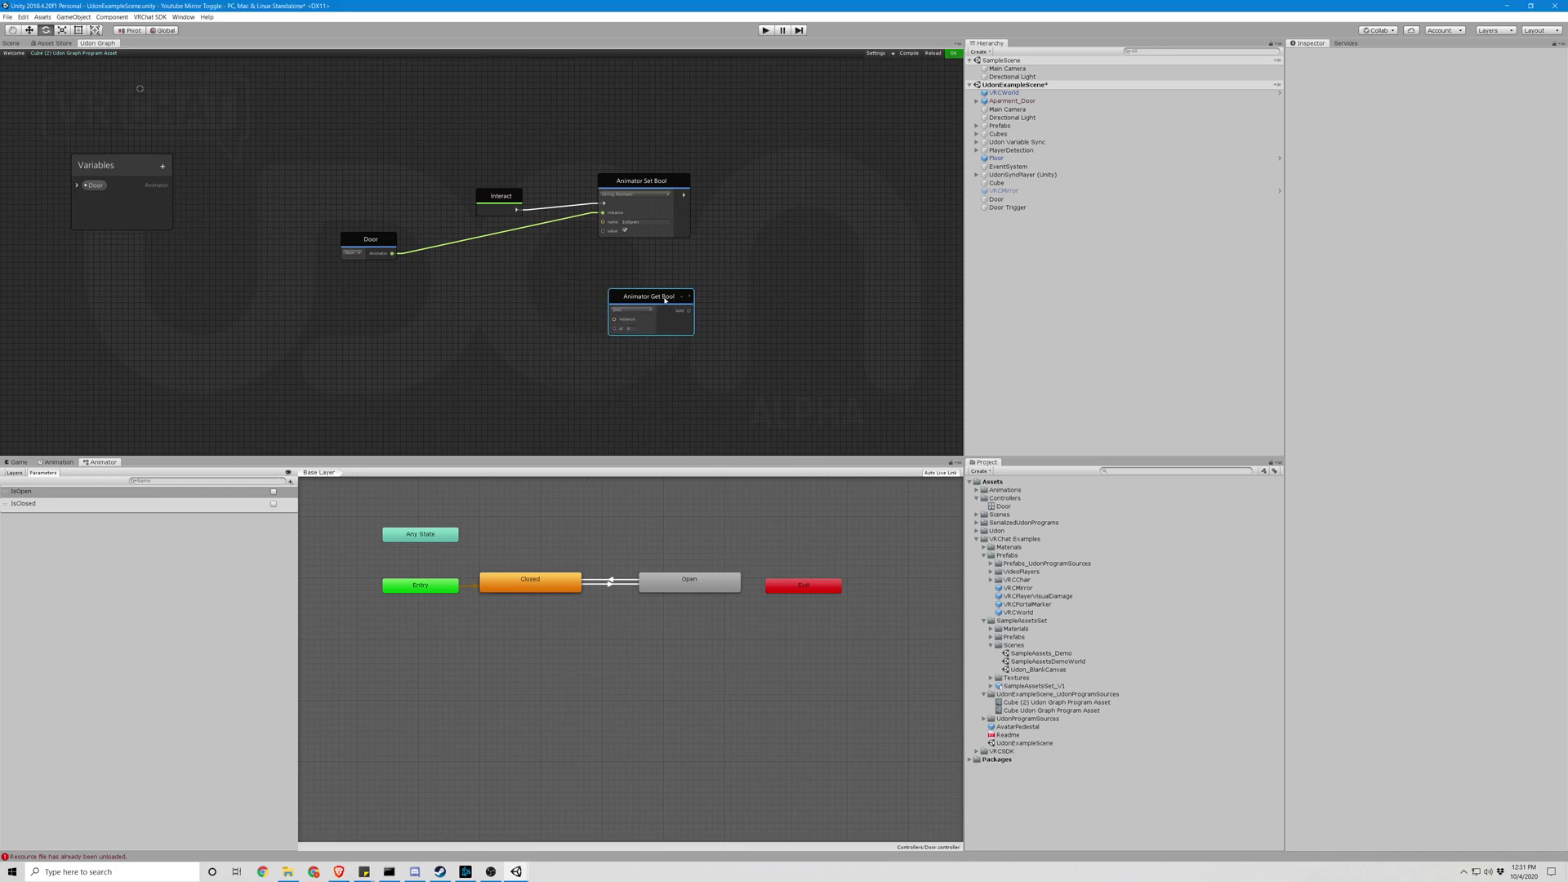
pyautogui.moveTo(665, 300); pyautogui.dragTo(606, 313)
# - Add a Boolean UnaryNegation node and wire it between the Get Bool output and the Set Bool value input
pyautogui.rightClick(693, 256)
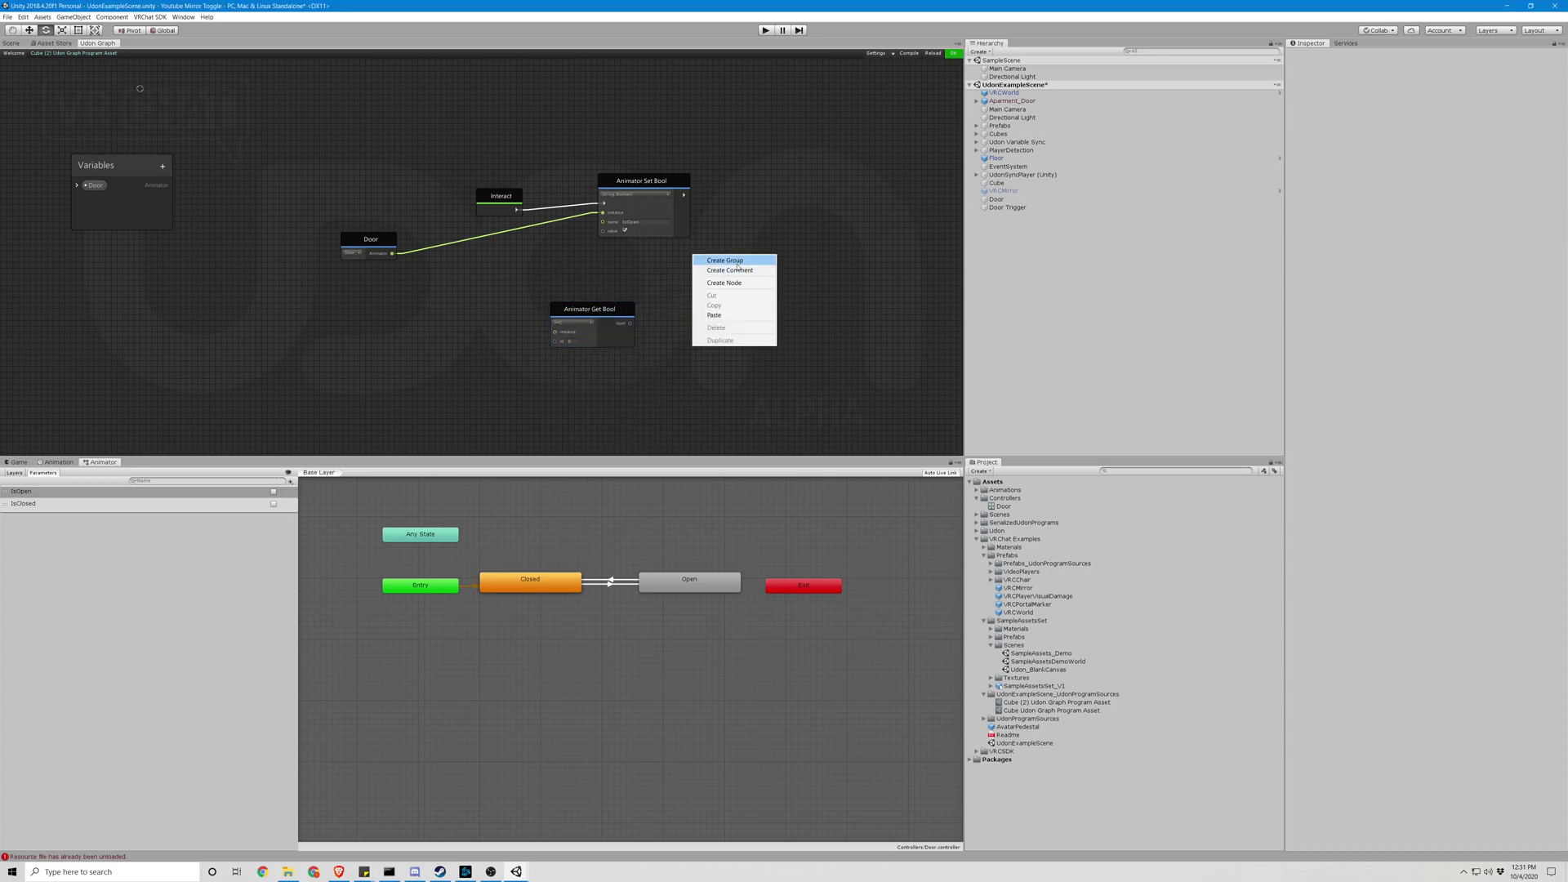
pyautogui.click(722, 282)
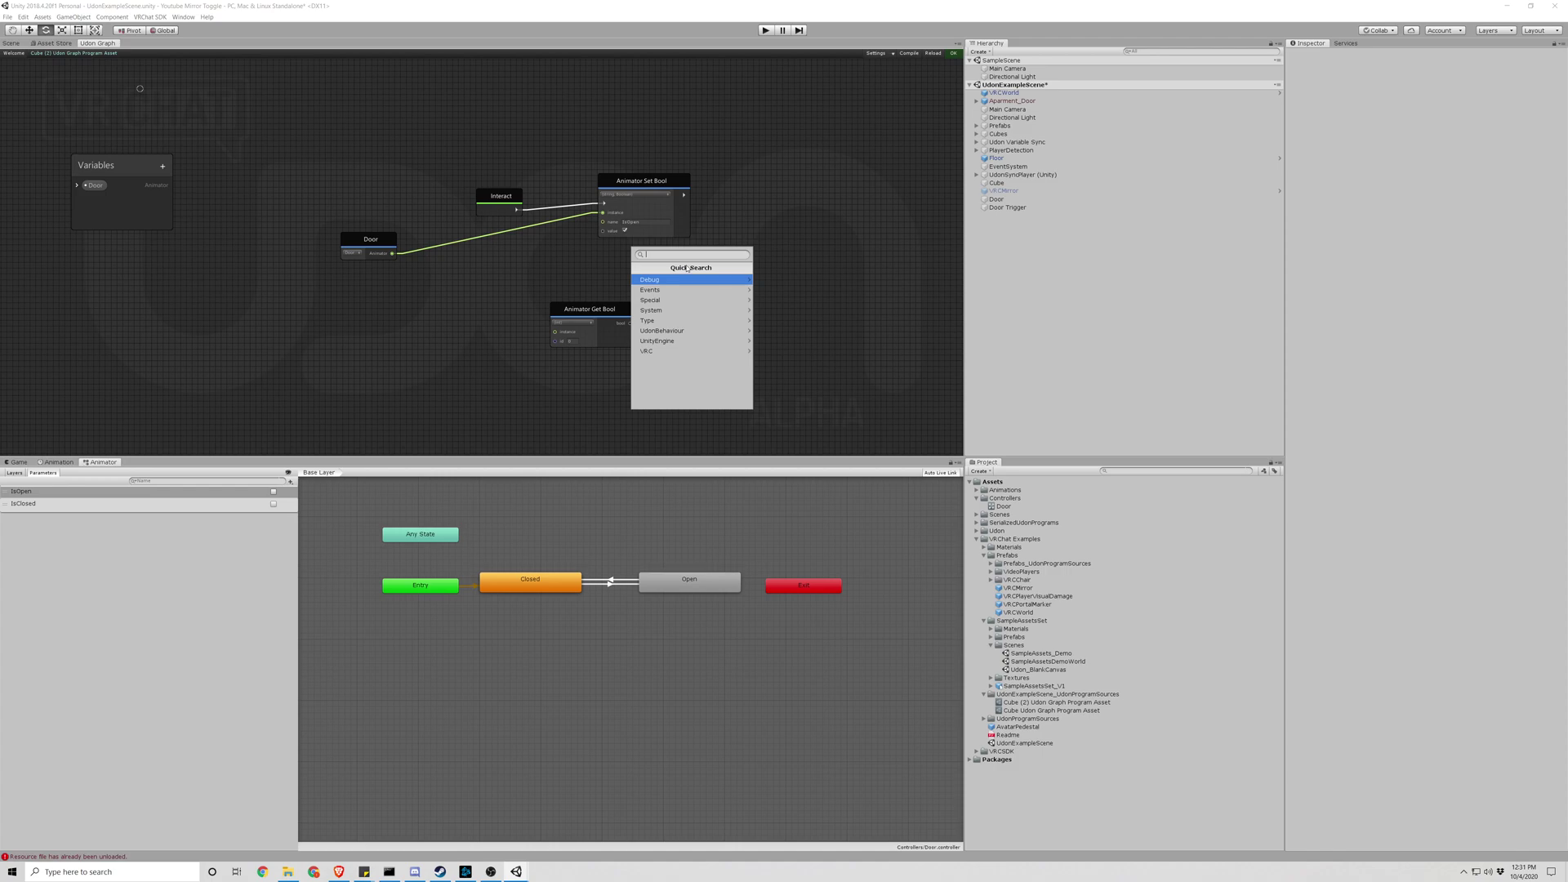
pyautogui.write('boolean')
pyautogui.press('Return')
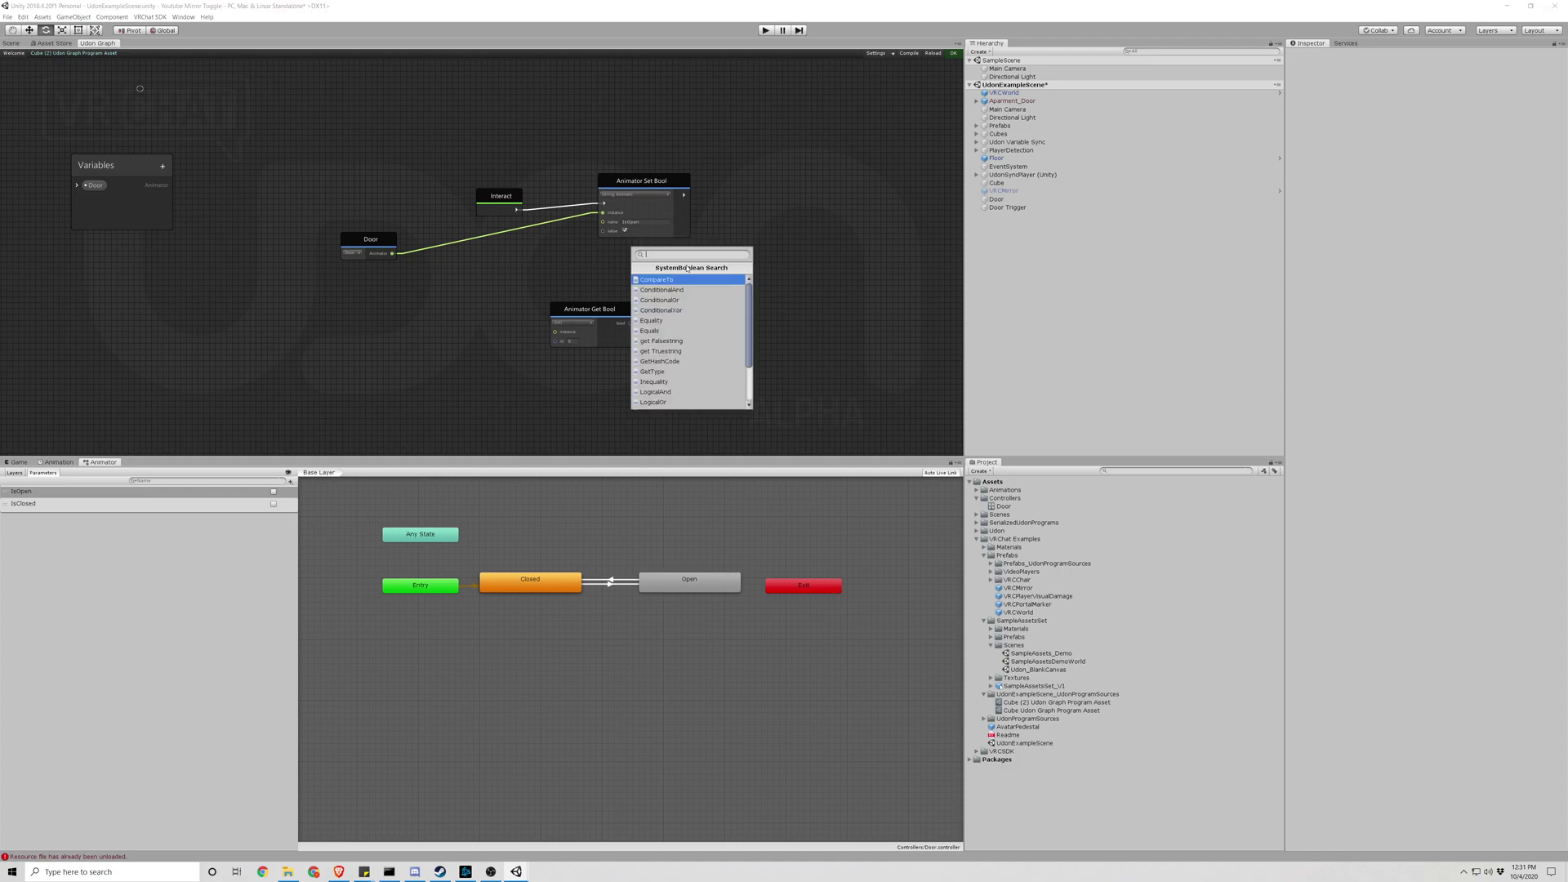
pyautogui.write('un')
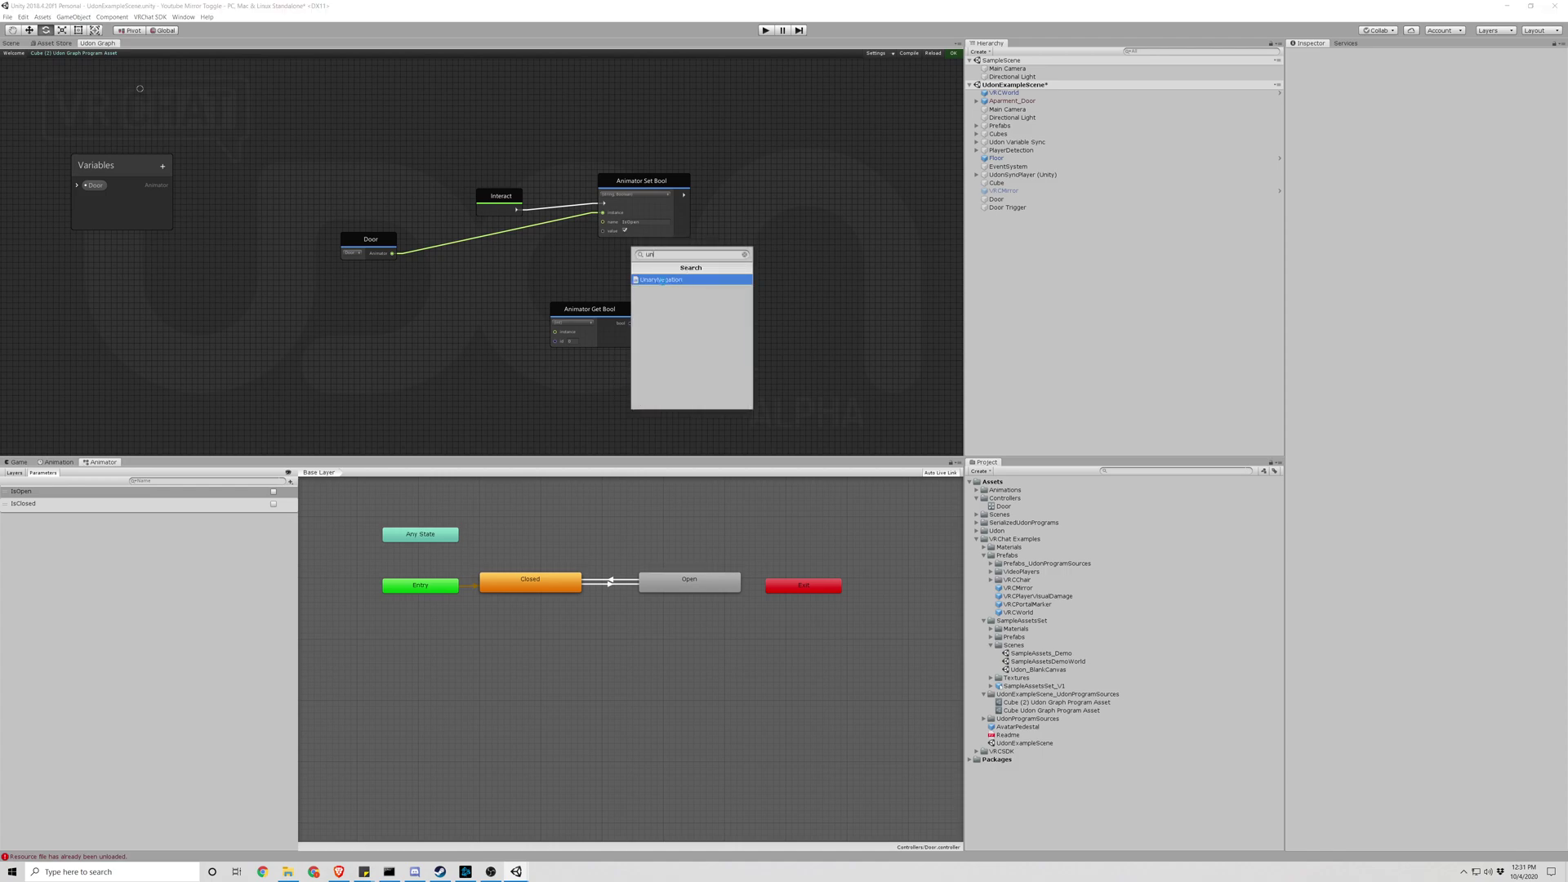
pyautogui.press('Return')
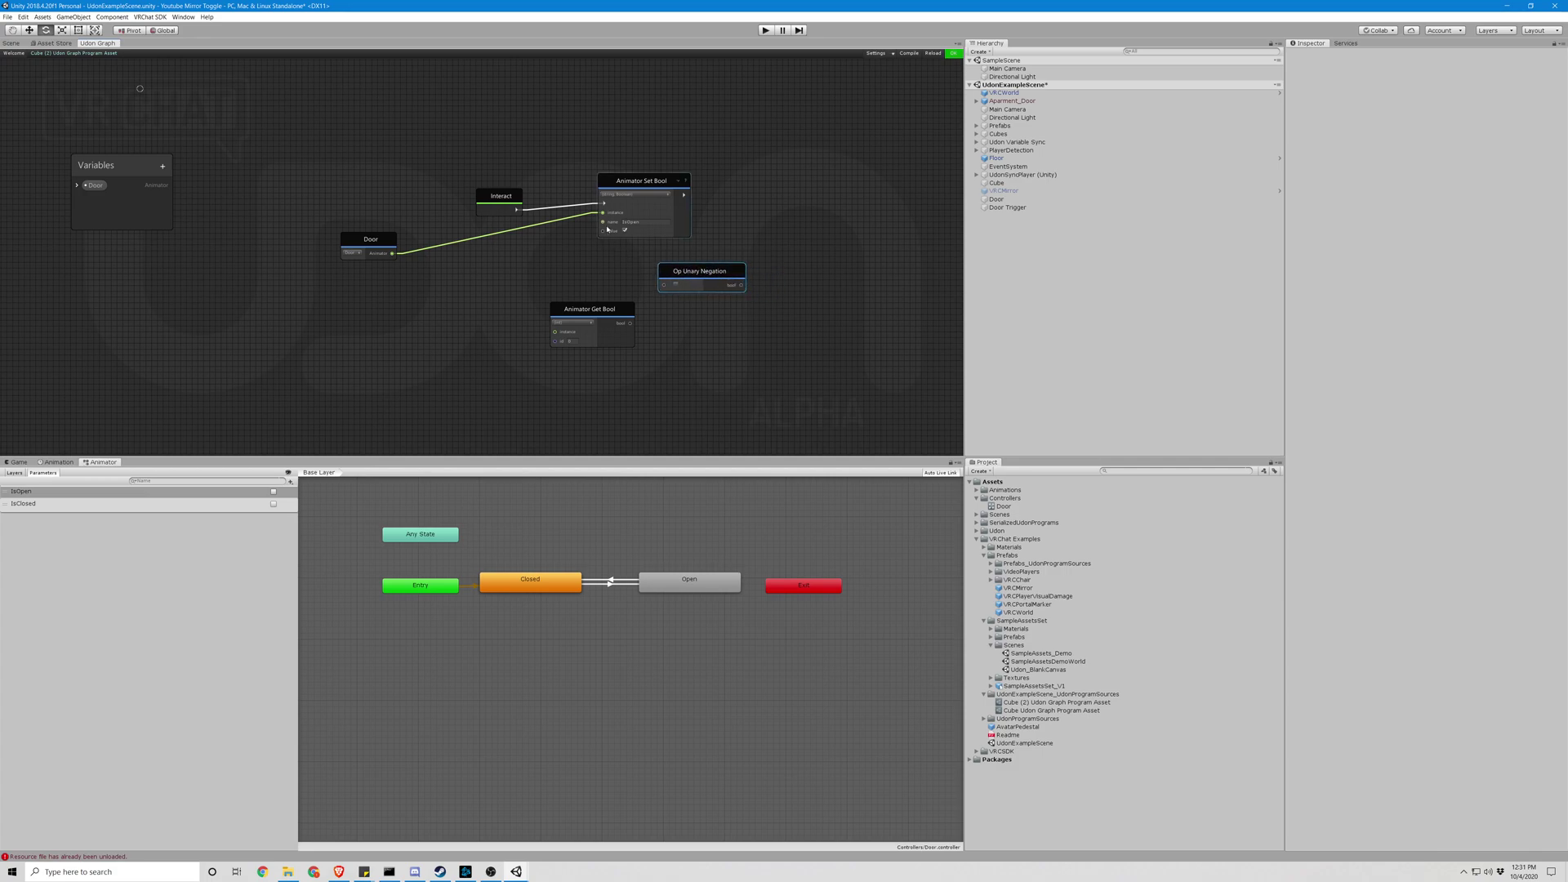
pyautogui.moveTo(603, 234); pyautogui.dragTo(741, 285)
pyautogui.moveTo(630, 322); pyautogui.dragTo(664, 285)
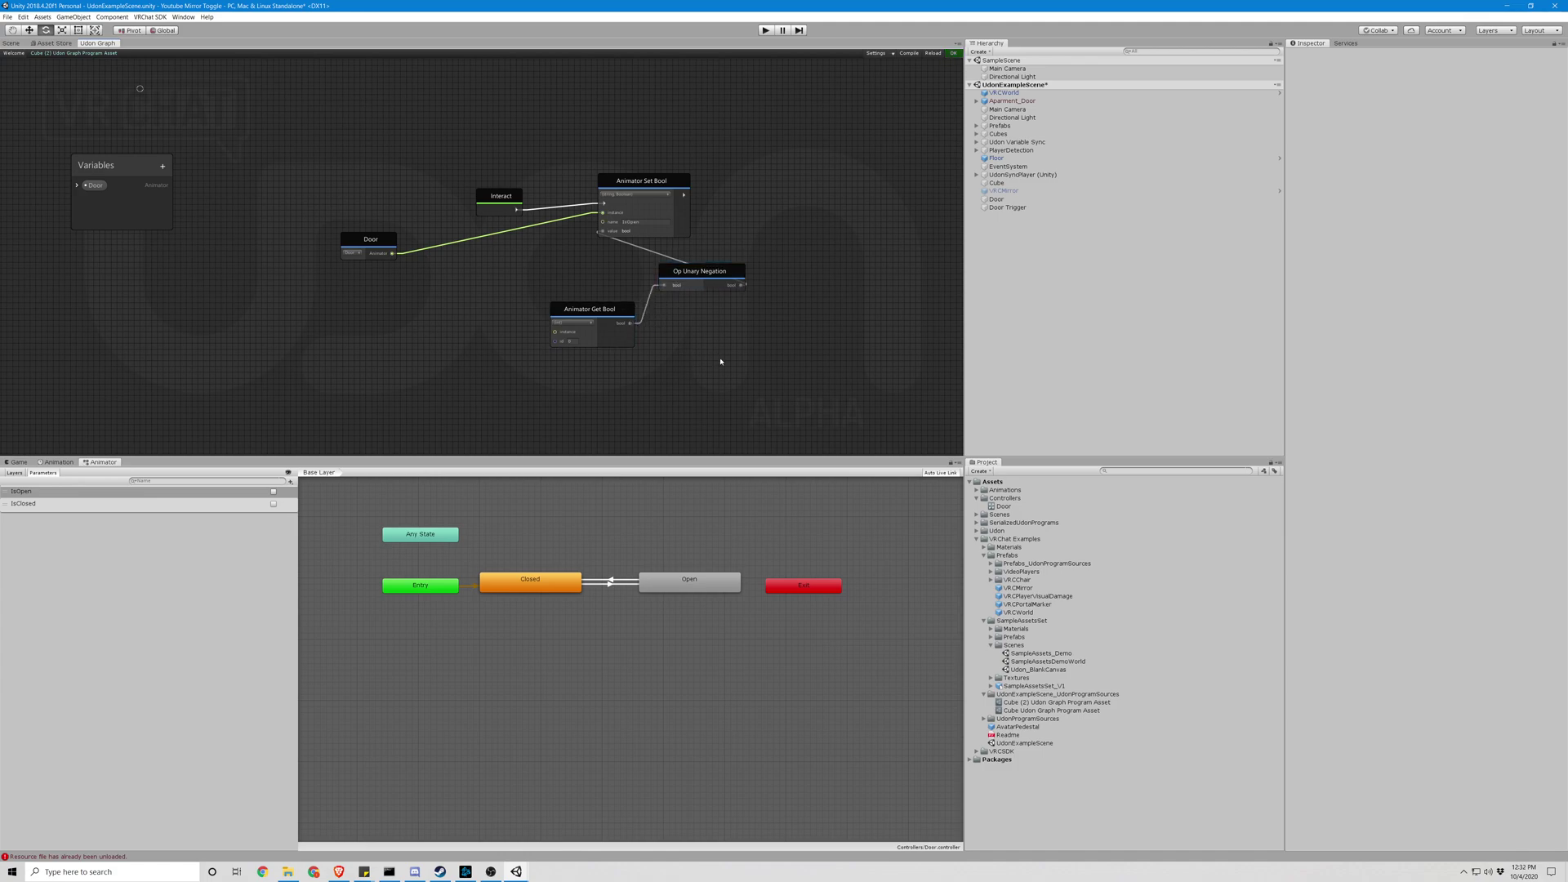
# - Switch Animator Get Bool to its string overload with the name IsOpen, and connect the Door variable to its instance input
pyautogui.click(591, 325)
pyautogui.click(590, 338)
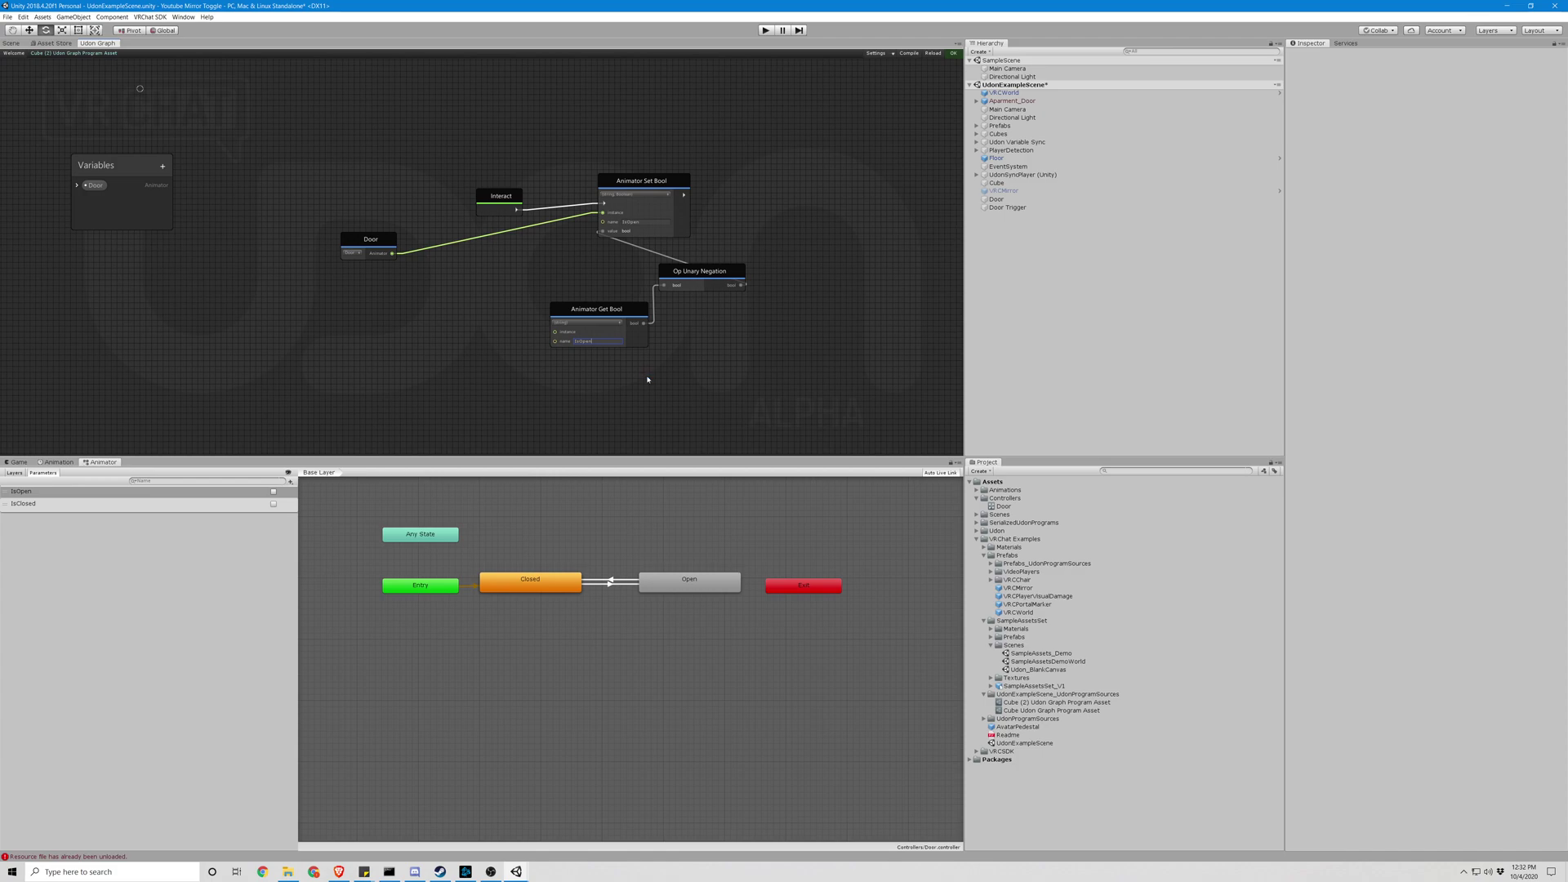
pyautogui.moveTo(393, 253); pyautogui.dragTo(546, 340)
# - Rebuild the world with the revised door graph and launch another local VRChat test
pyautogui.click(150, 17)
pyautogui.click(168, 39)
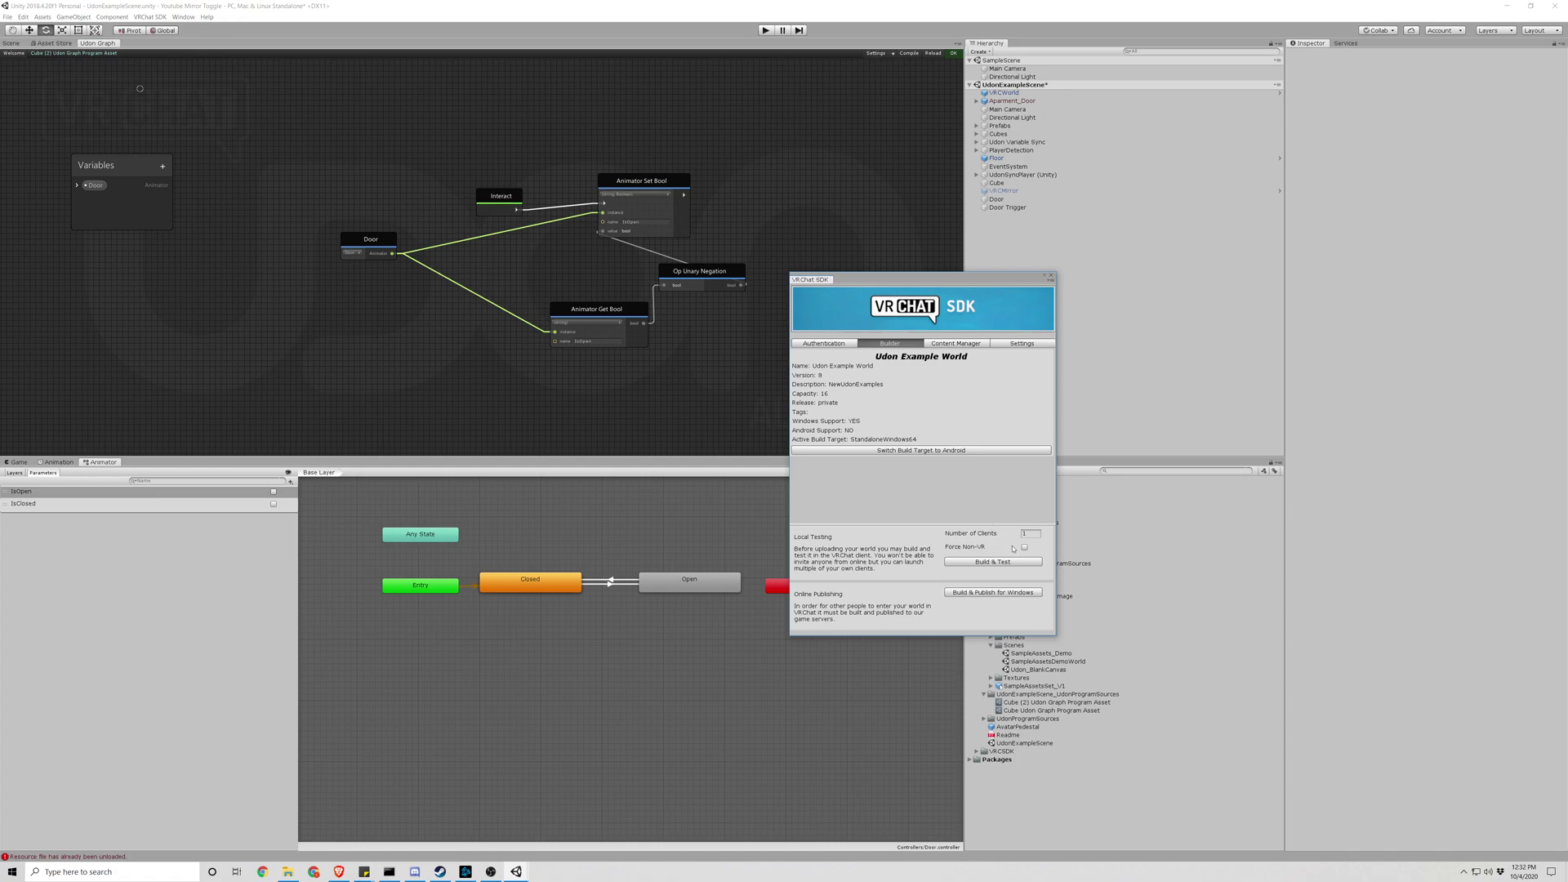
pyautogui.click(1007, 562)
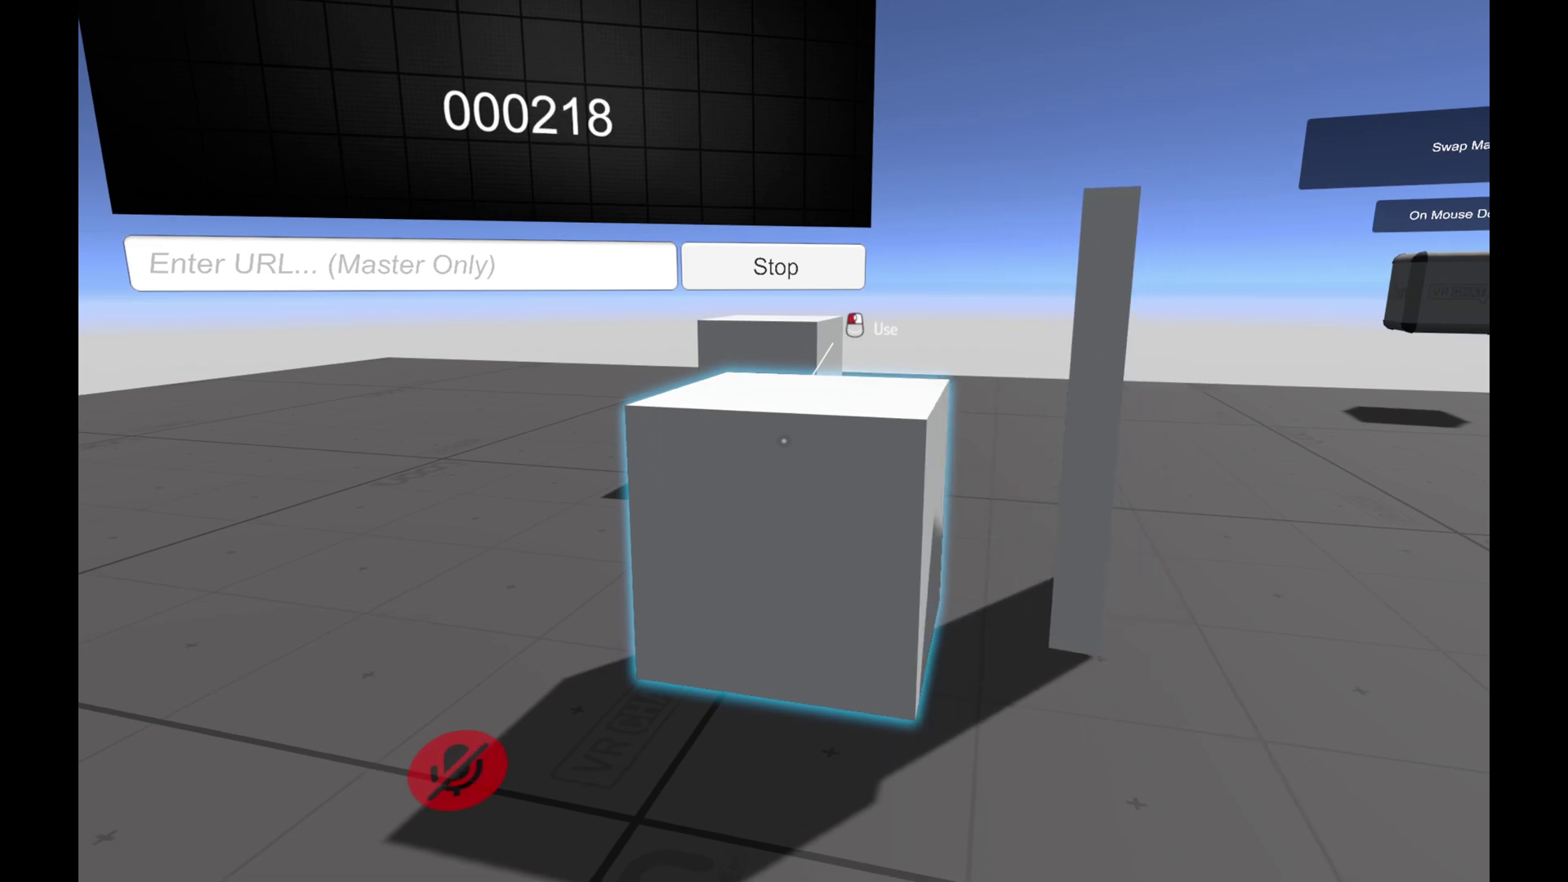
# - Circle the trigger cube in the test world and examine the door's toggled positions from several sides
pyautogui.press('w')
pyautogui.press('a')
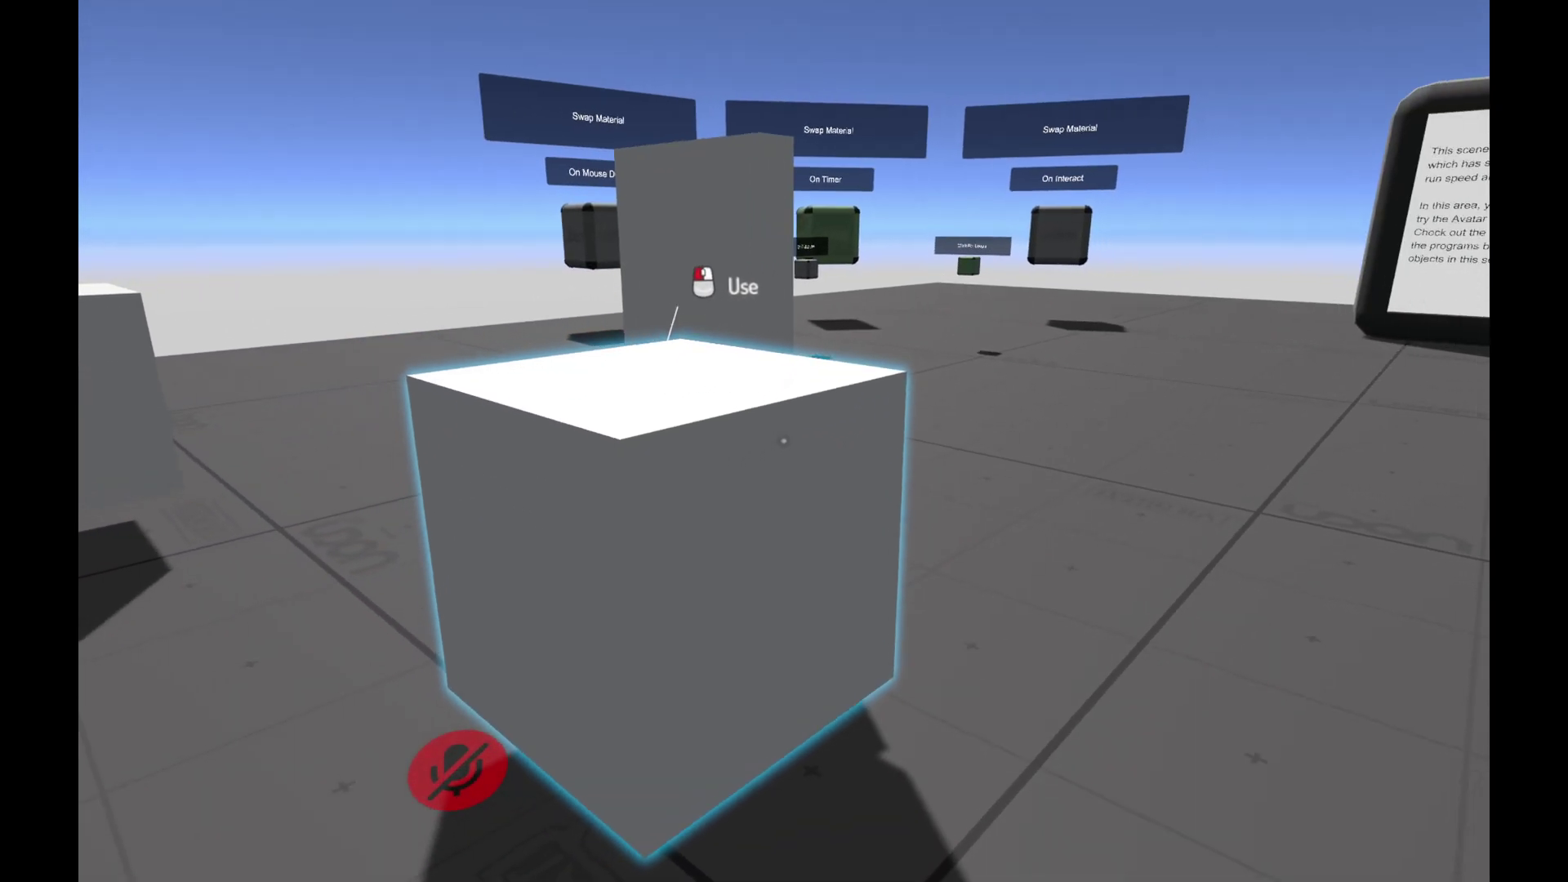
pyautogui.press('a')
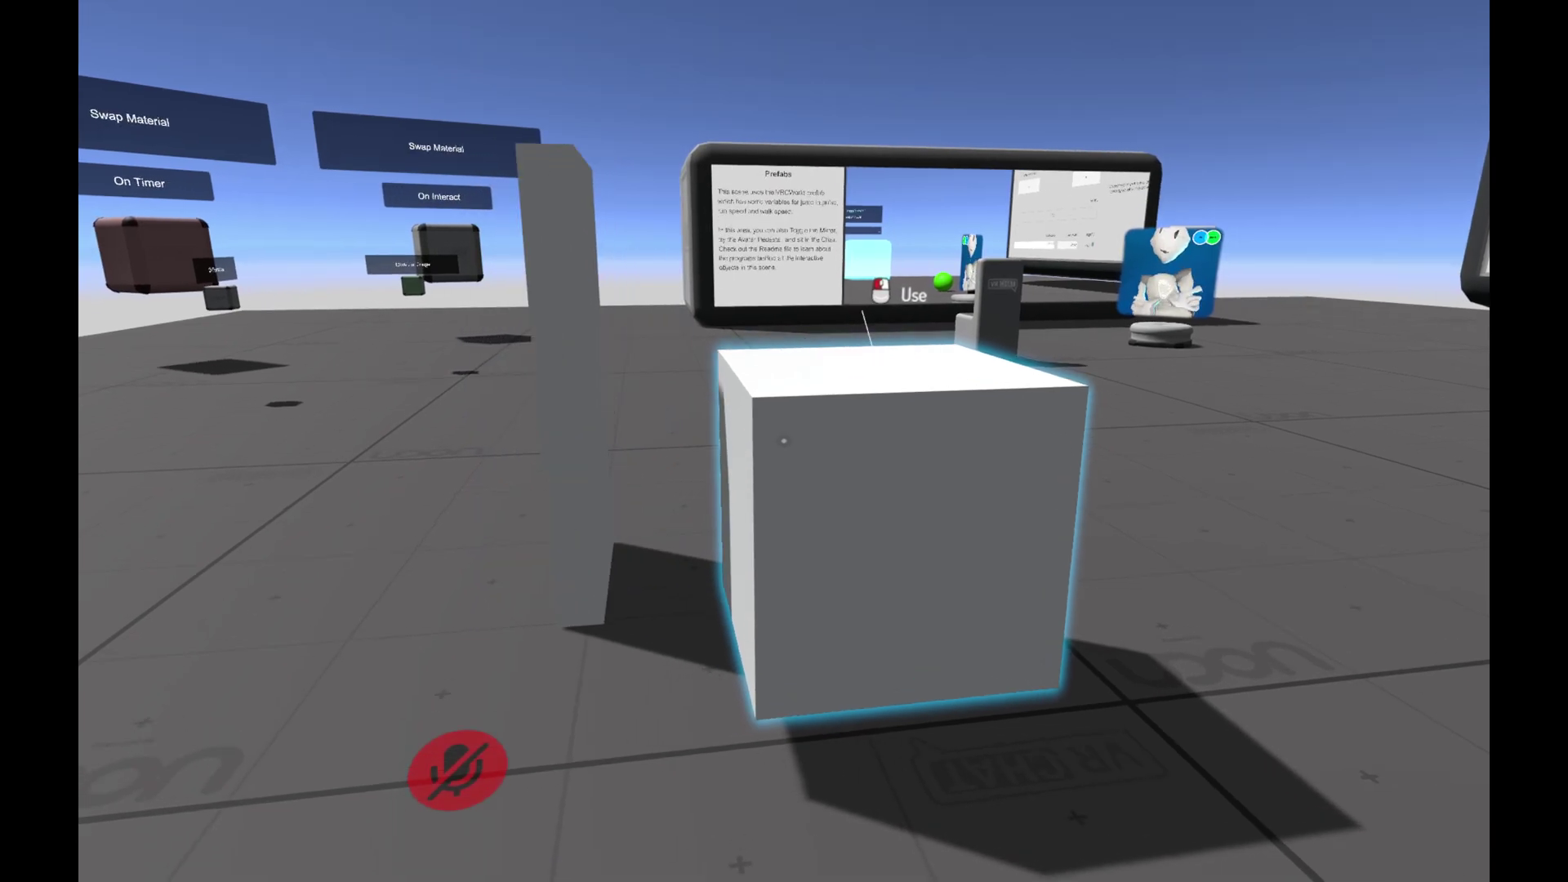
pyautogui.press('s')
pyautogui.press('w')
pyautogui.press('s')
pyautogui.press('w')
pyautogui.press('d')
pyautogui.press('s')
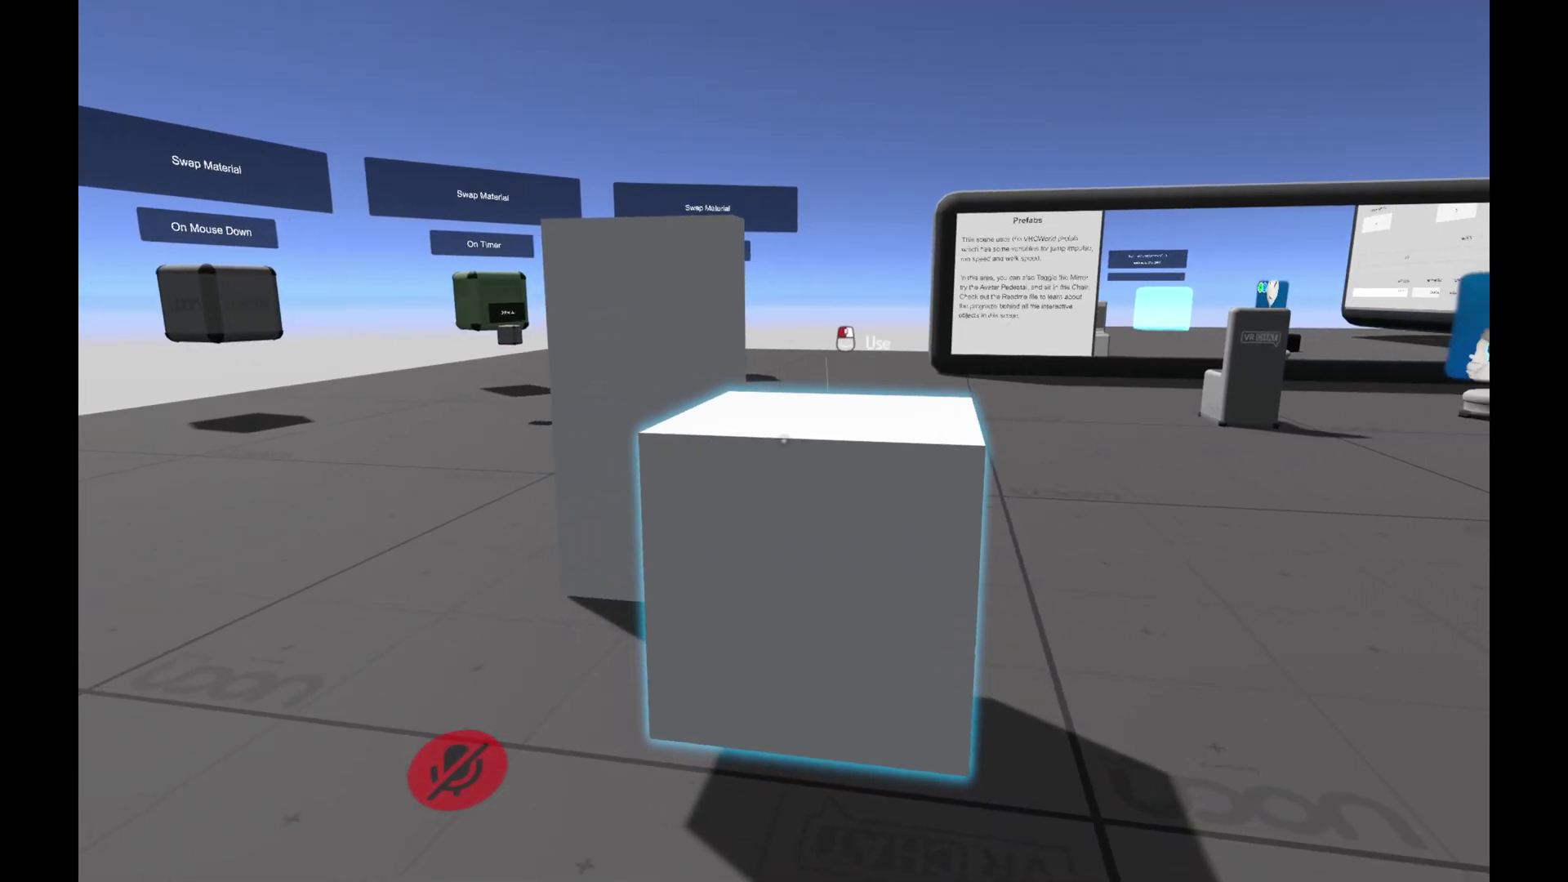
pyautogui.press('w')
pyautogui.press('s')
pyautogui.press('w')
pyautogui.press('d')
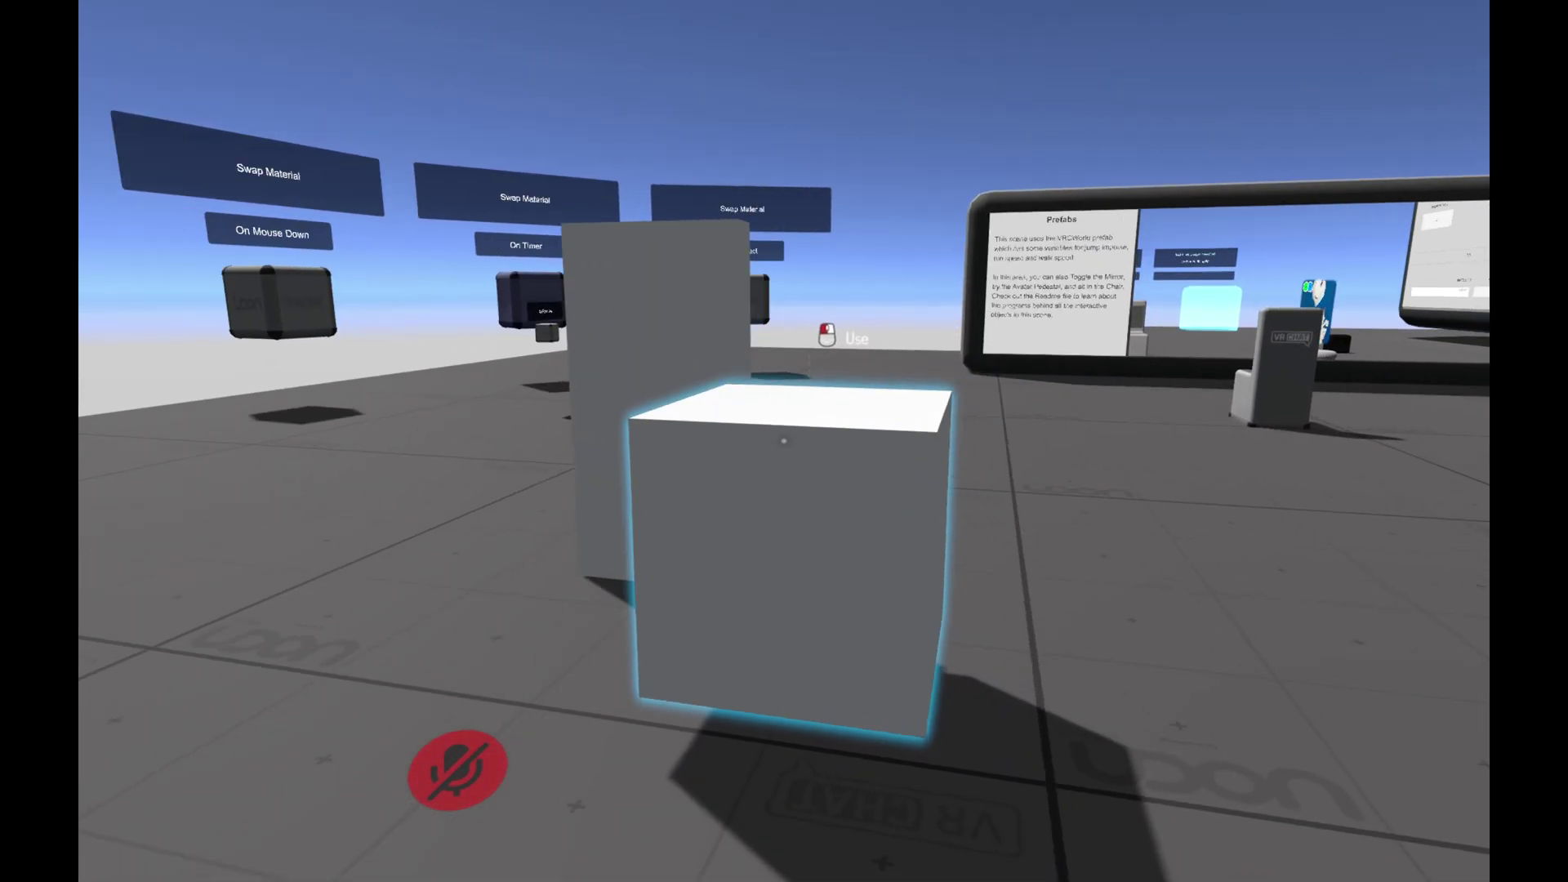
pyautogui.press('d')
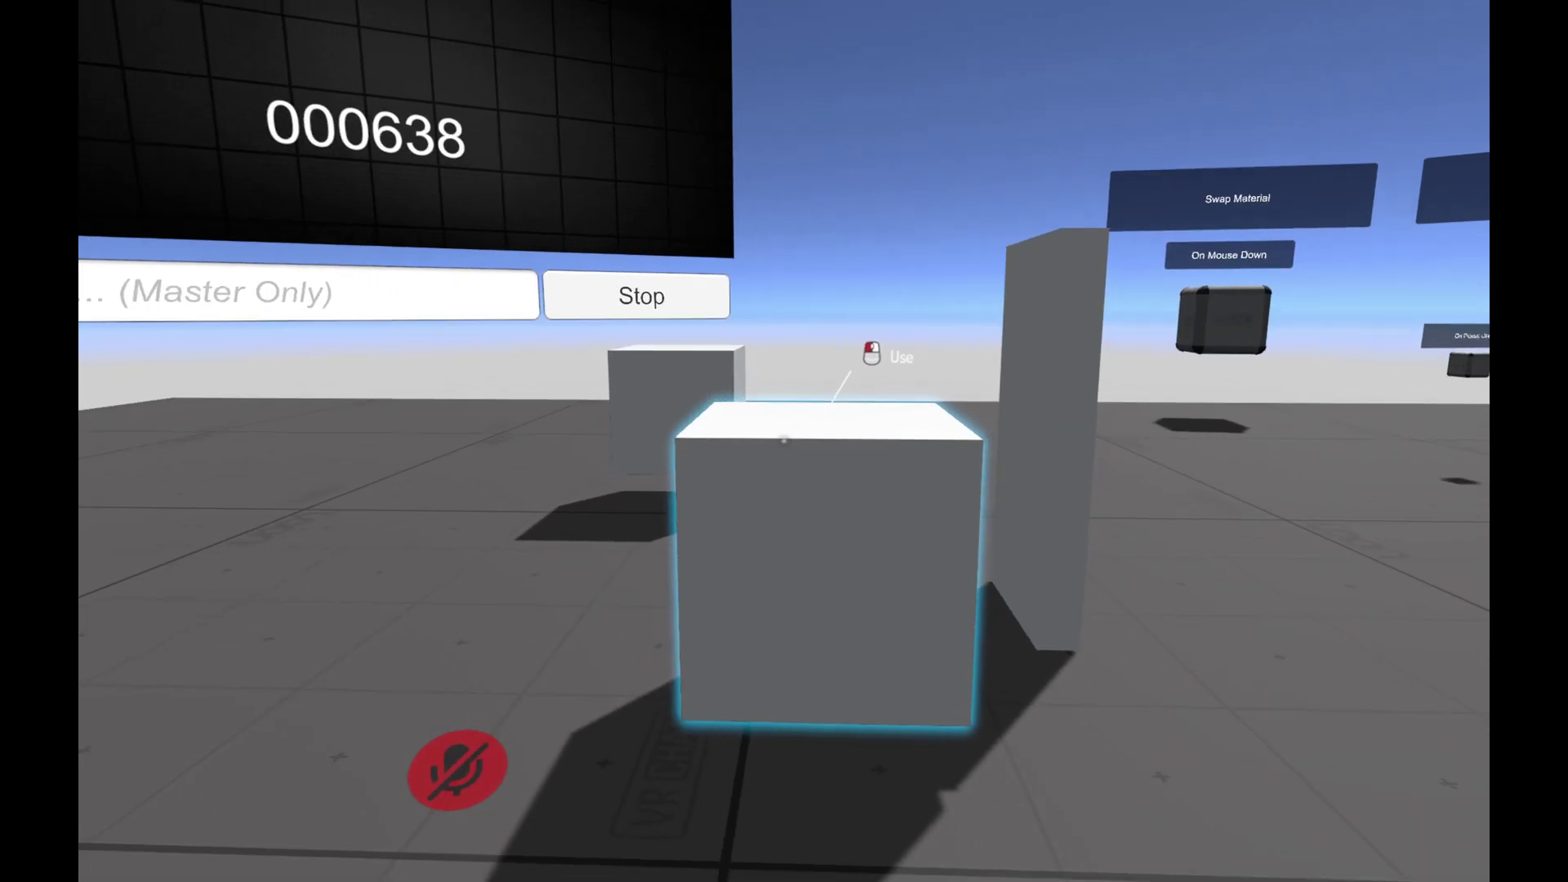
pyautogui.press('a')
pyautogui.press('w')
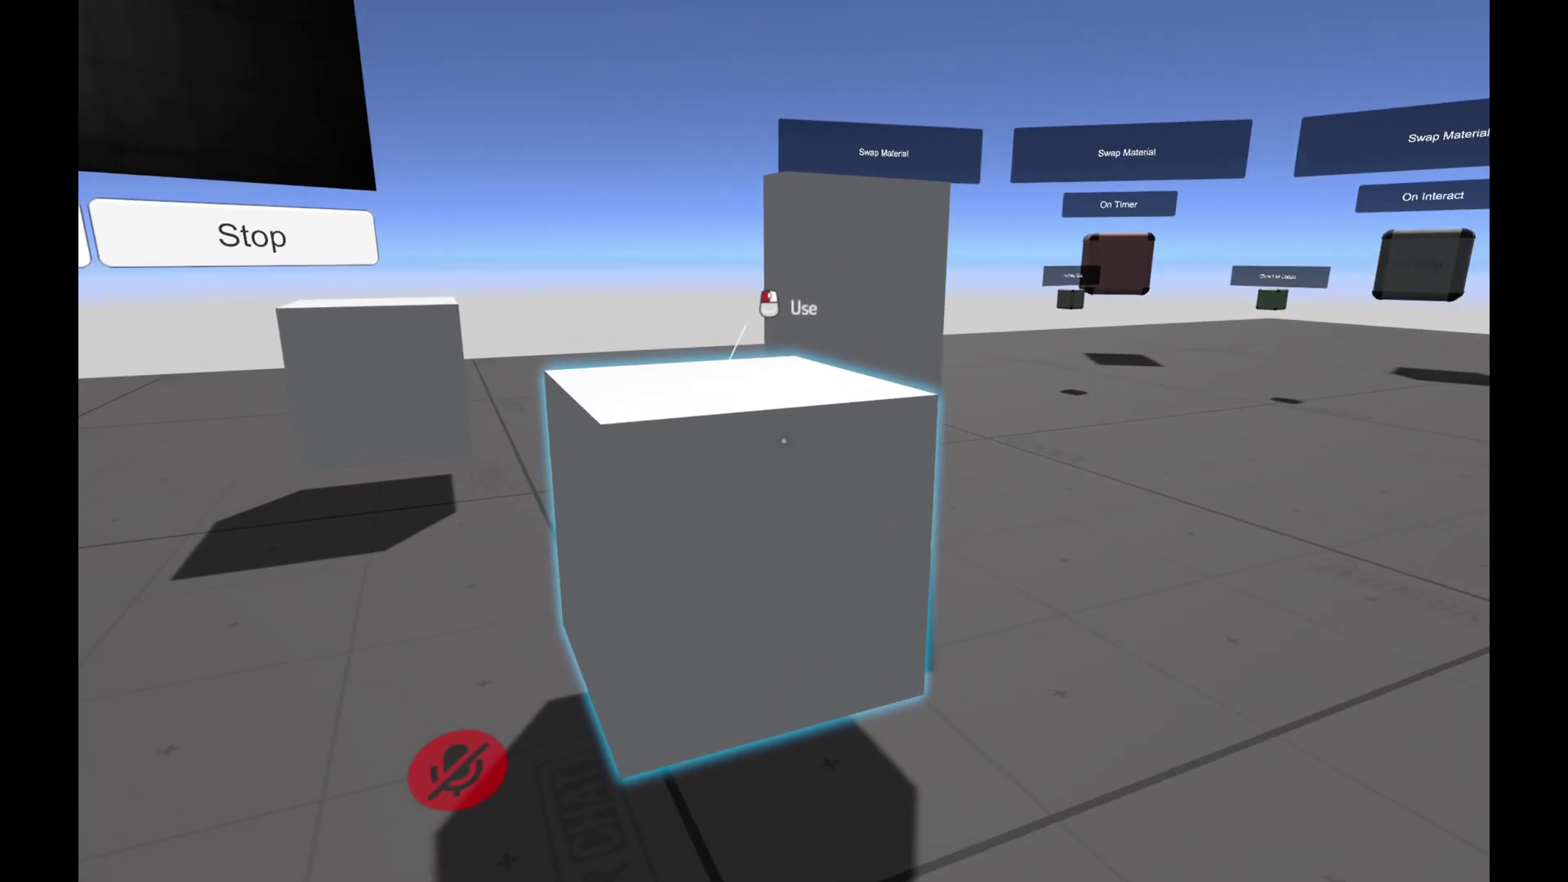
pyautogui.press('a')
pyautogui.press('s')
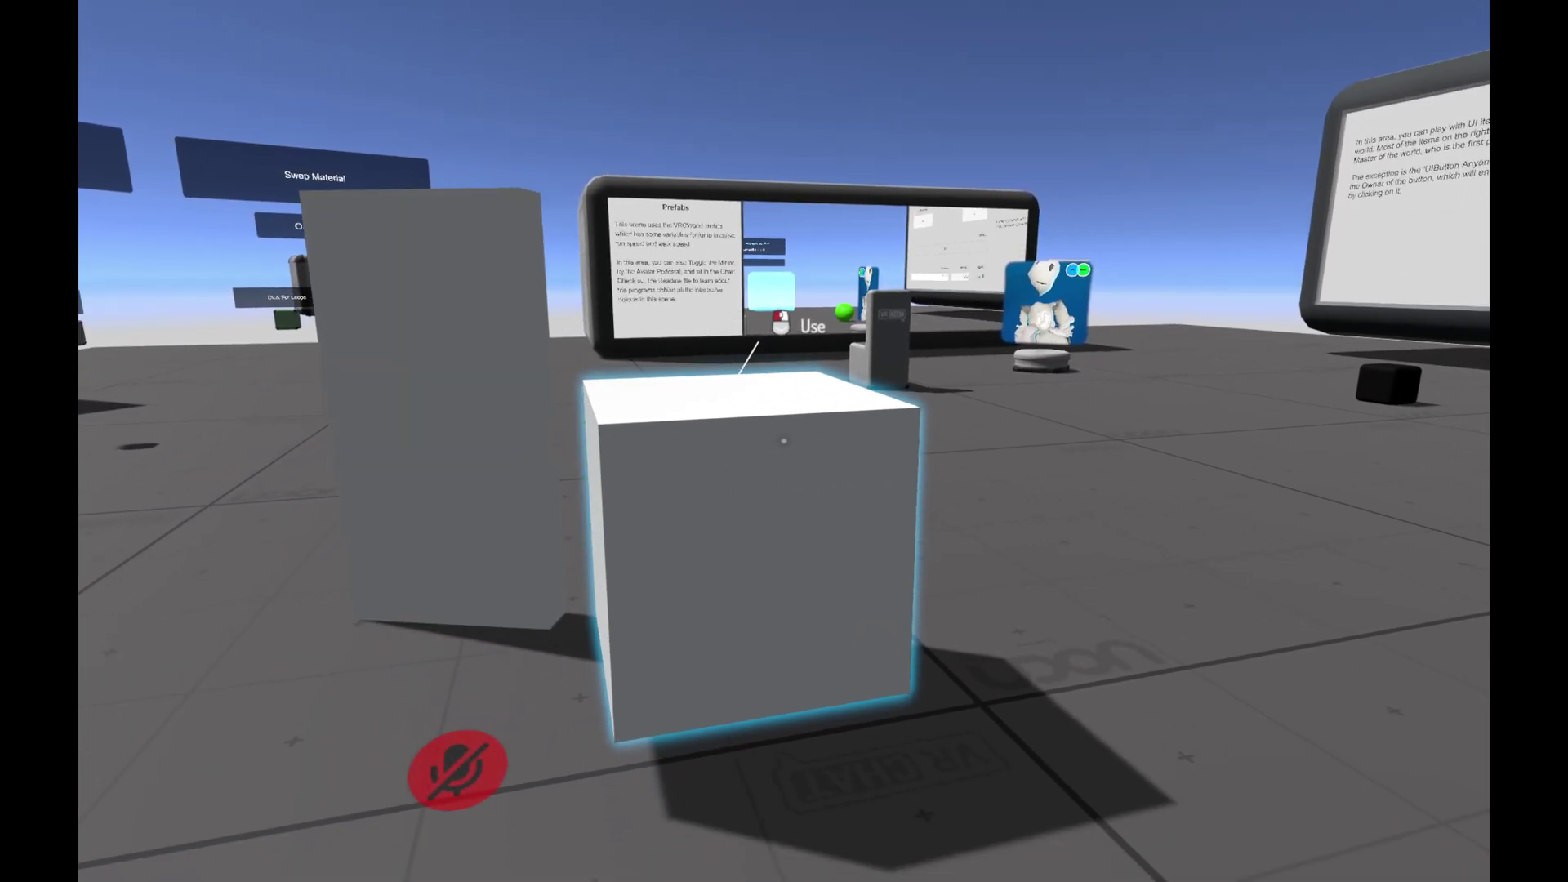
pyautogui.press('a')
pyautogui.press('d')
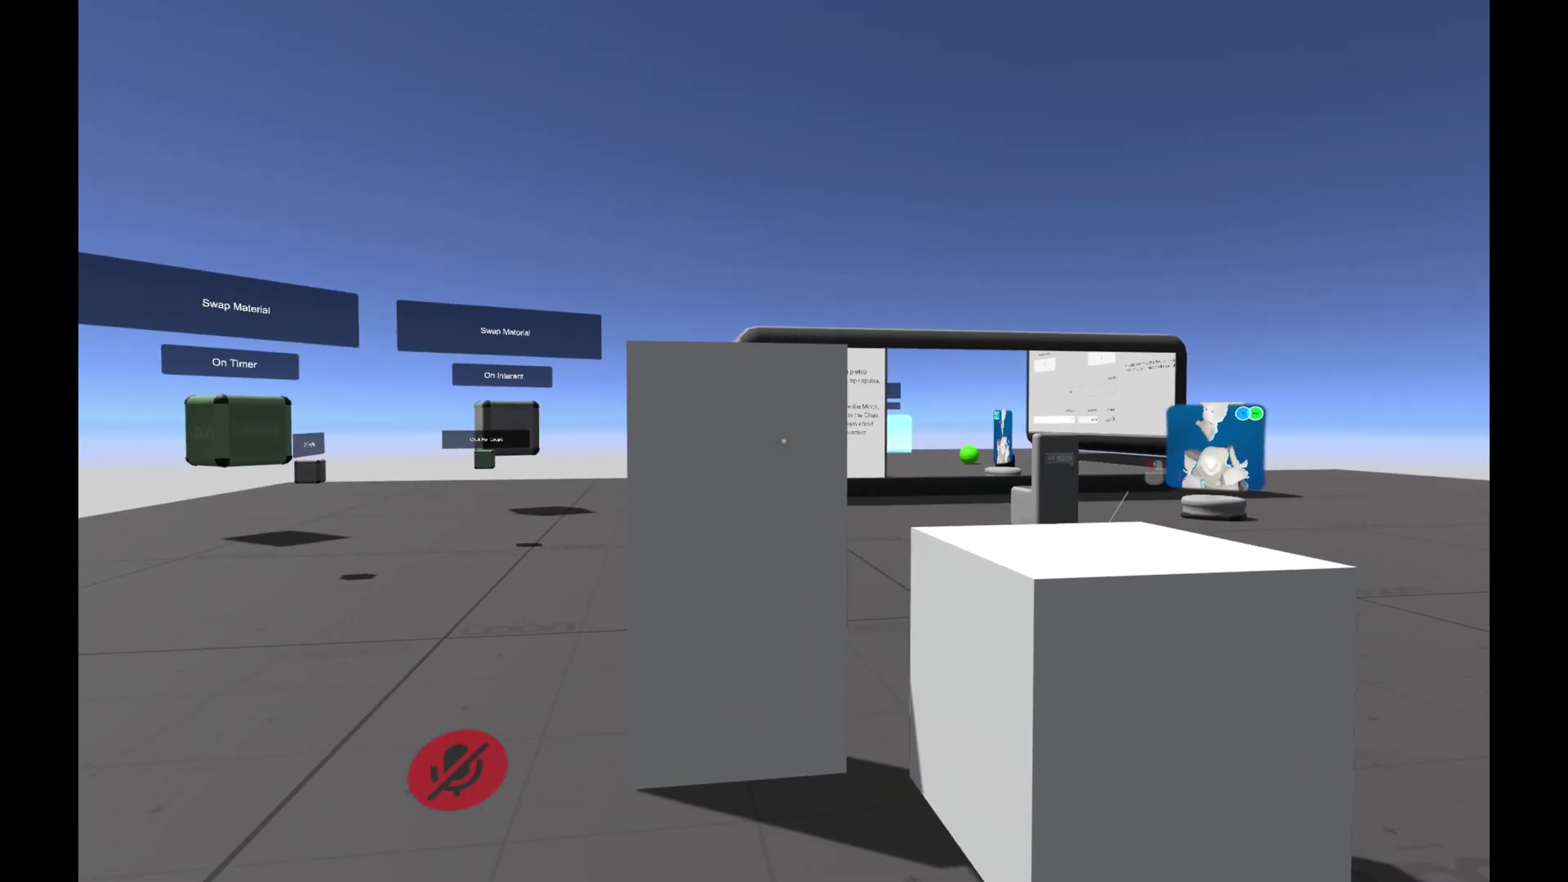
pyautogui.press('s')
pyautogui.press('s')
pyautogui.press('d')
pyautogui.press('w')
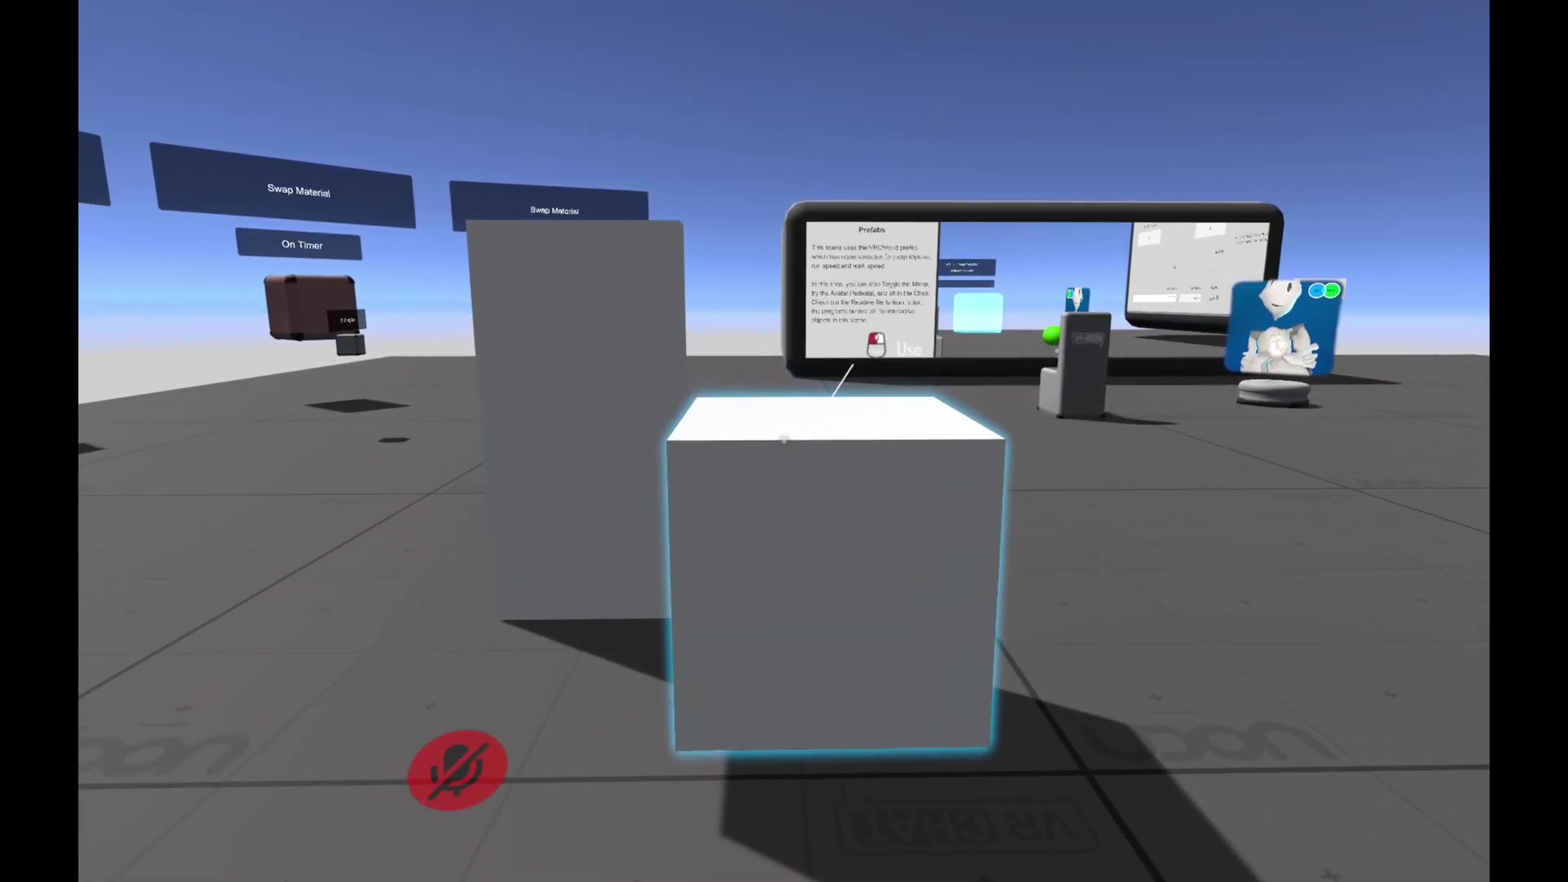
# - Use the trigger cube to toggle the door and back away to view its movement
pyautogui.click(784, 441)
pyautogui.press('a')
pyautogui.press('w')
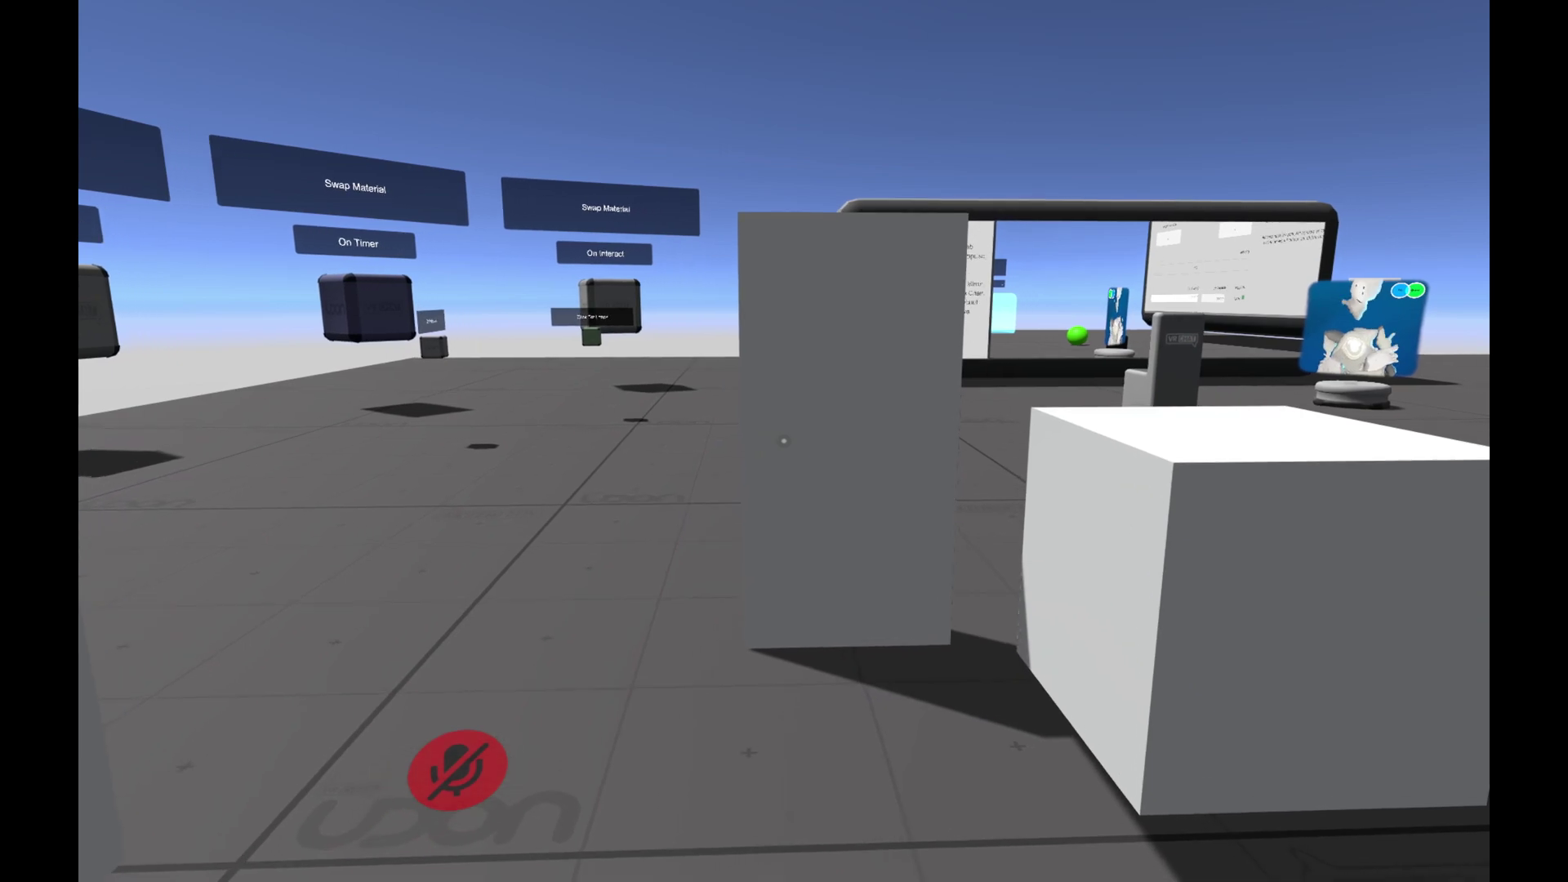
pyautogui.click(784, 441)
pyautogui.click(784, 441)
pyautogui.press('s')
pyautogui.press('s')
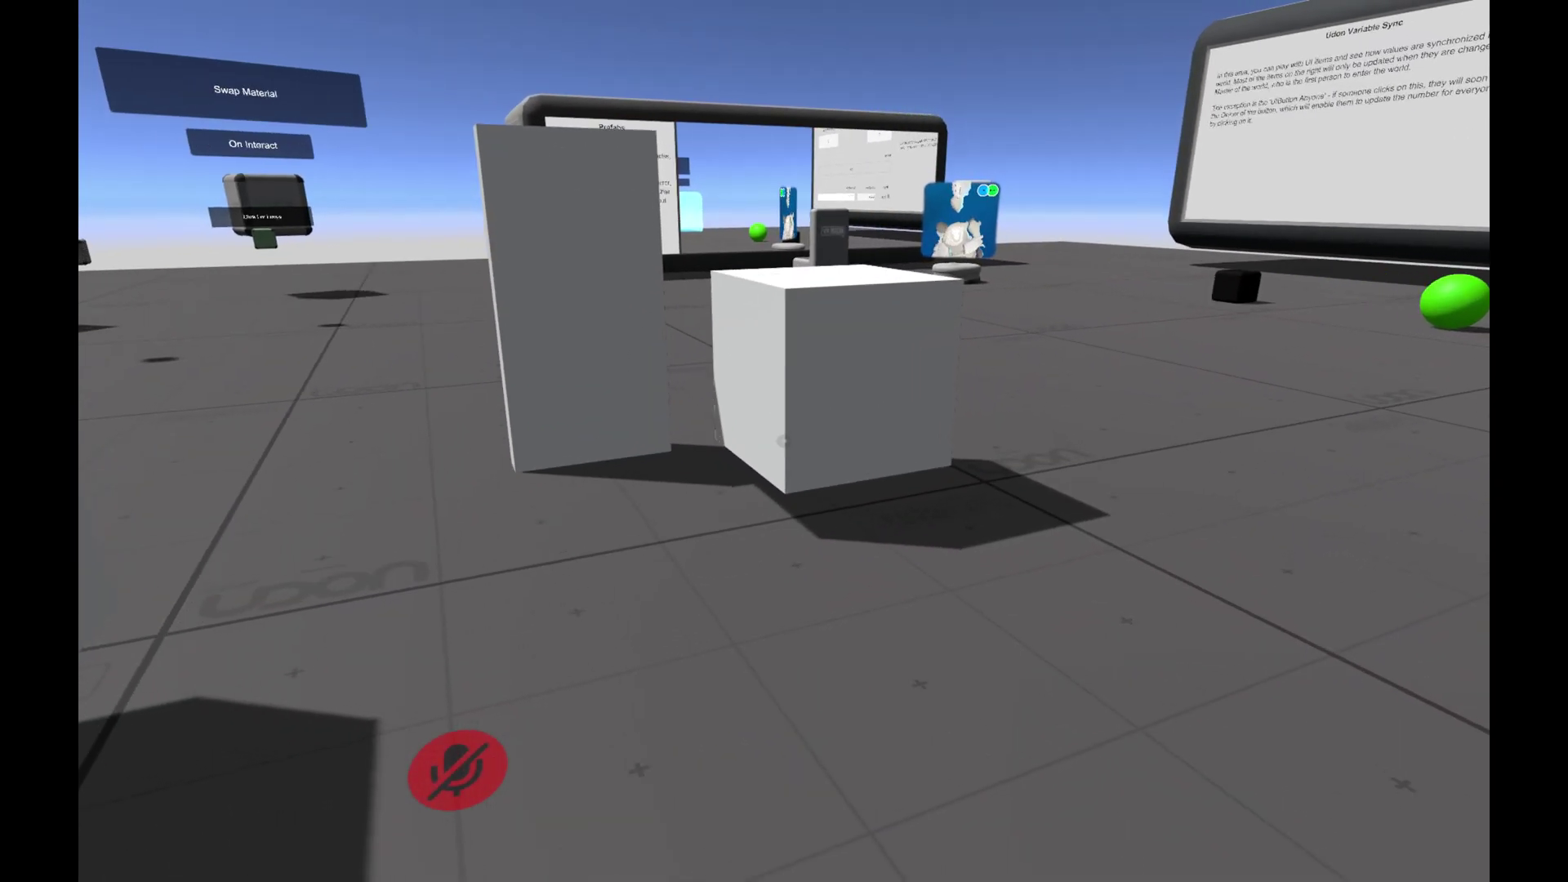
# - Inspect the door up close, walk over to the blue player-event areas and return to the trigger cube
pyautogui.press('w')
pyautogui.press('w')
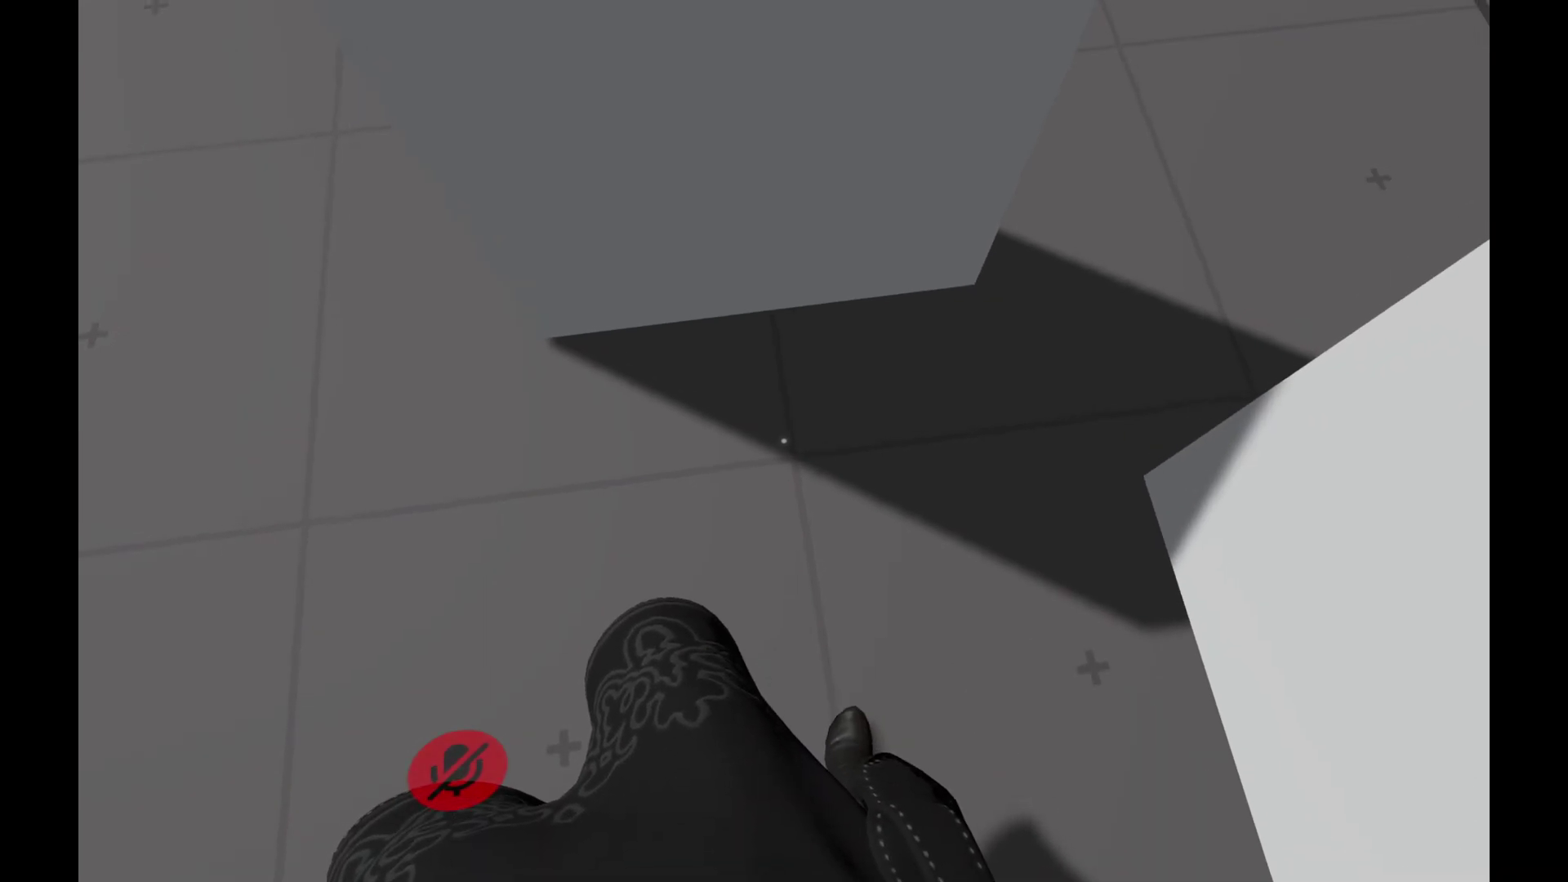
pyautogui.press('s')
pyautogui.press('s')
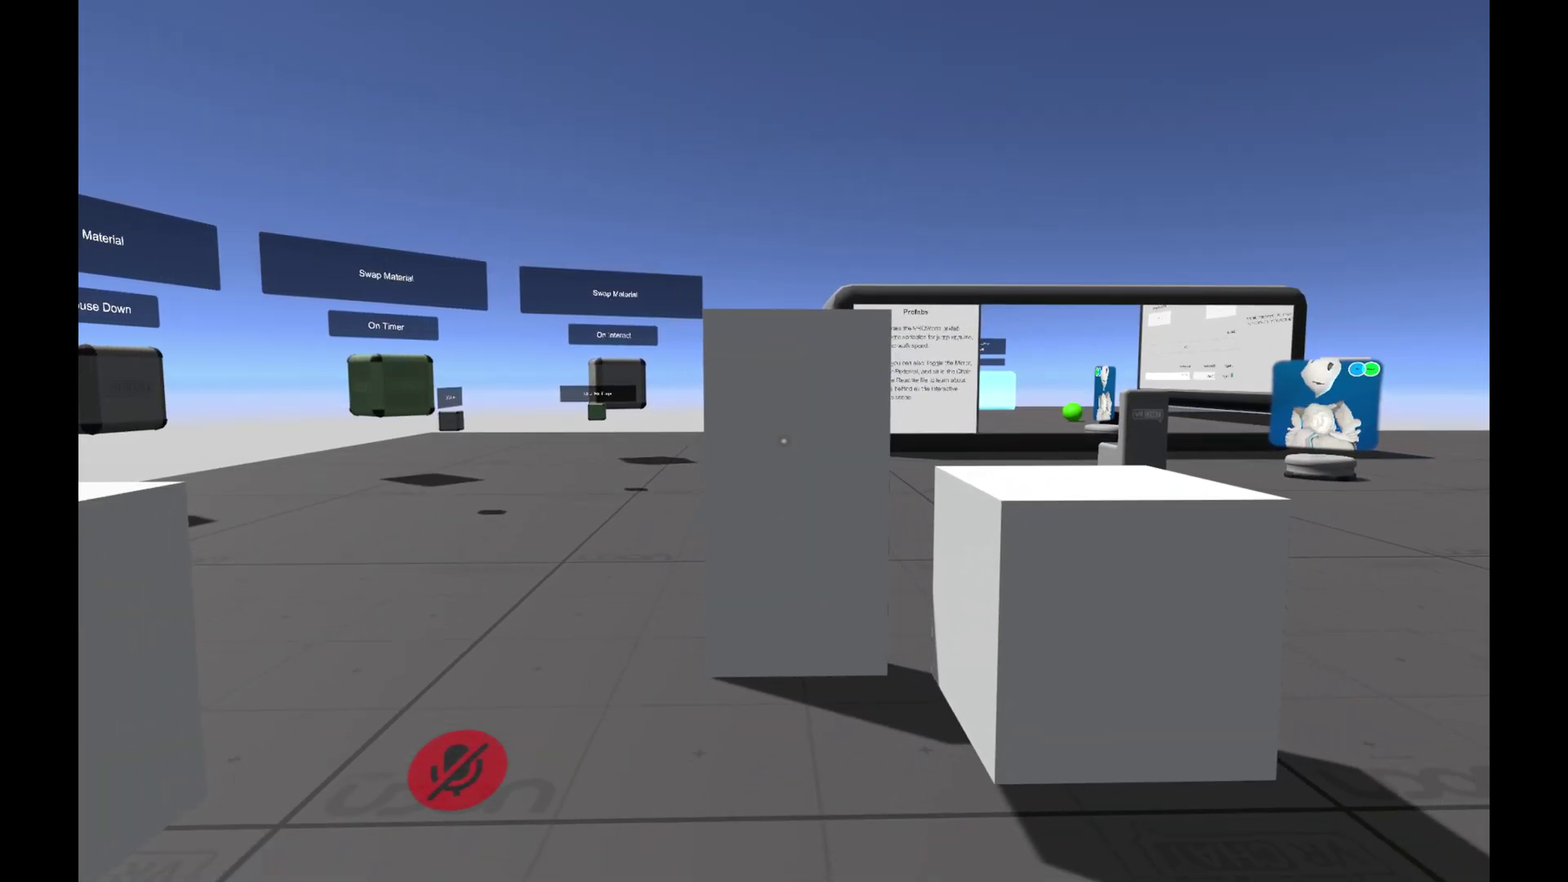
pyautogui.press('w')
pyautogui.press('w')
pyautogui.press('s')
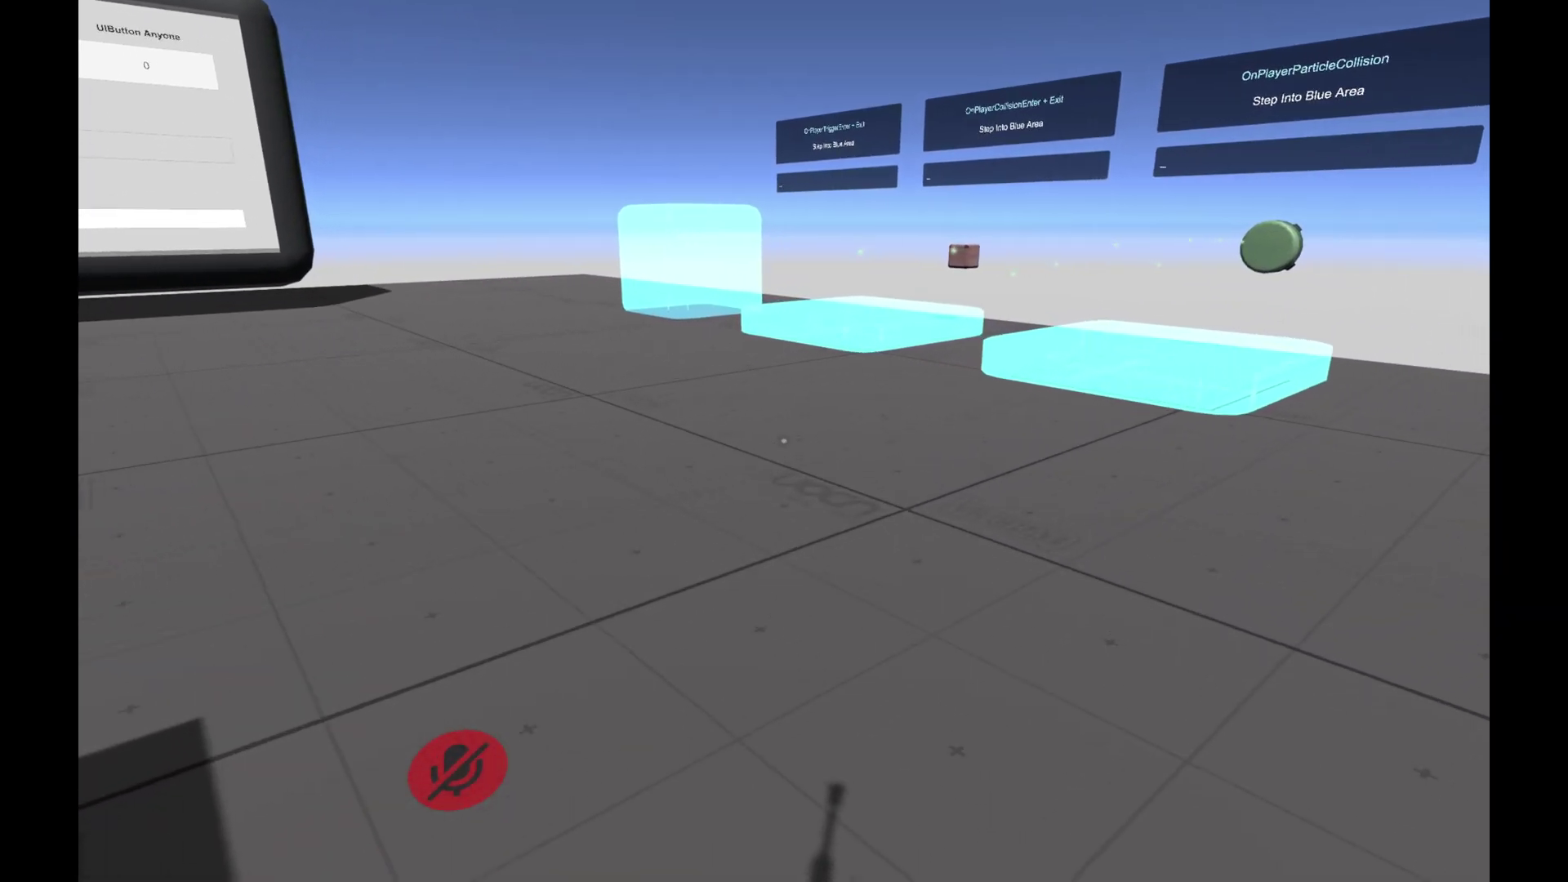
pyautogui.press('w')
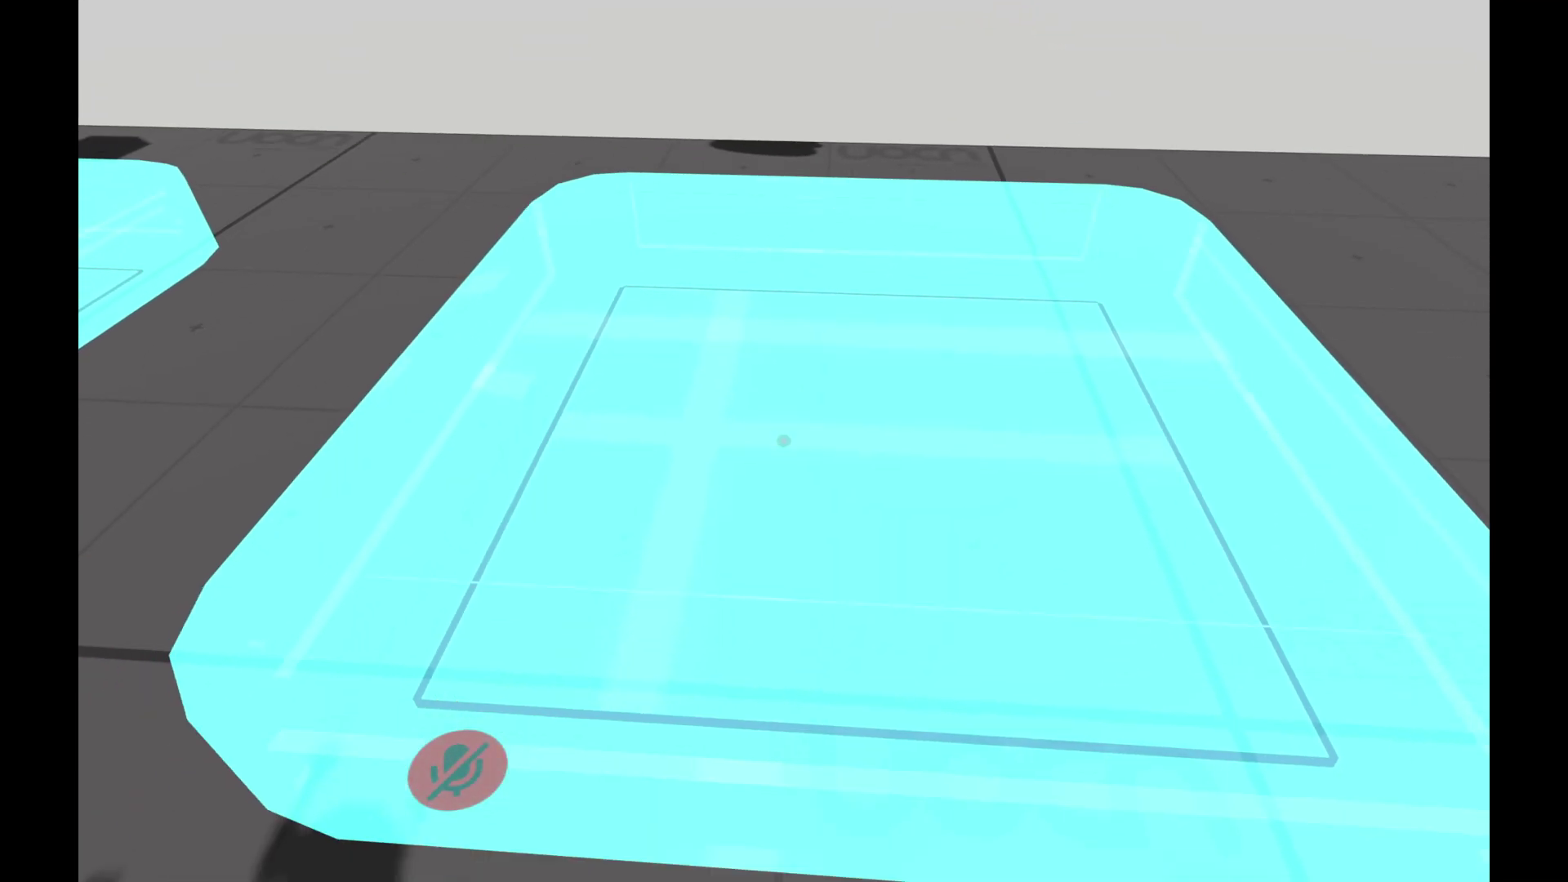
pyautogui.press('w')
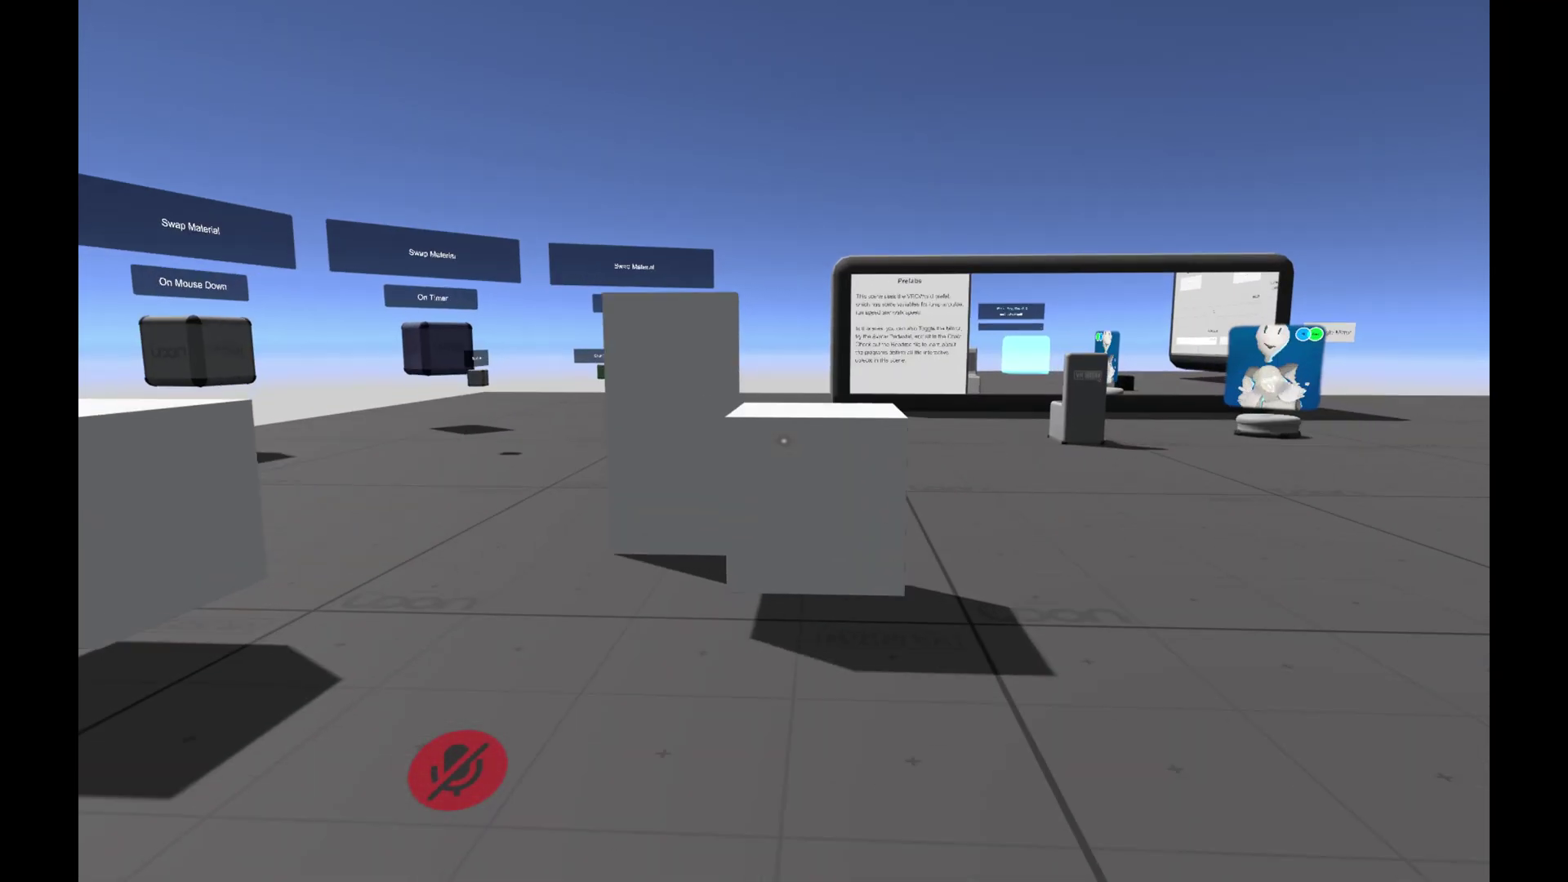
# - Test the trigger cube again and check the door's position from the front and from its side
pyautogui.click(784, 441)
pyautogui.click(784, 441)
pyautogui.press('a')
pyautogui.press('w')
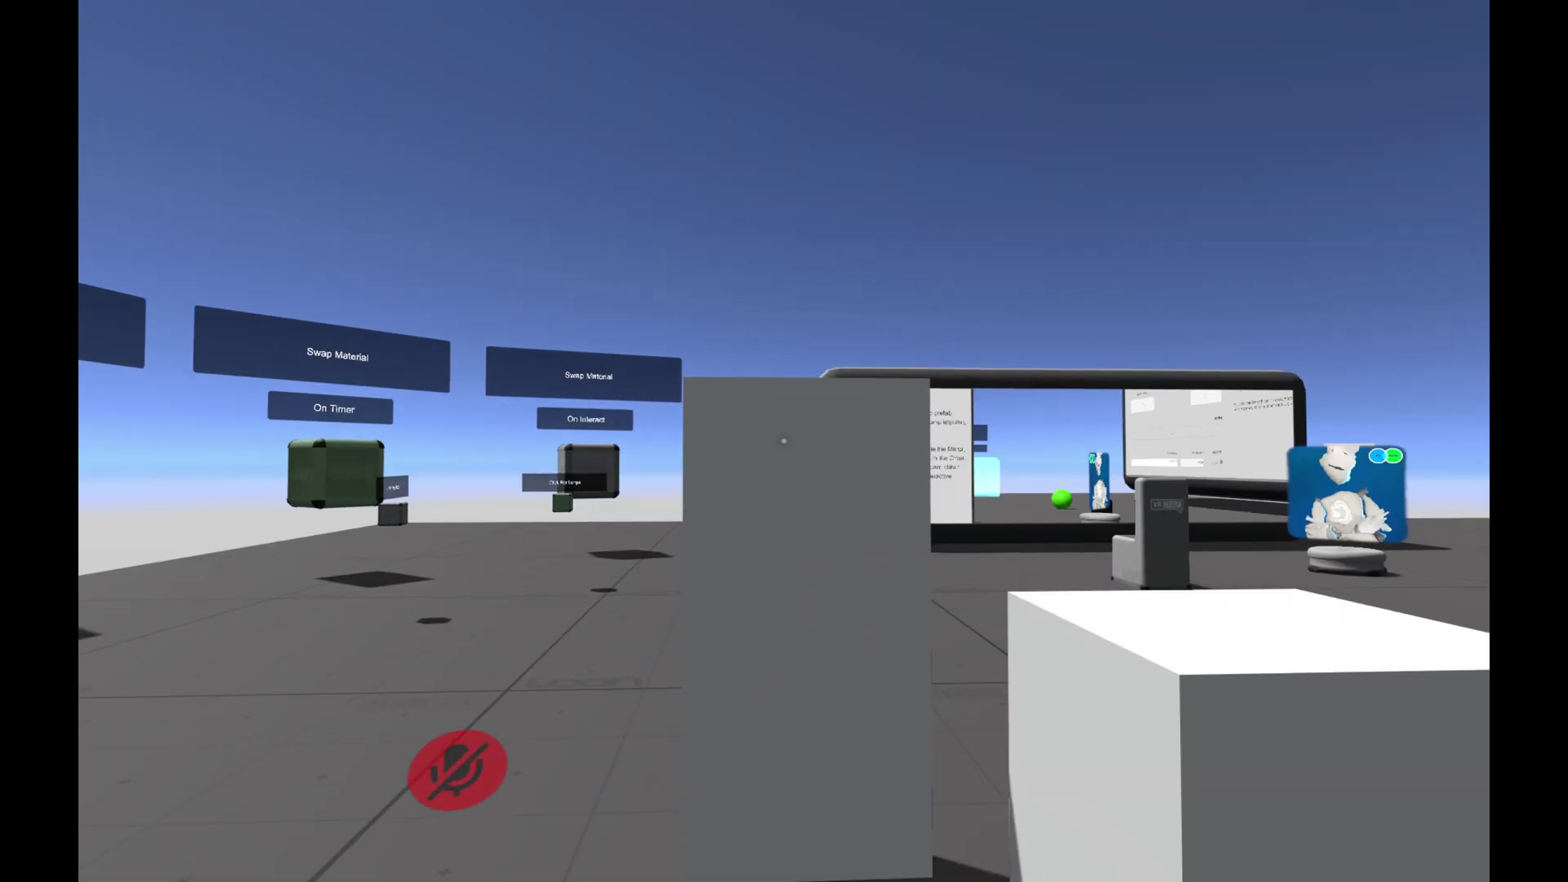
pyautogui.press('a')
pyautogui.press('s')
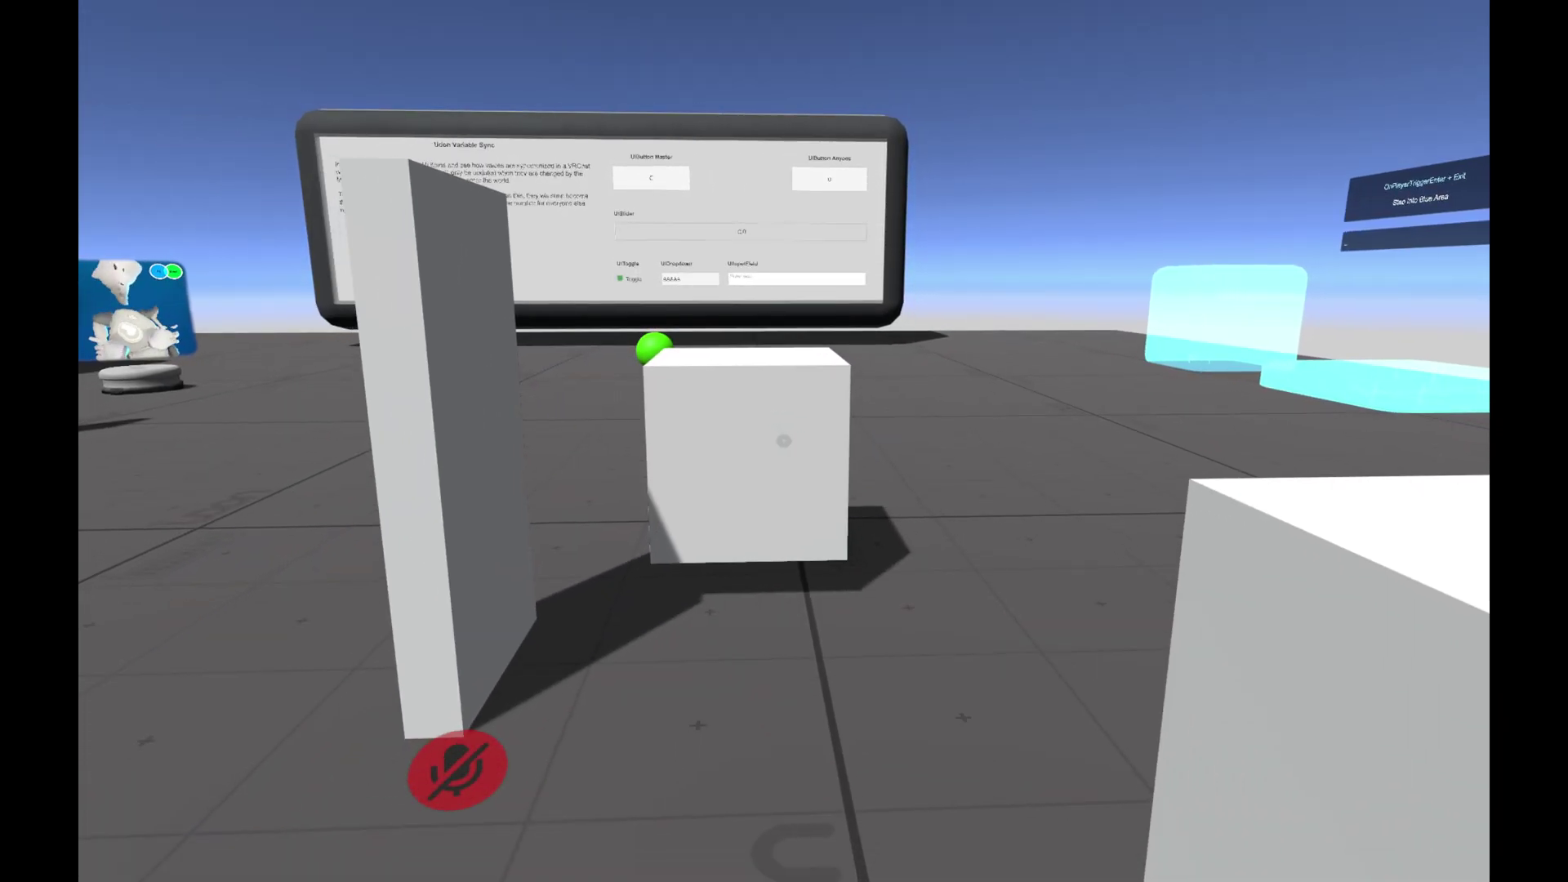
pyautogui.press('w')
pyautogui.press('w')
# - Exit the VRChat test client, return to the Unity editor and close the VRChat SDK window
pyautogui.press('Escape')
pyautogui.press('Escape')
pyautogui.press('Escape')
pyautogui.click(825, 510)
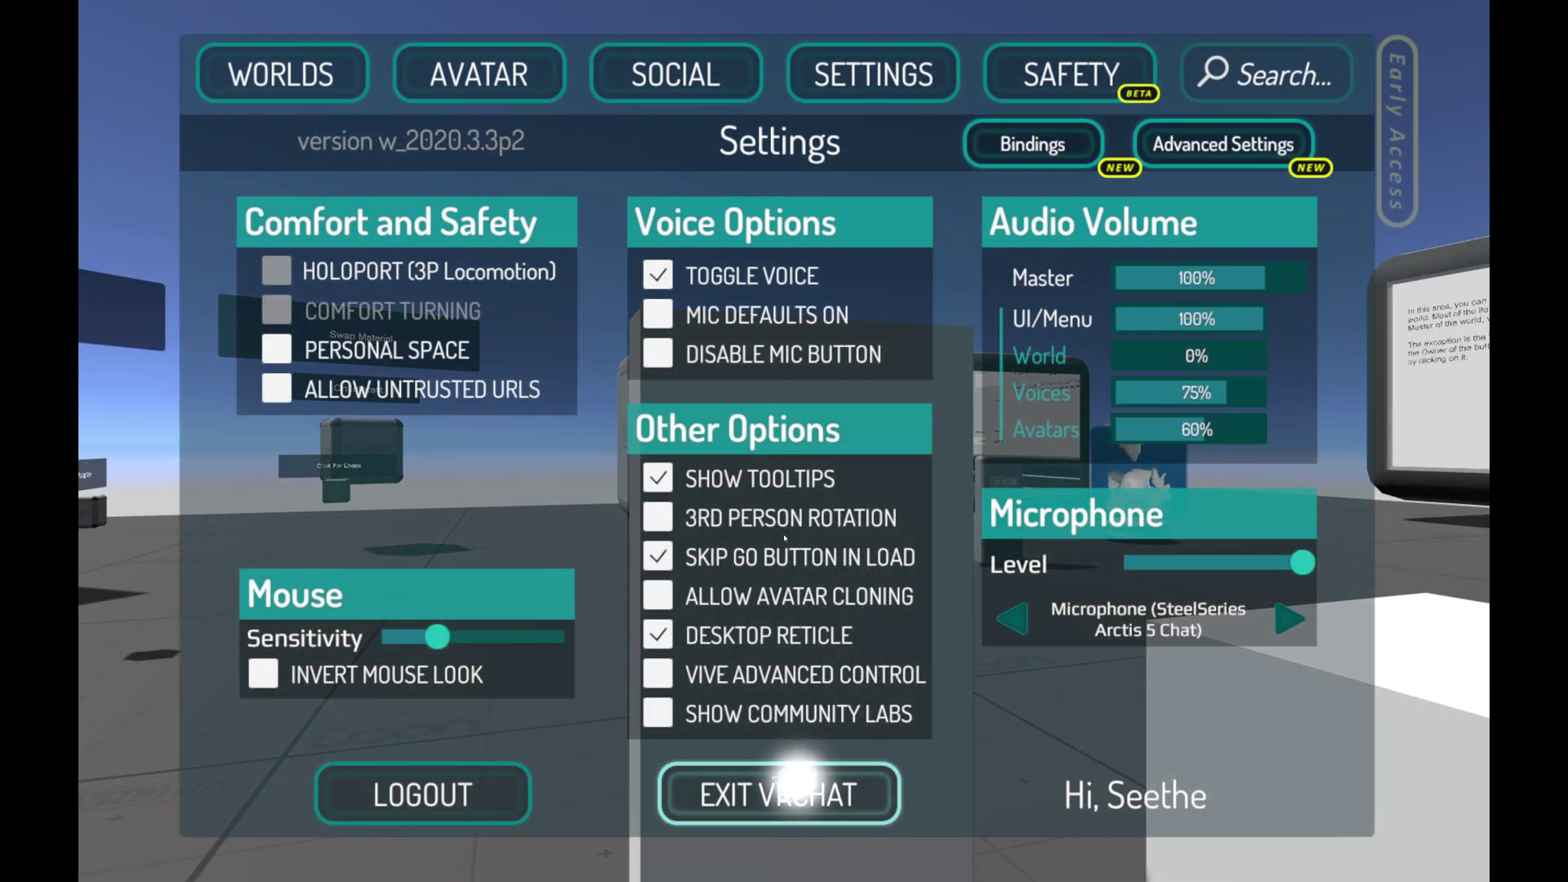
pyautogui.hotkey('alt', 'Tab')
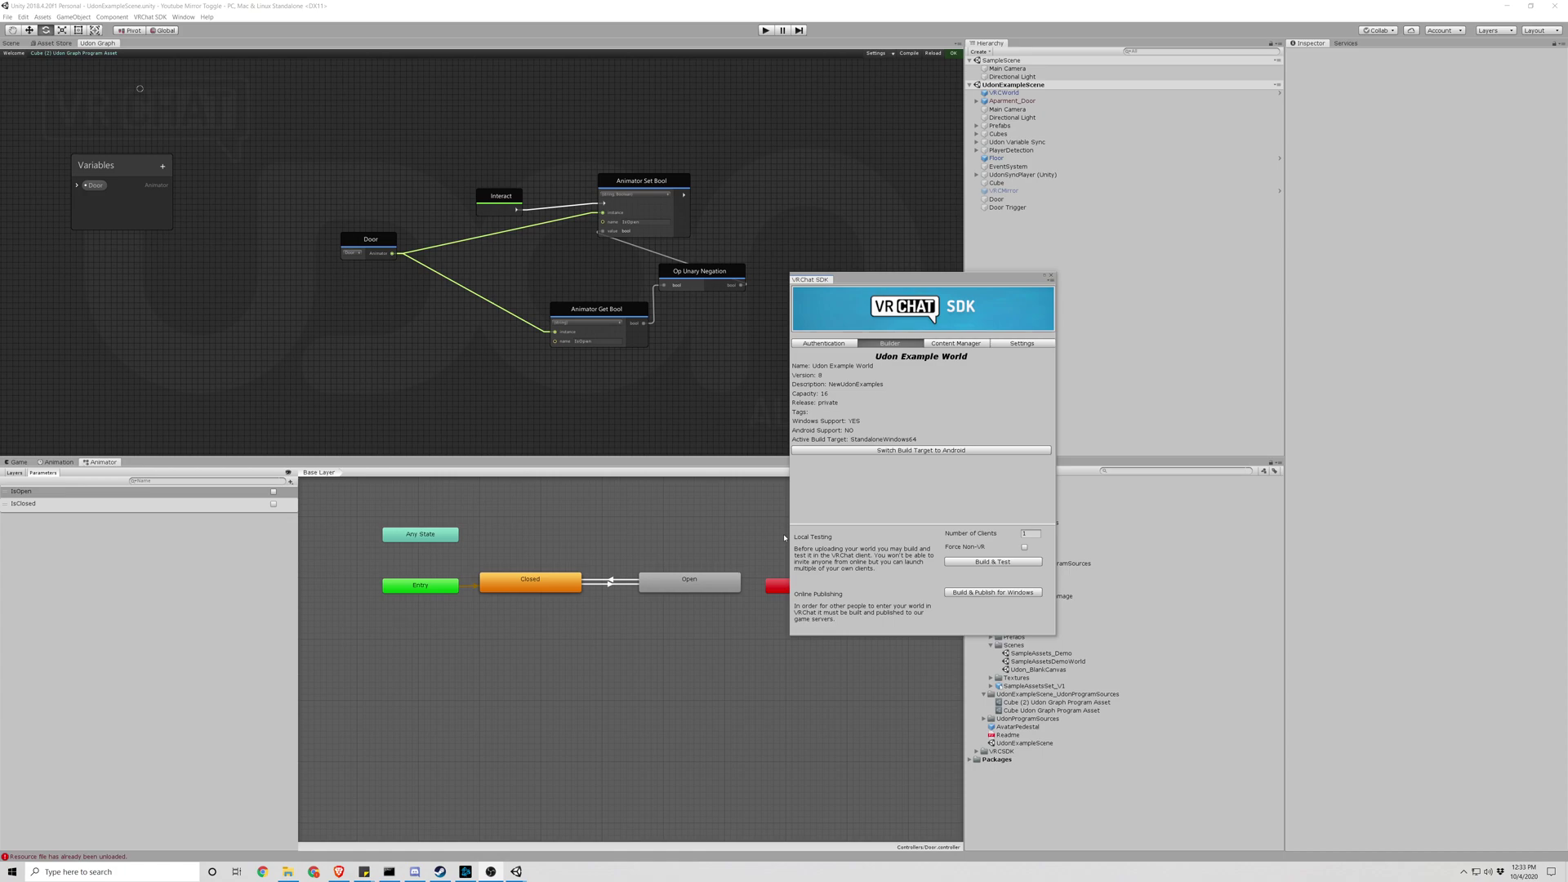
pyautogui.click(1053, 277)
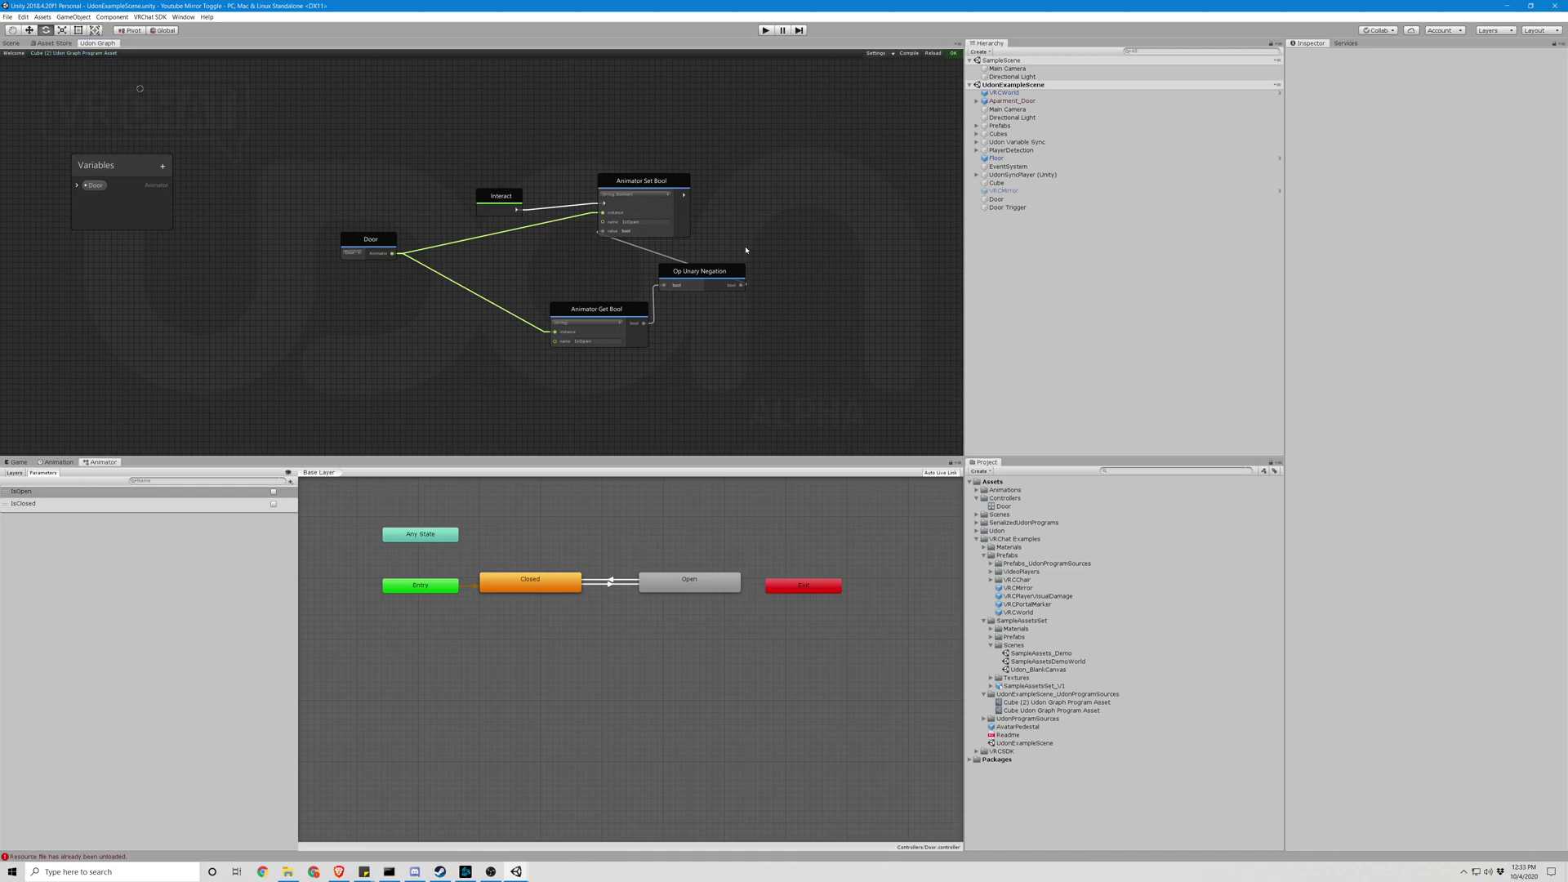